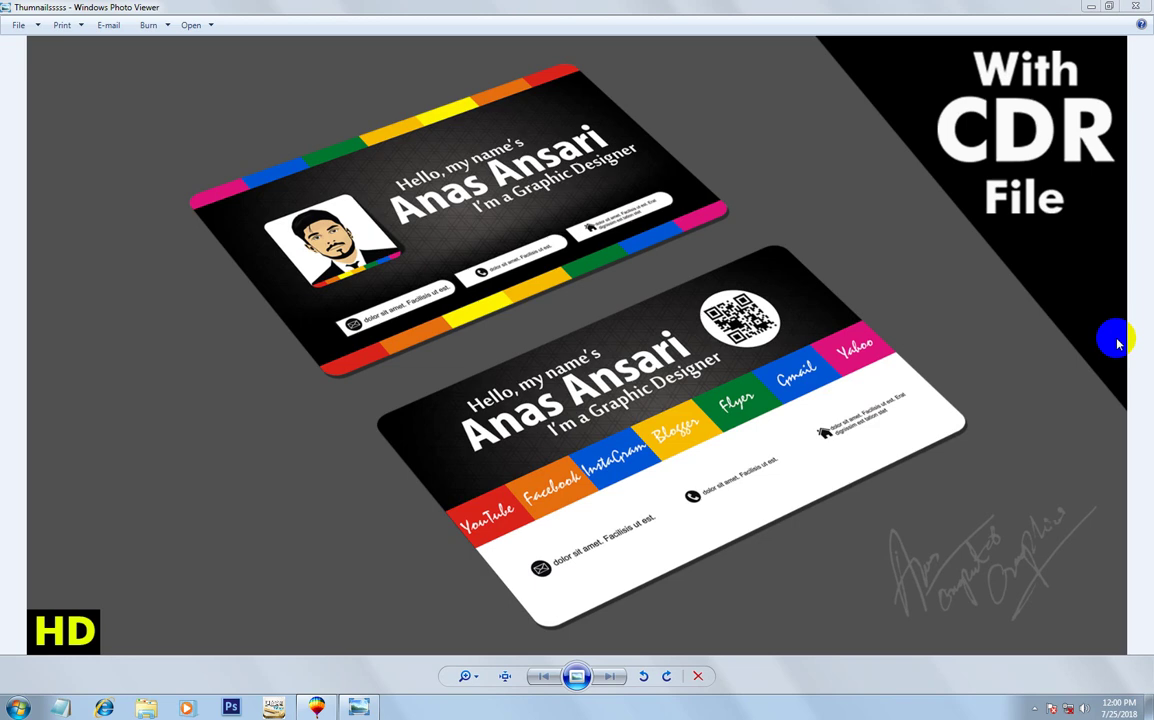
Dismiss the Windows colour-scheme performance warning covering the business card mockup
left_click(634, 7)
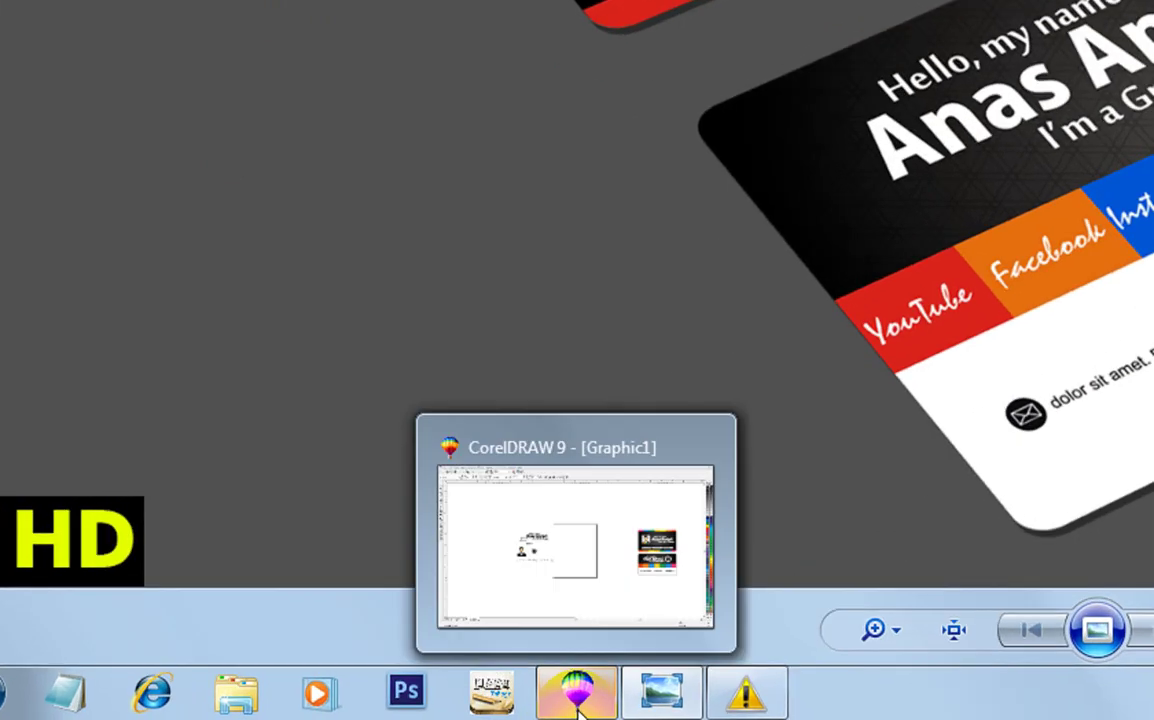
Switch to the CorelDRAW Graphic1 document and zoom in on the reference business cards
left_click(578, 705)
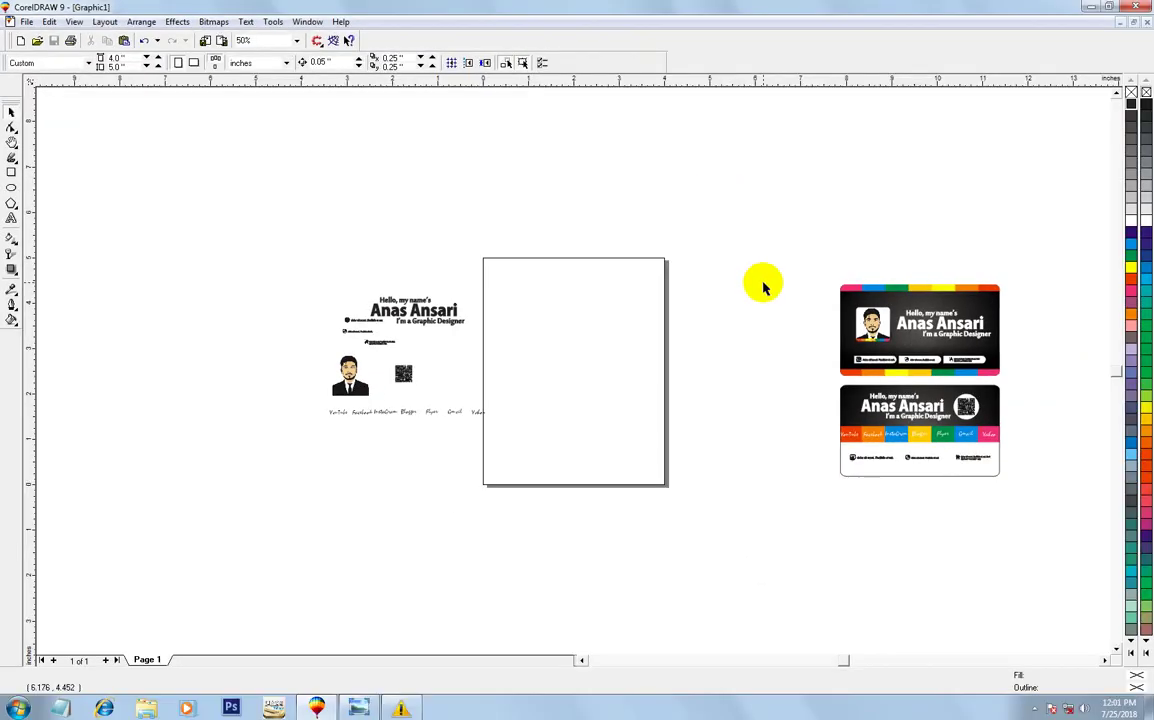
key("F2")
left_click_drag(827, 250, 1015, 497)
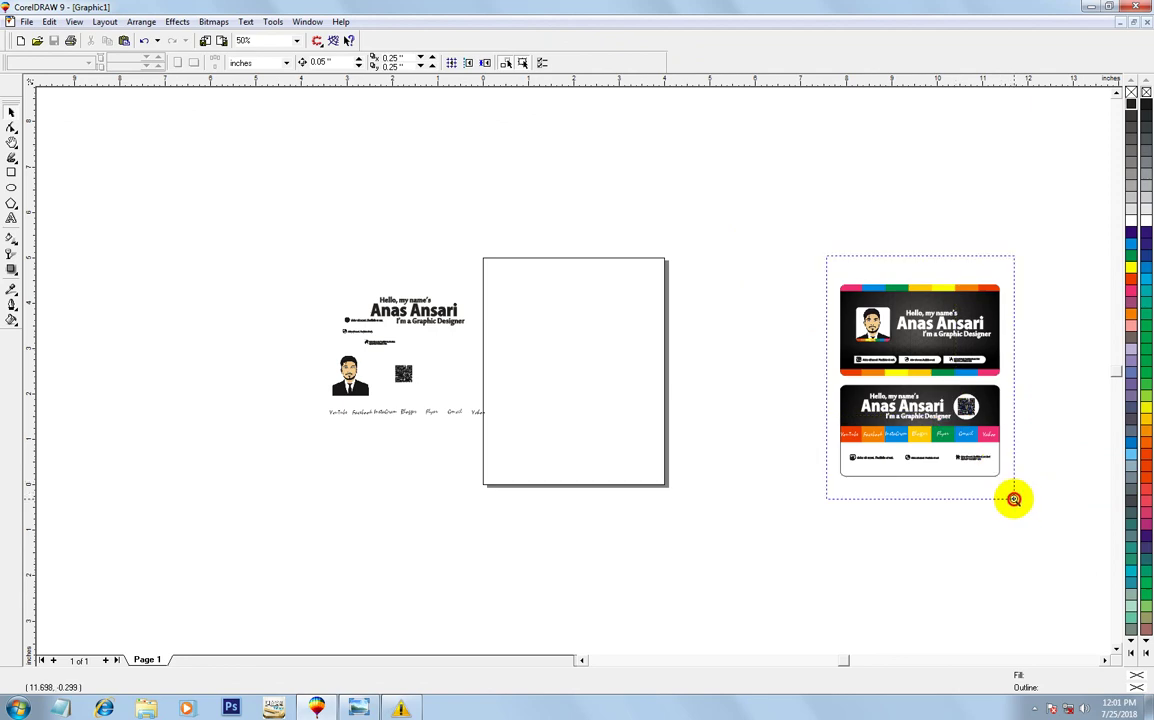
left_click_drag(390, 143, 770, 608)
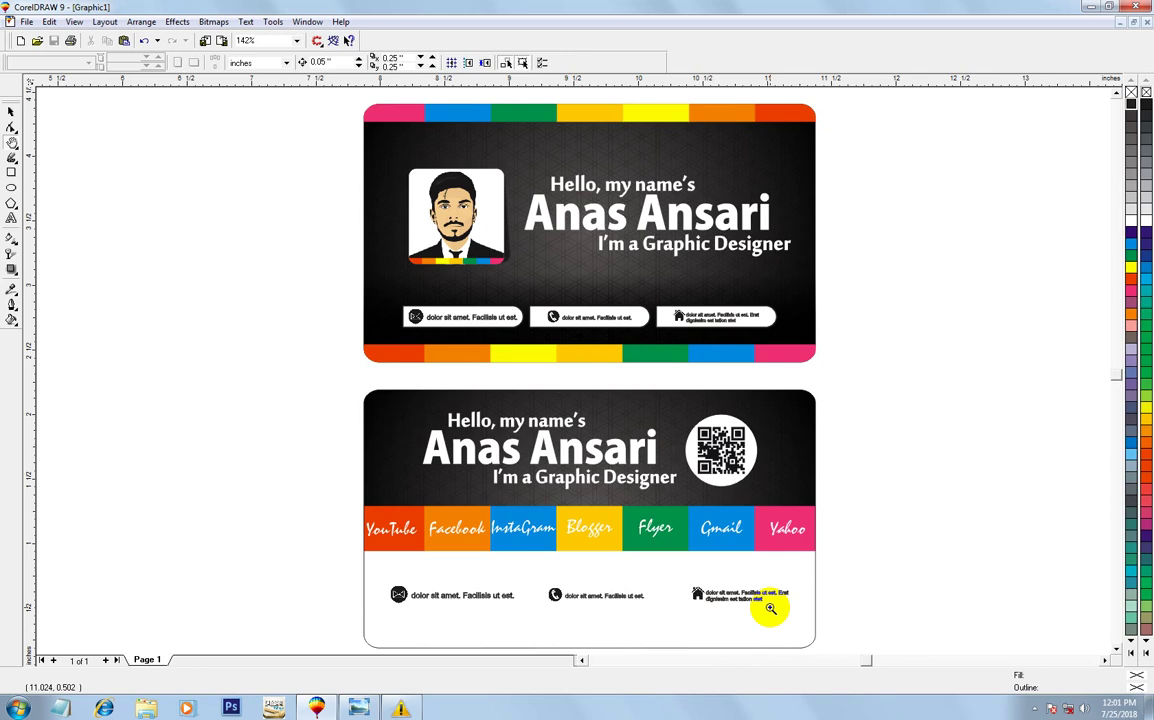
Zoom around the layout to inspect the loose text, portrait and the blank page
scroll(765, 610, "down", 1)
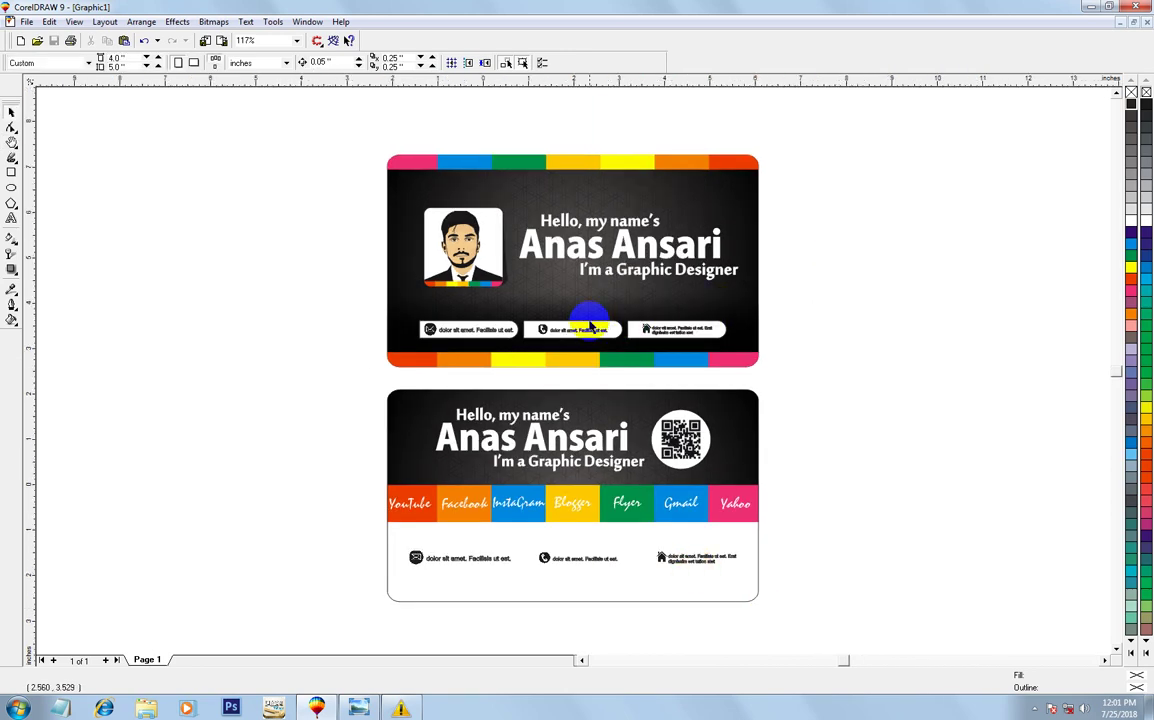
scroll(487, 330, "down", 3)
left_click_drag(283, 238, 883, 605)
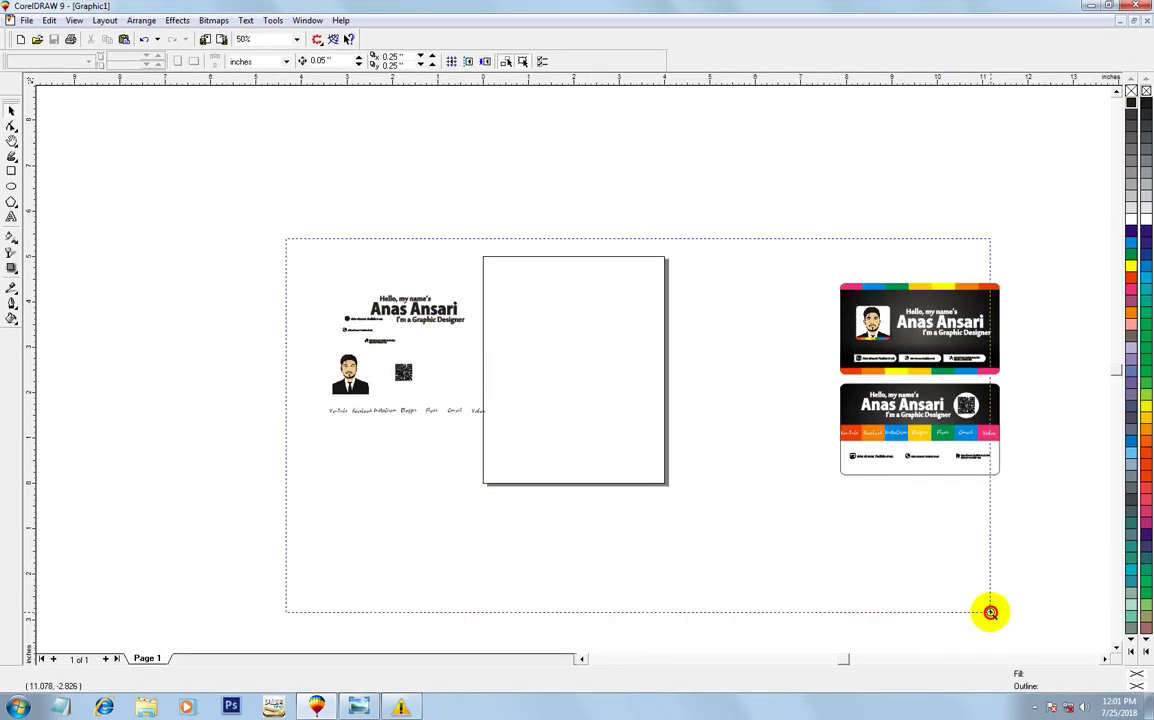
mouse_move(78, 148)
left_mouse_down()
mouse_move(412, 378)
mouse_move(368, 400)
left_mouse_up()
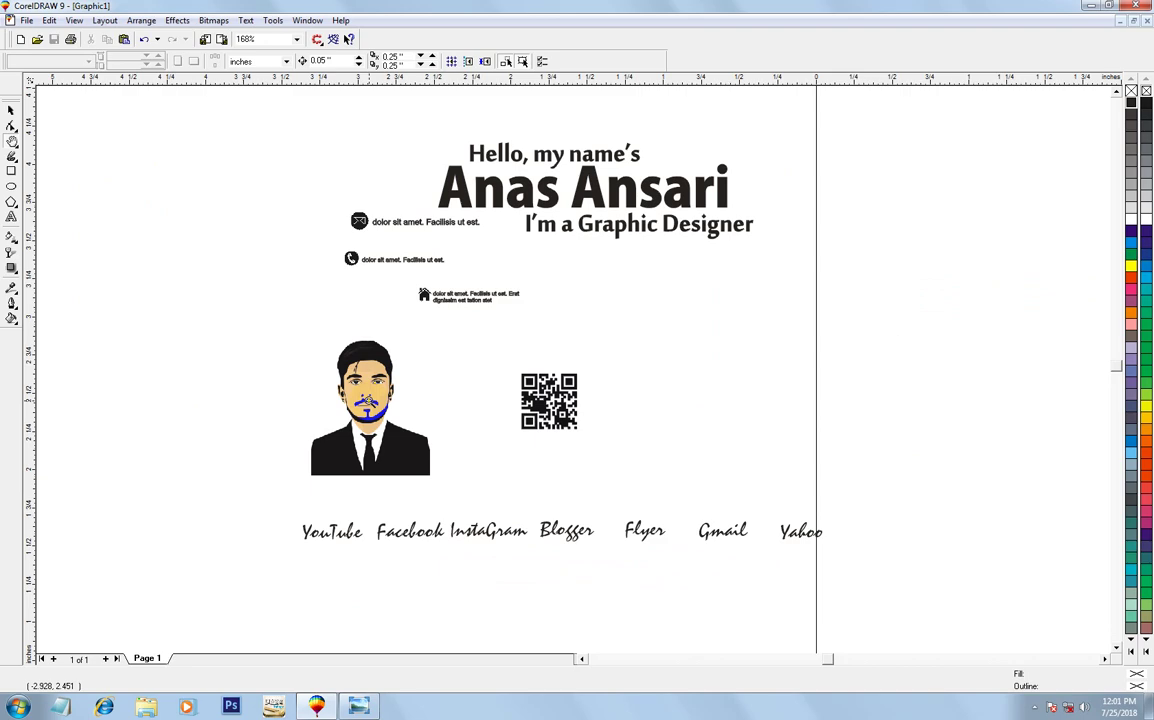
right_click(305, 340)
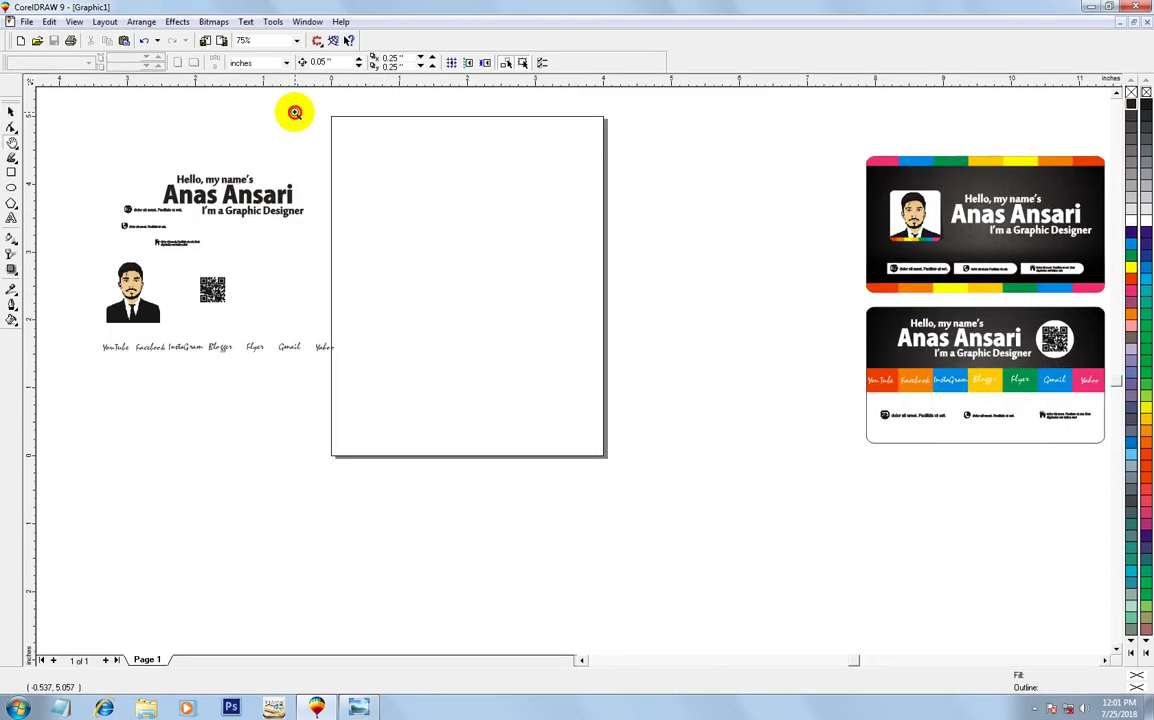
left_click_drag(296, 111, 881, 543)
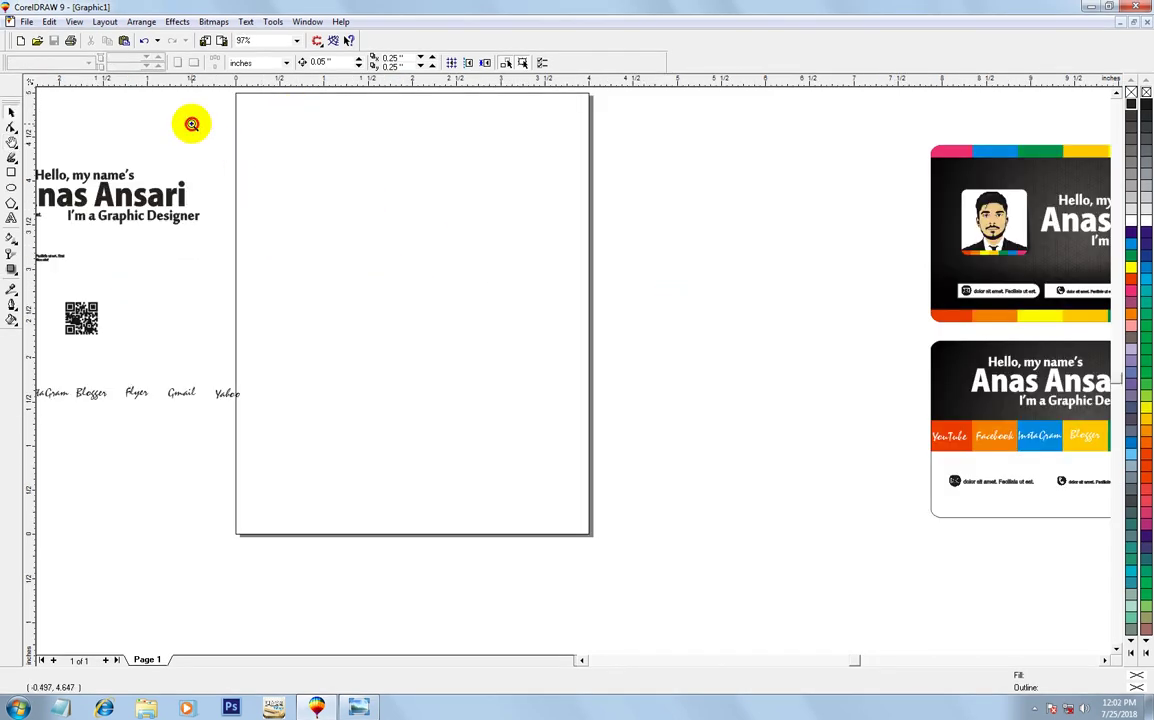
left_click_drag(190, 122, 737, 400)
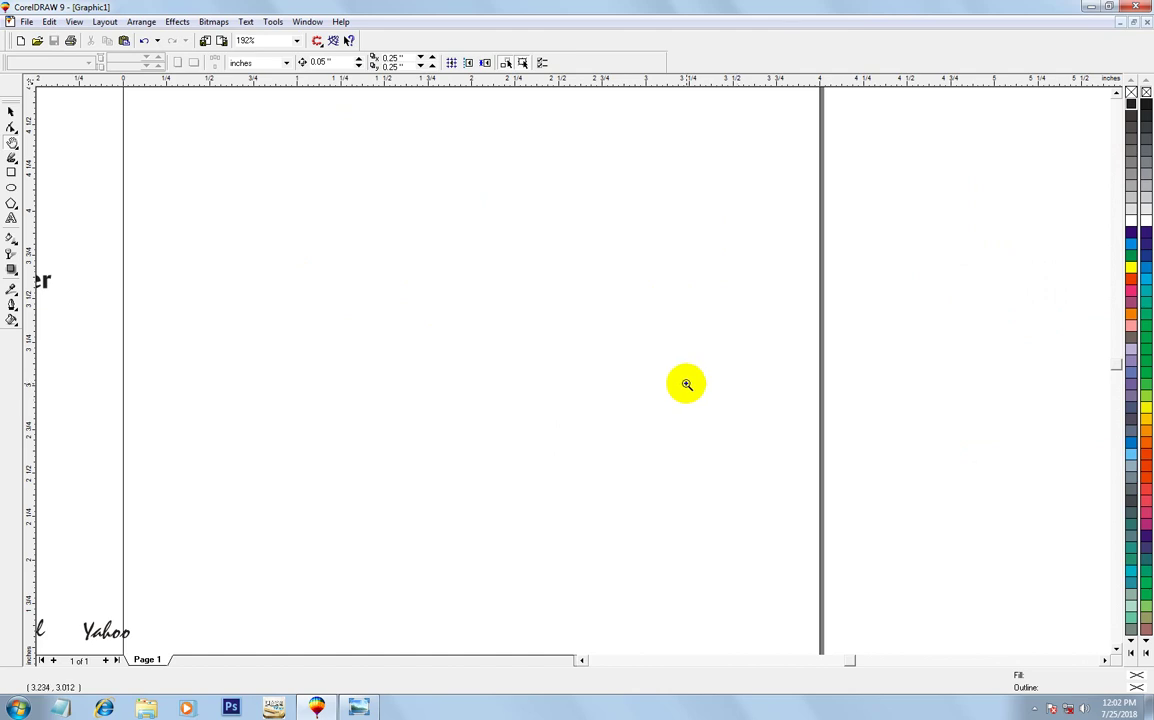
Draw a rectangle on the page sized 3.5 by 2 inches
left_click(11, 172)
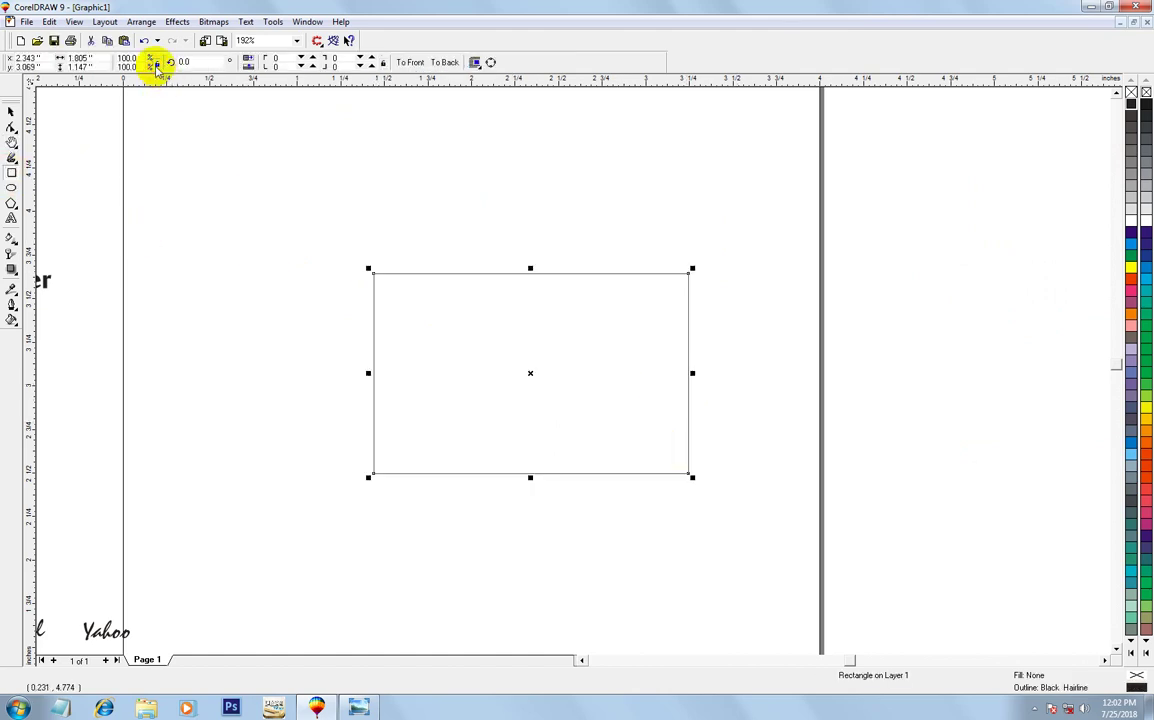
double_click(100, 78)
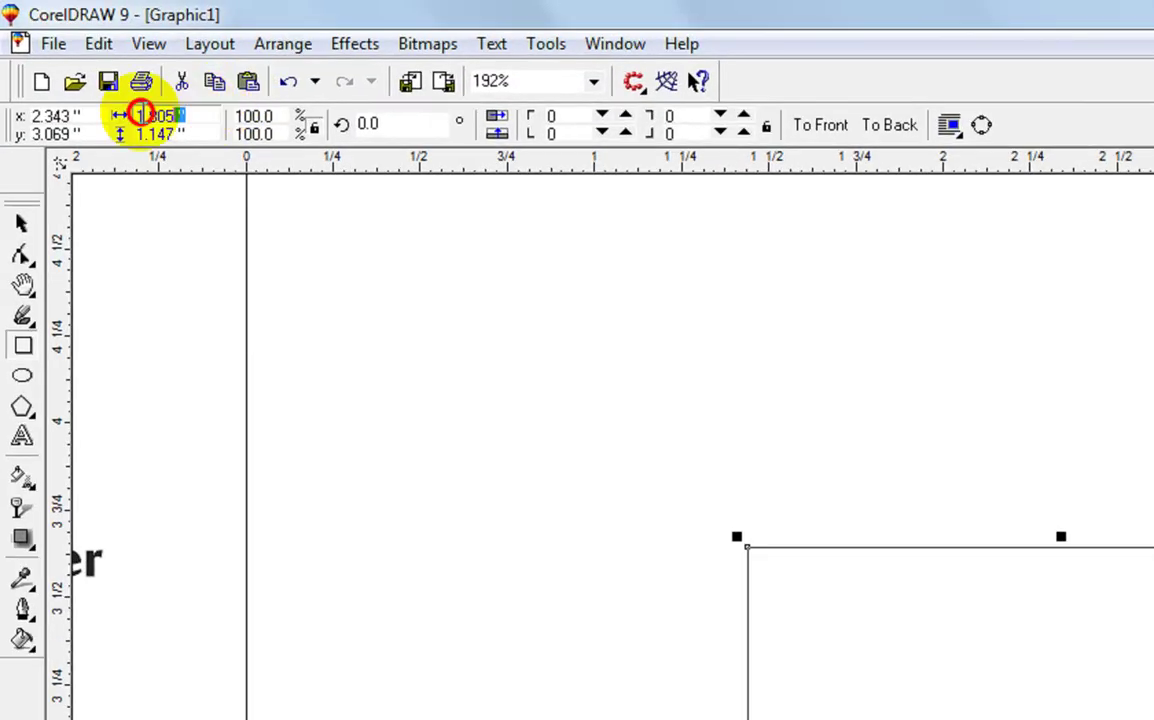
type("3.5")
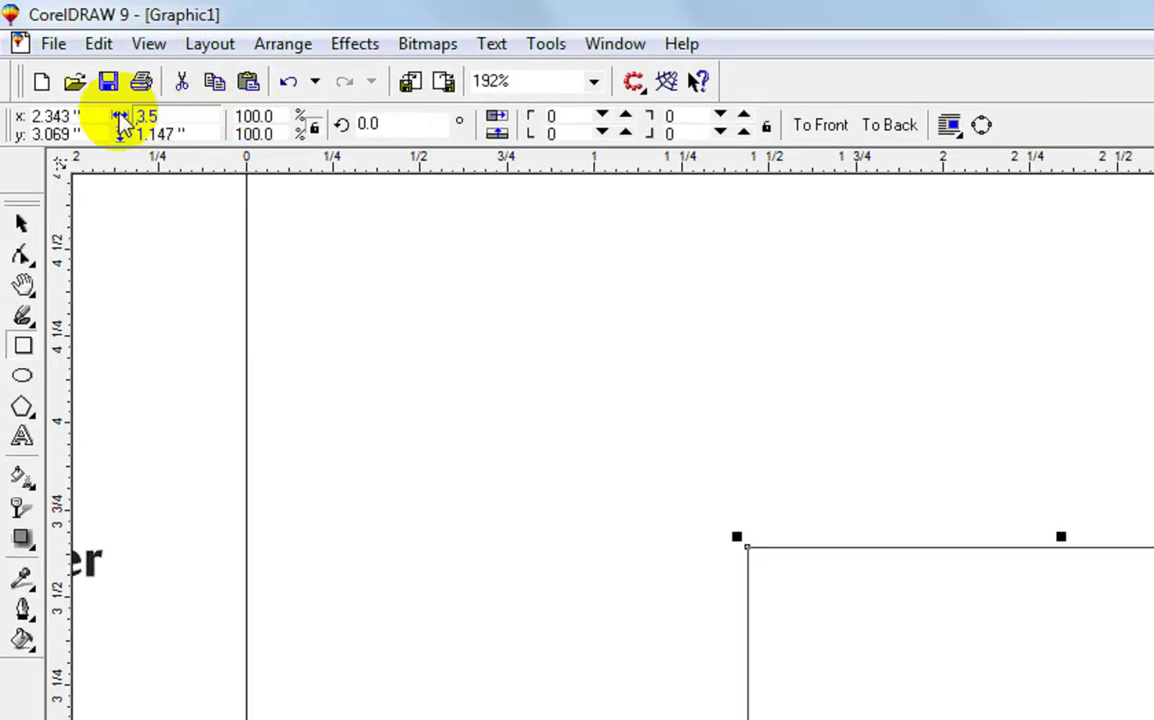
key("Tab")
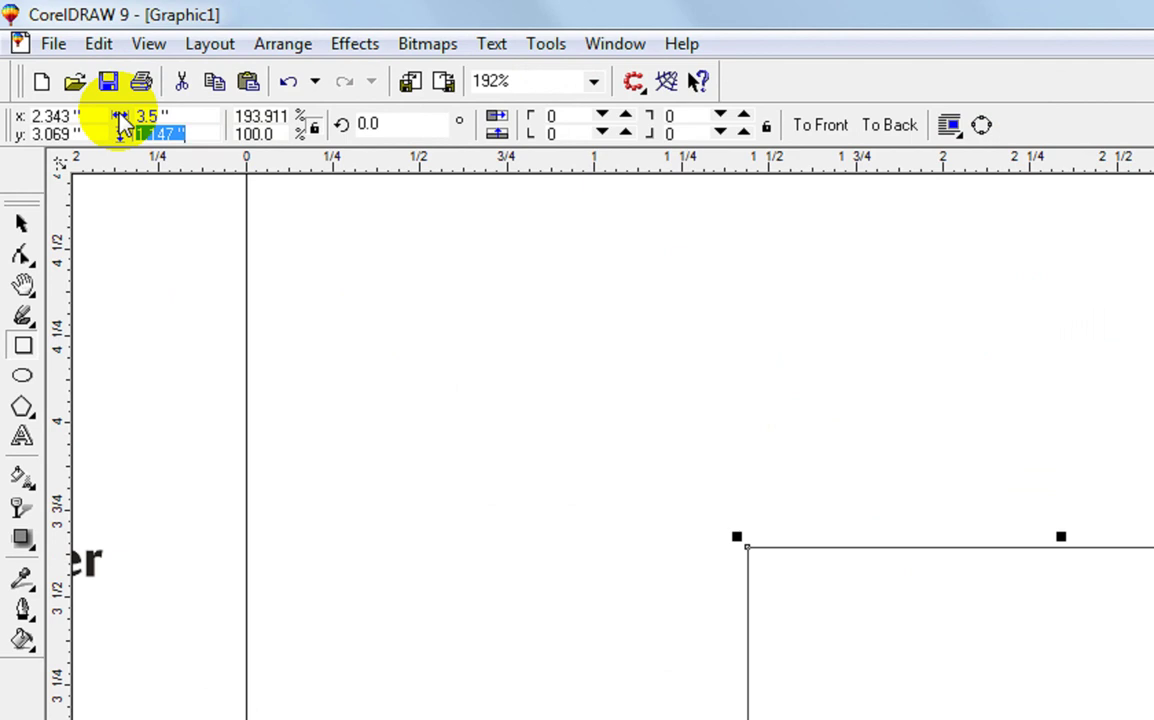
type("2")
key("Return")
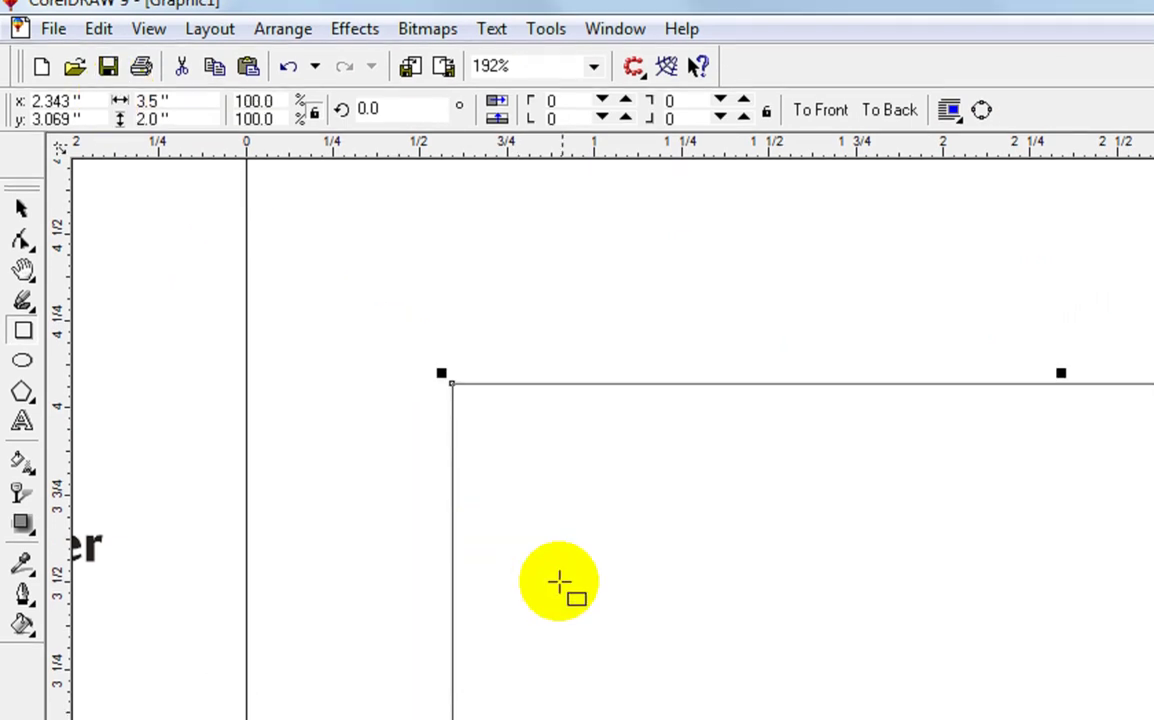
Round all of the rectangle's corners to 10
left_click(12, 112)
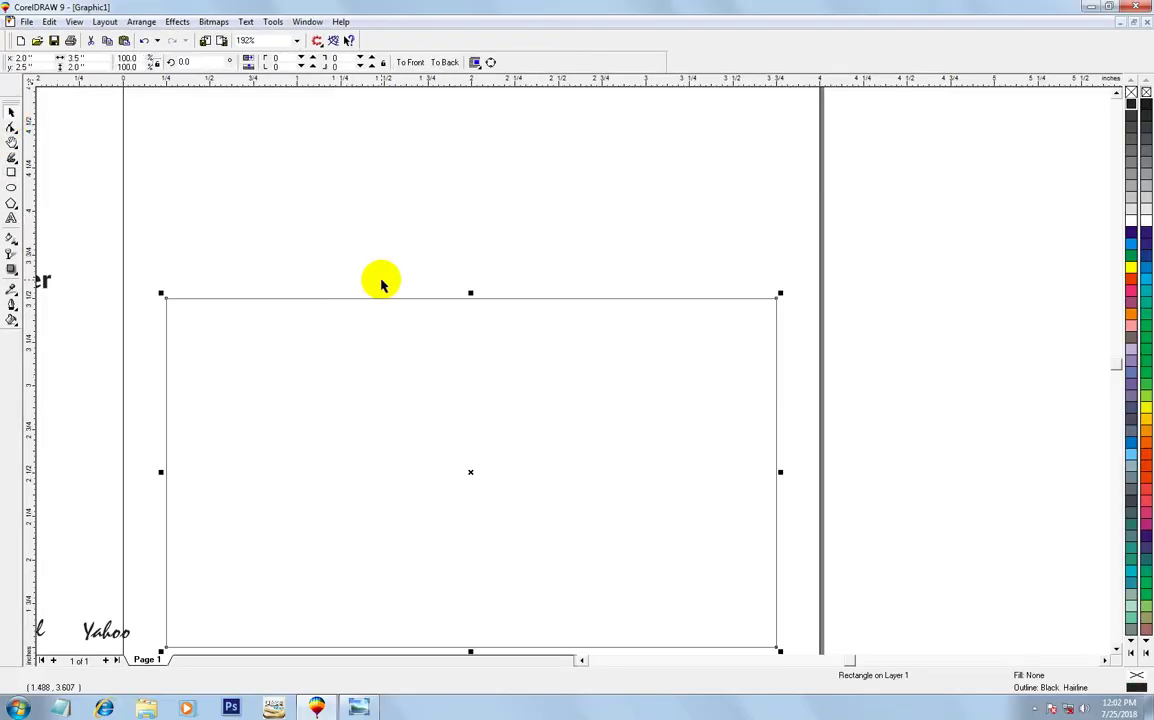
key("F3")
key("F2")
left_click_drag(195, 135, 570, 404)
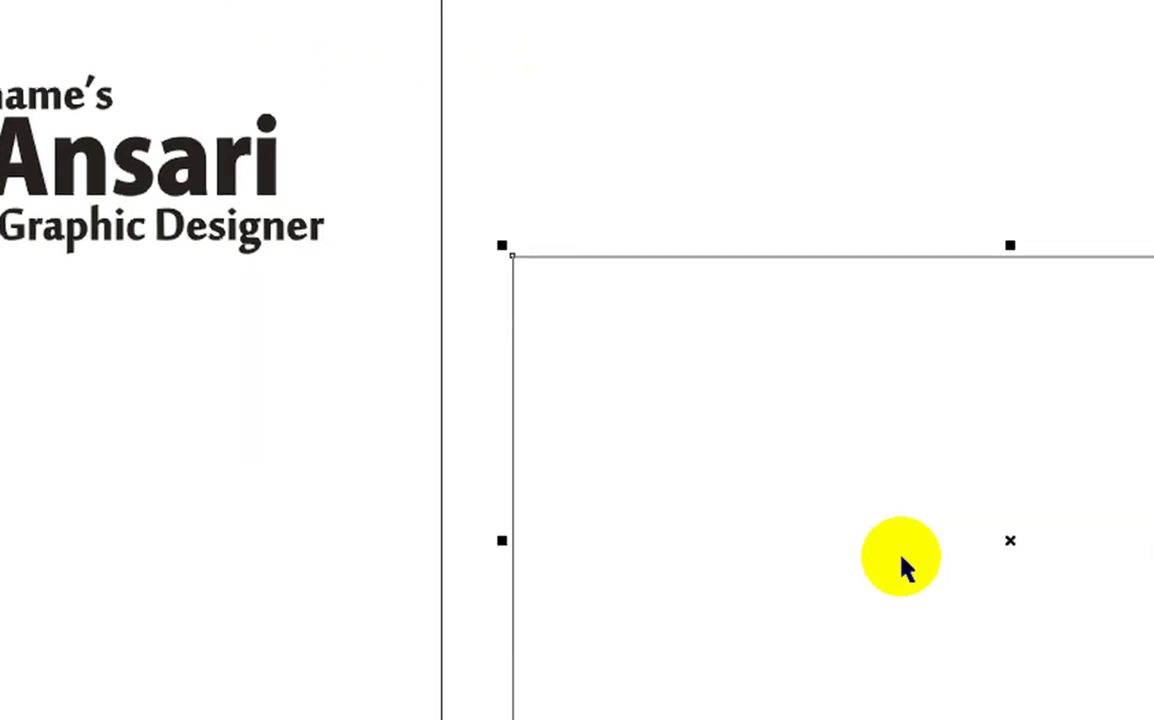
left_click(863, 470)
left_click(805, 455)
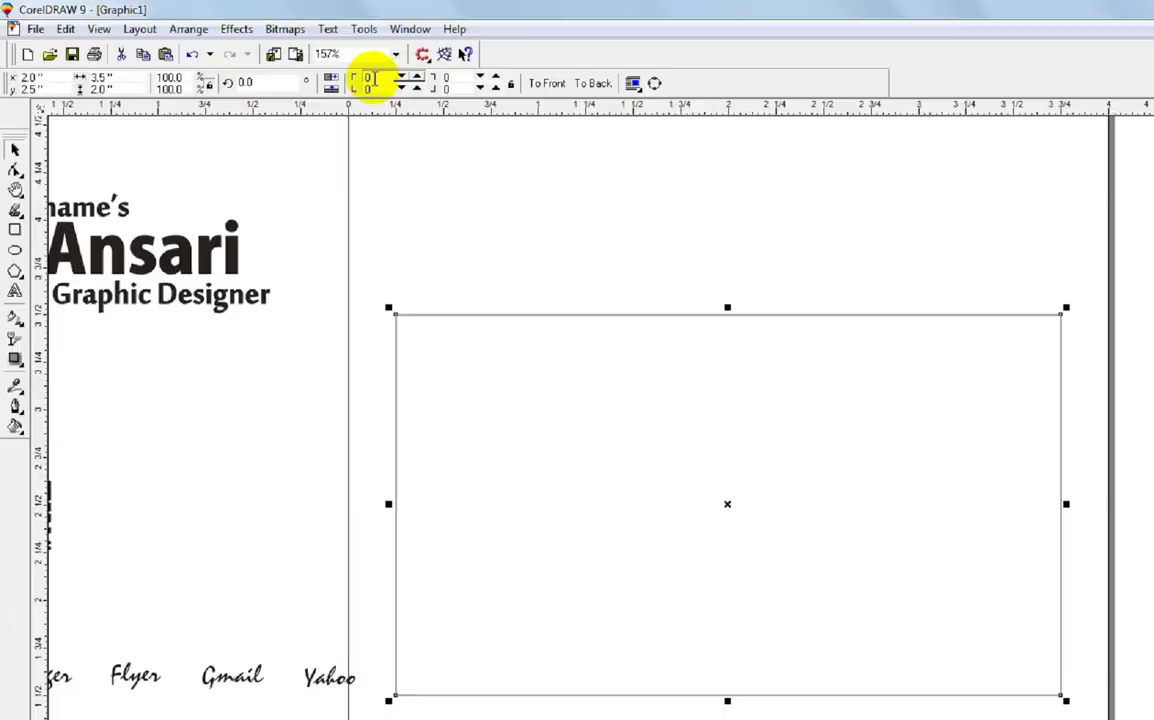
type("10")
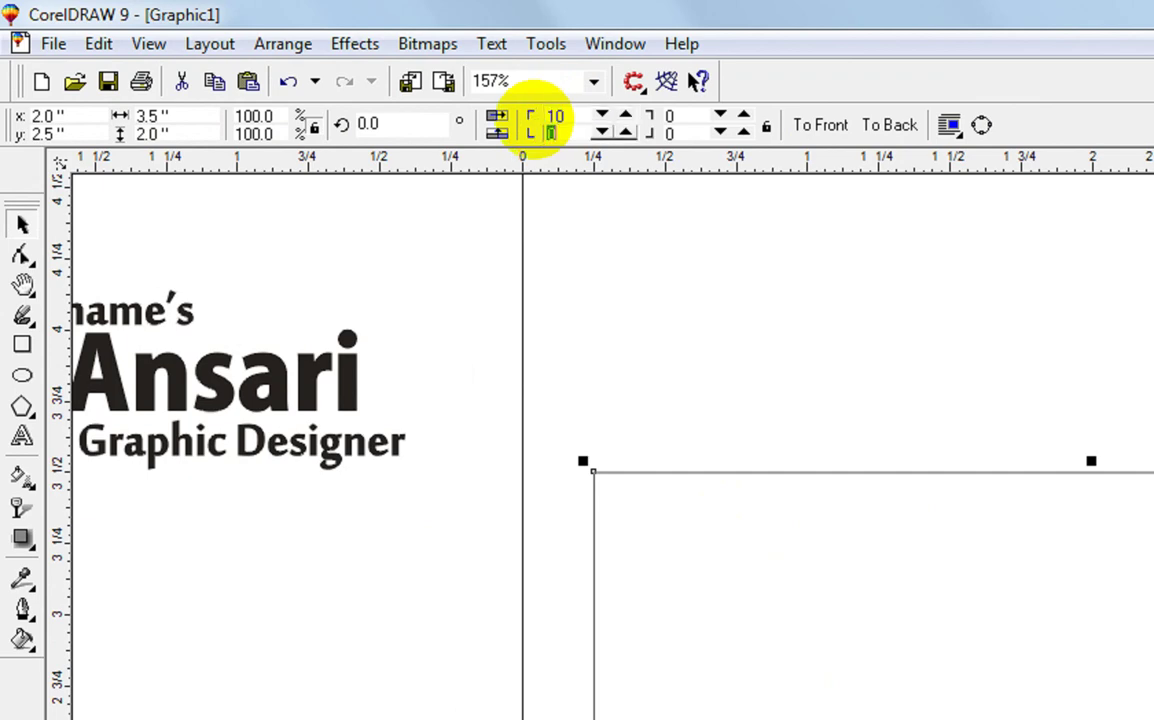
key("Tab")
type("10")
key("Return")
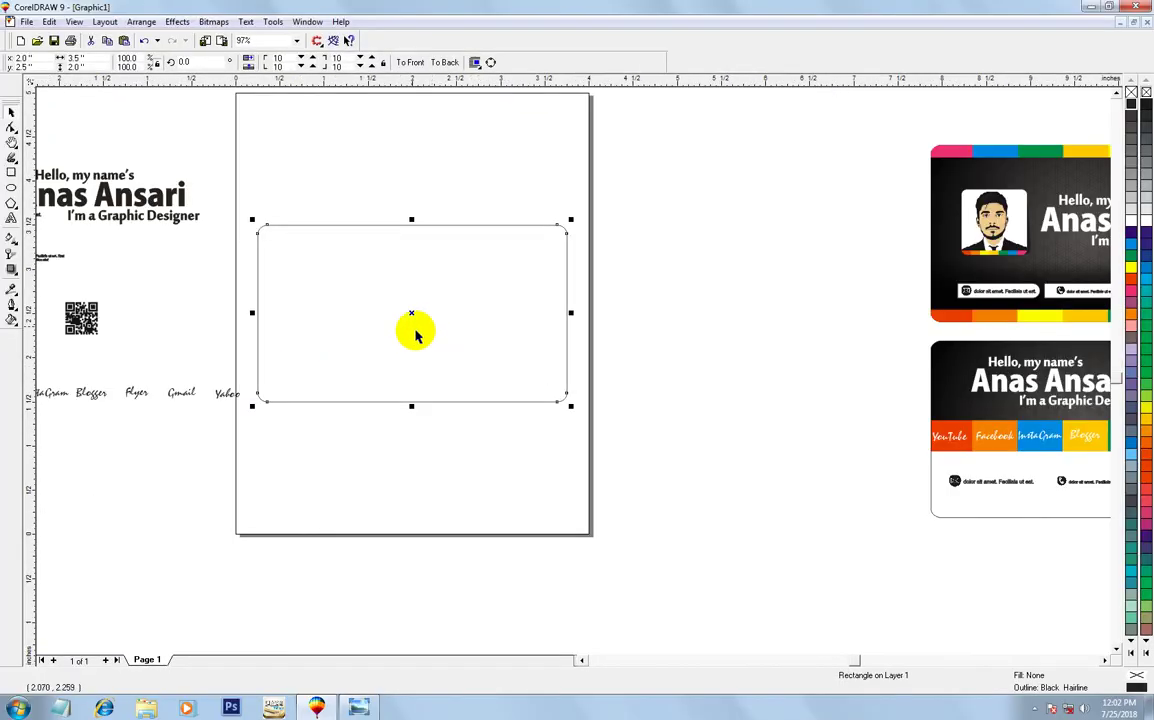
Fill the rounded rectangle with 80% Black
key("z")
left_click_drag(236, 197, 582, 433)
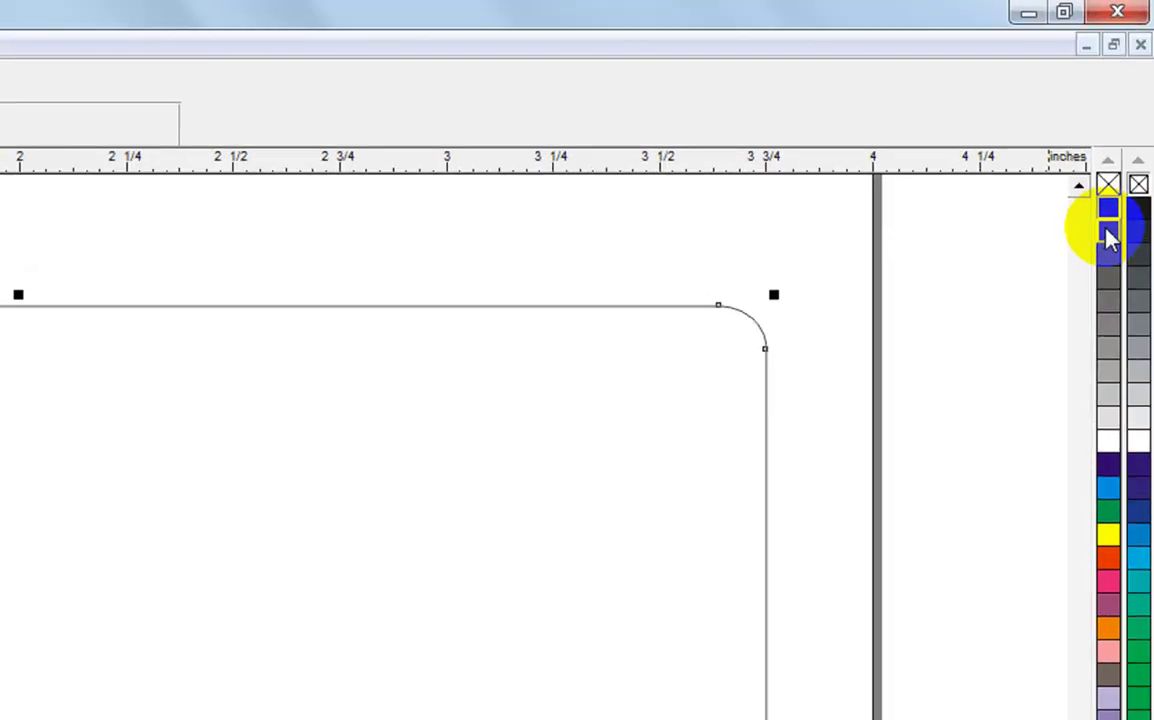
left_click(1110, 255)
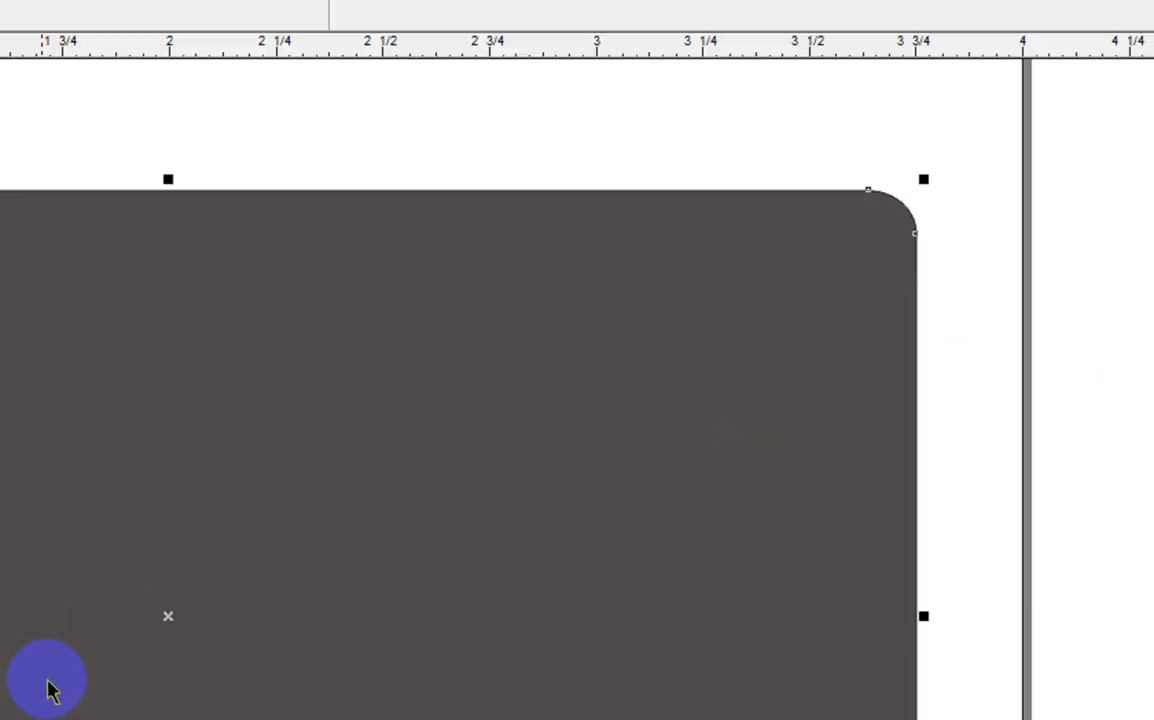
key("F4")
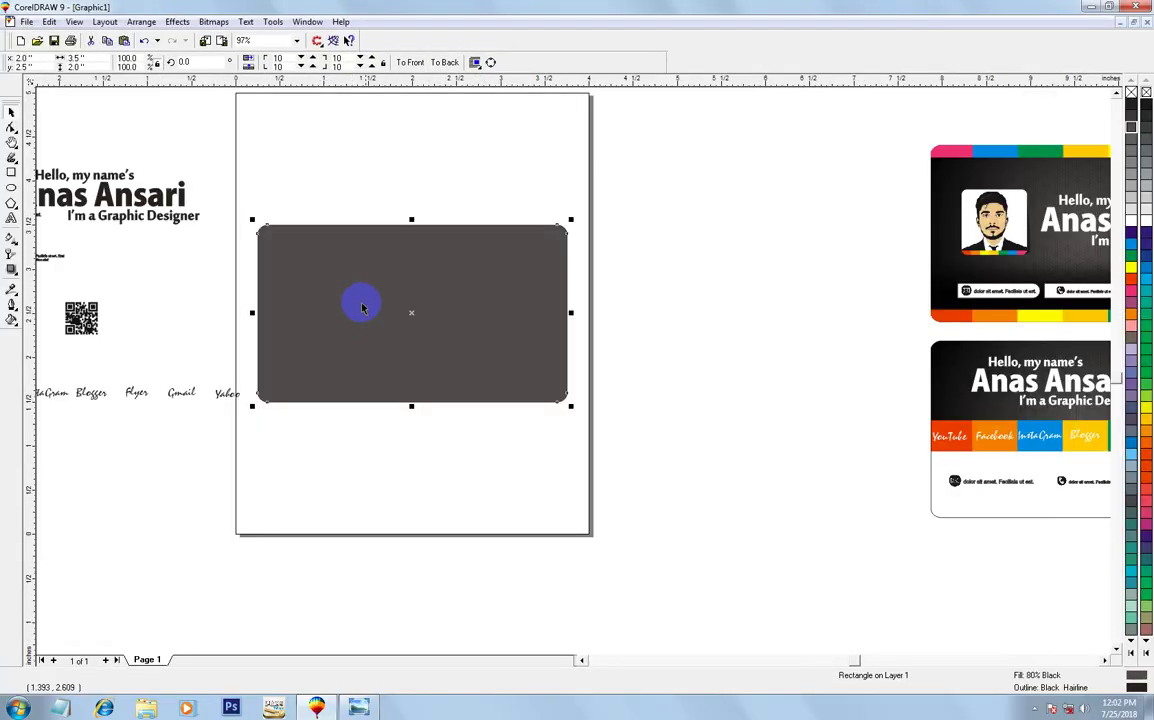
Drop a duplicate of the dark card below the original and zoom to it
left_click_drag(224, 185, 719, 515)
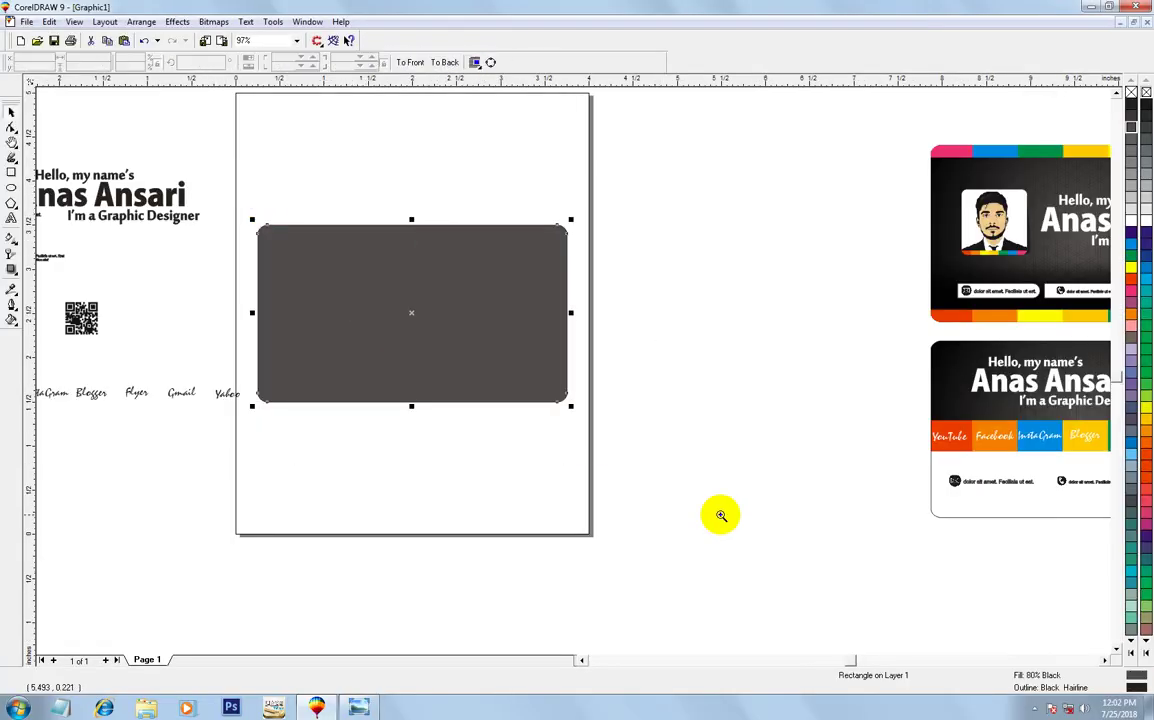
right_click(568, 400)
left_click(626, 304)
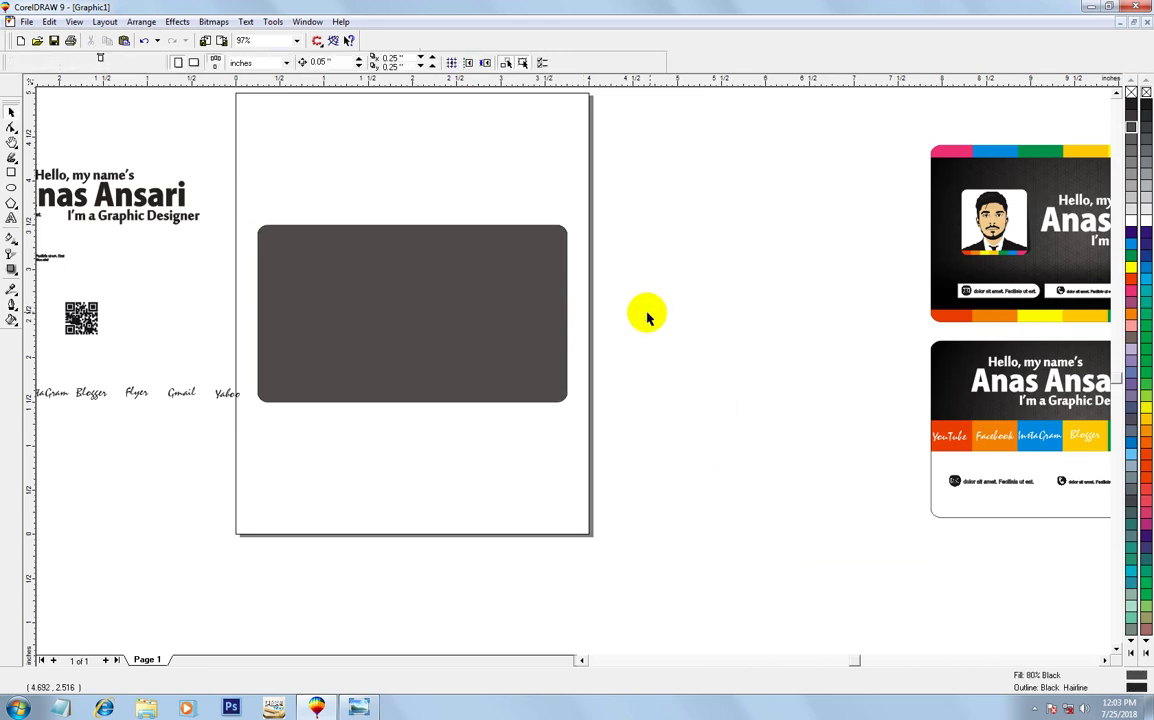
left_click(541, 314)
left_click(480, 322)
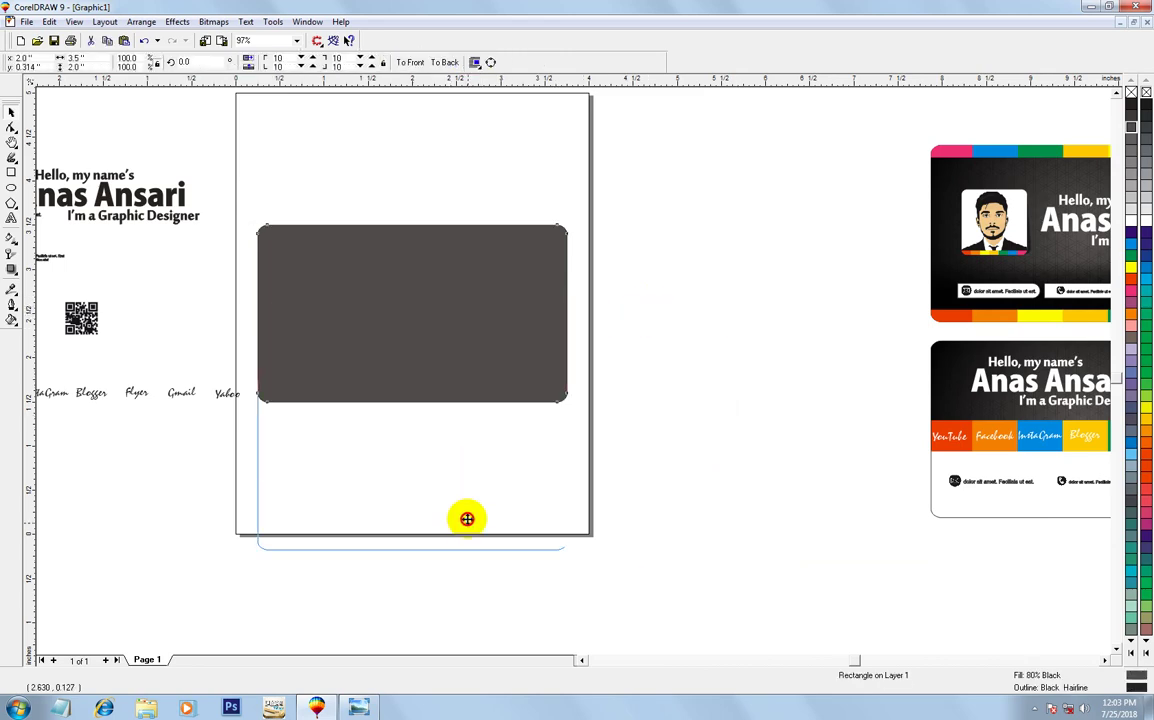
left_click_drag(463, 329, 467, 558)
left_click_drag(228, 443, 587, 653)
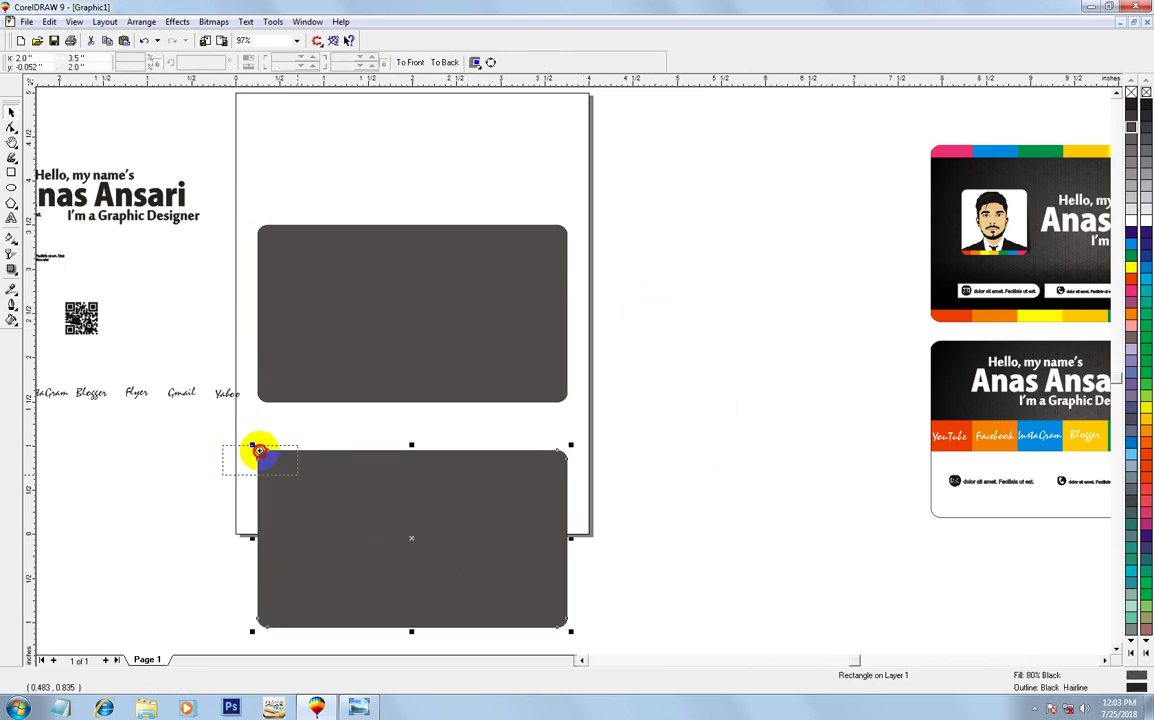
key("shift+F2")
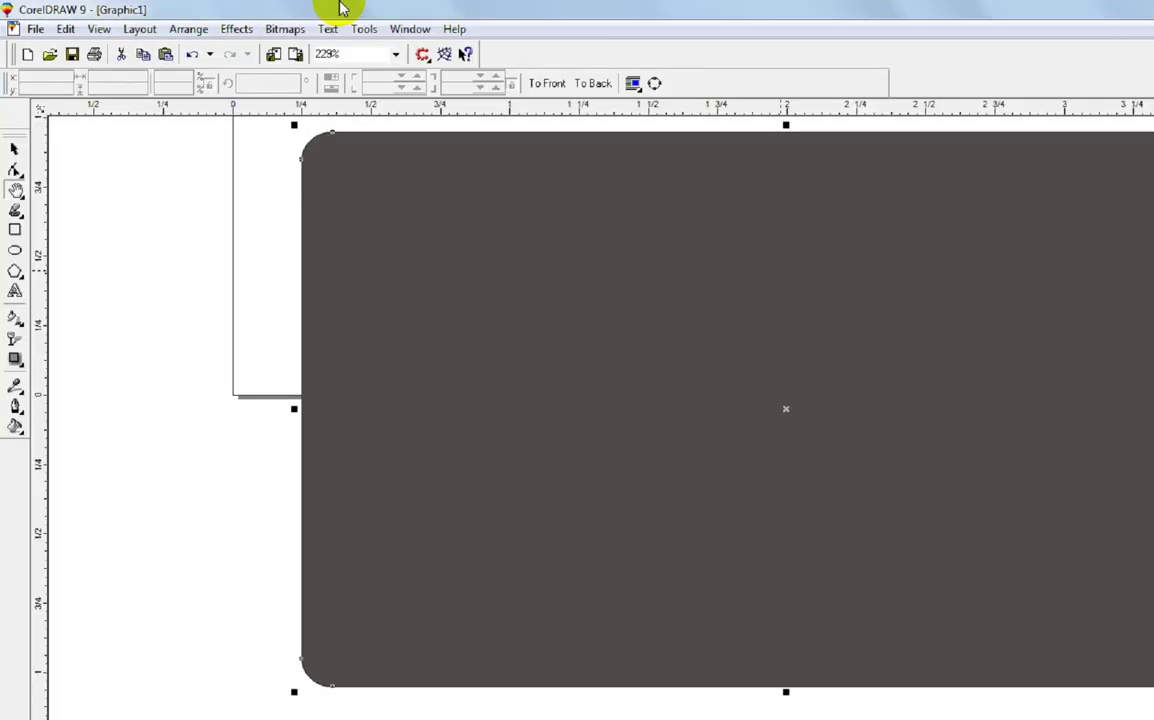
Convert the lower card copy to a bitmap, accepting the large-bitmap warning
left_click(452, 48)
left_click(458, 72)
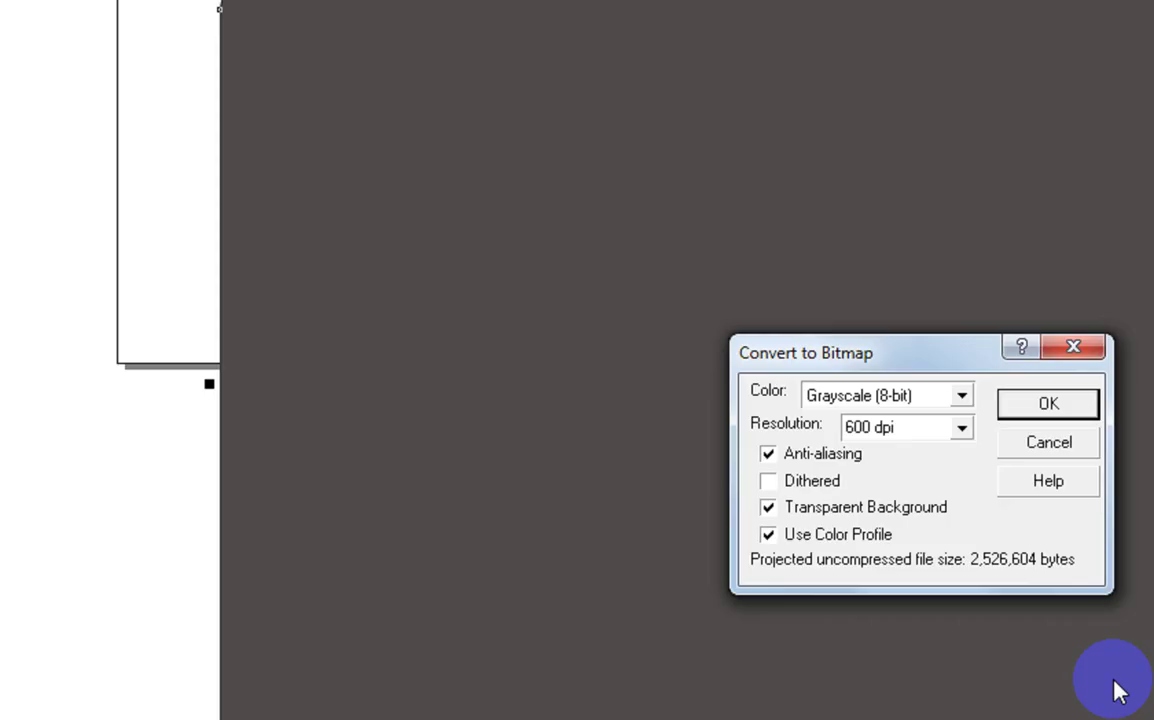
left_click(876, 378)
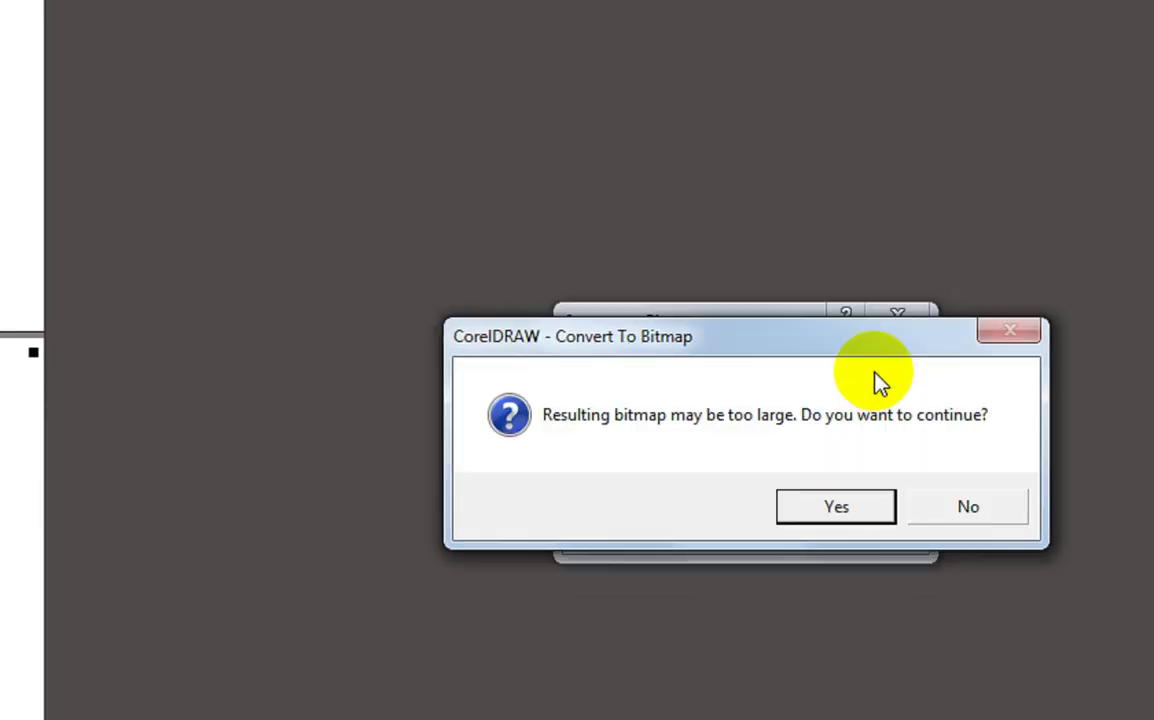
key("Return")
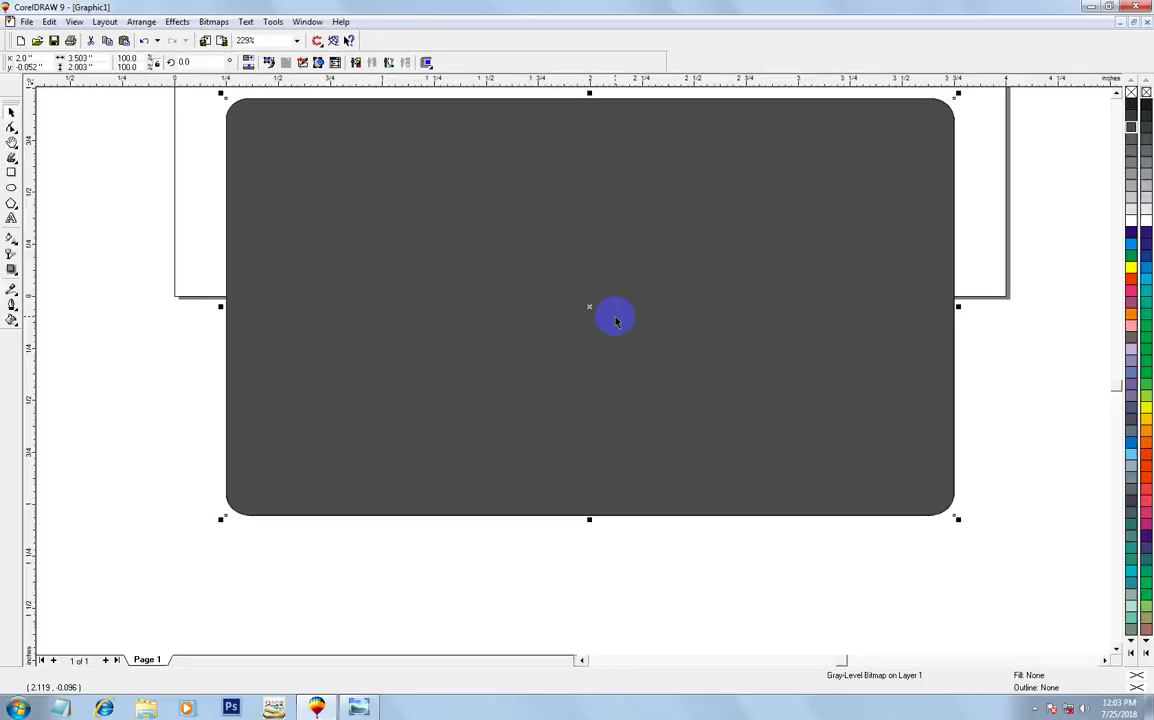
Darken the bitmap to solid black at -100 brightness/contrast/intensity and scale it to about 112%
left_click(386, 206)
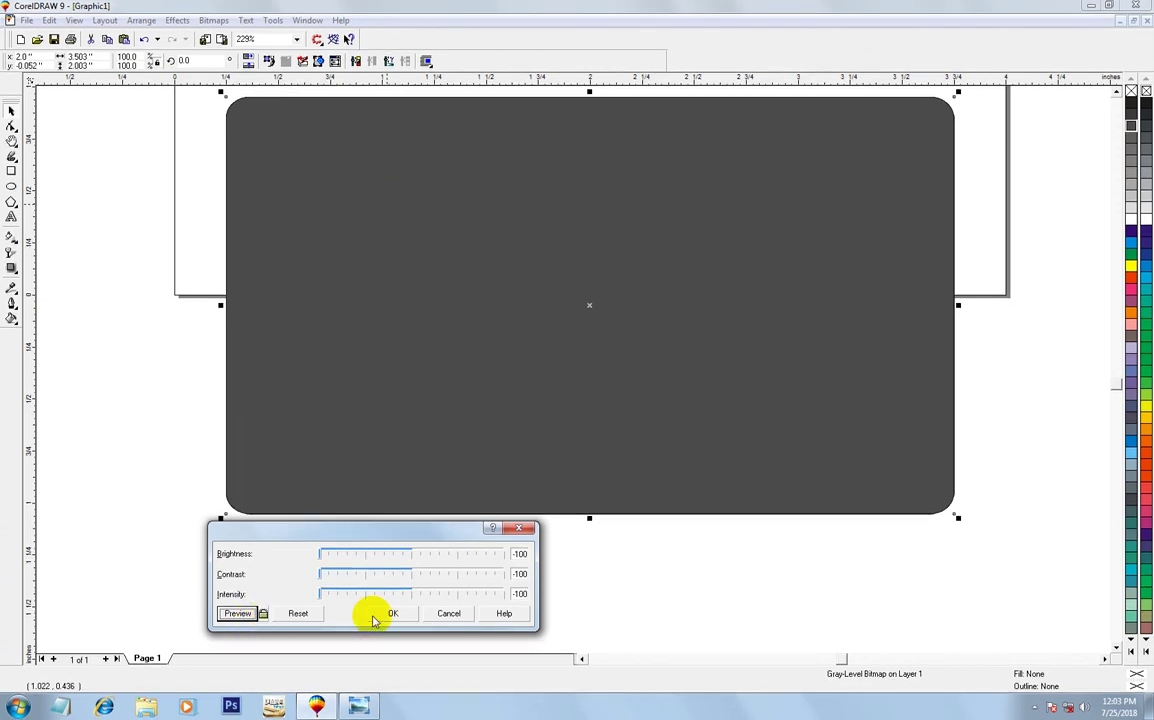
left_click(392, 615)
left_click(451, 420)
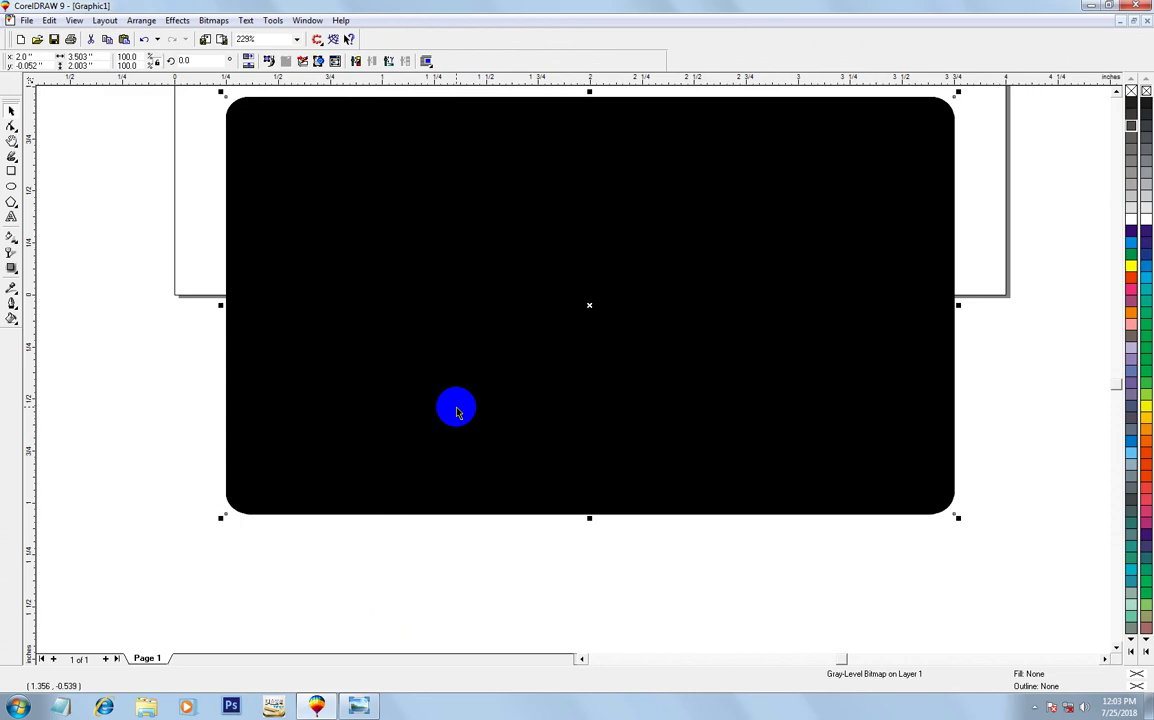
key("Return")
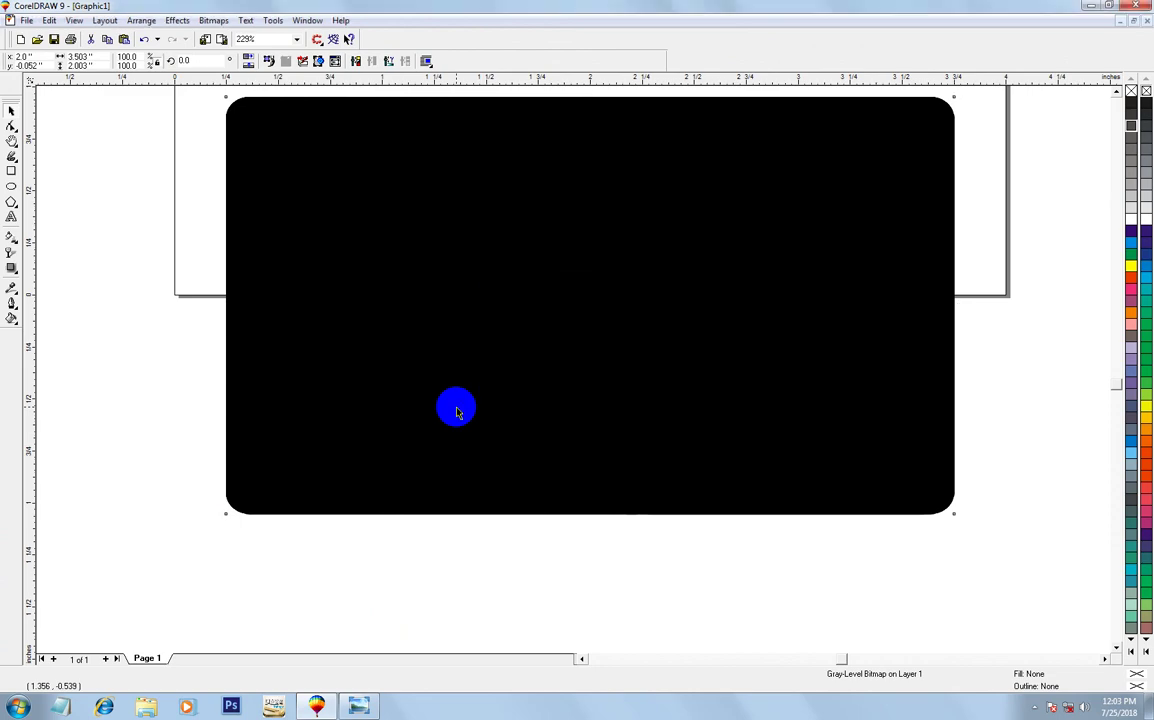
key("F3")
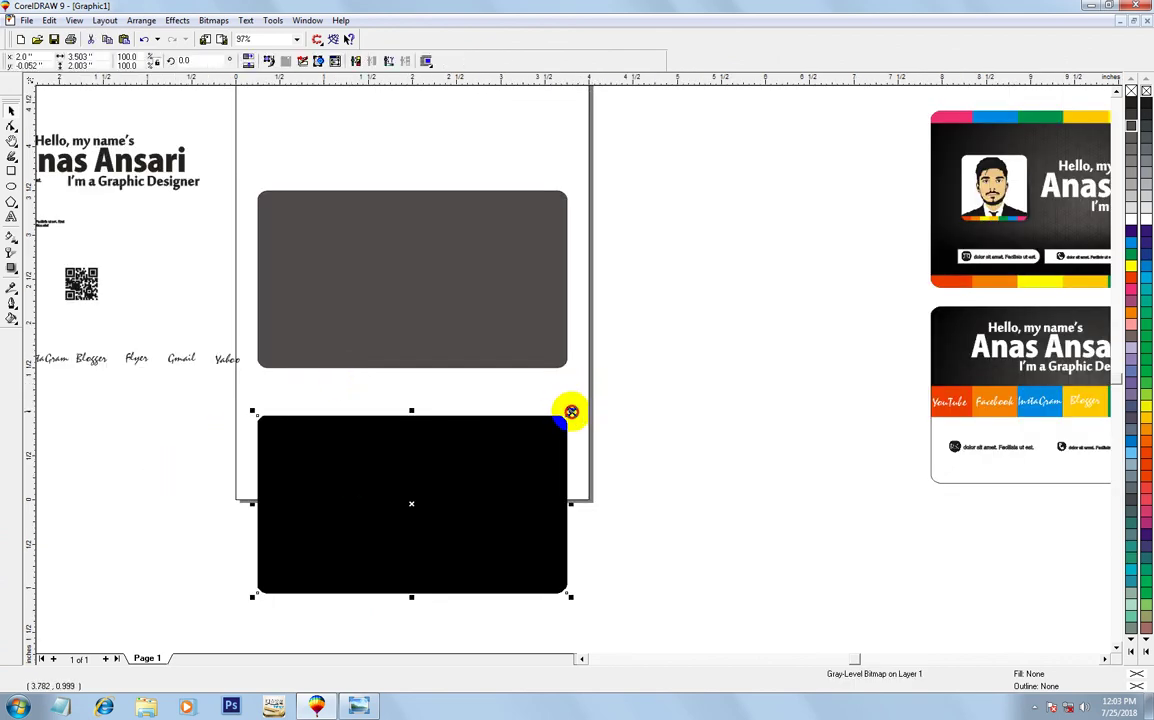
left_click_drag(571, 411, 592, 401)
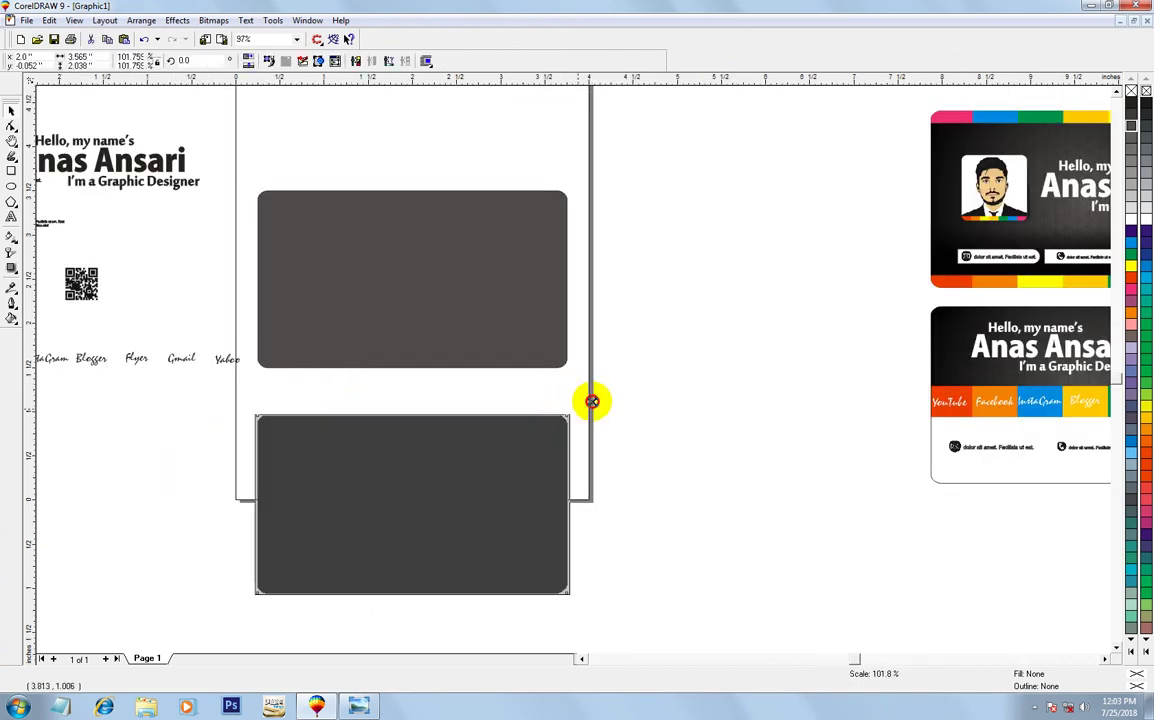
Apply a radial fountain transparency to the black bitmap
scroll(635, 653, "down", 1)
left_click(407, 495)
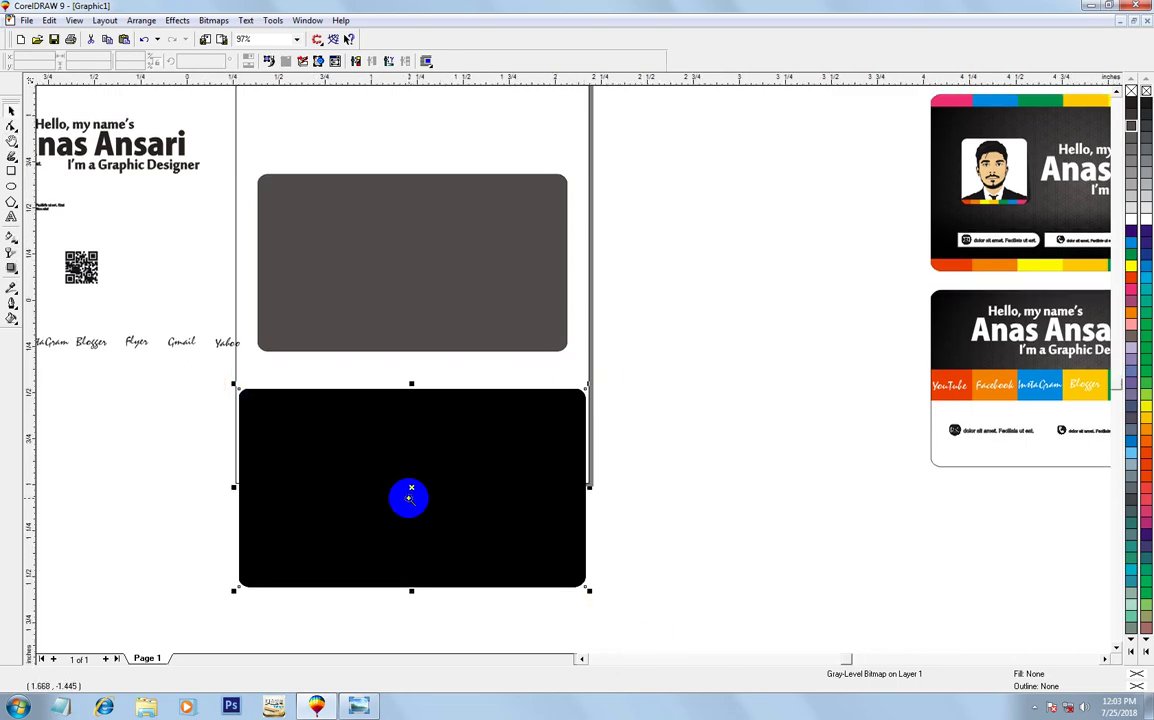
left_click(12, 254)
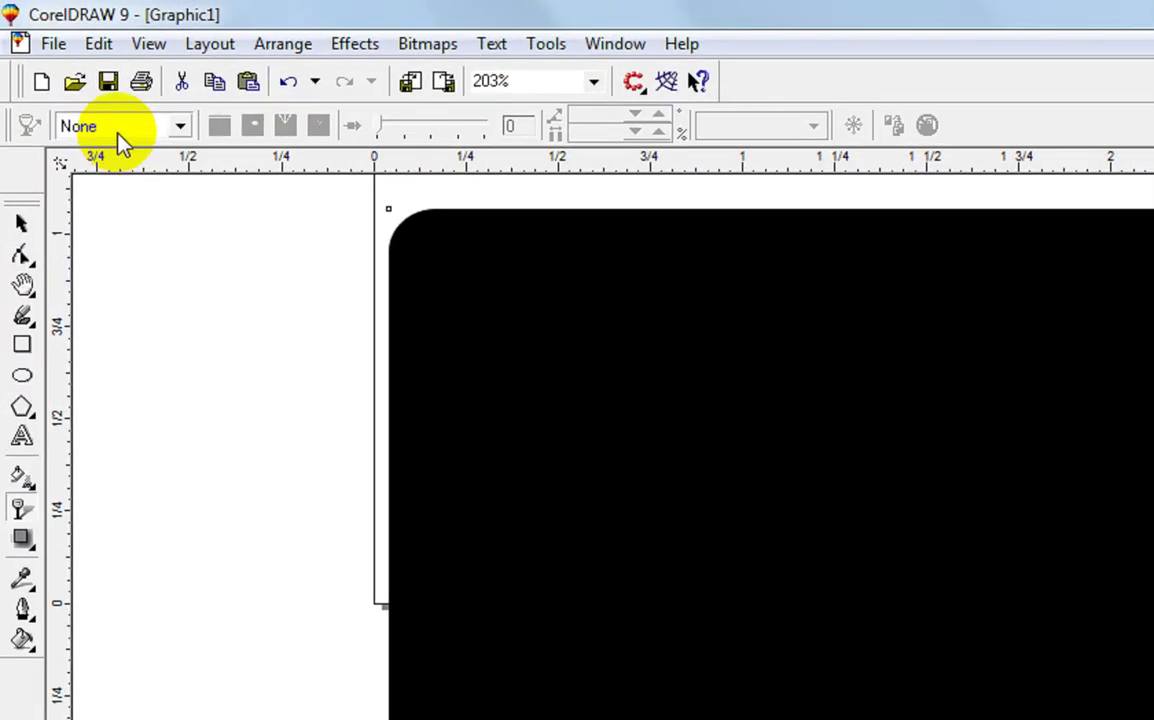
left_click(58, 66)
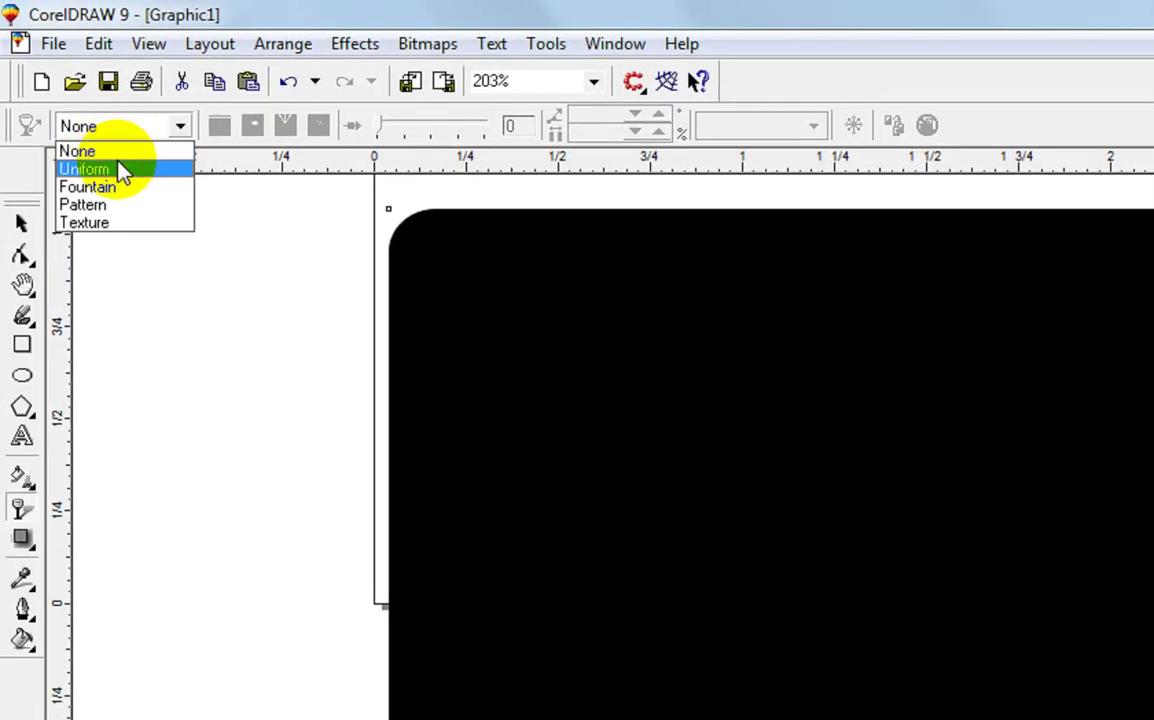
left_click(112, 187)
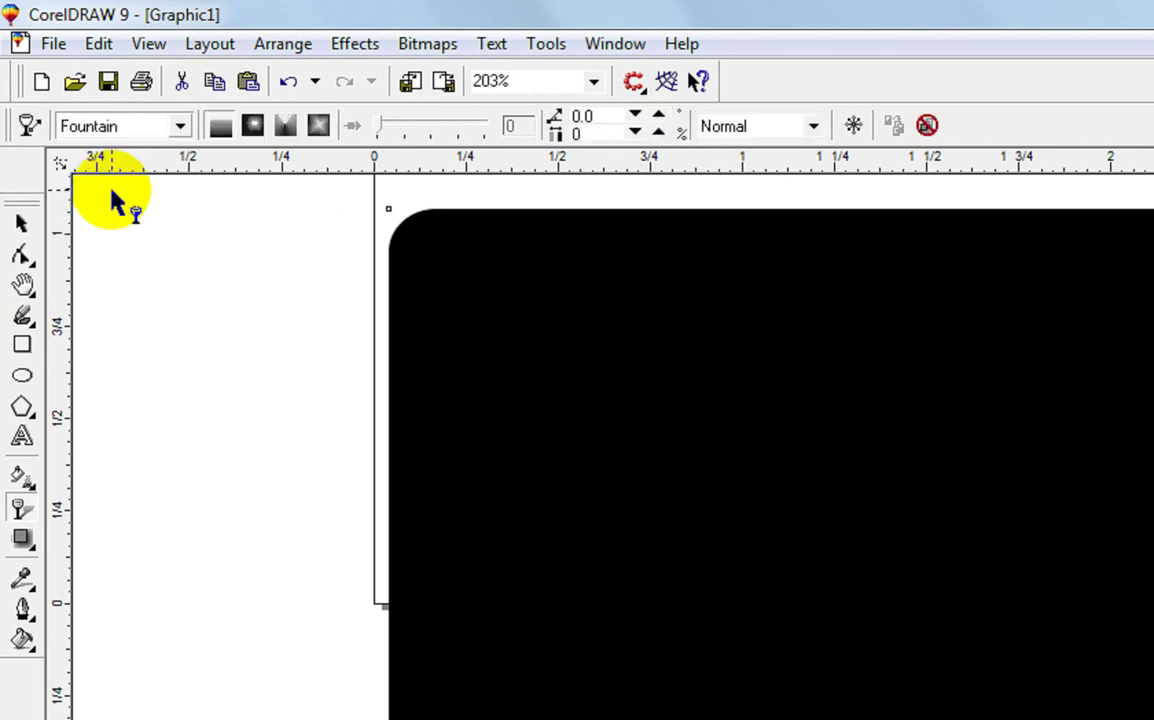
left_click(255, 126)
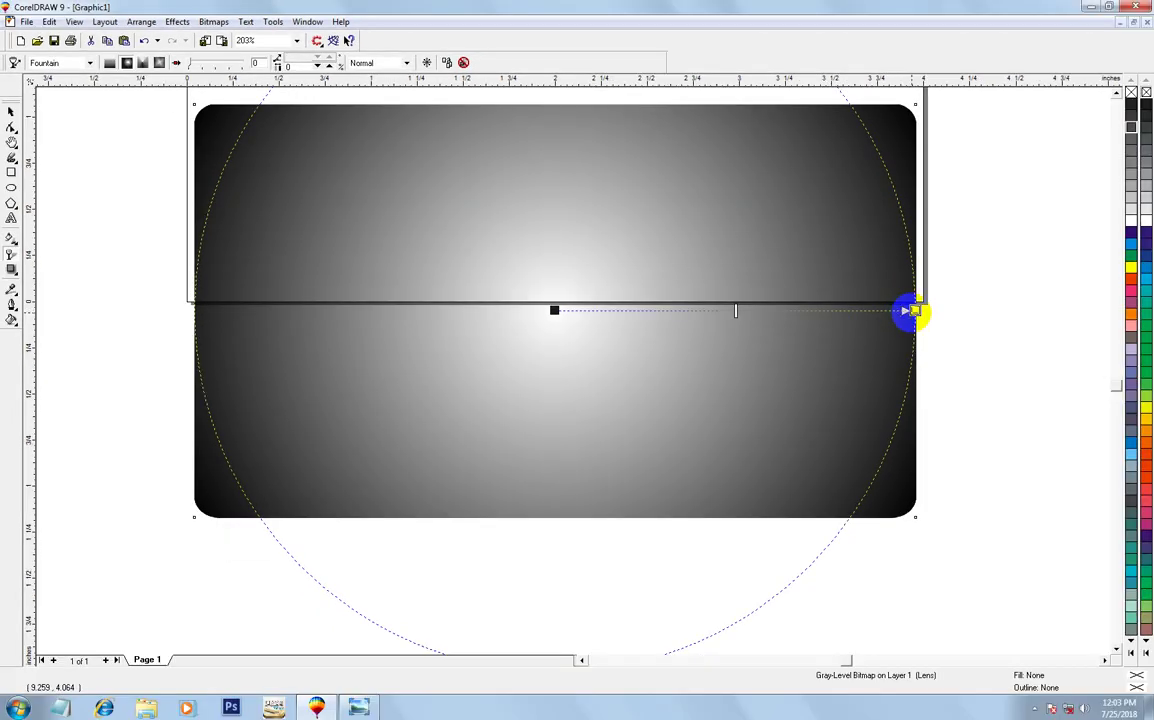
Adjust the radial transparency's end handle and midpoint so the centre glows, then select it with the grey card
left_click_drag(912, 311, 848, 301)
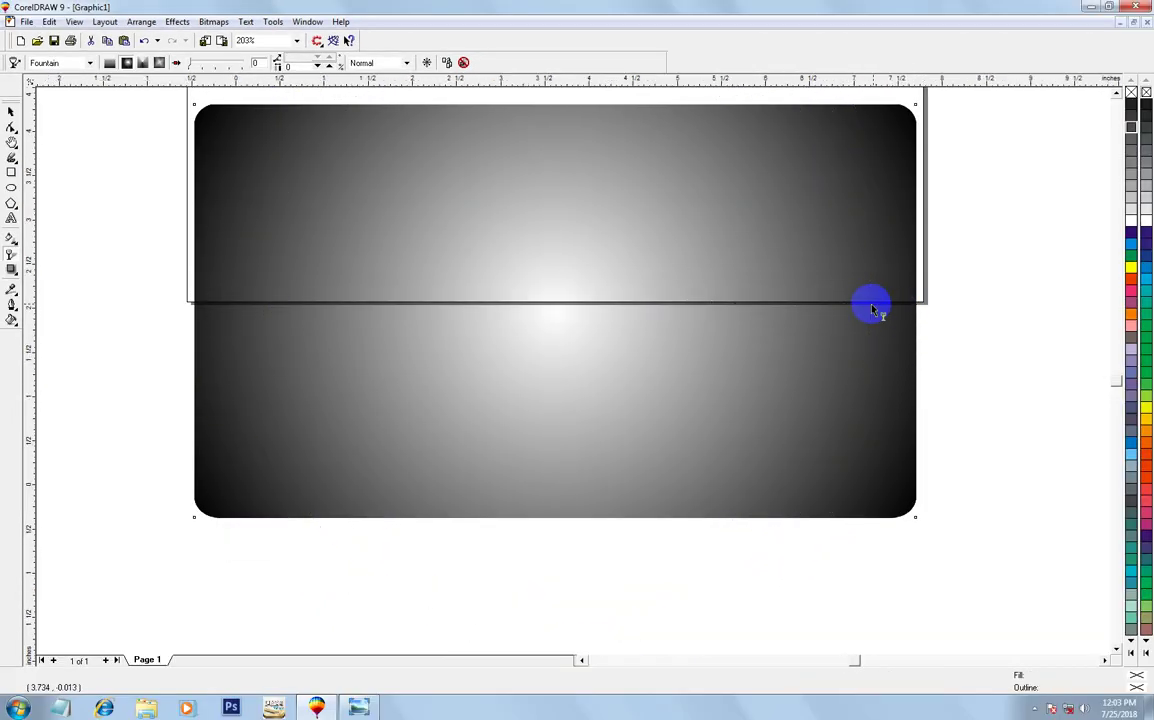
key("F3")
left_click_drag(564, 486, 512, 490)
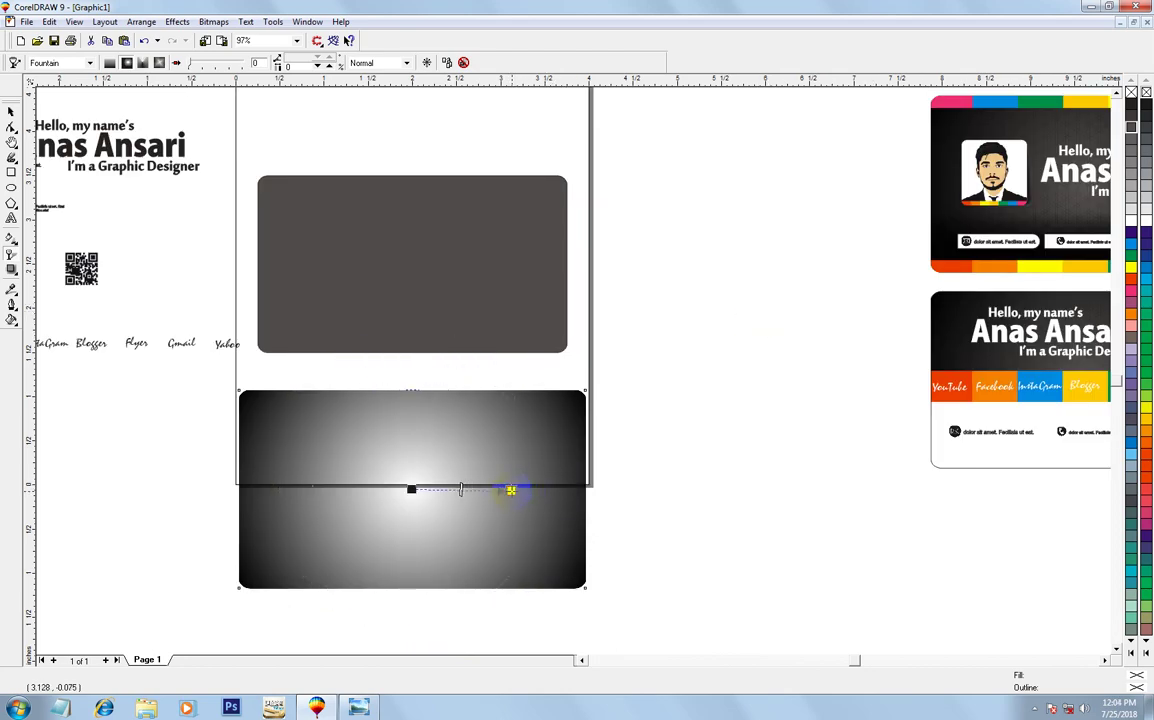
left_click_drag(510, 490, 564, 492)
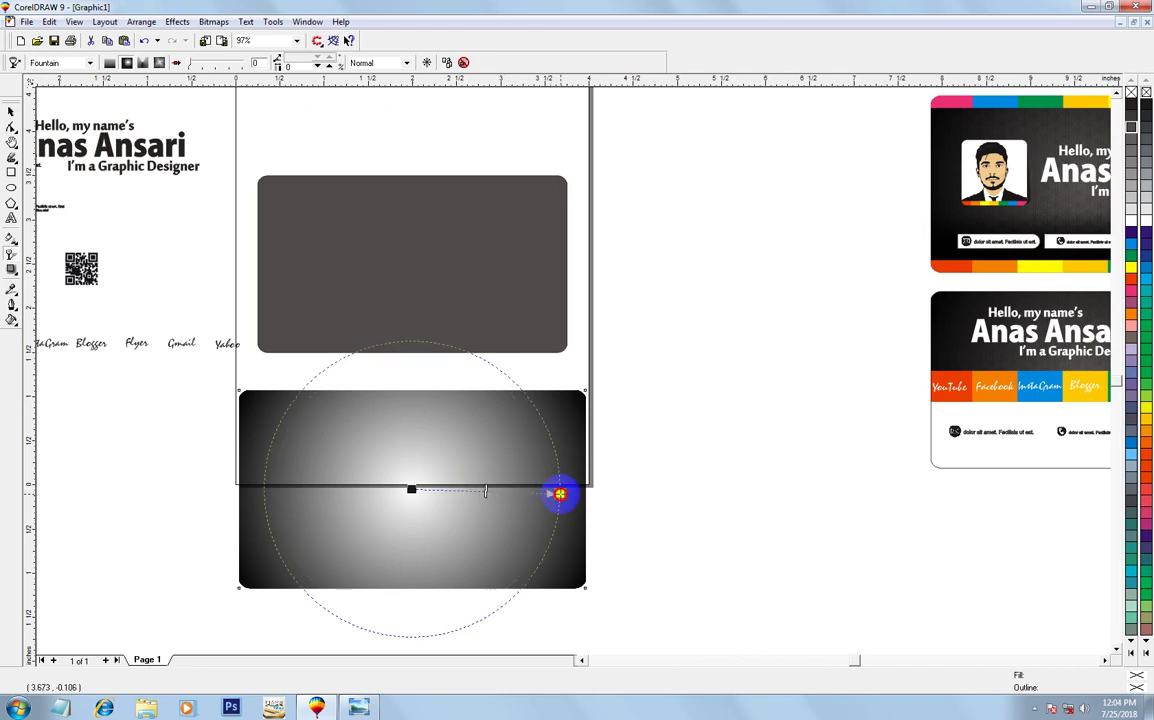
left_click_drag(470, 497, 487, 493)
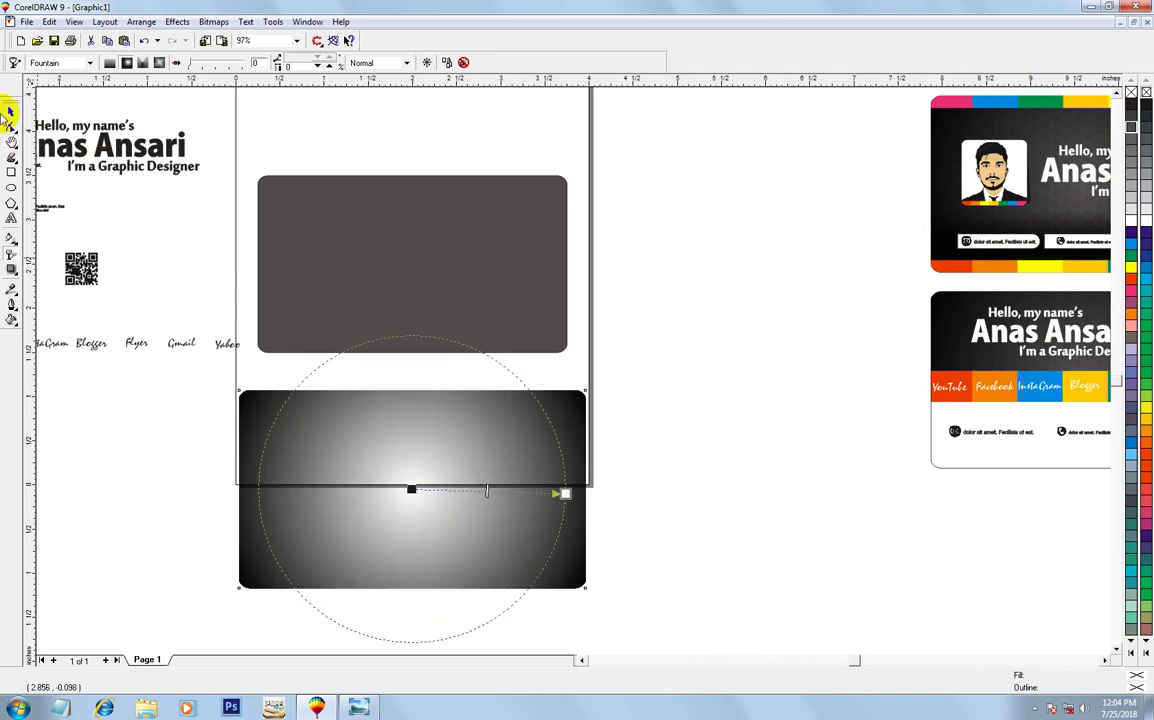
left_click(11, 113)
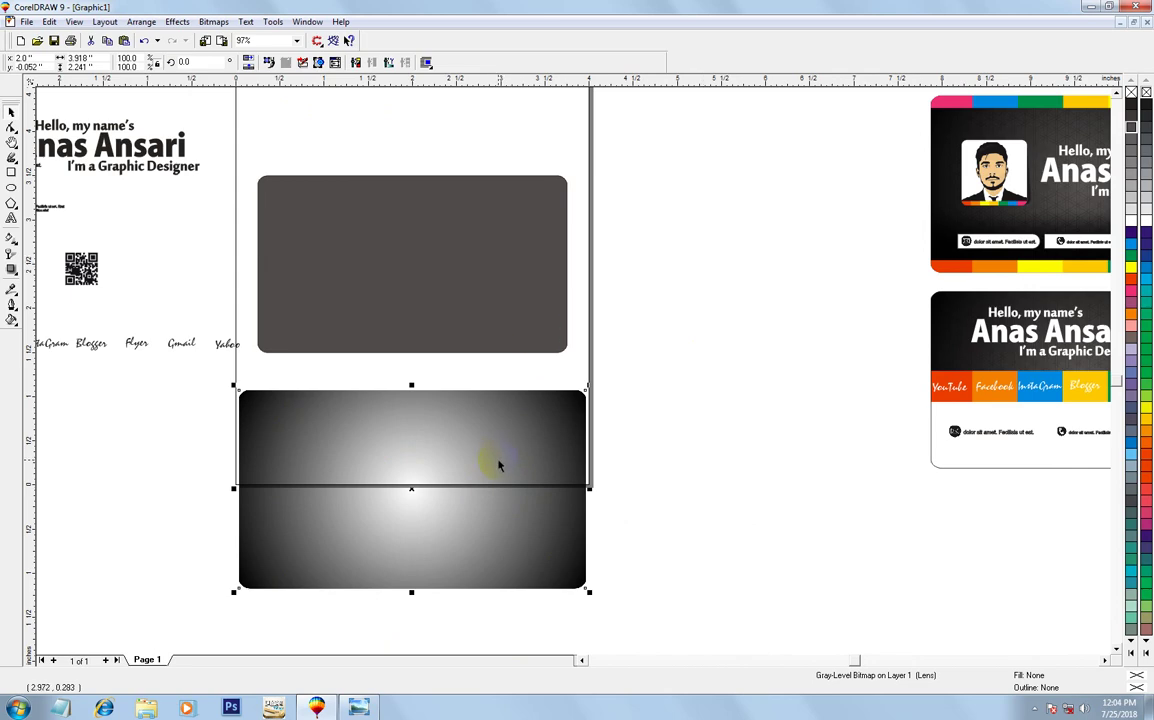
left_click(474, 296, "shift")
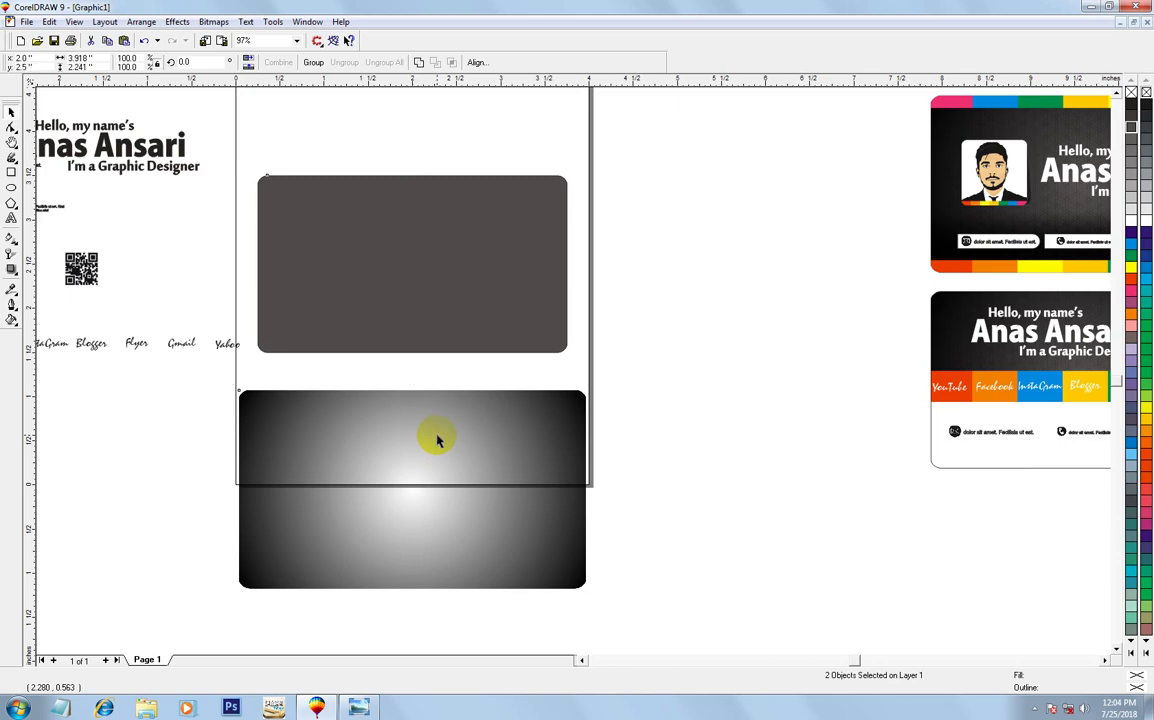
Centre the glow bitmap over the grey card and convert it to a bitmap
key("e")
key("z")
left_click_drag(258, 180, 515, 379)
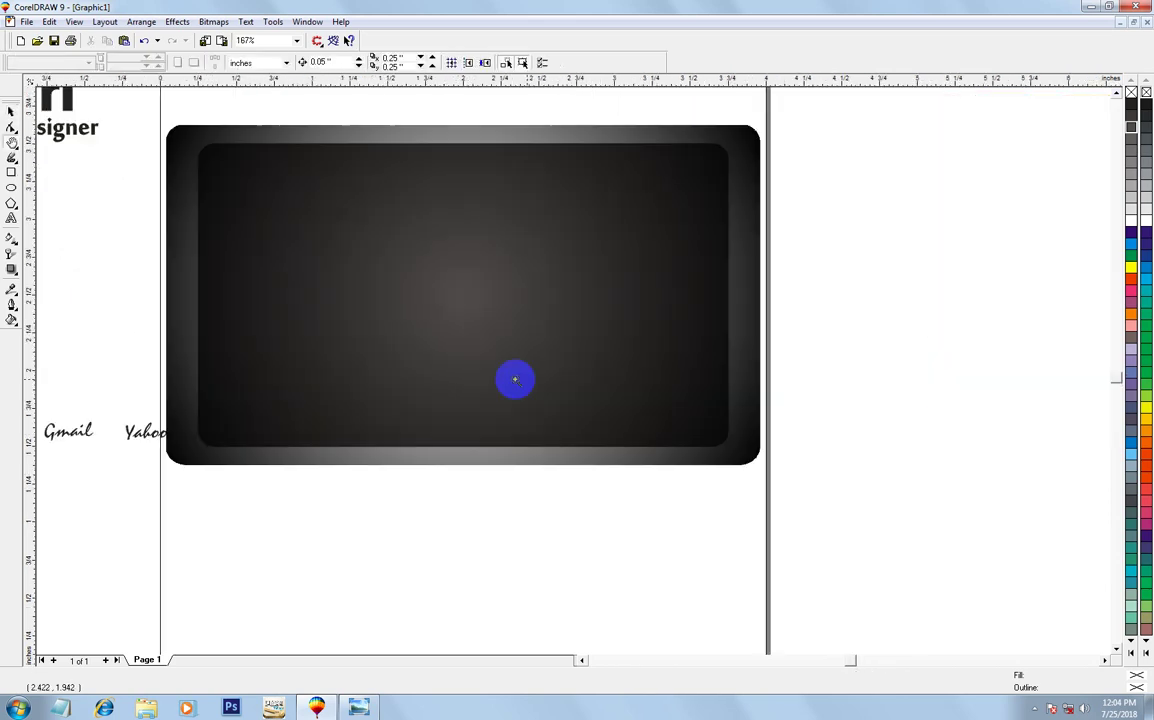
left_click(726, 188)
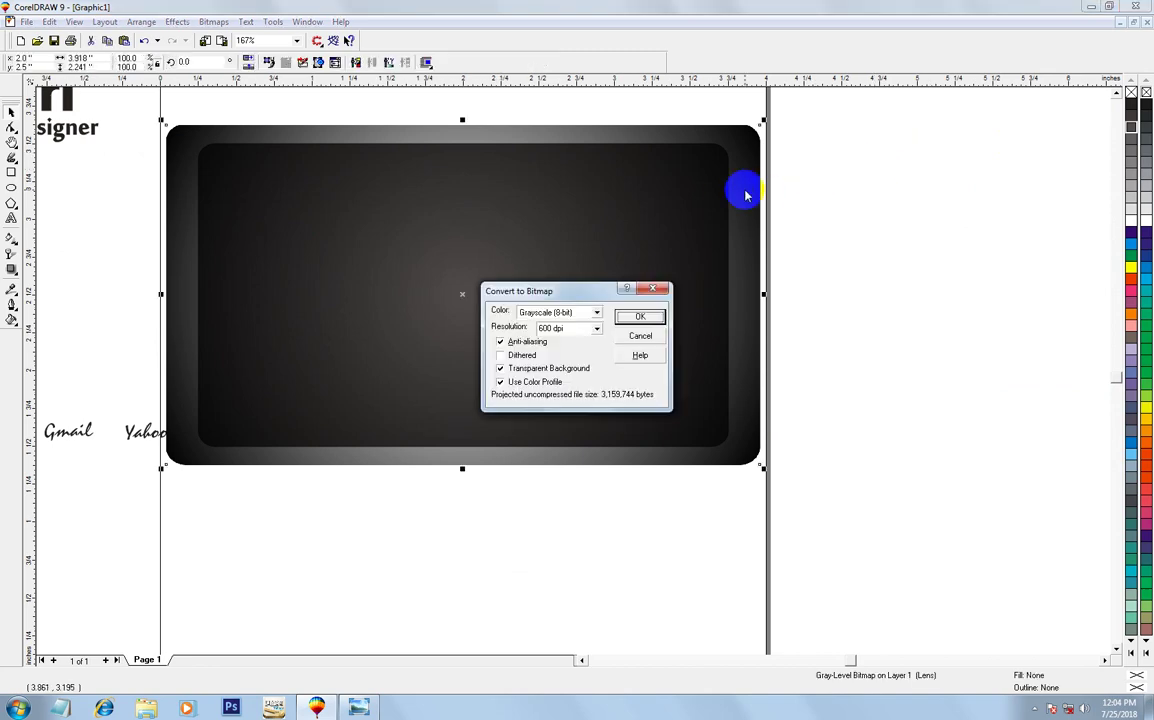
key("Return")
key("Return")
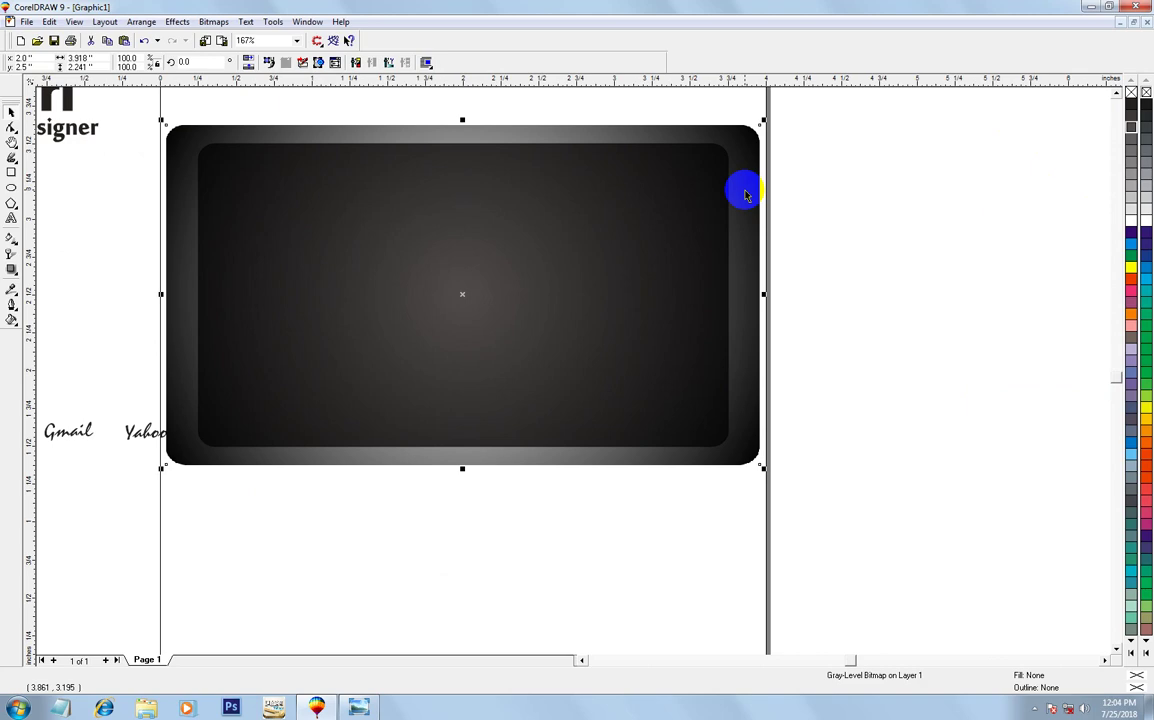
PowerClip the glow bitmap inside the rounded card and review the result
left_click(744, 190)
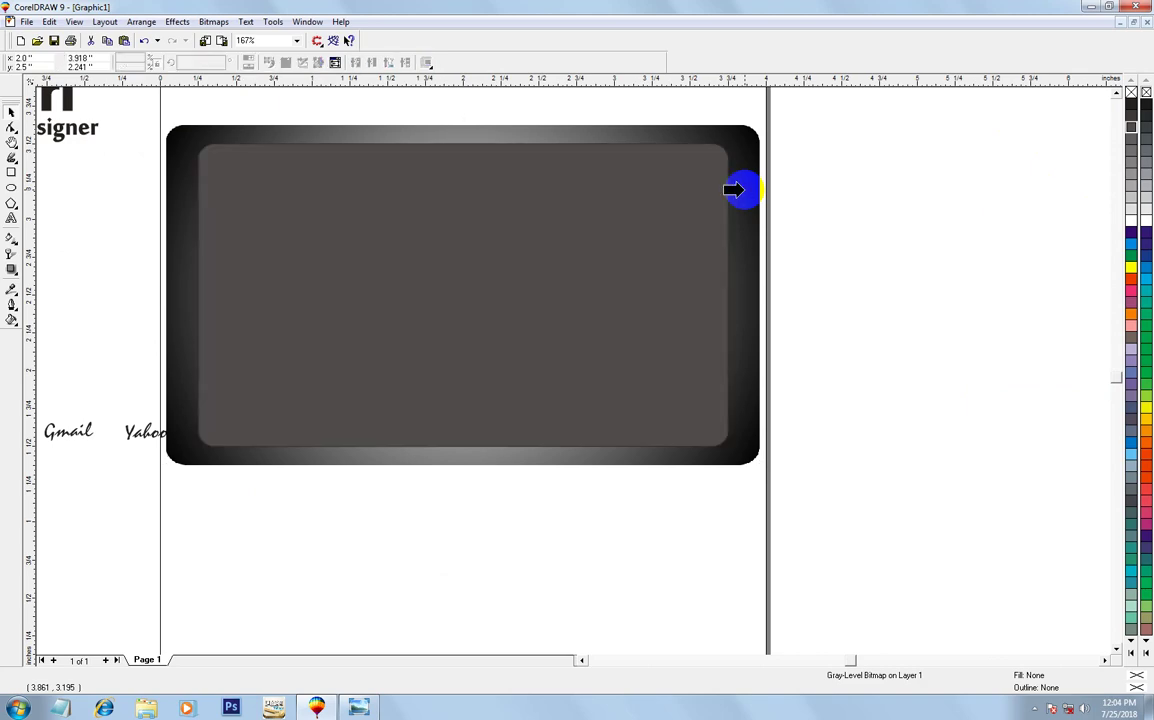
right_click(528, 335)
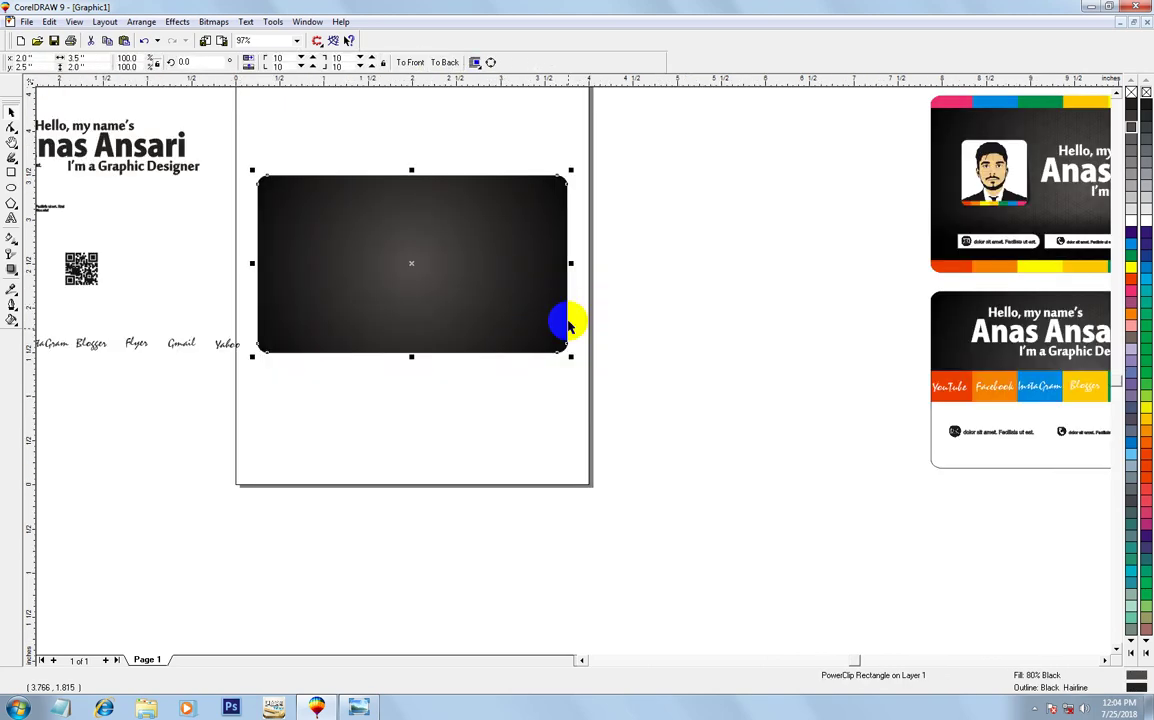
left_click(554, 355)
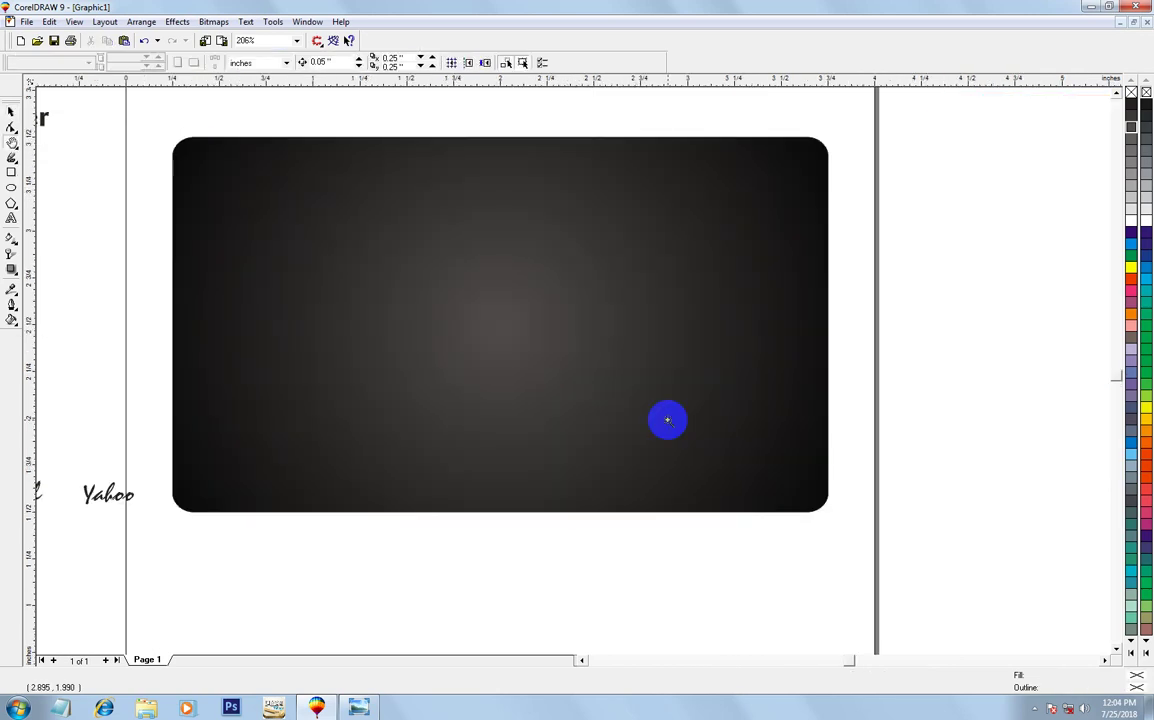
right_click(667, 417)
left_click_drag(955, 105, 1087, 220)
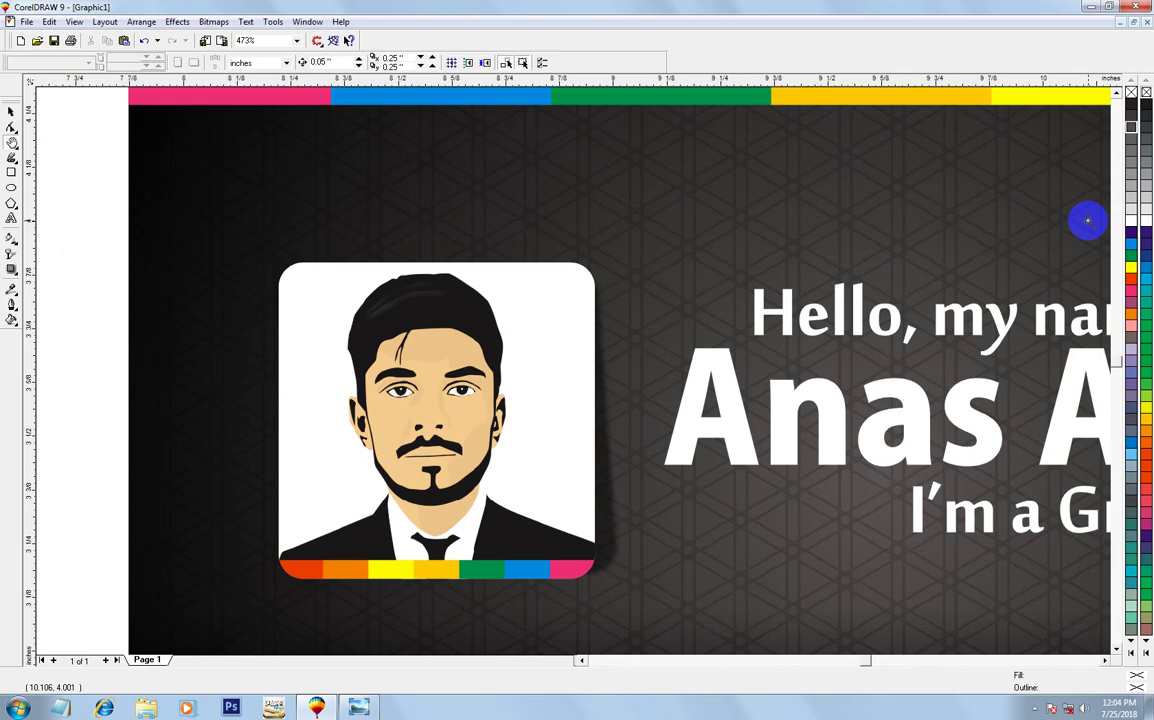
Copy the dark card below the front and delete its PowerClipped glow, leaving plain 80% black
key("F3")
left_click(461, 273)
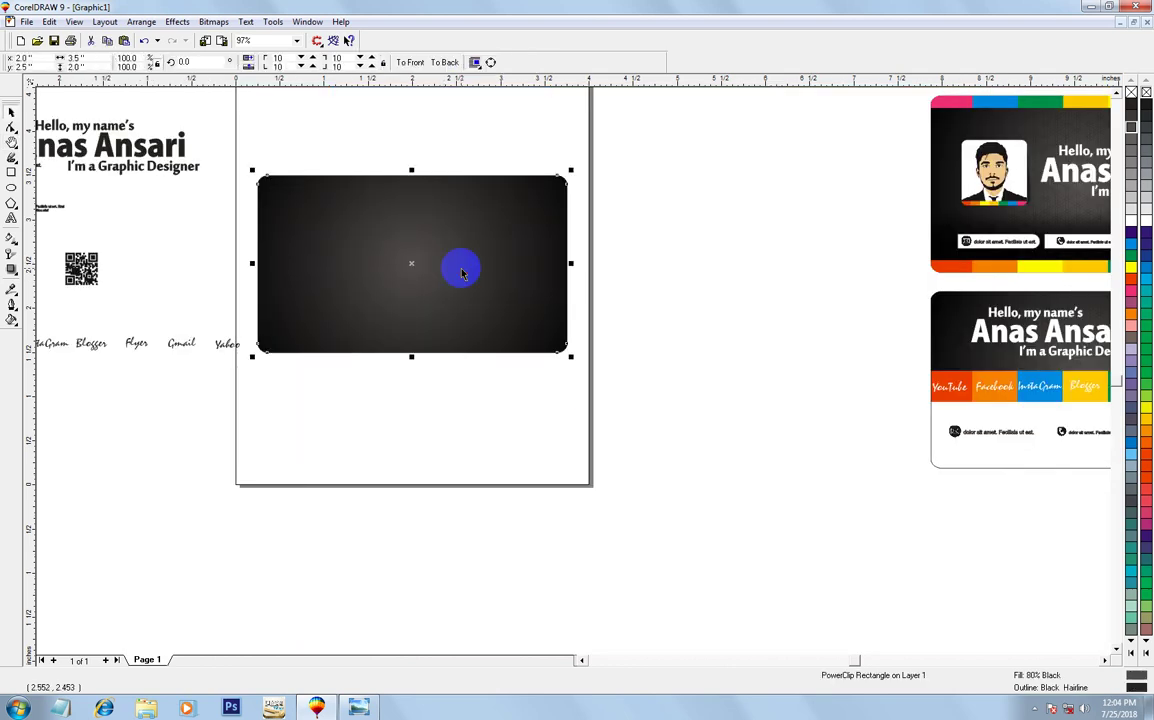
left_click_drag(432, 258, 432, 498)
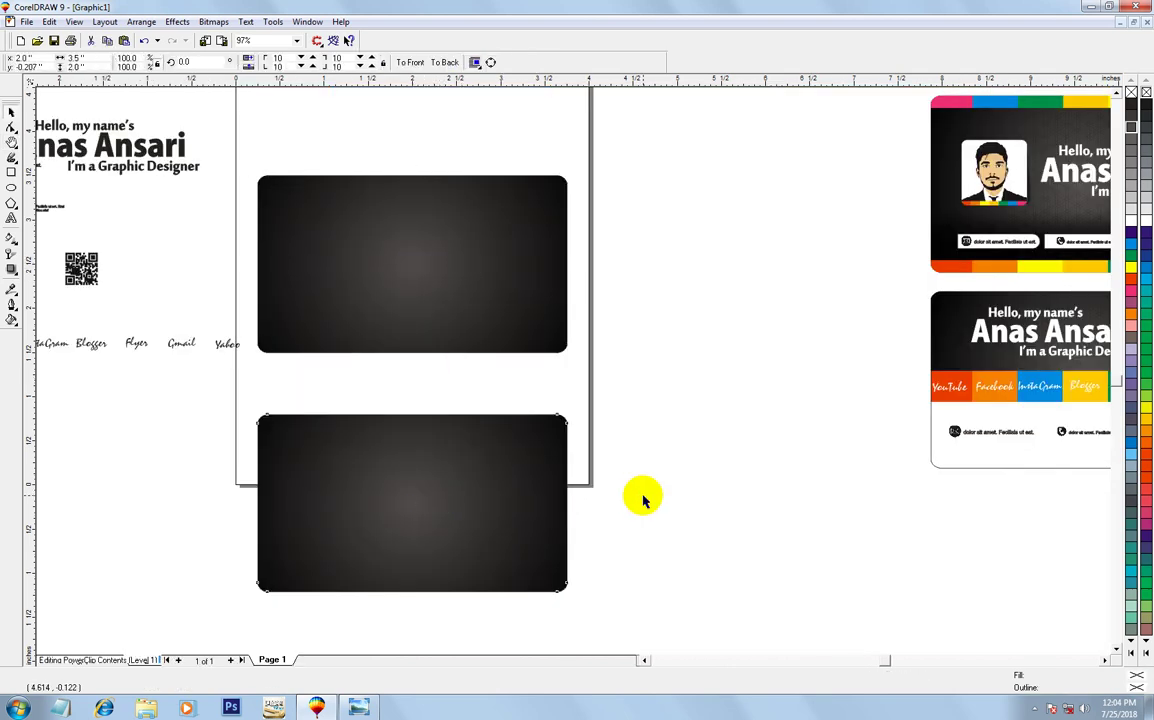
key("Delete")
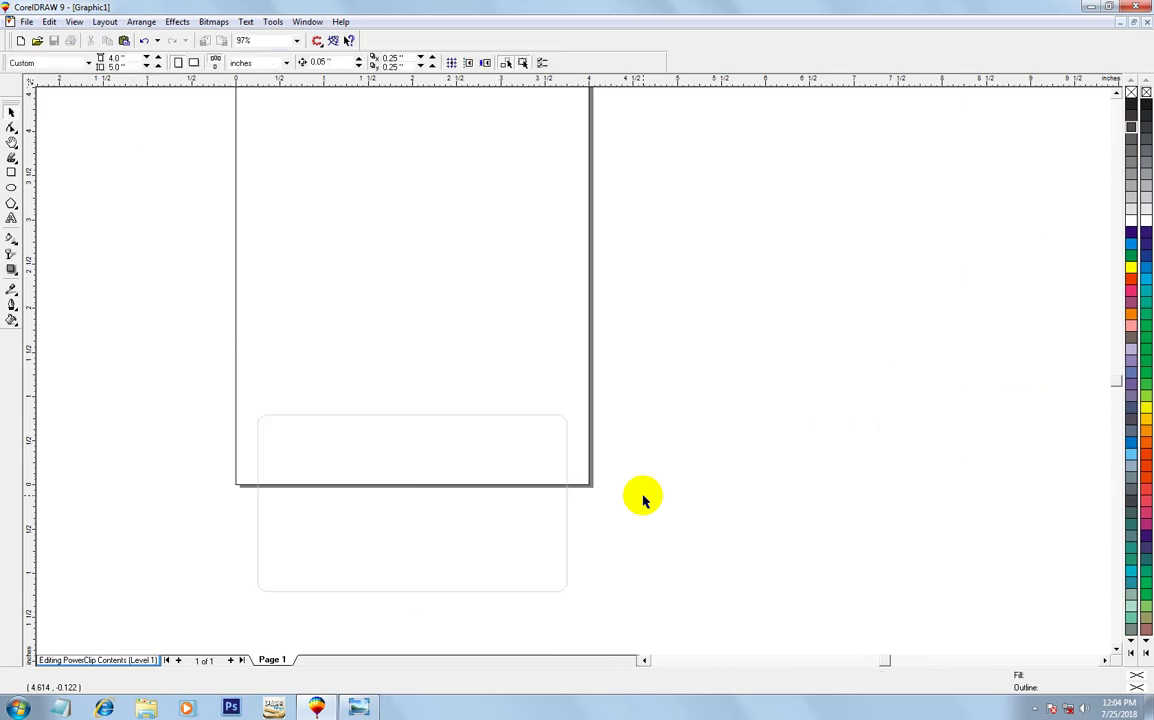
left_click(640, 497, "ctrl")
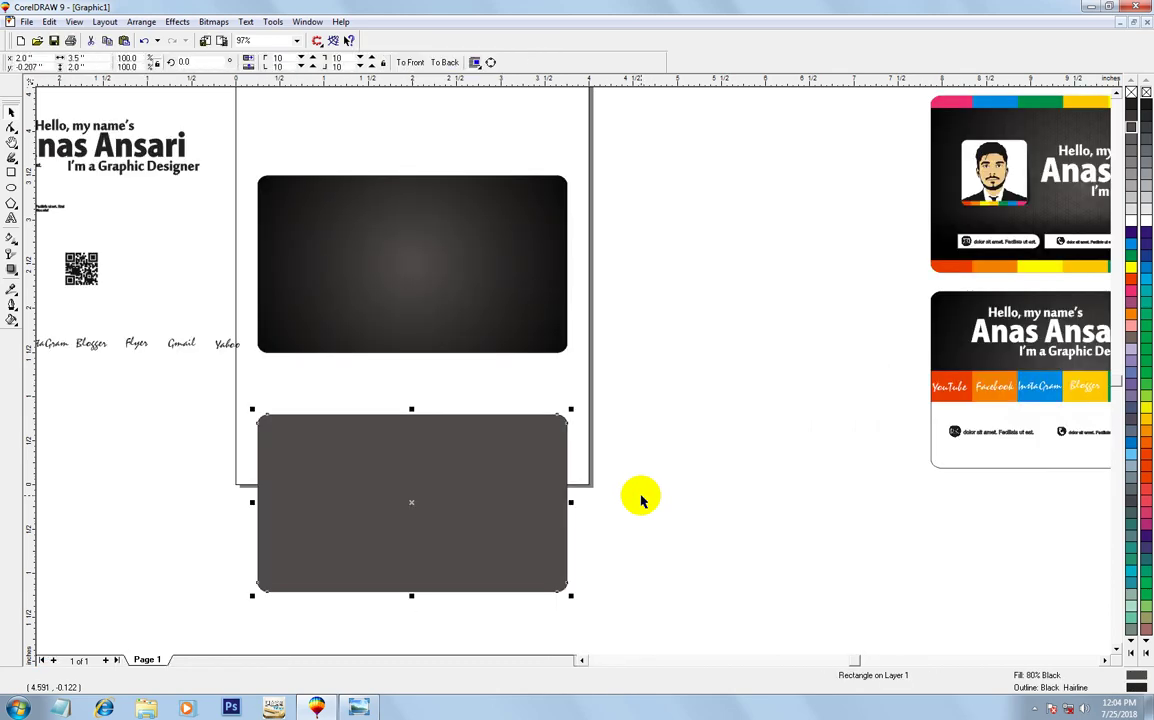
left_click(355, 301)
left_click(350, 471)
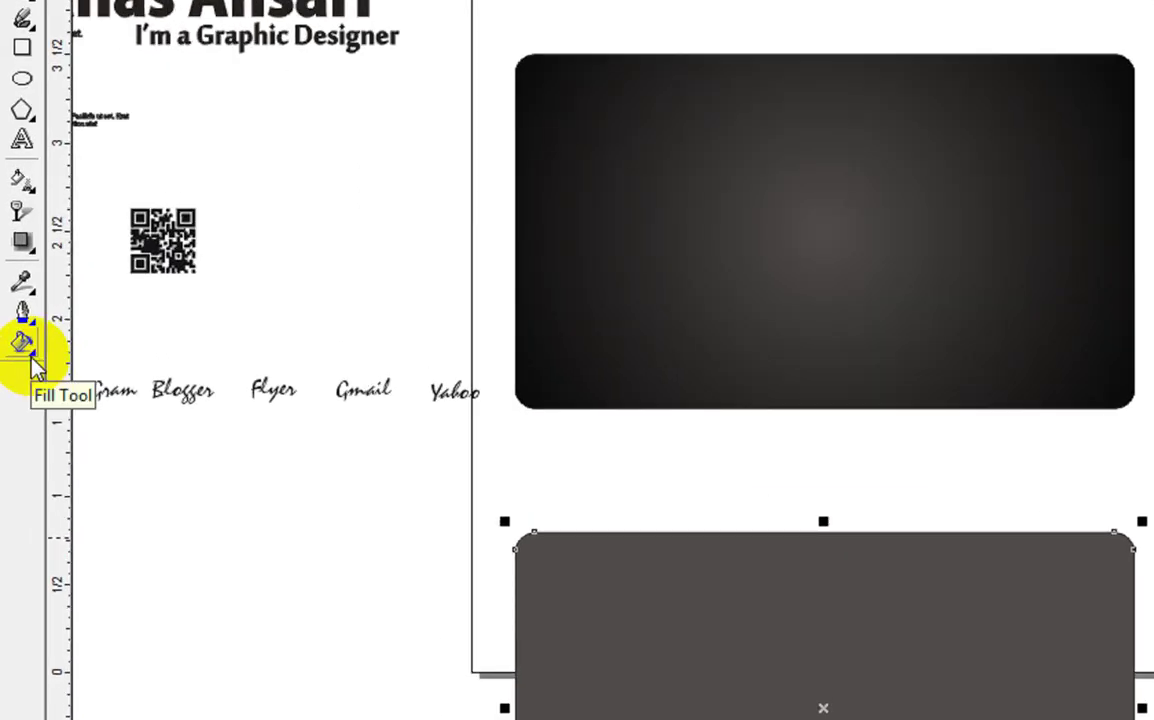
Fill the lower card with the Construction PostScript texture after previewing other patterns
left_click(32, 358)
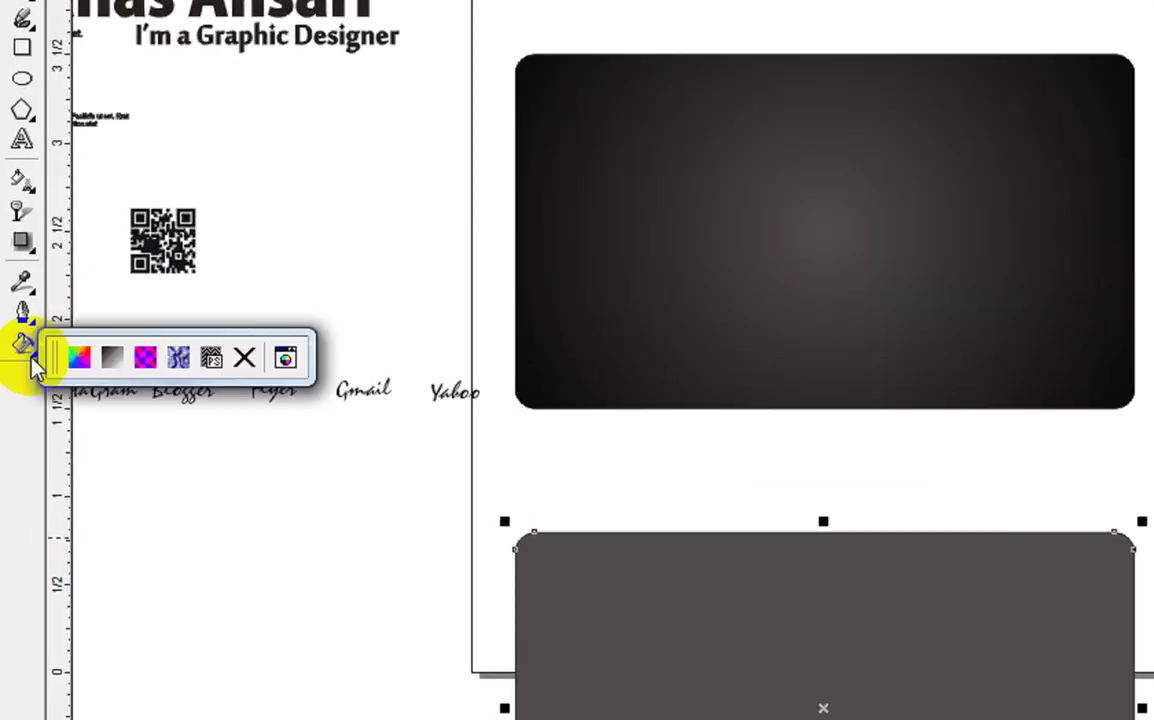
left_click(211, 358)
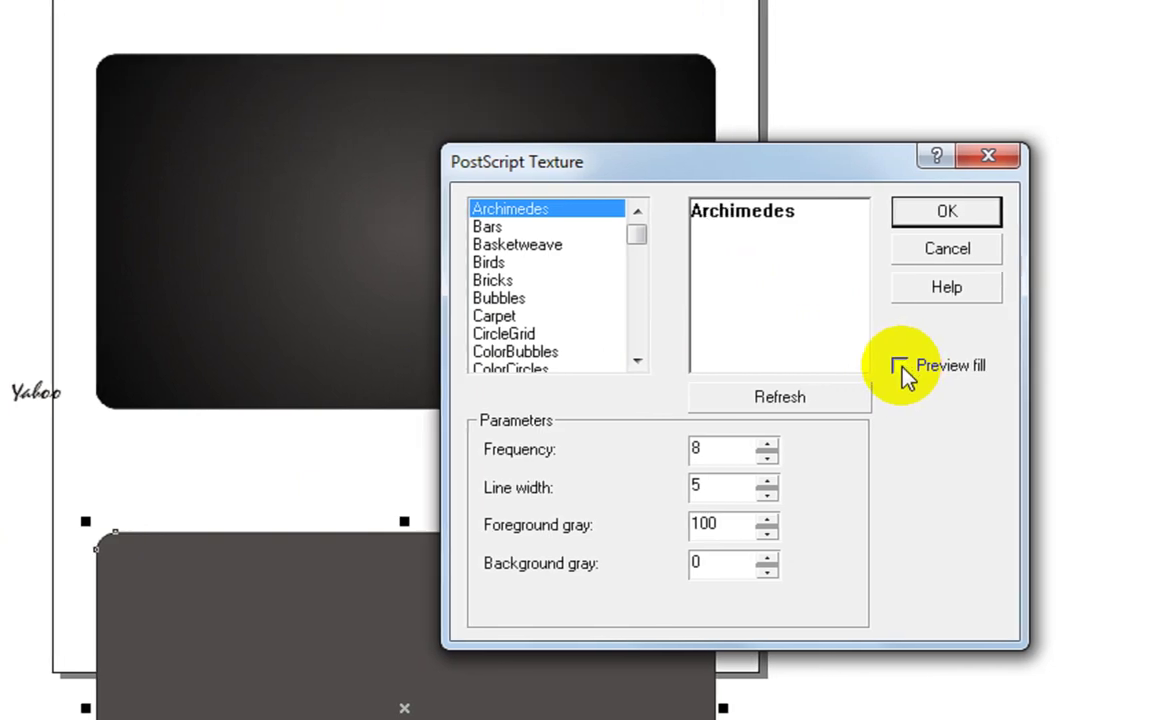
left_click(886, 367)
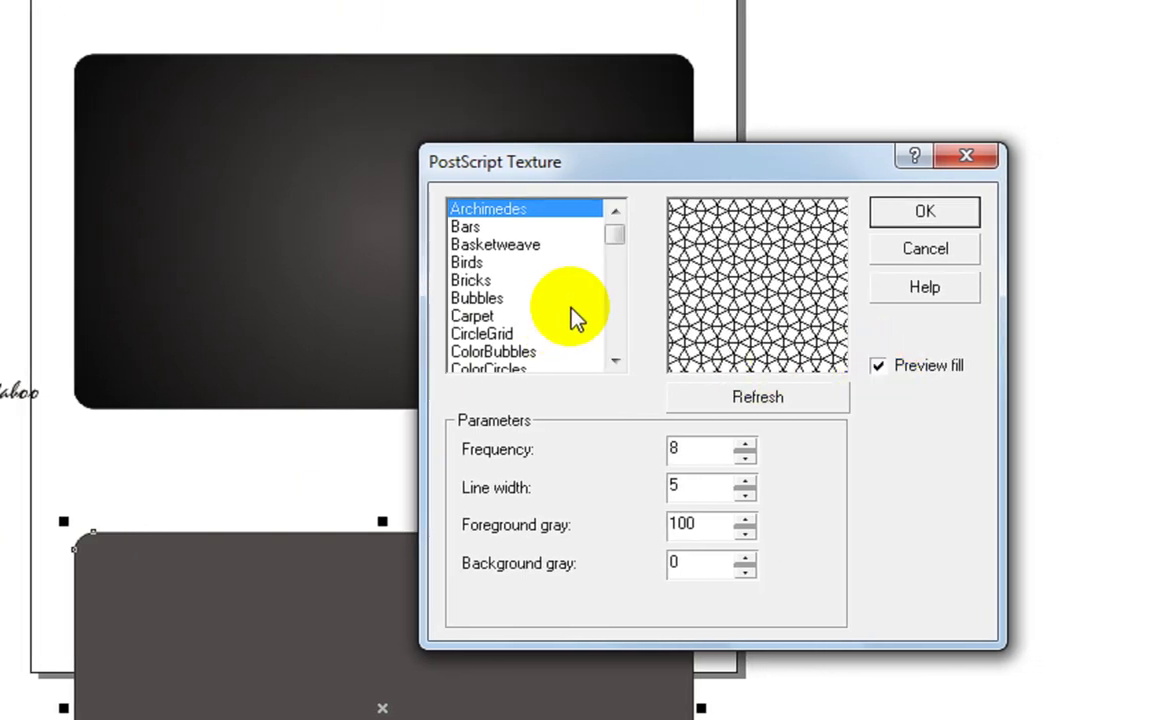
left_click(528, 333)
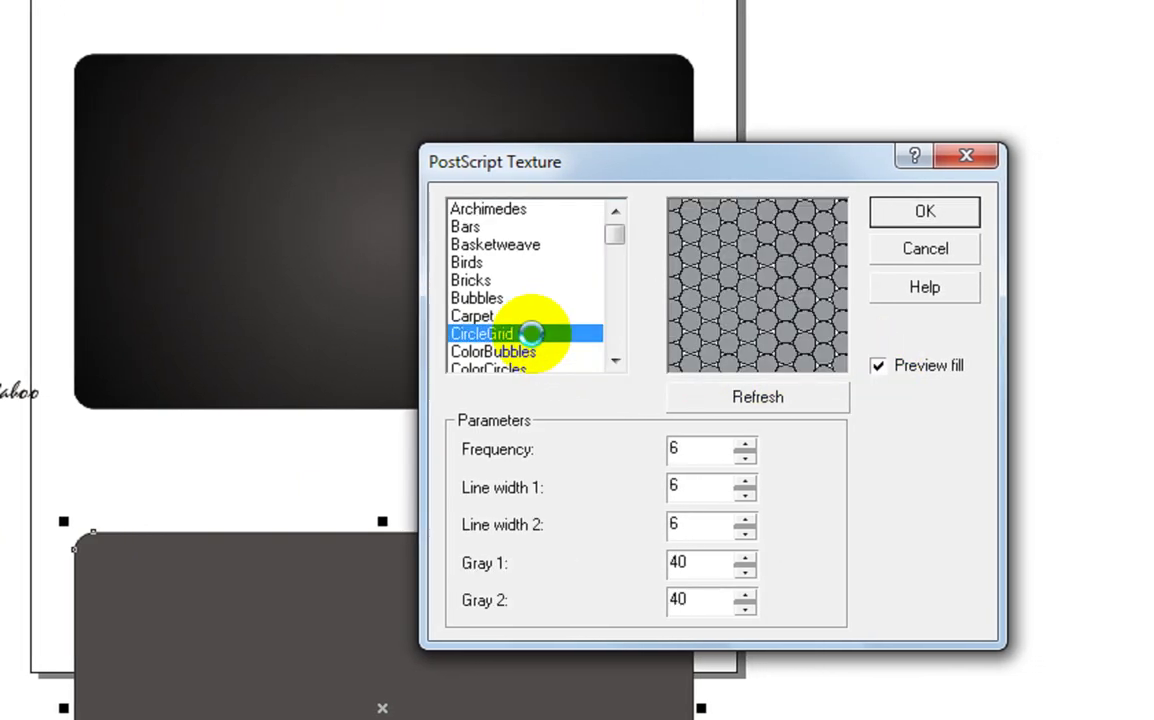
key("Down")
key("Down")
key("Down")
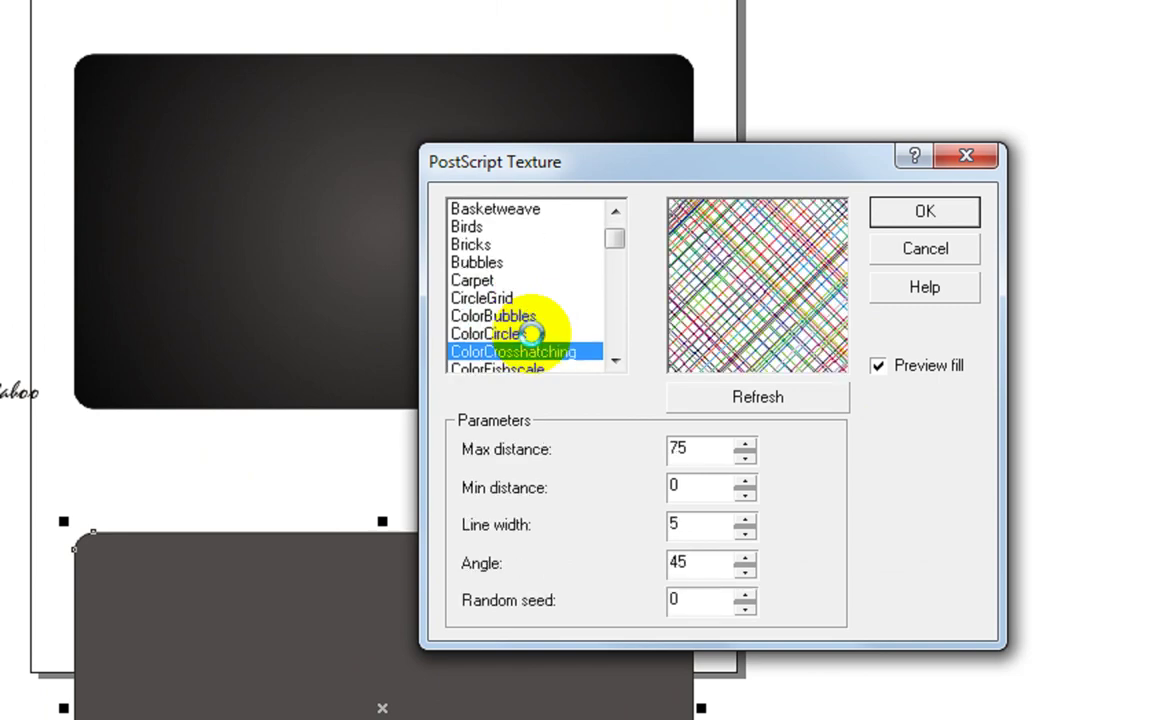
key("Down")
key("Down")
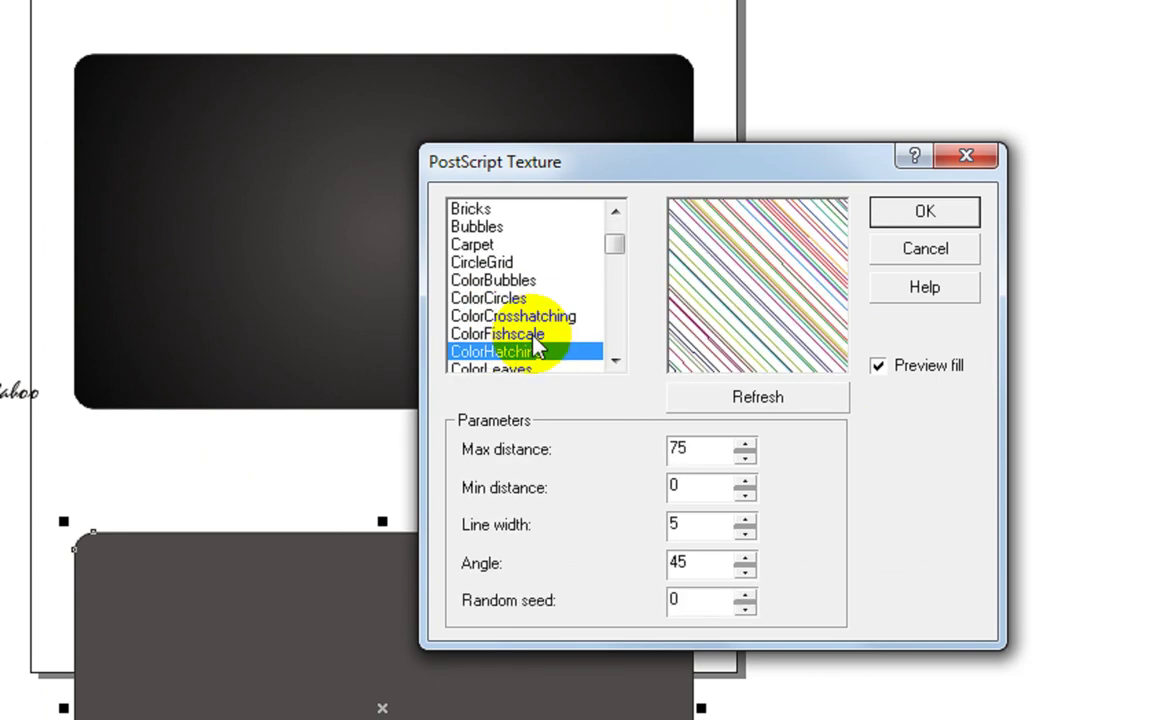
key("Down")
key("Down")
key("Down")
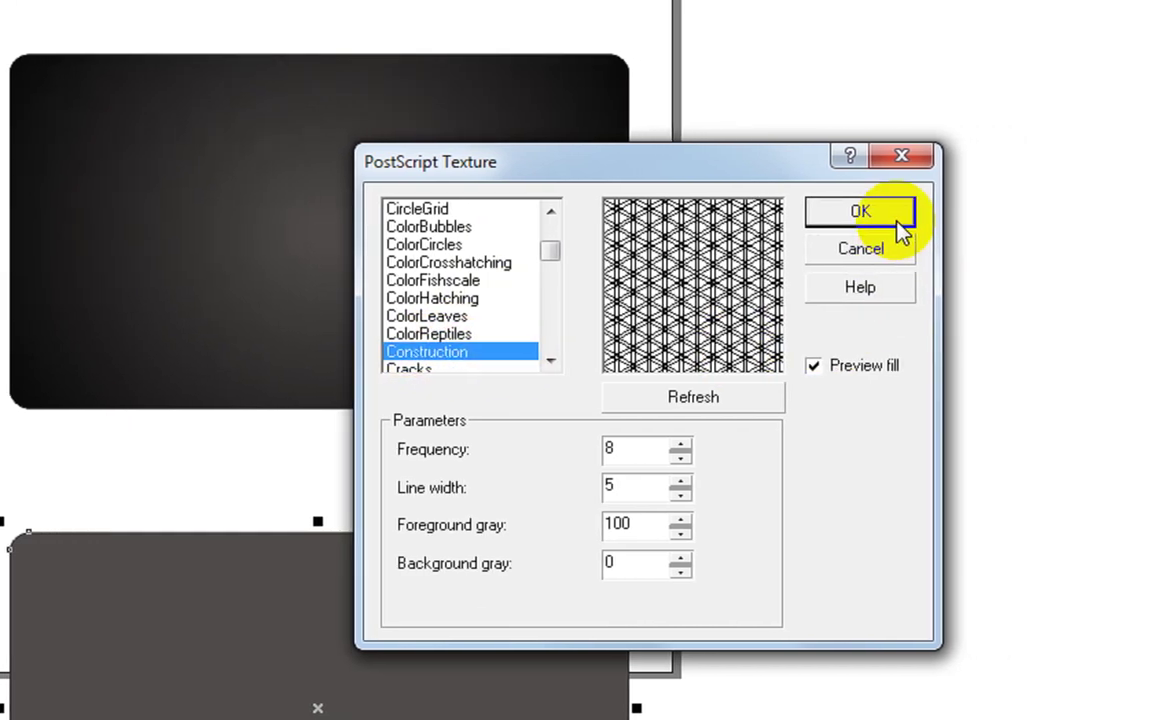
left_click(897, 222)
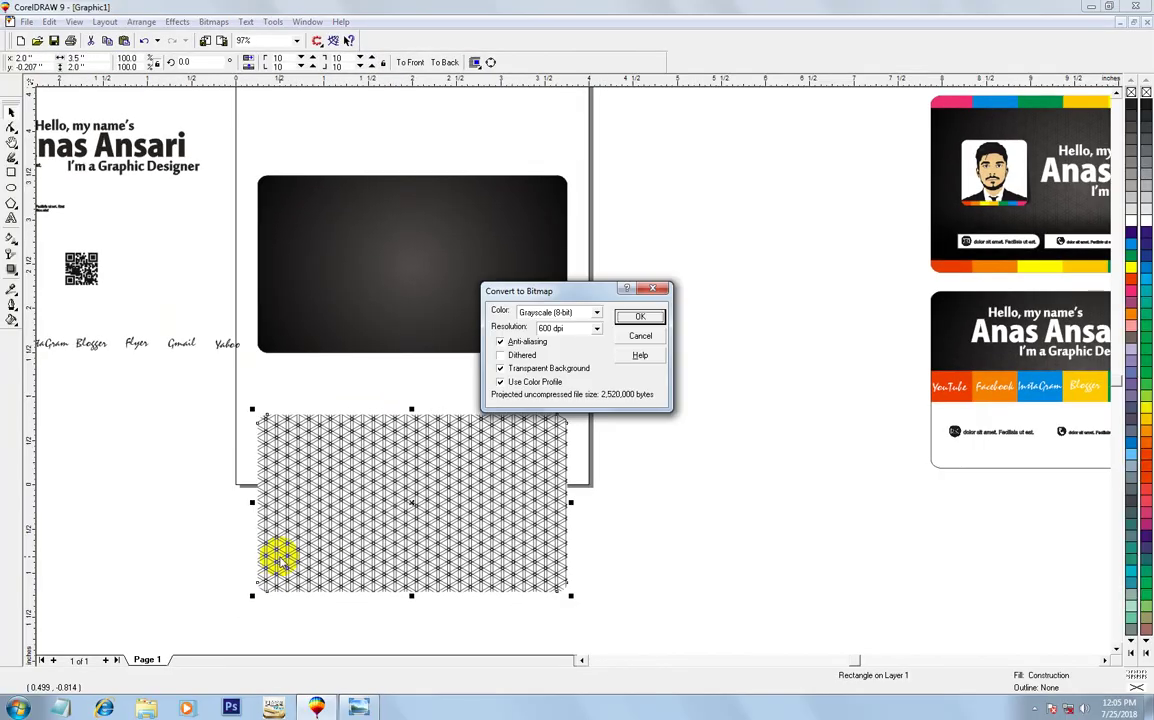
Convert the Construction pattern into a 600 dpi grayscale bitmap
key("Return")
key("Return")
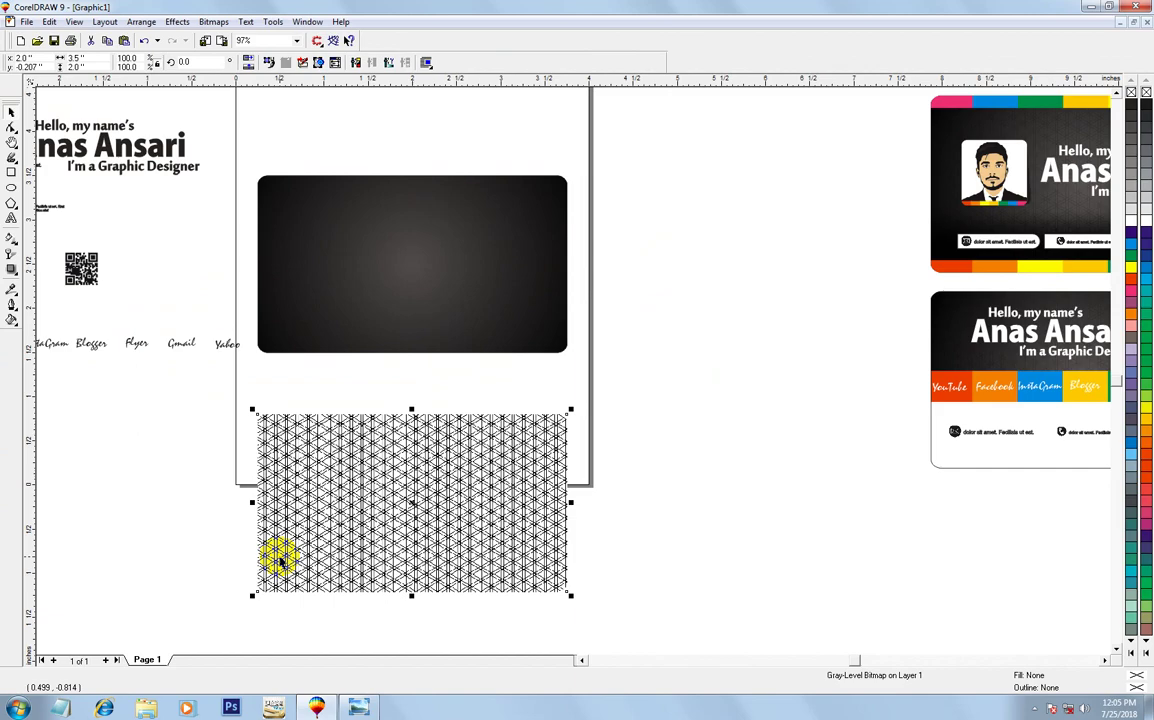
key("F2")
left_click_drag(214, 390, 565, 600)
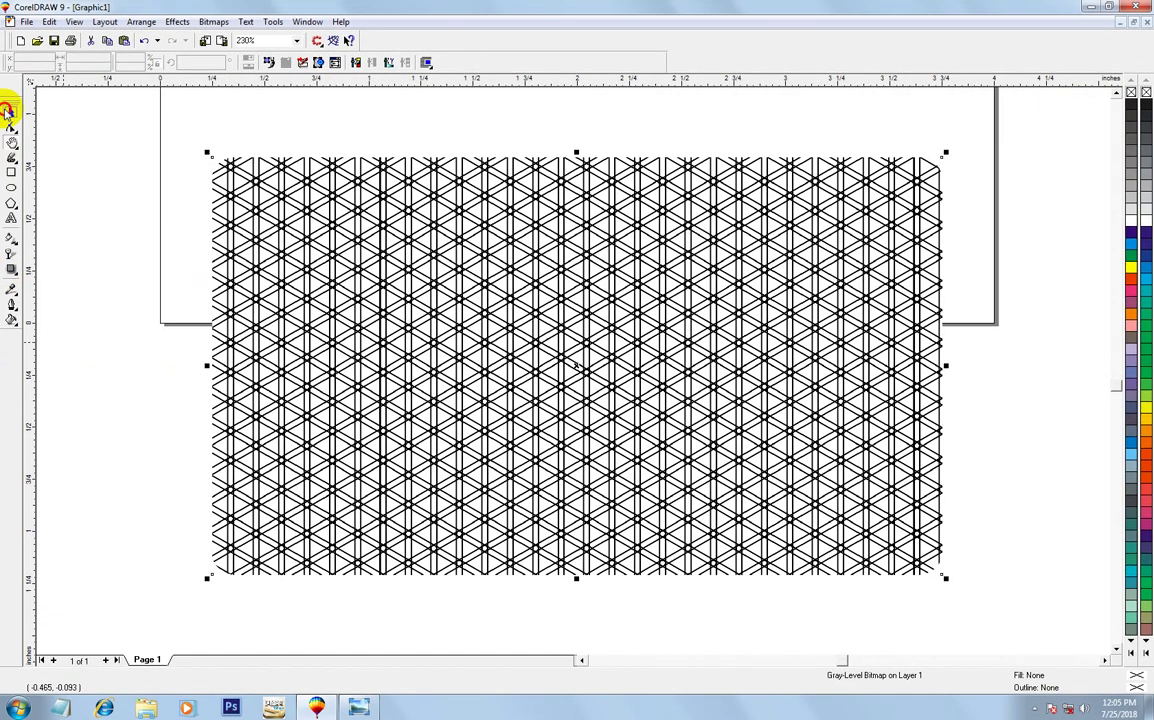
left_click(10, 110)
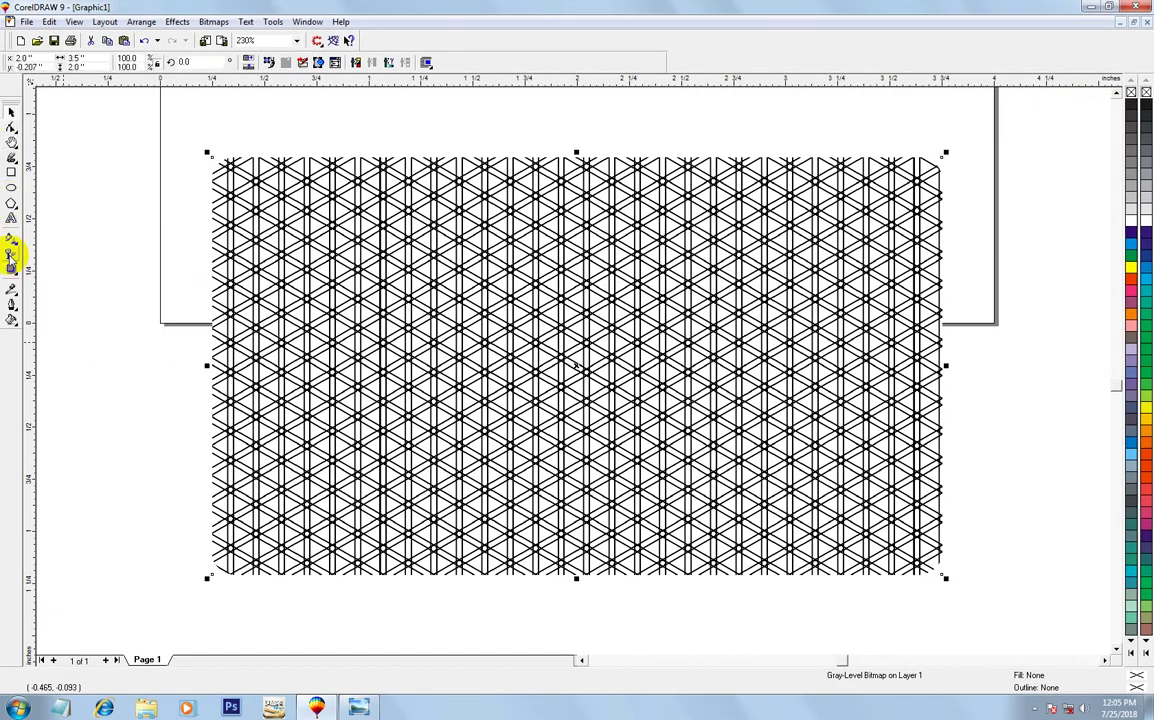
Fade the pattern bitmap with an 85 uniform transparency
left_click(10, 252)
left_click(62, 63)
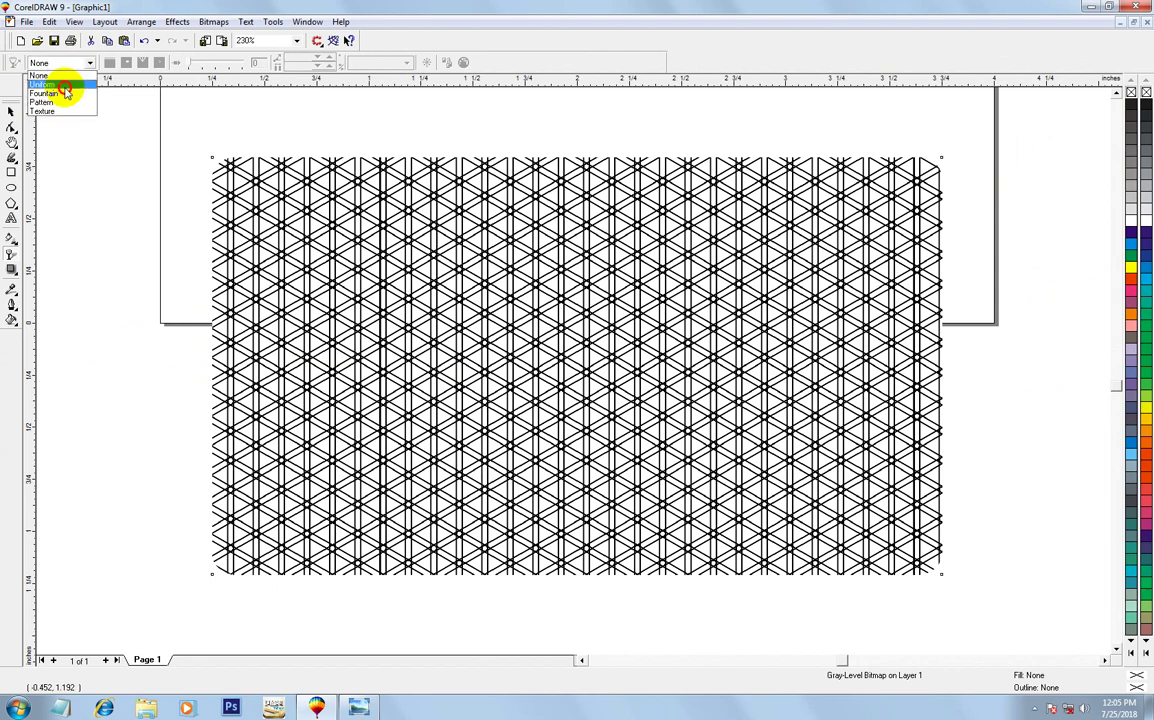
left_click(64, 86)
left_click_drag(195, 62, 160, 63)
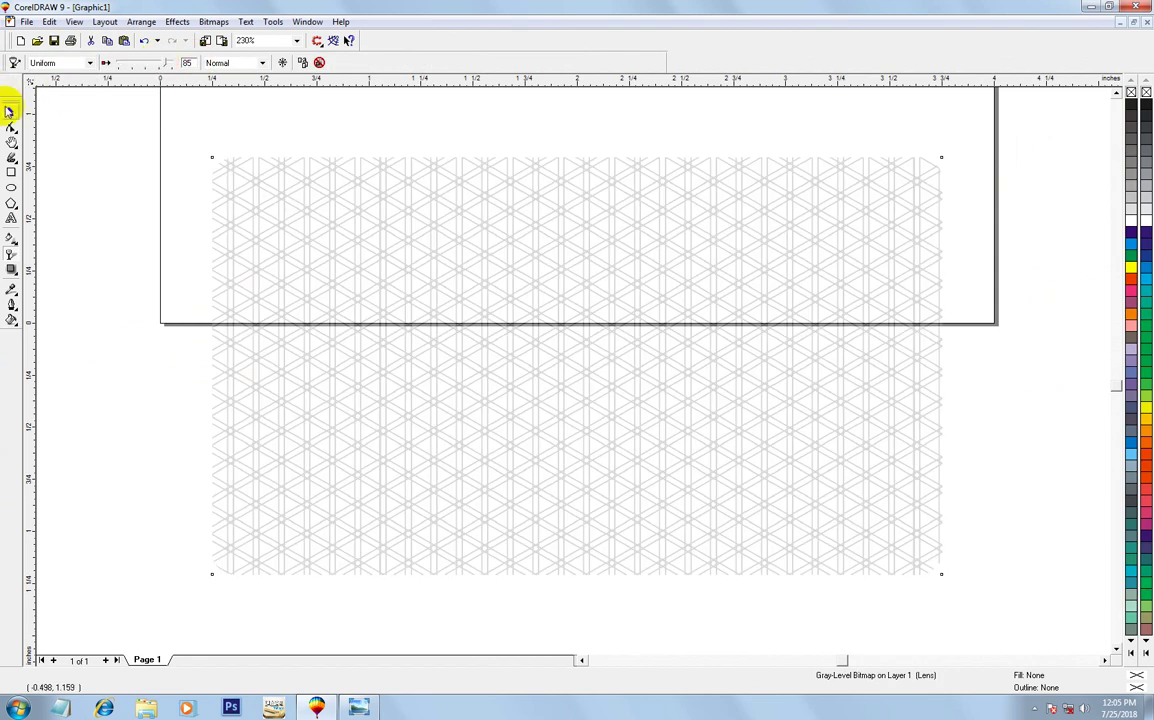
left_click(11, 111)
scroll(478, 362, "down", 2)
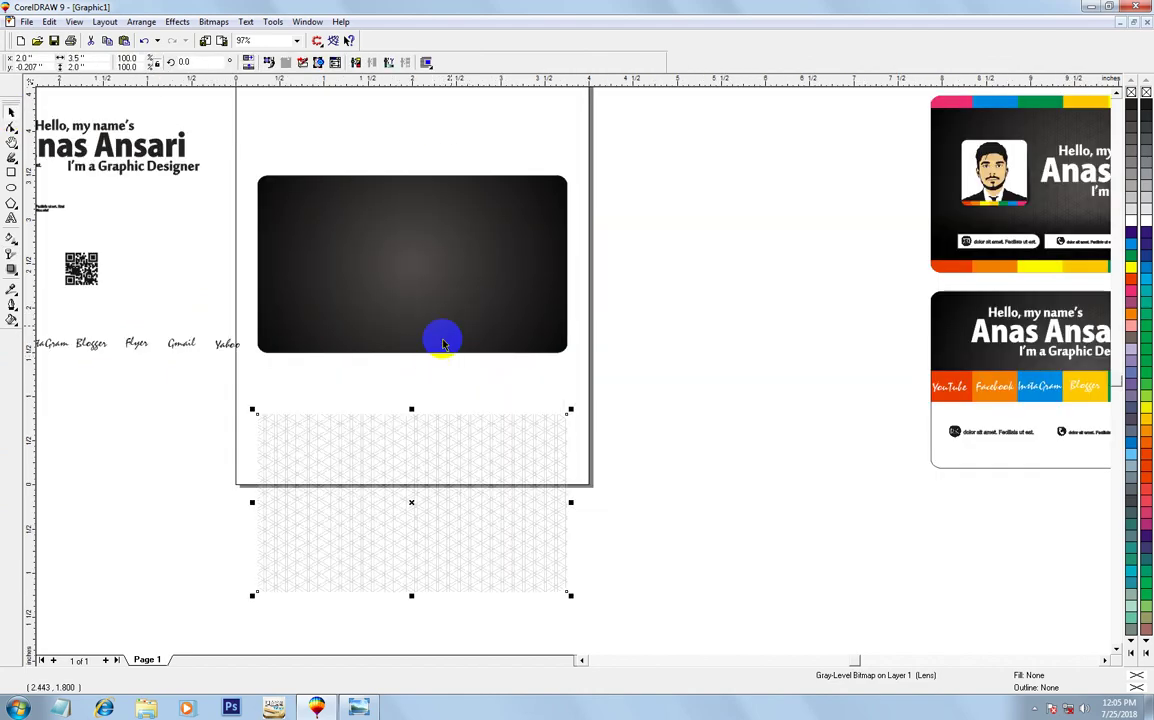
Centre the triangle pattern on the dark card, then shift it down over the card's lower part
left_click(453, 320, "shift")
key("e")
left_click(230, 199)
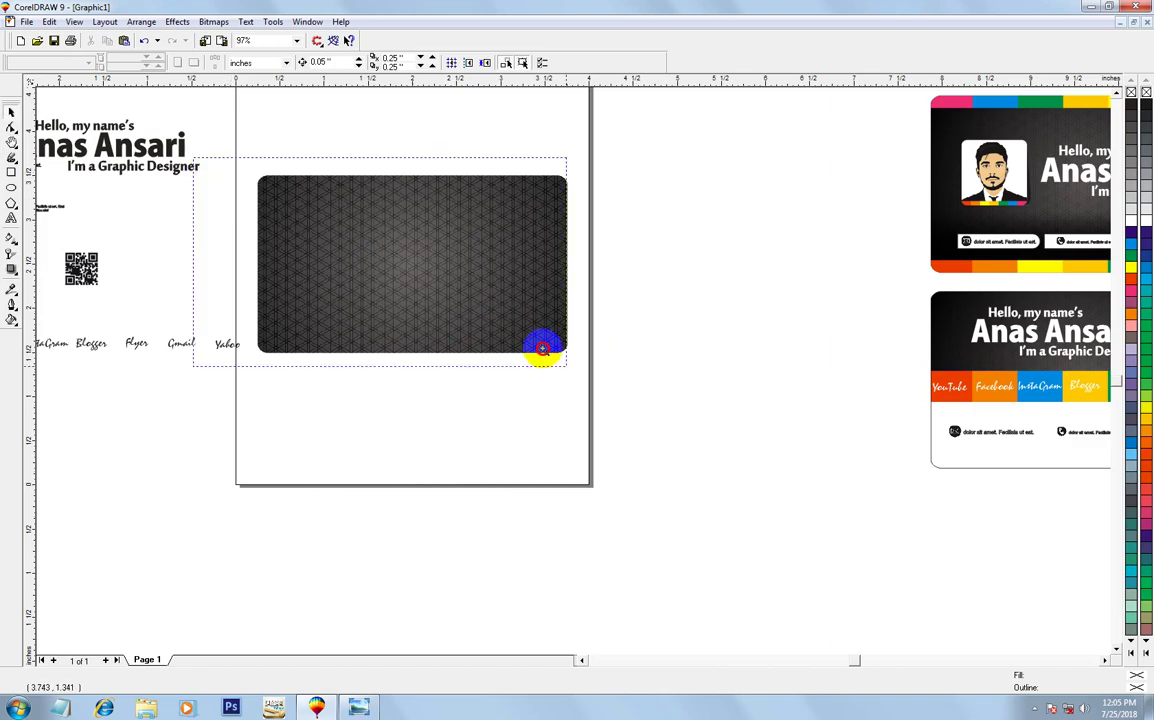
left_click_drag(230, 199, 600, 385)
left_click(11, 111)
left_click_drag(386, 283, 464, 372)
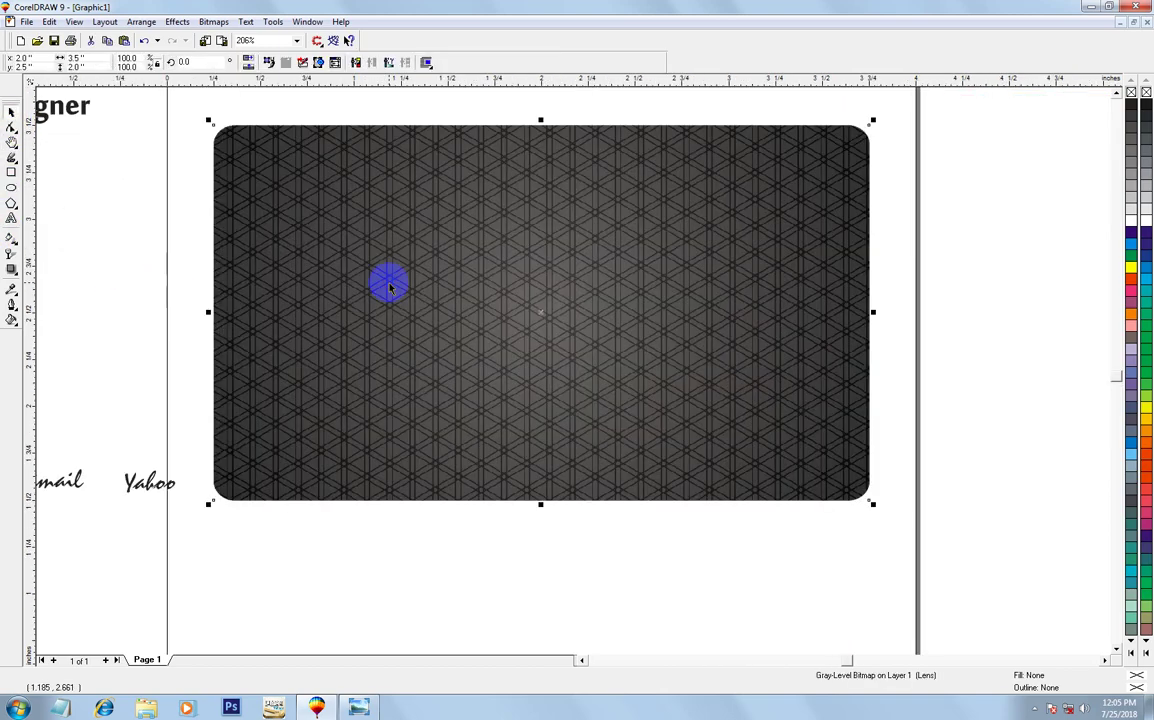
key("ctrl+z")
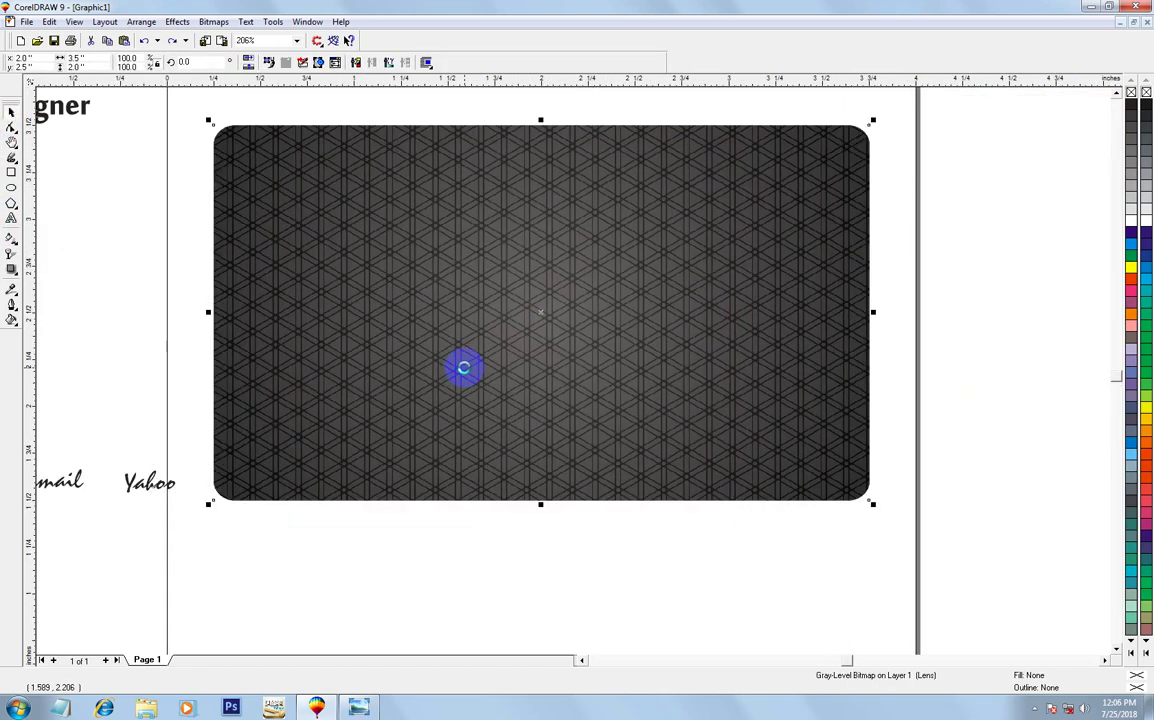
left_click_drag(464, 372, 461, 503)
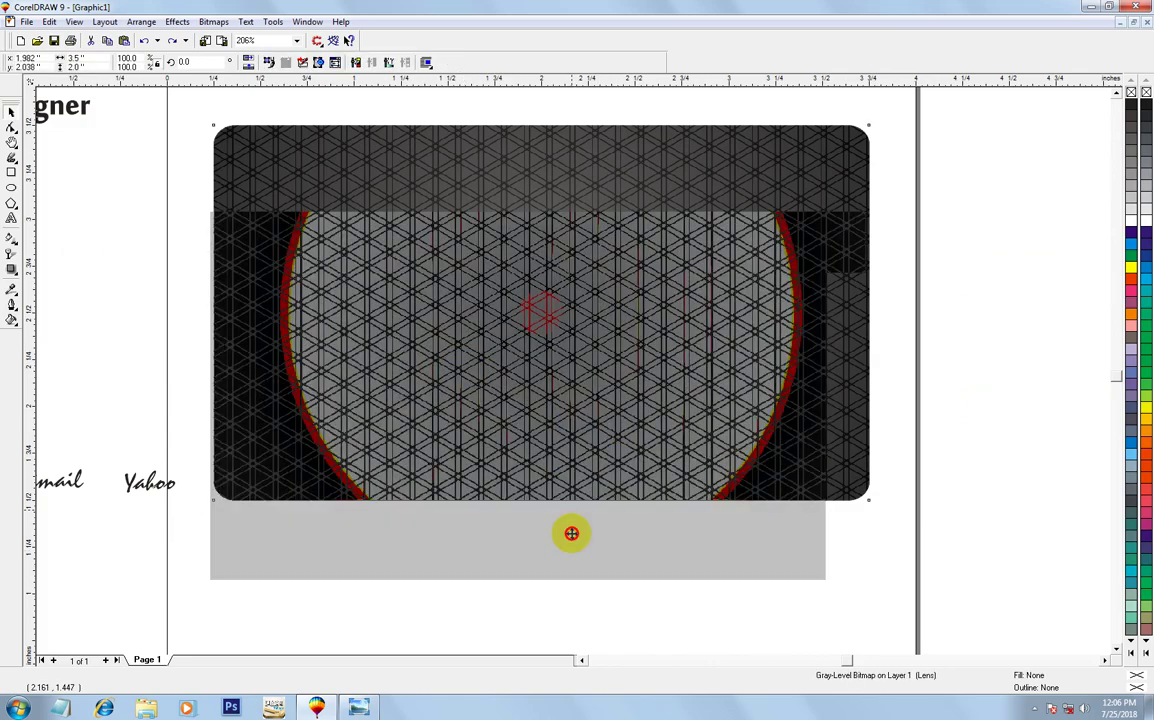
left_click(966, 404)
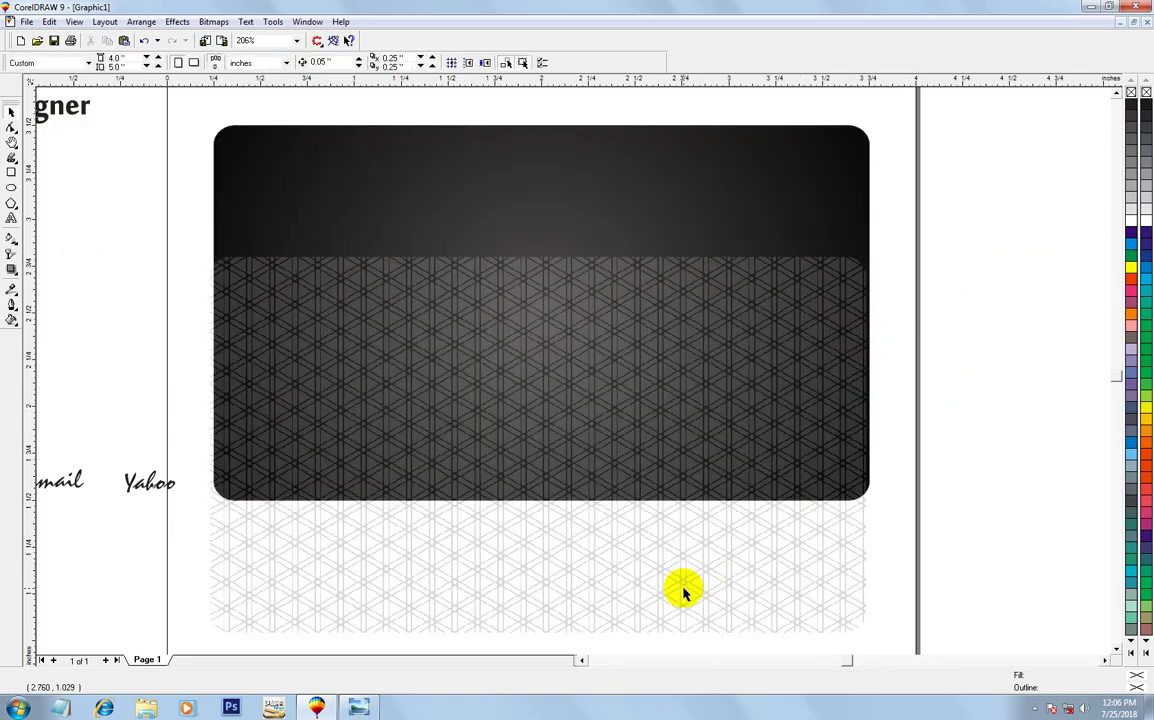
left_click(370, 360)
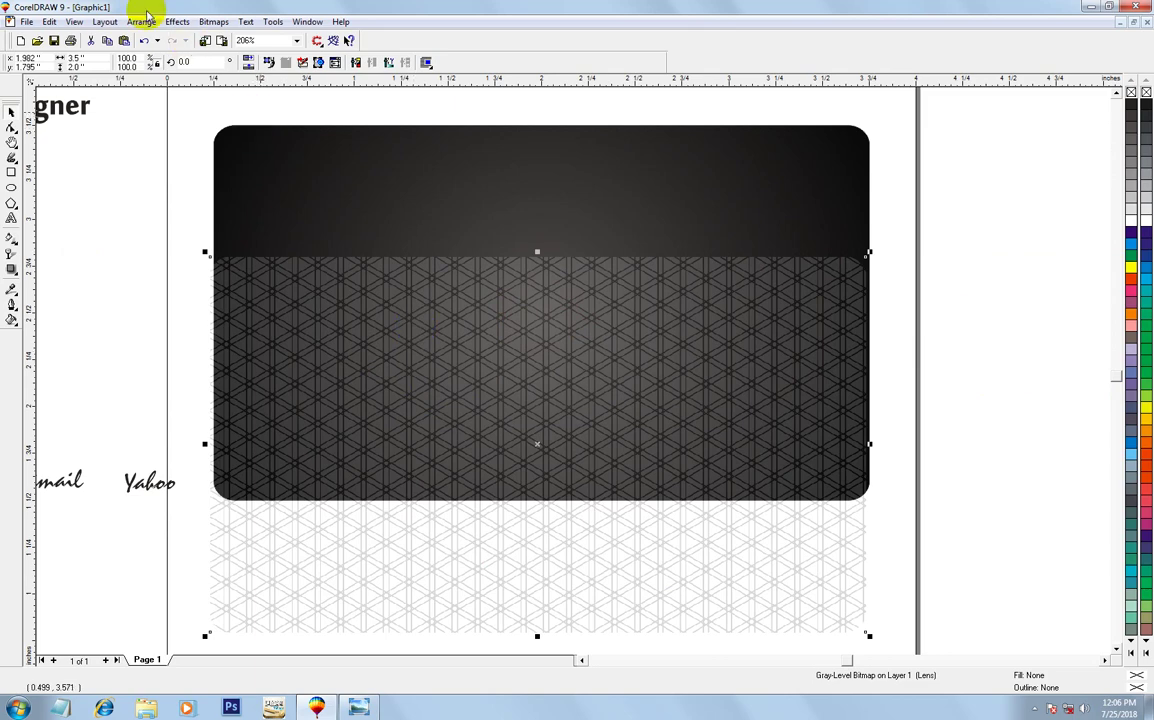
PowerClip the pattern bitmap inside the dark card
left_click(176, 22)
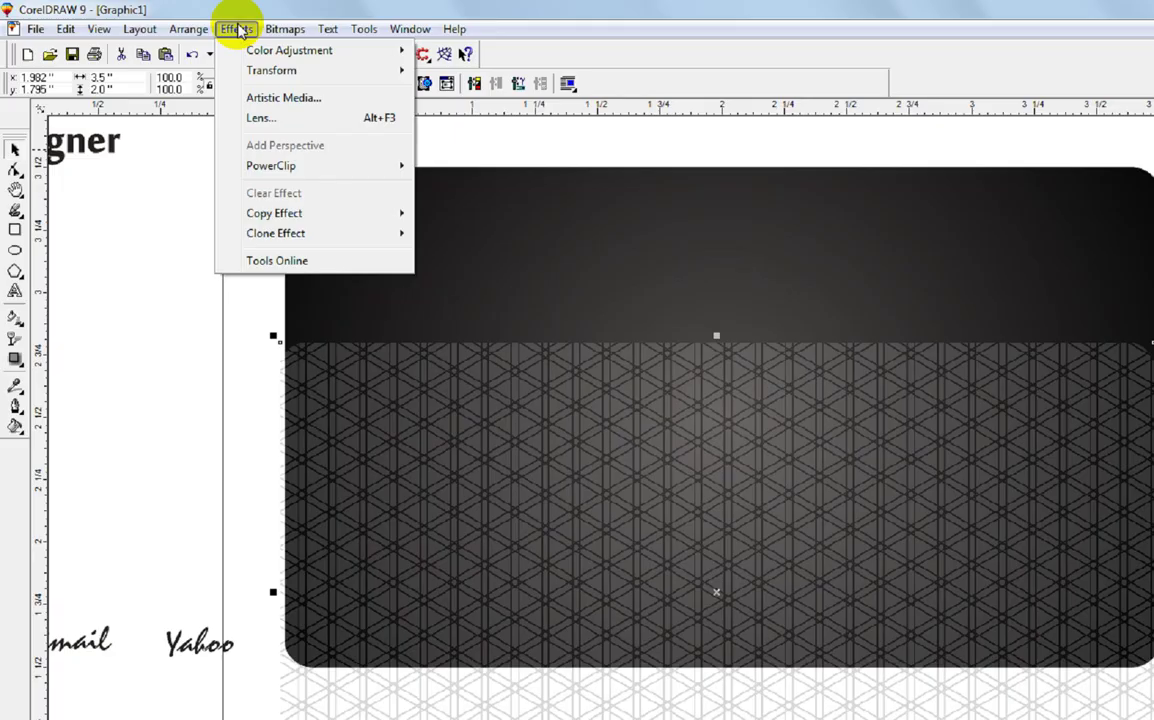
mouse_move(405, 248)
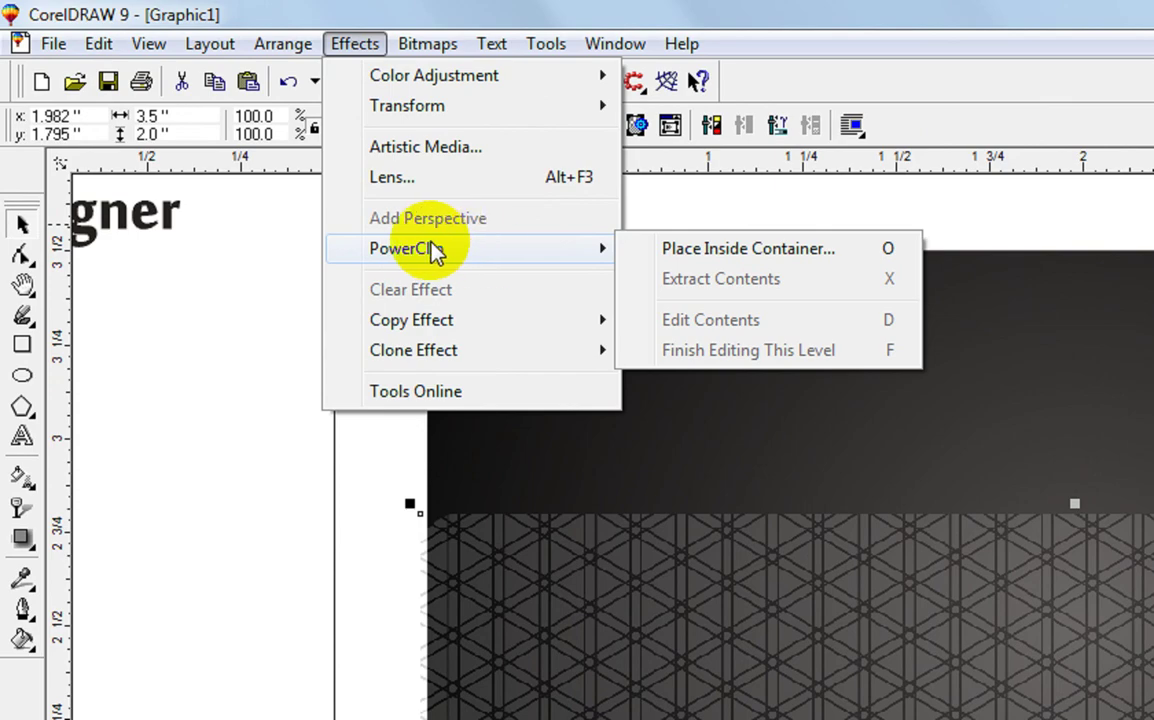
left_click(730, 250)
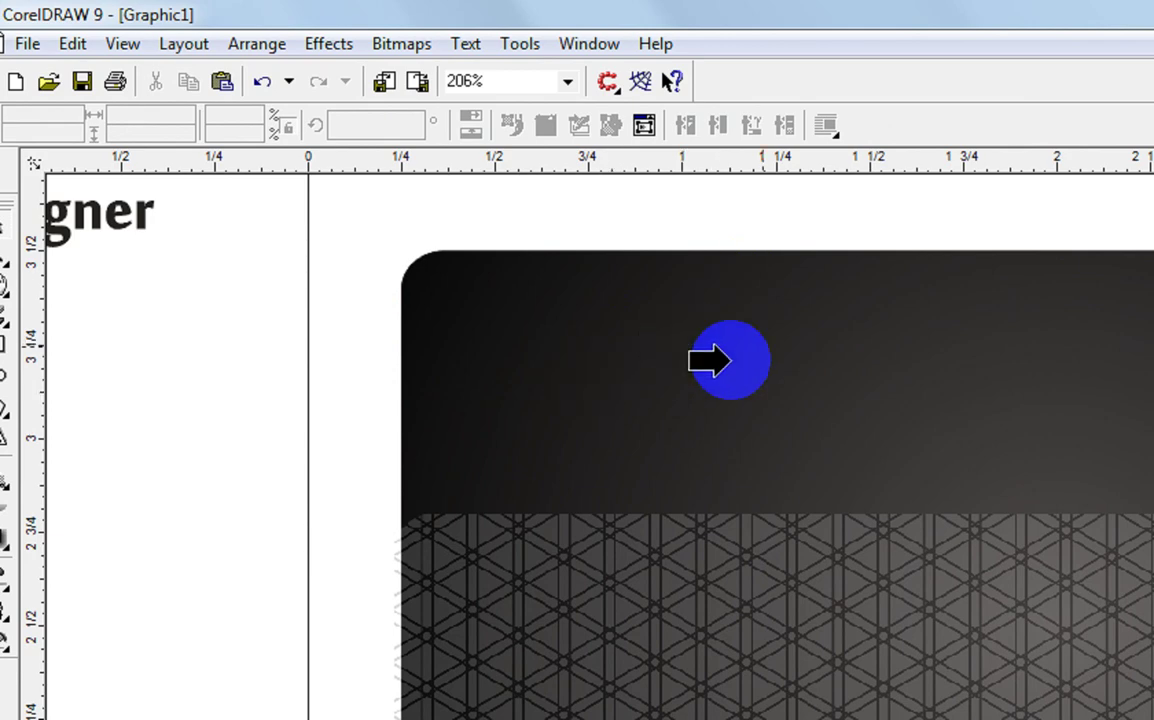
left_click(836, 342)
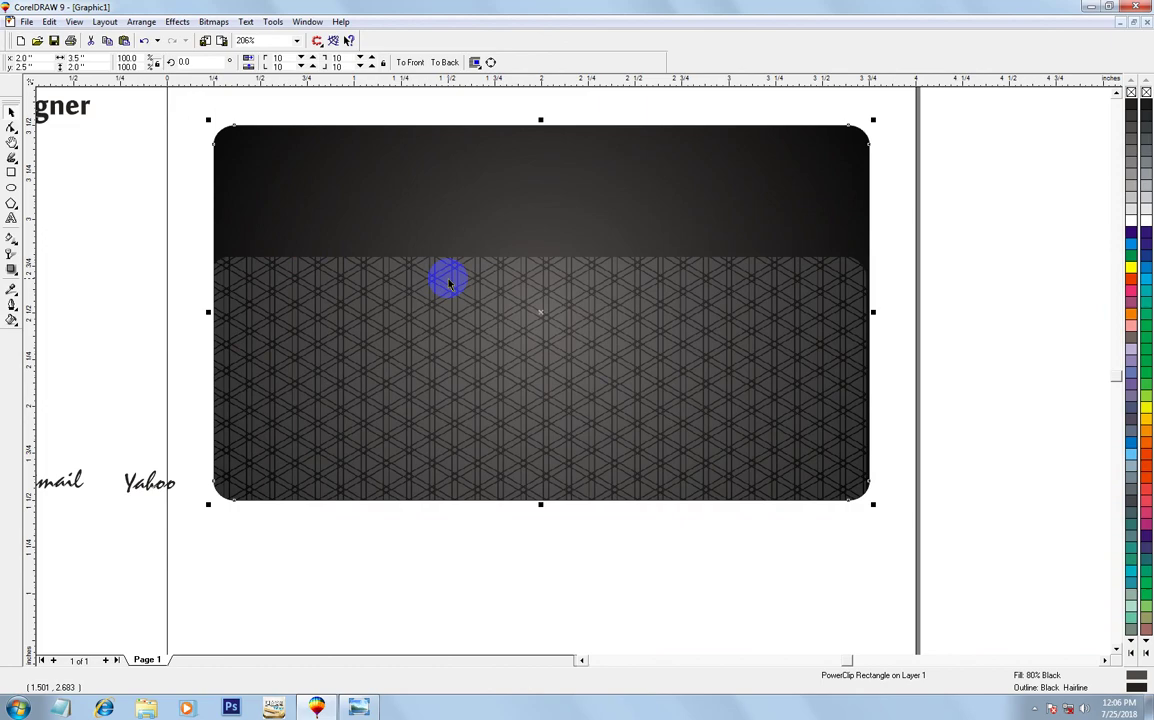
Edit the card's PowerClip contents and enlarge the pattern slightly to cover the card
left_click(177, 22)
mouse_move(203, 124)
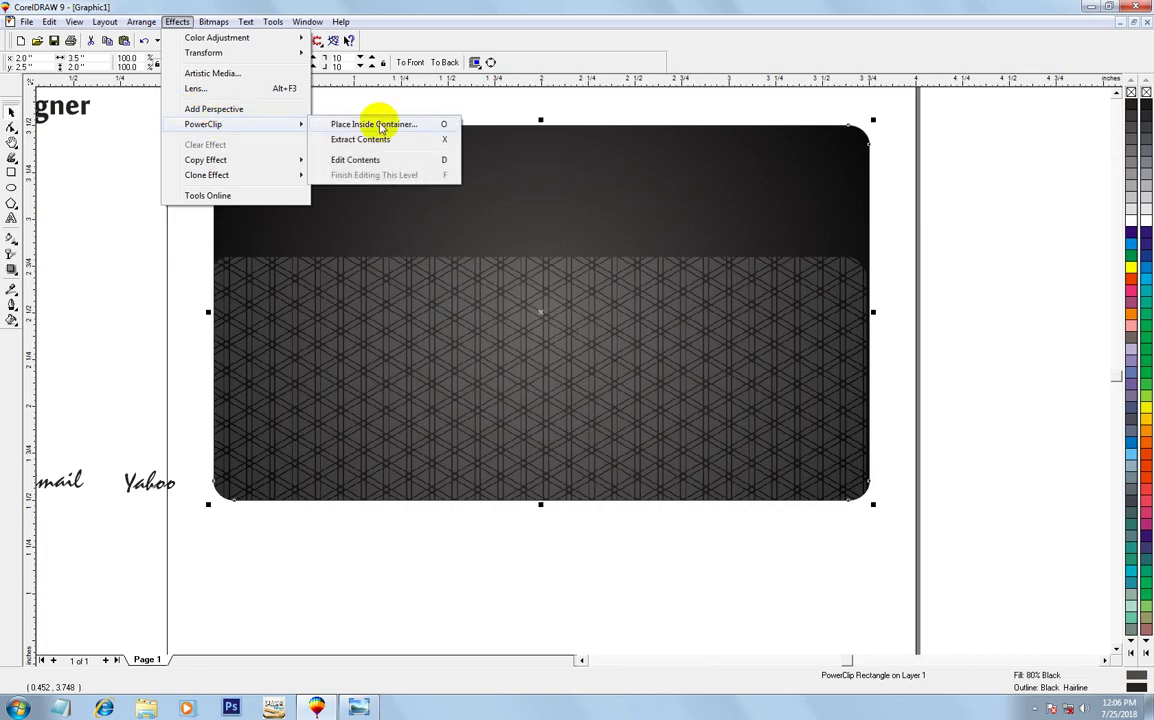
left_click(377, 161)
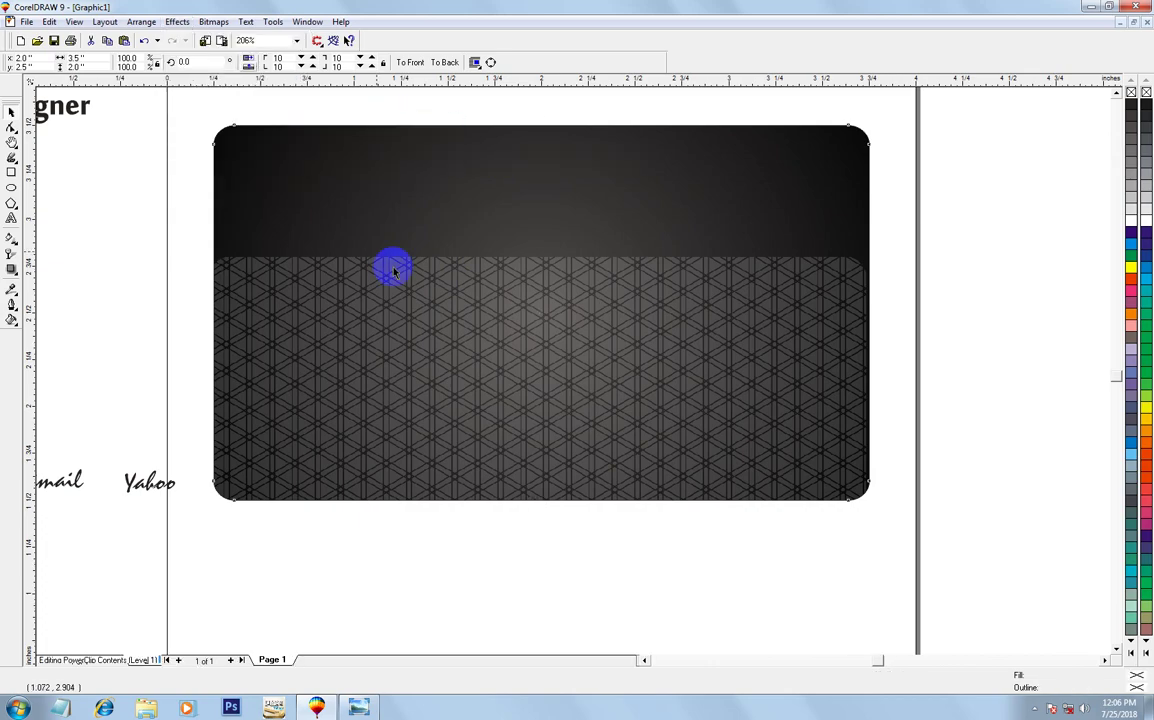
left_click(468, 550)
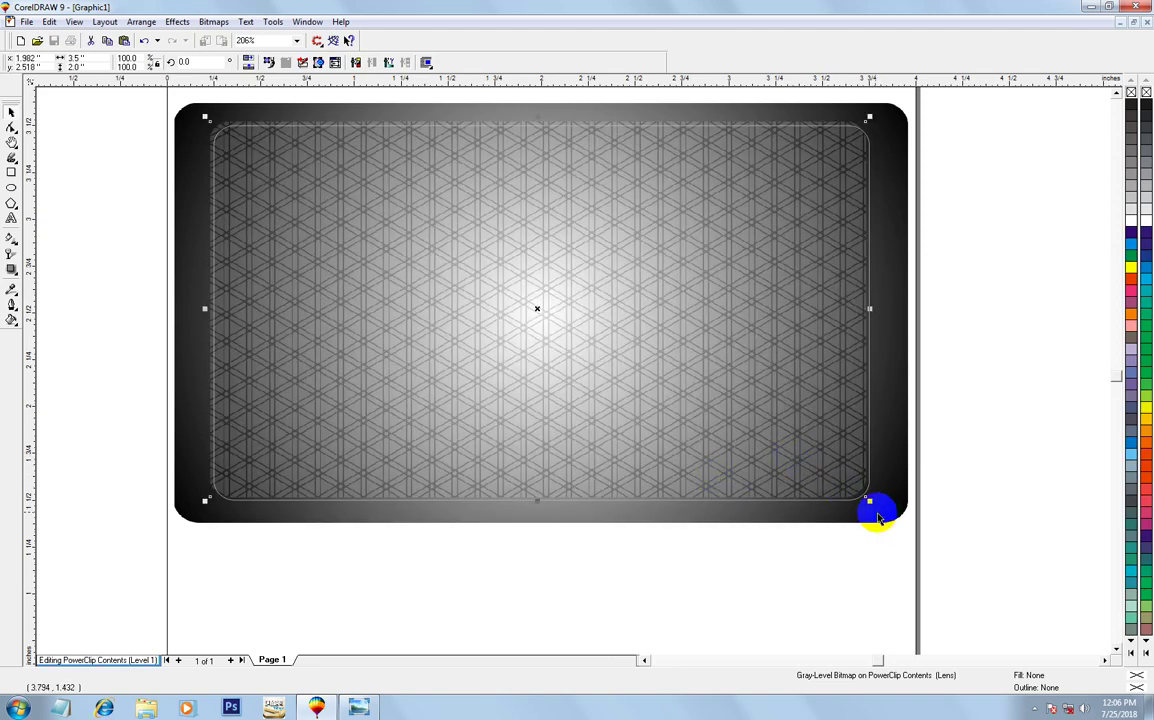
left_click_drag(869, 503, 880, 508)
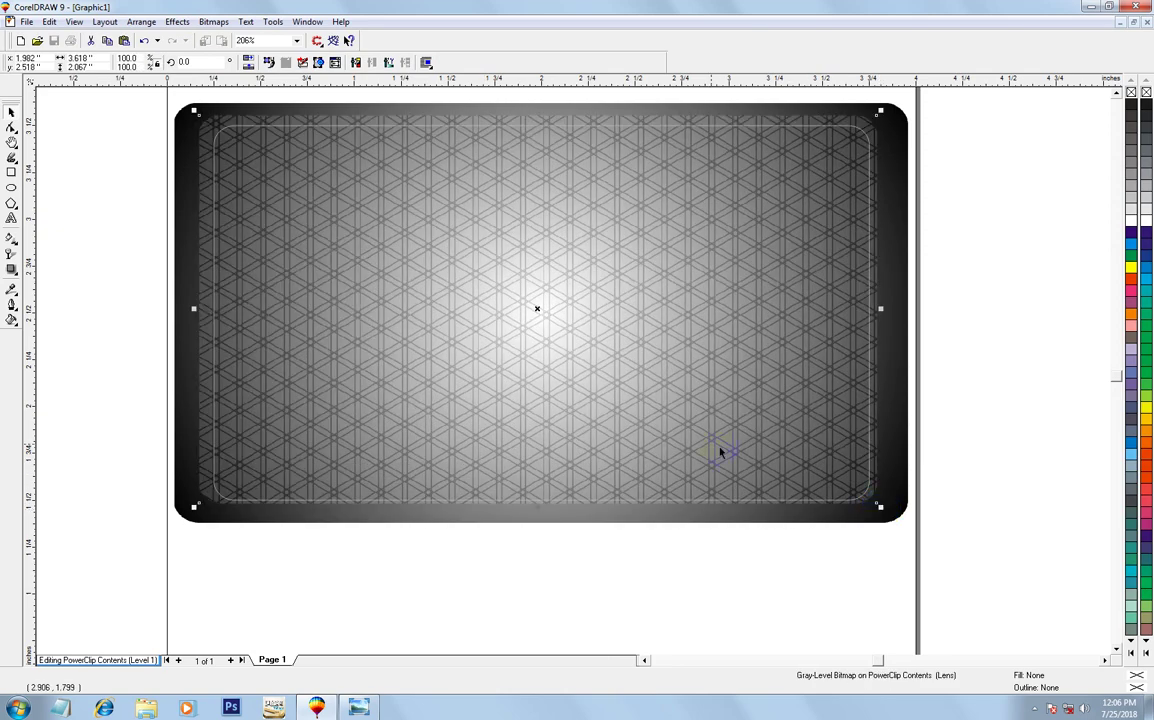
left_click(193, 392)
left_click(100, 495)
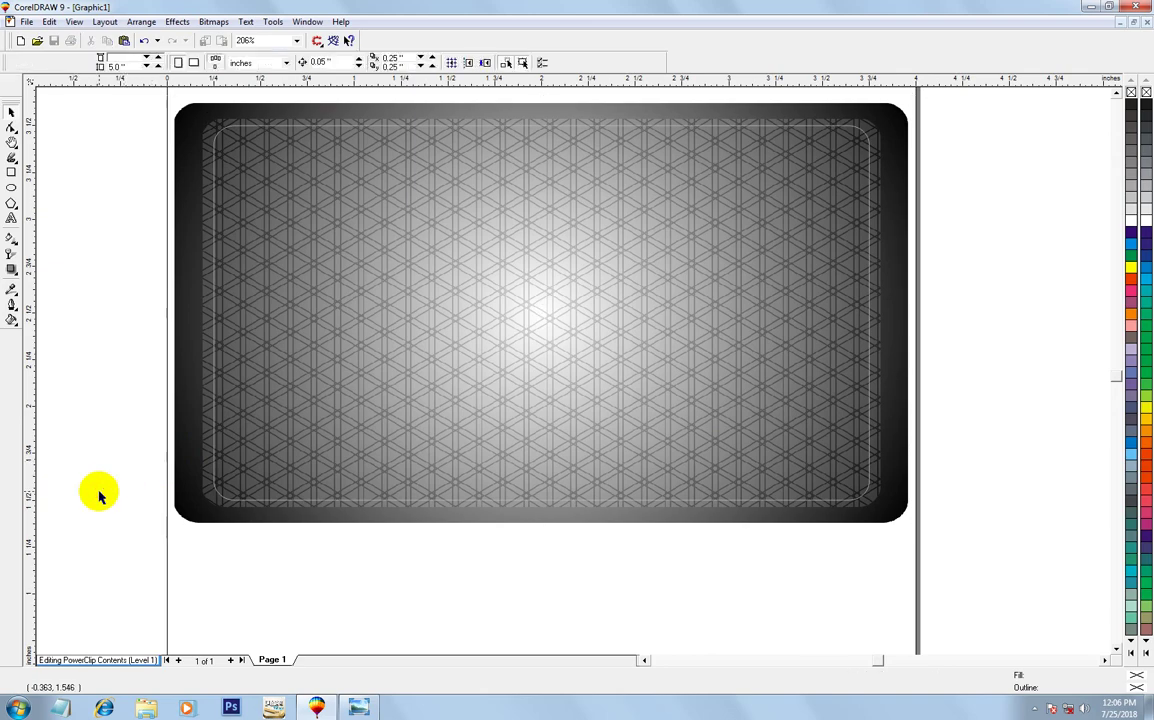
left_click(396, 357)
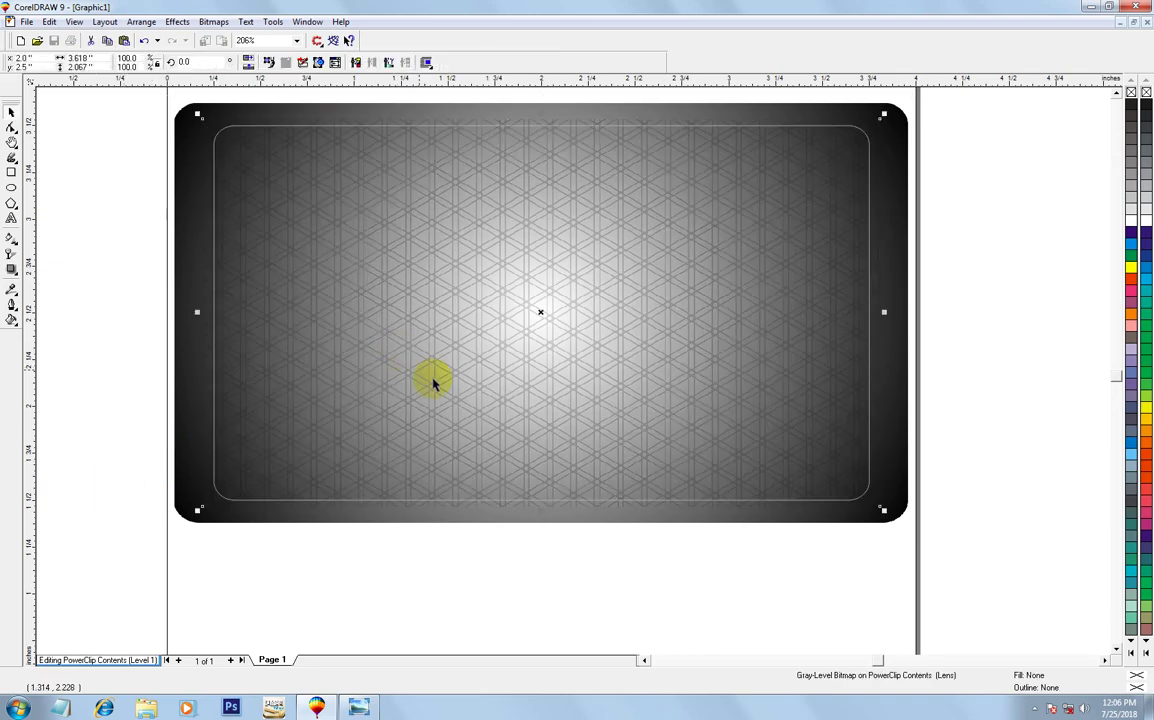
left_click(461, 396, "ctrl")
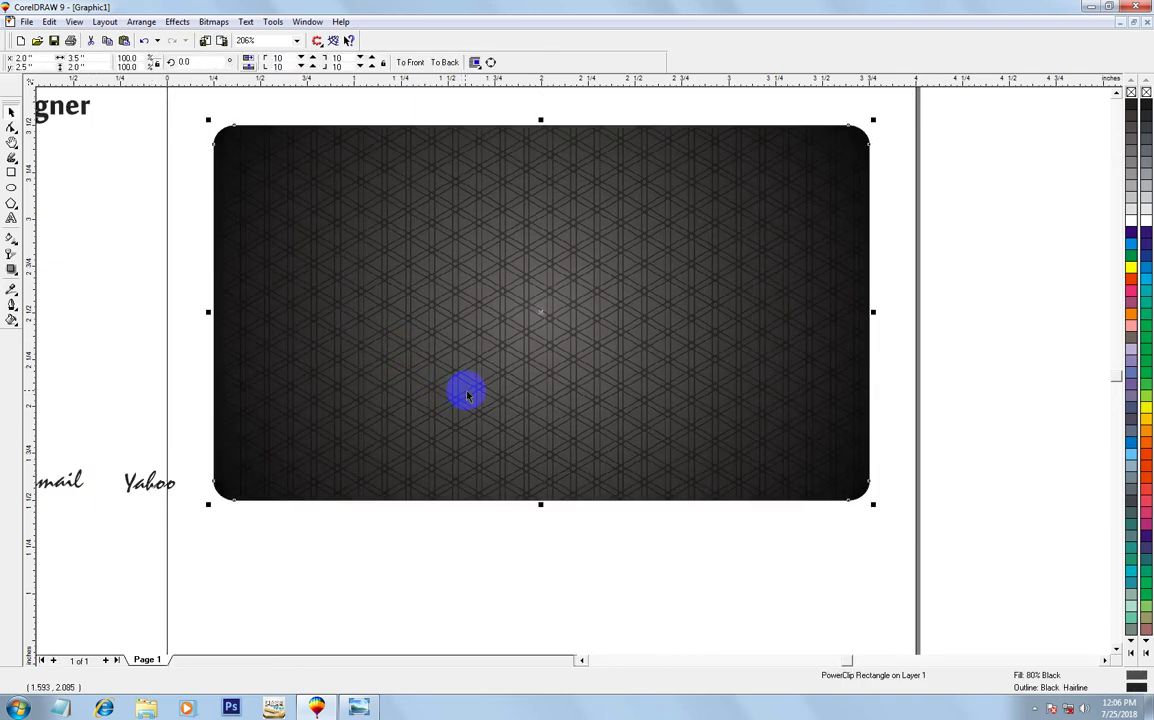
Make the clipped pattern much fainter with a transparency of 95
left_click(510, 390, "ctrl")
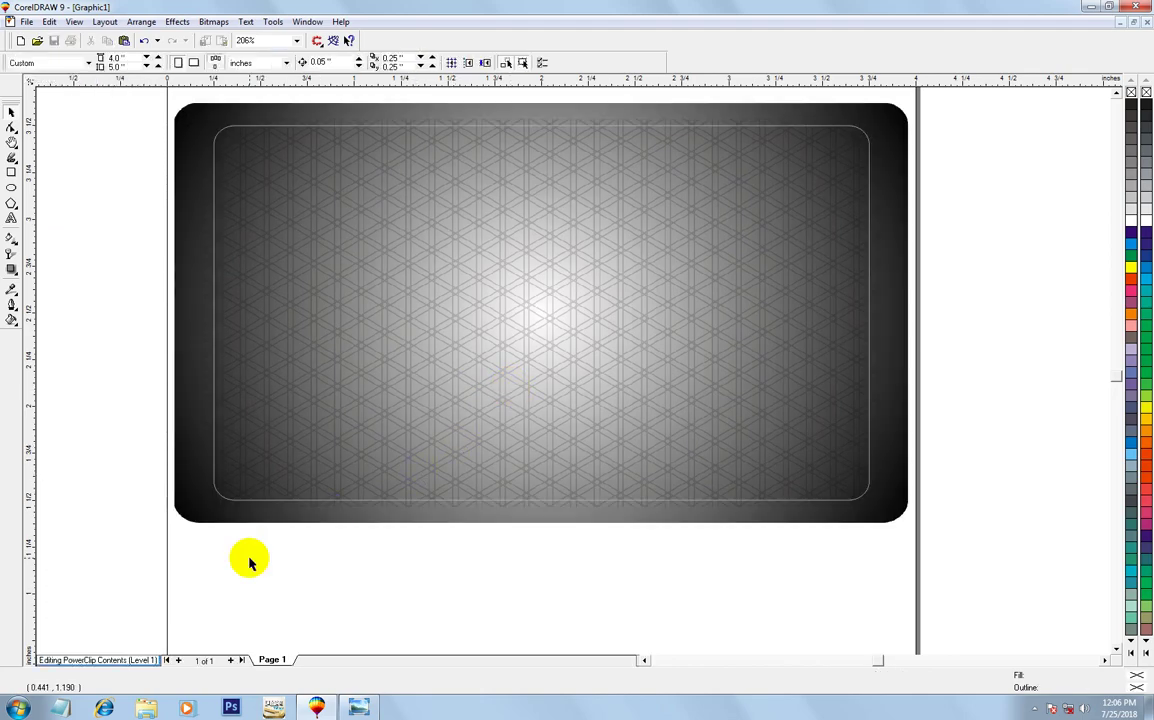
left_click(210, 490)
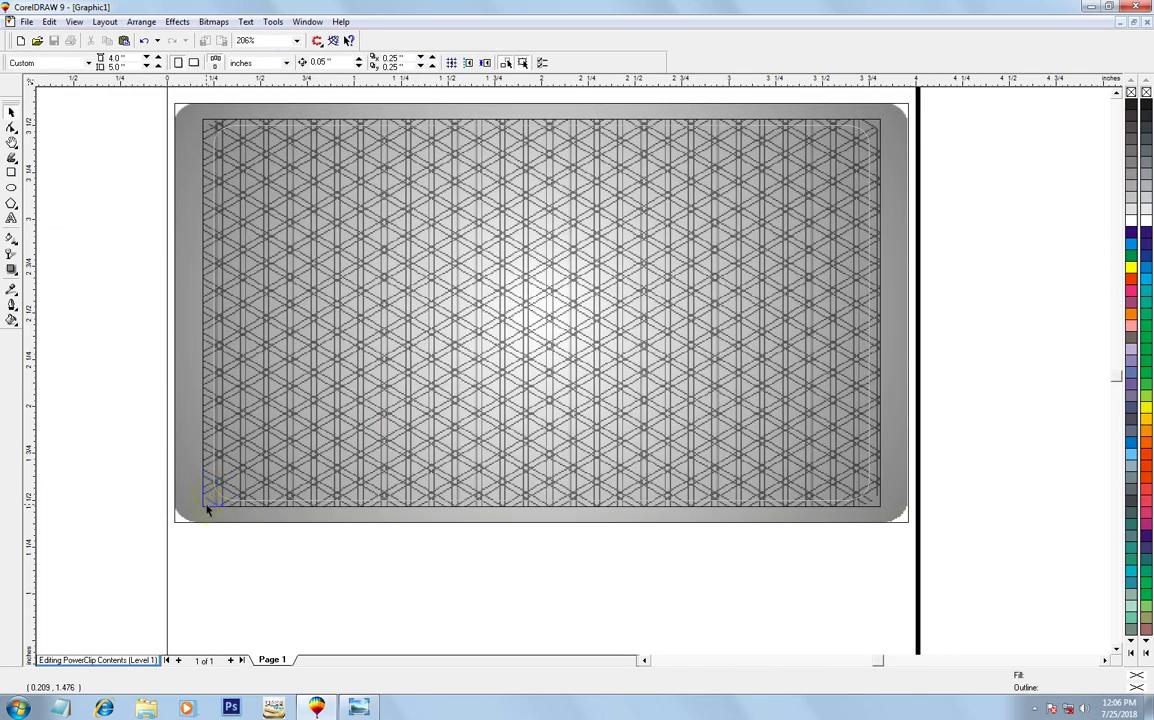
left_click(207, 511)
left_click(204, 504)
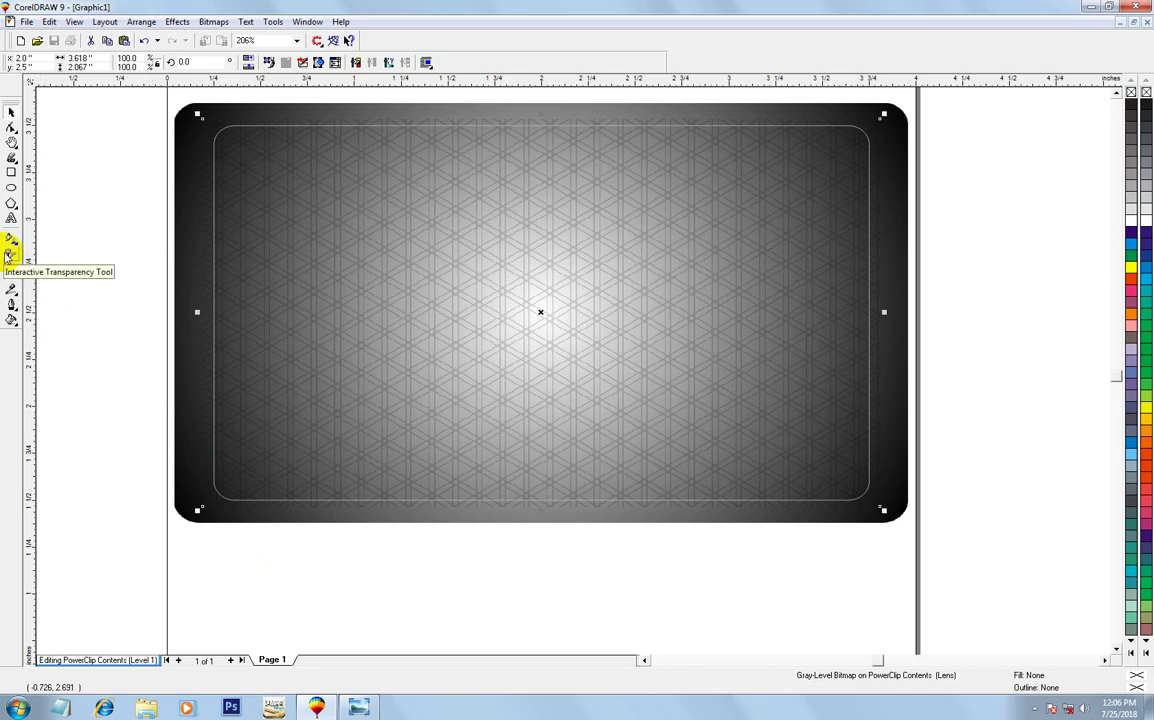
left_click(10, 254)
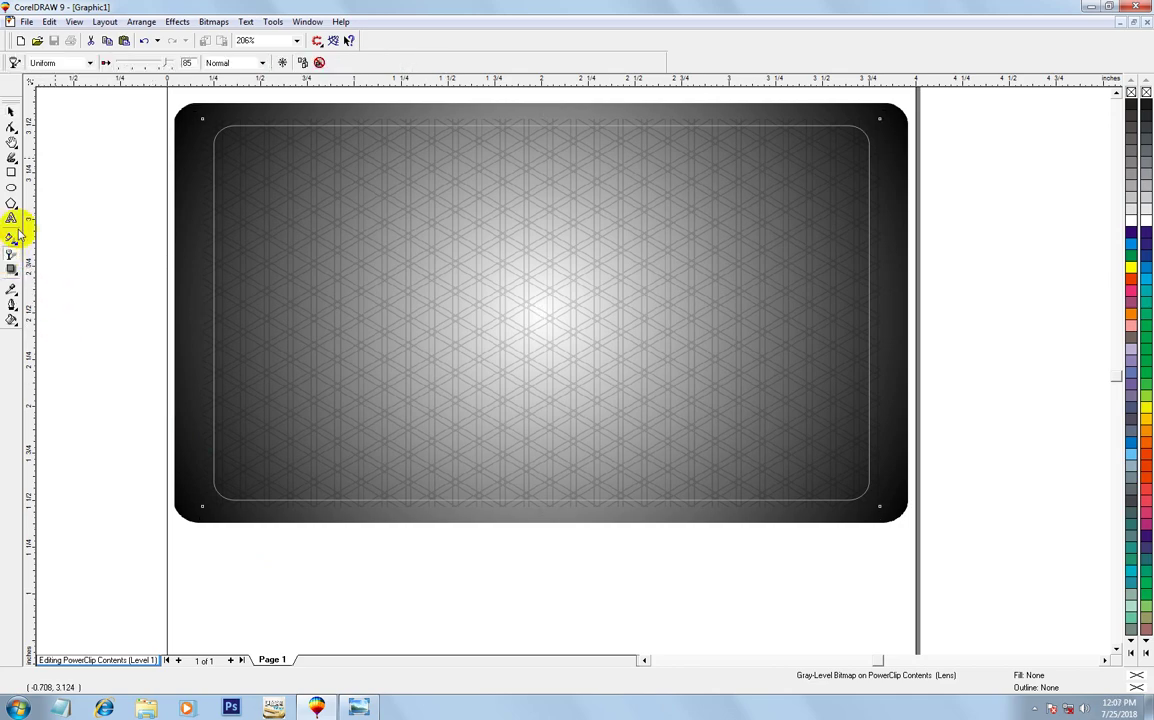
left_click(163, 62)
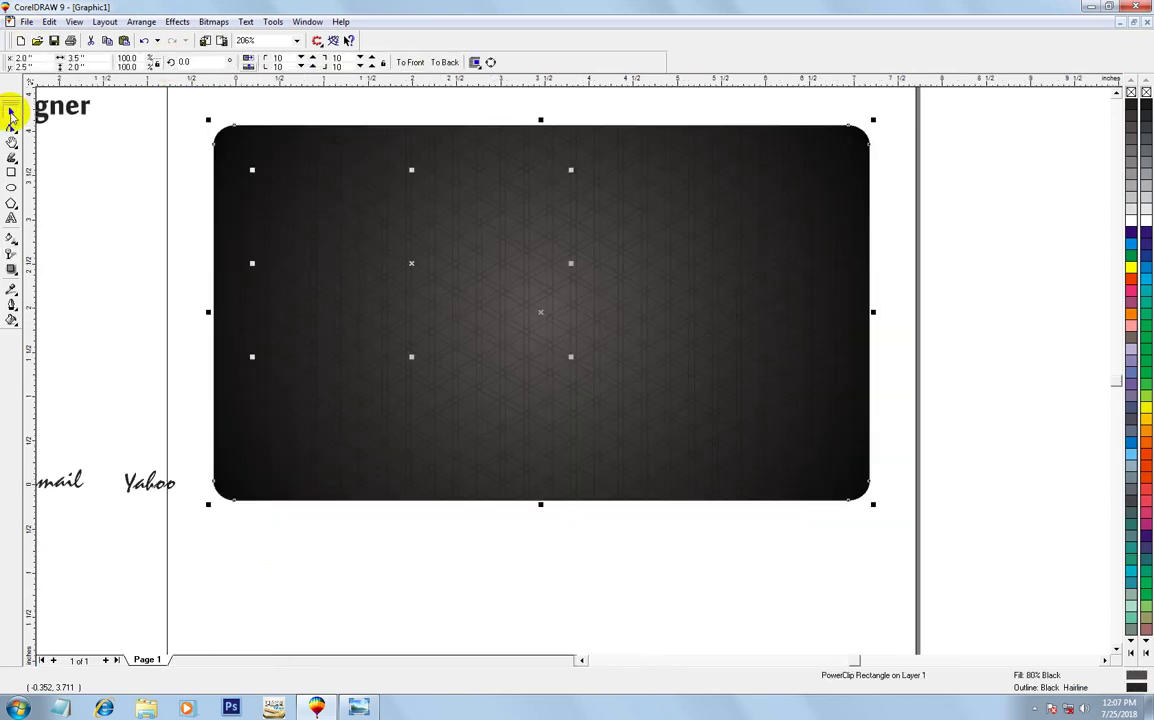
Zoom in on the lower white card, then back out to the whole page
scroll(393, 382, "down", 3)
left_click(393, 382)
key("F2")
left_click_drag(237, 150, 587, 366)
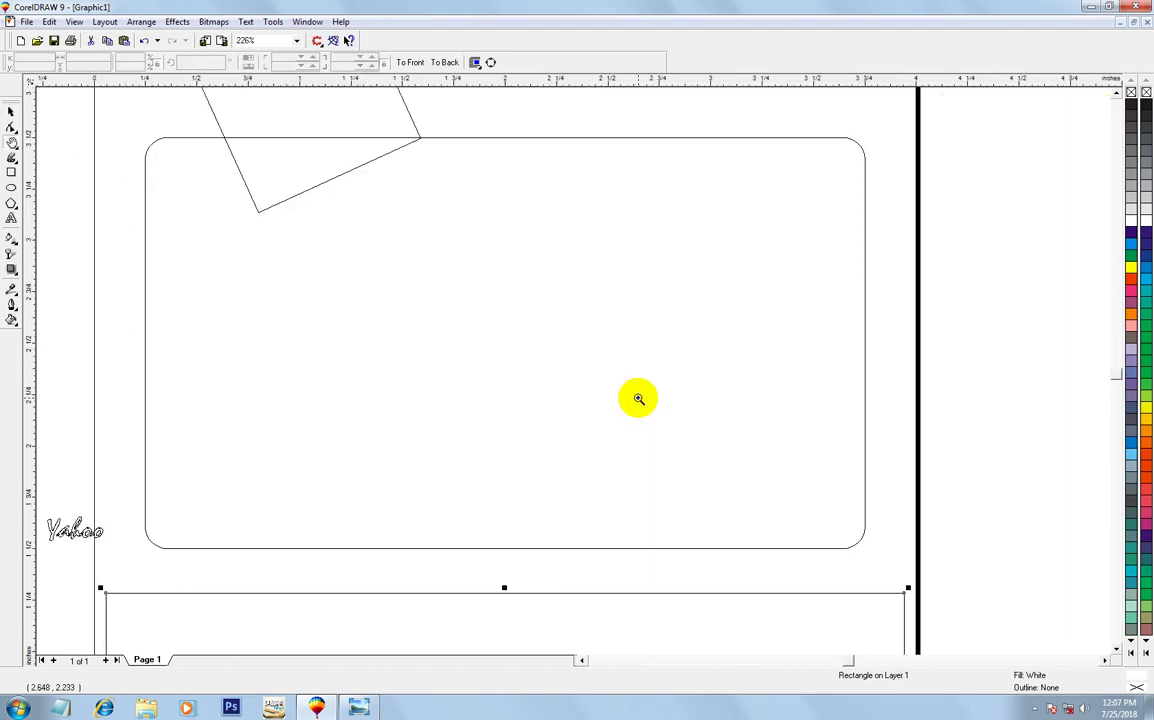
key("F3")
key("space")
left_click(458, 447)
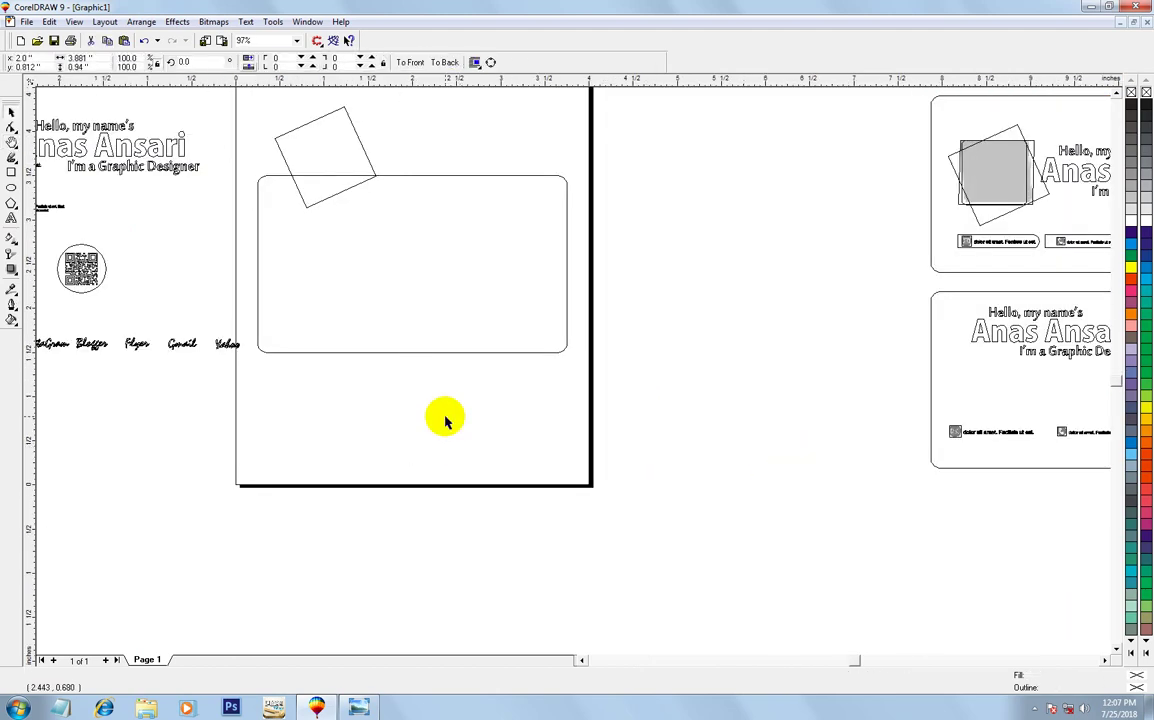
Switch to Enhanced full-colour view, zoom to all objects, and frame the page around the card
key("shift+F9")
left_click(361, 180)
key("Escape")
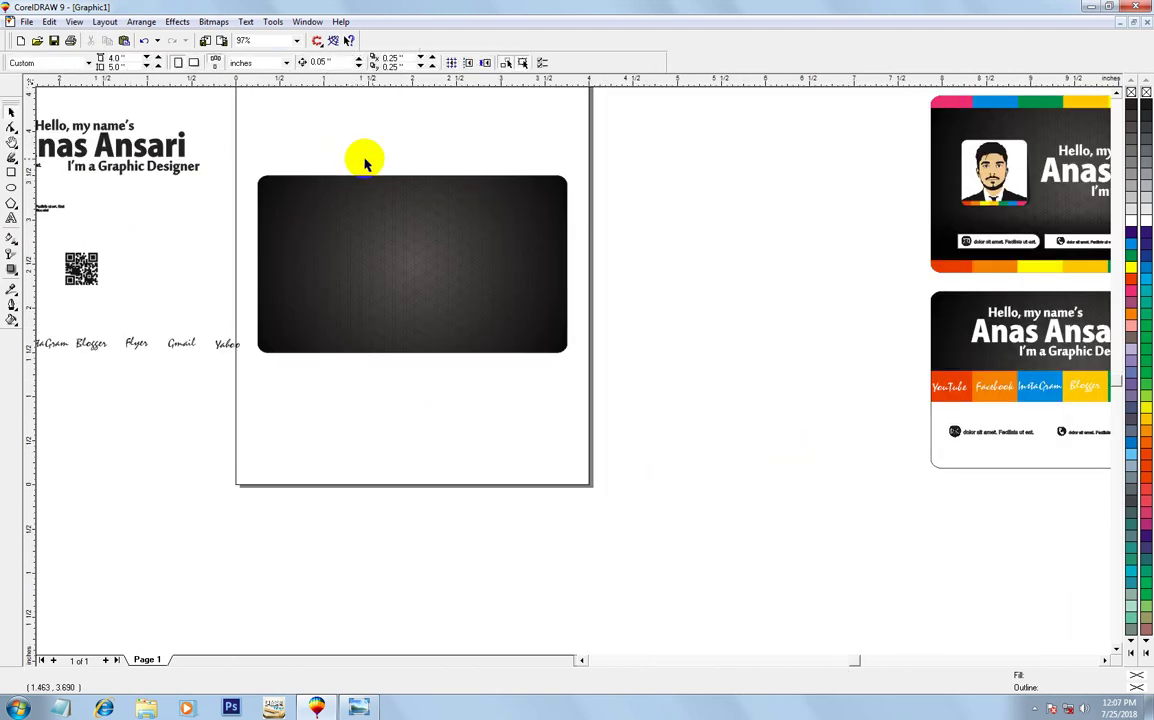
key("F4")
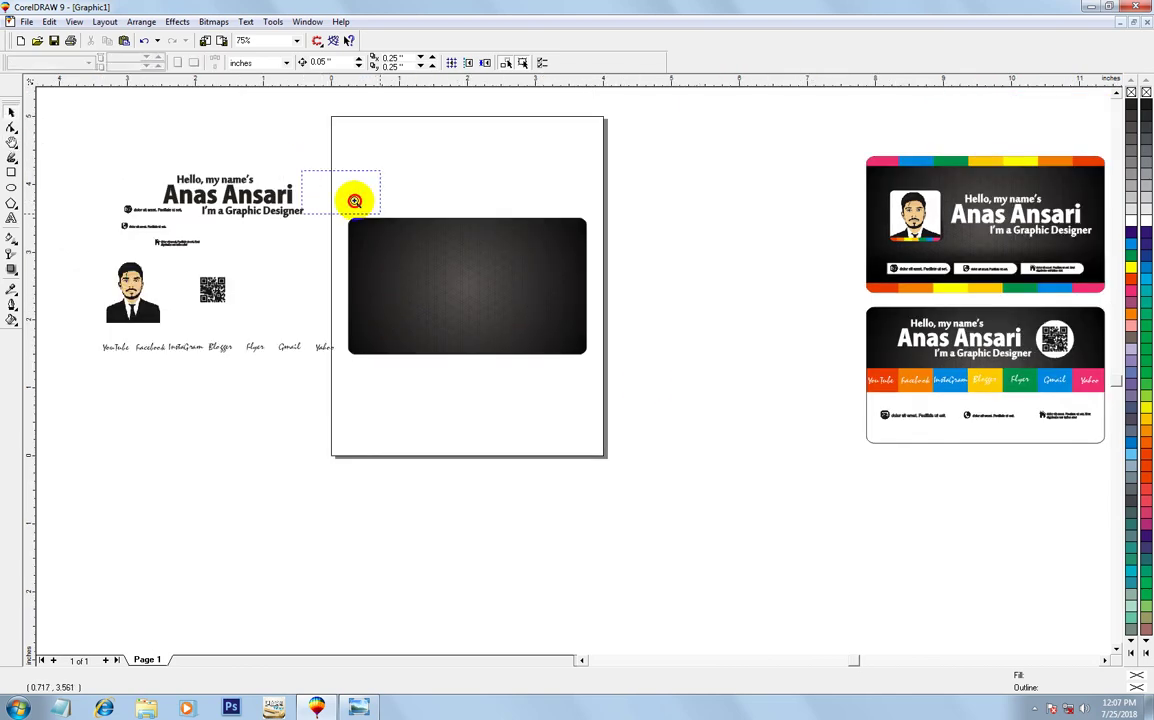
left_click(658, 391)
key("F3")
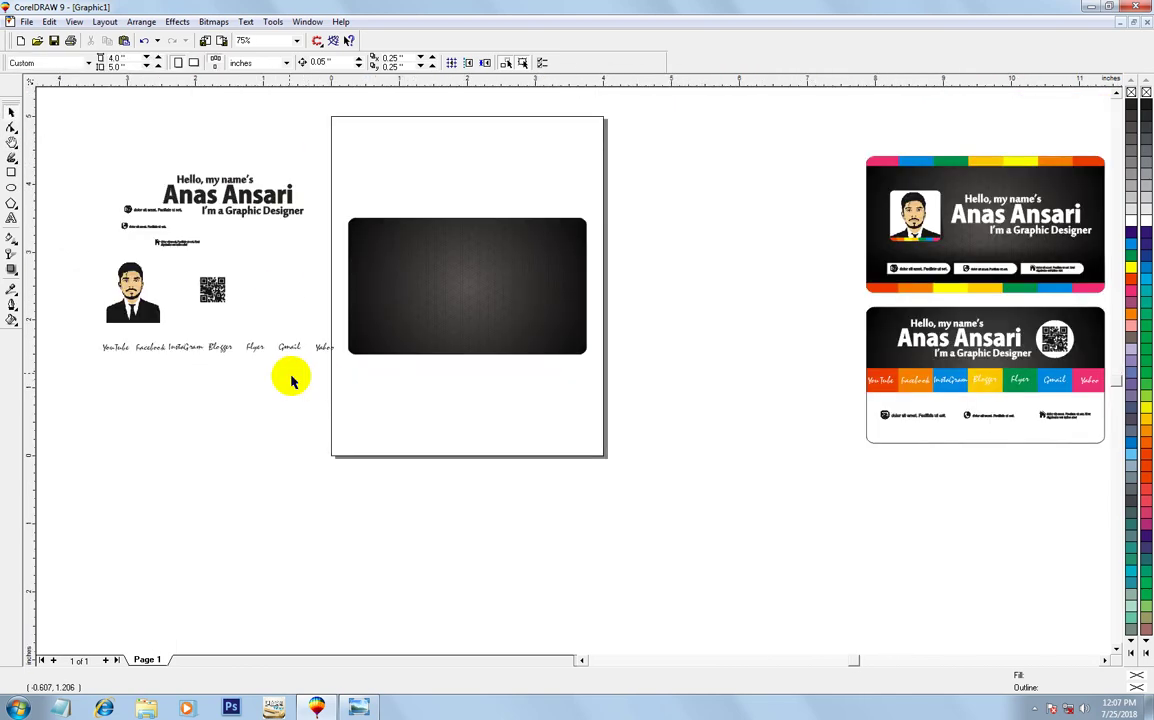
left_click_drag(300, 122, 1100, 406)
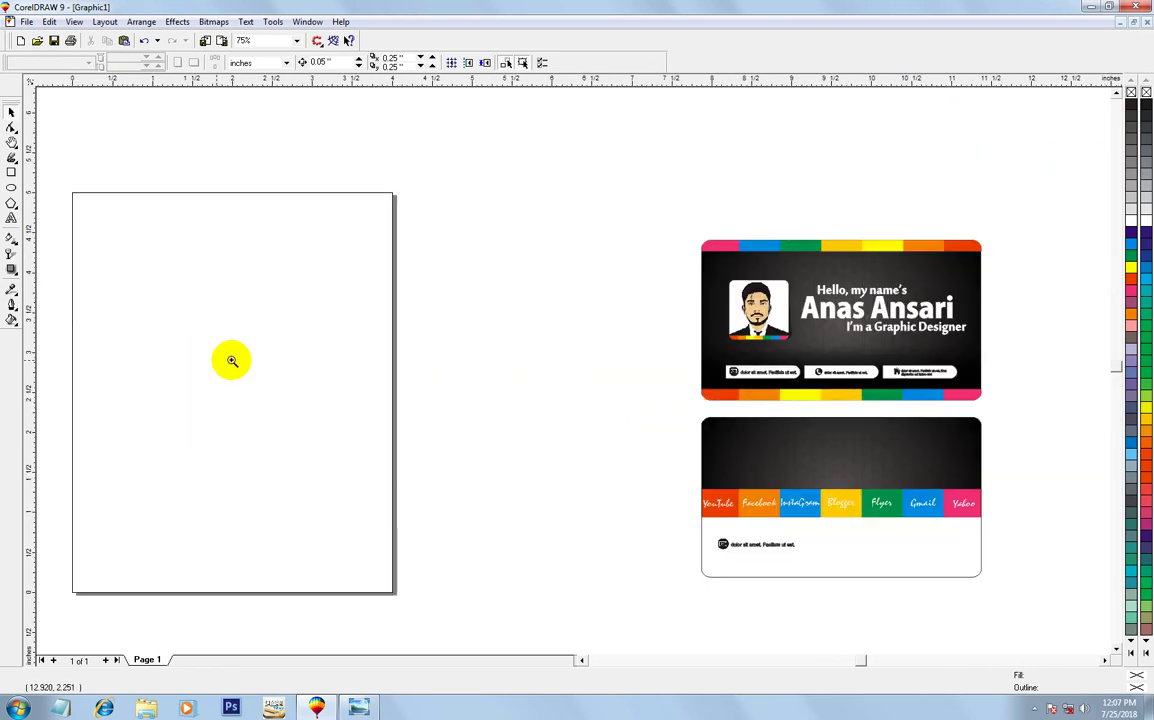
Draw a thin rectangle at the dark card's bottom-left corner
left_click(12, 174)
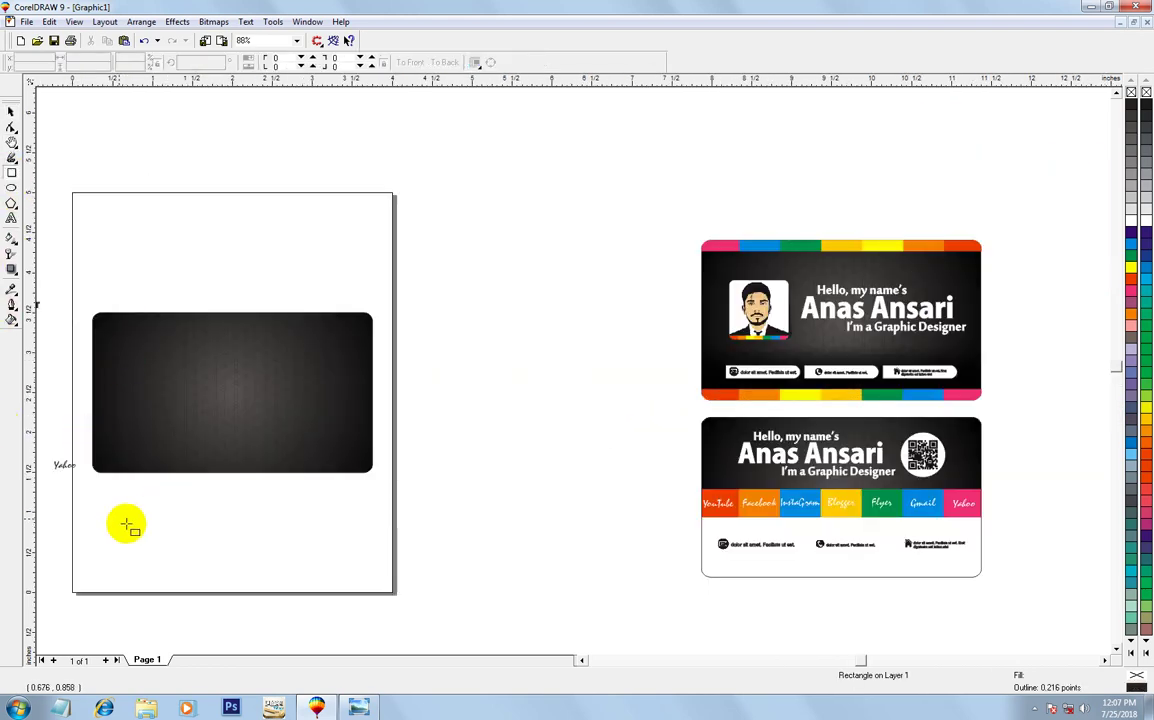
left_click_drag(90, 464, 134, 477)
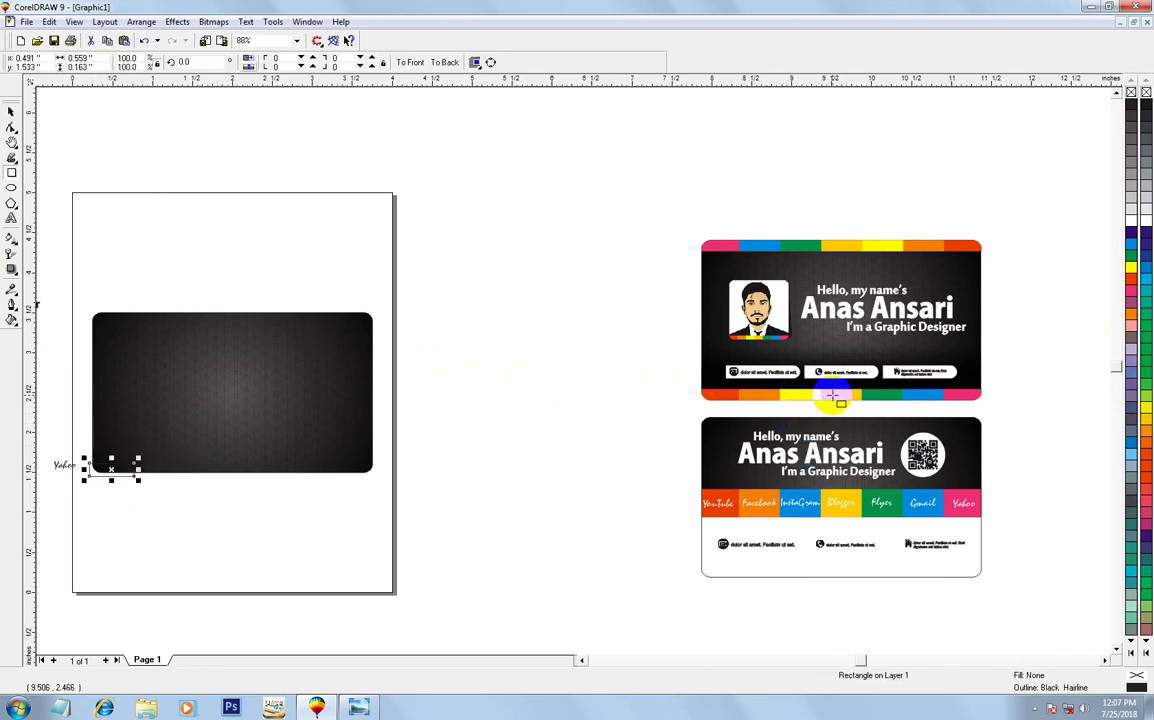
left_click(73, 428)
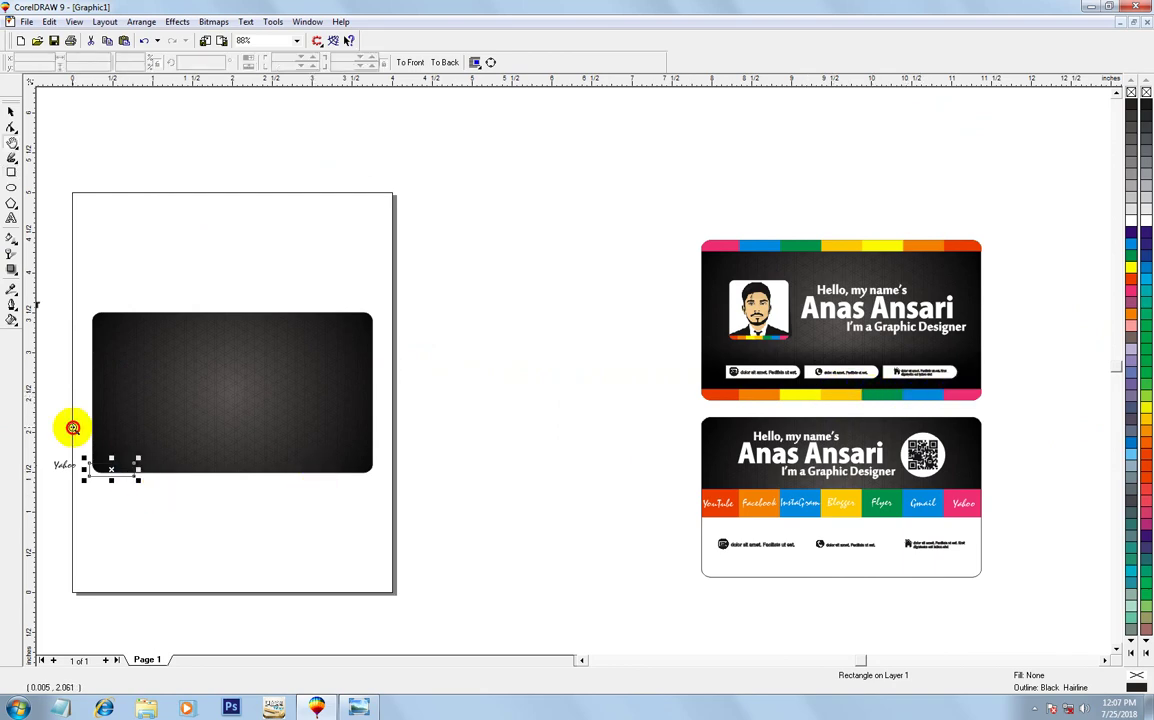
left_click_drag(73, 428, 458, 549)
Copy the box beside itself and repeat with Ctrl+R to build a row of boxes
key("shift+F9")
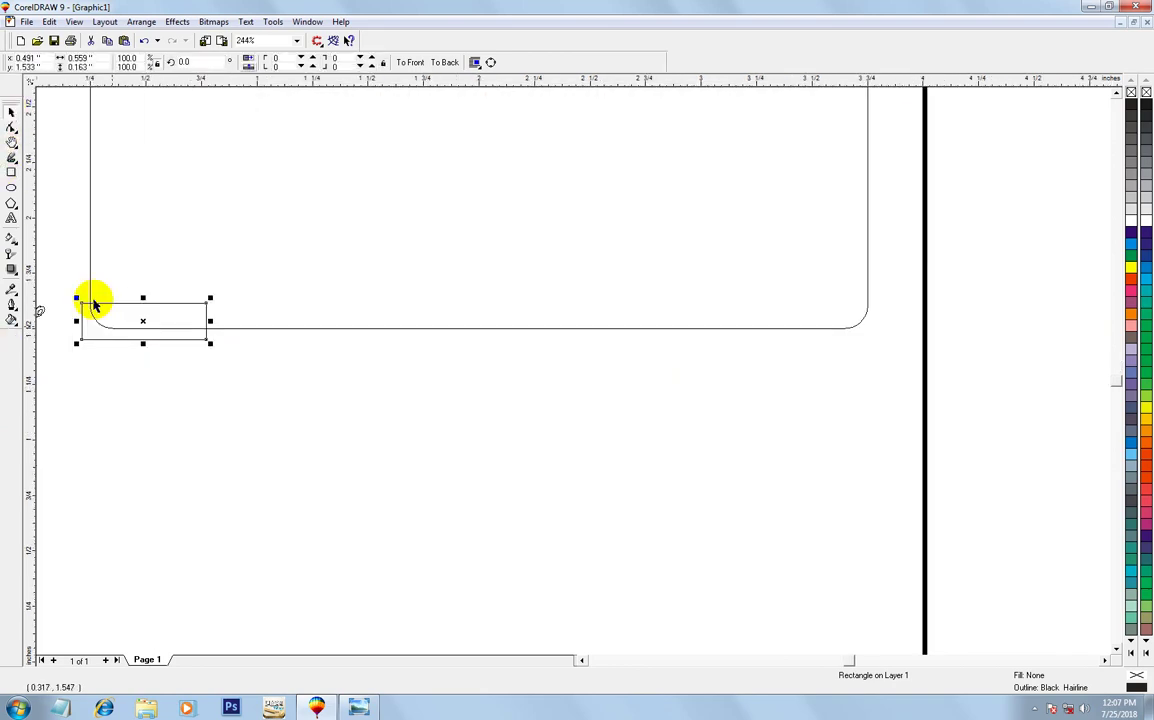
left_click_drag(77, 320, 209, 330)
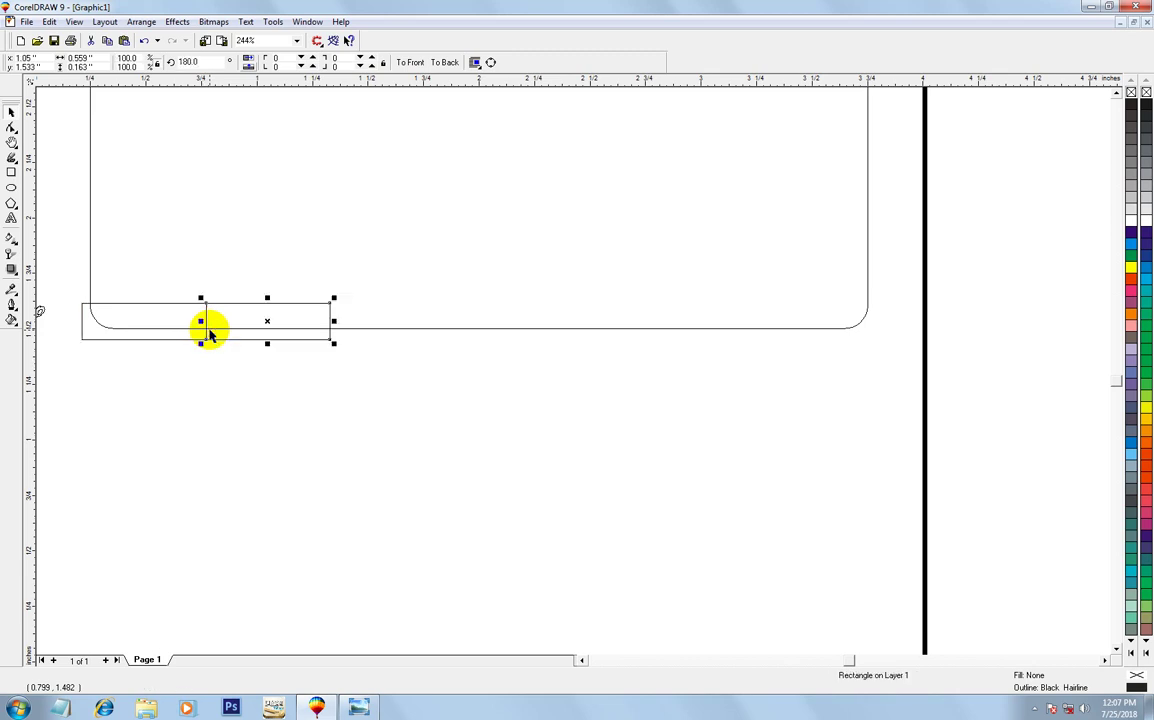
key("ctrl+r")
key("ctrl+r")
key("ctrl+r")
key("ctrl+r")
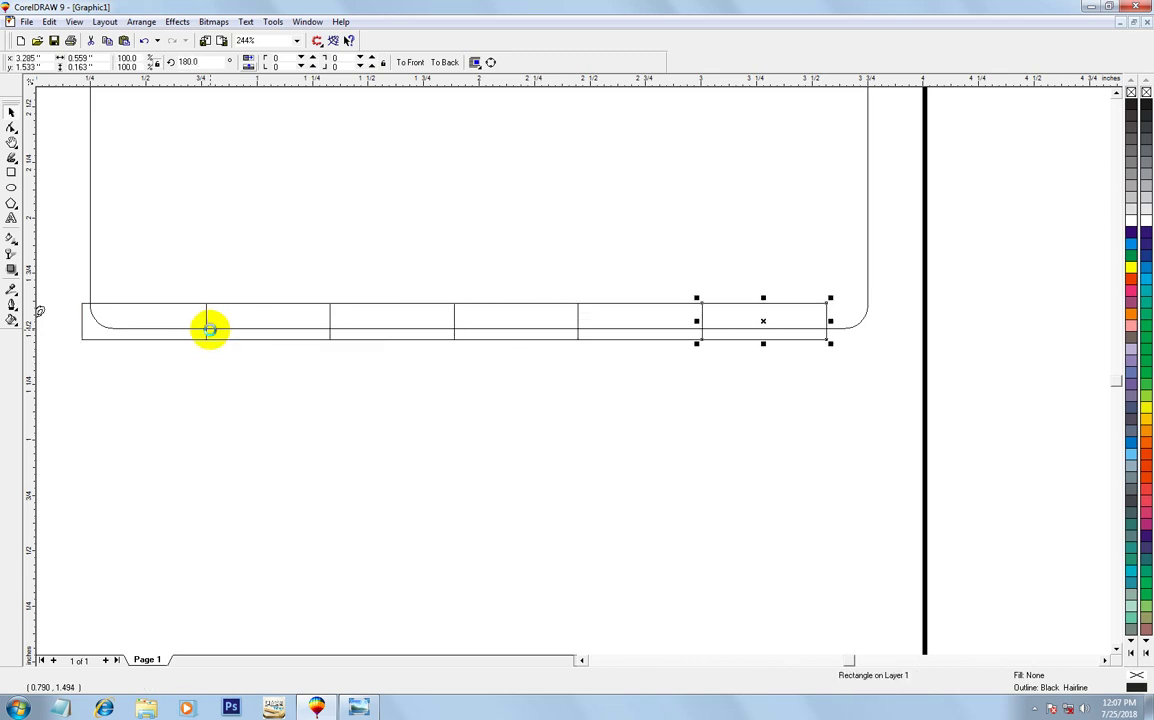
key("ctrl+r")
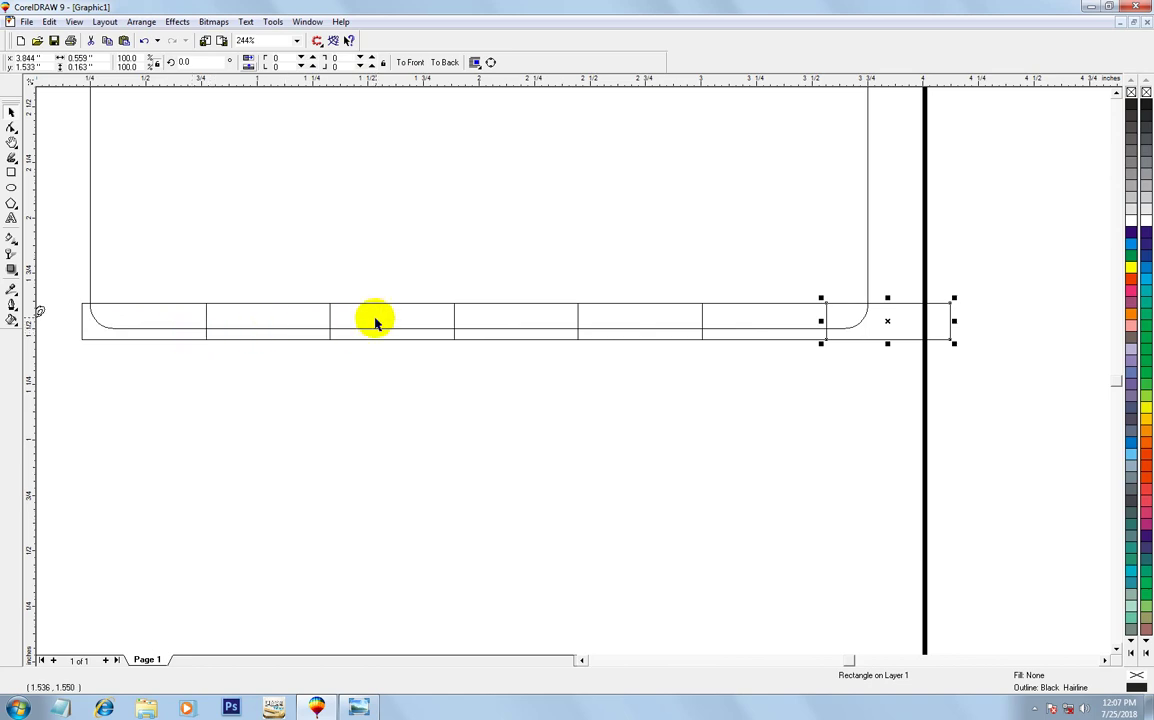
Add a vertical guide and reselect the row of boxes below the card
mouse_move(973, 405)
left_mouse_down()
mouse_move(183, 381)
mouse_move(57, 292)
left_mouse_up()
key("Delete")
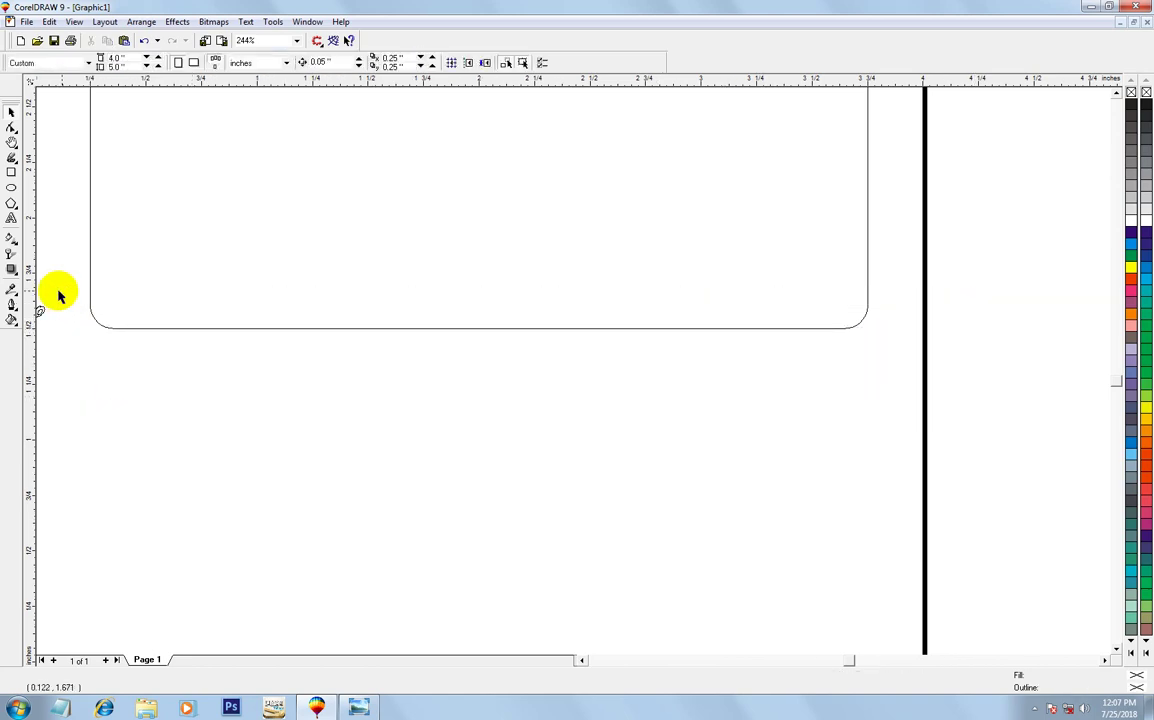
key("ctrl+z")
key("F4")
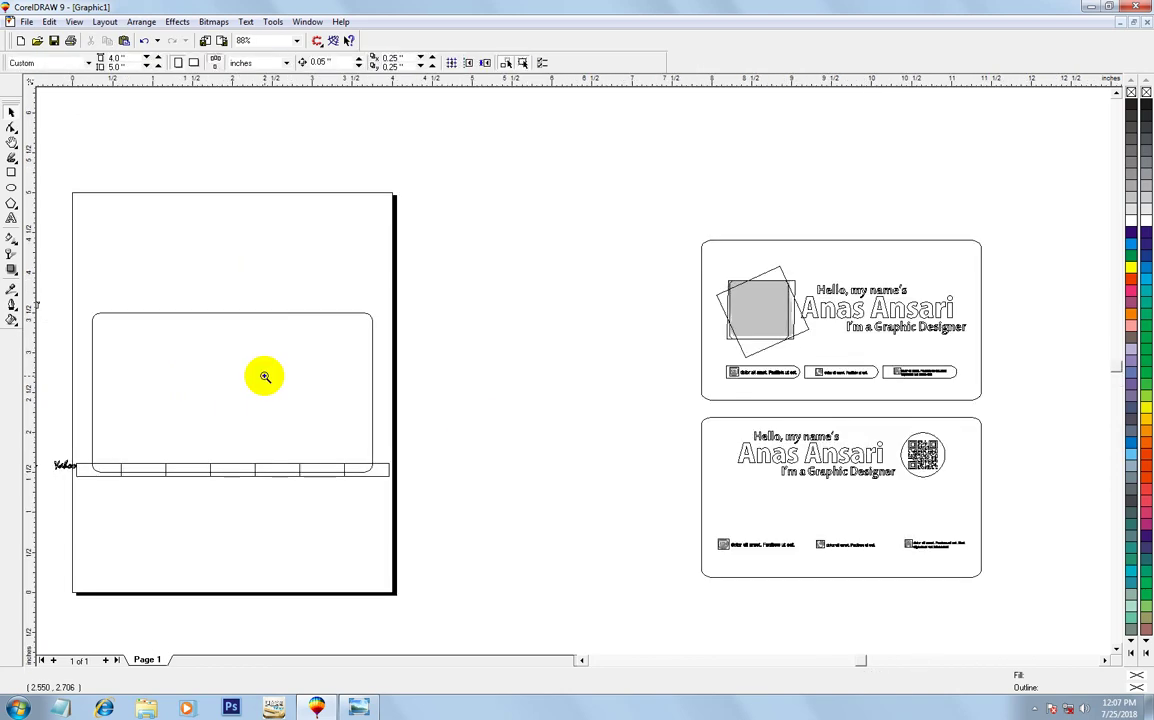
left_click_drag(31, 413, 528, 530)
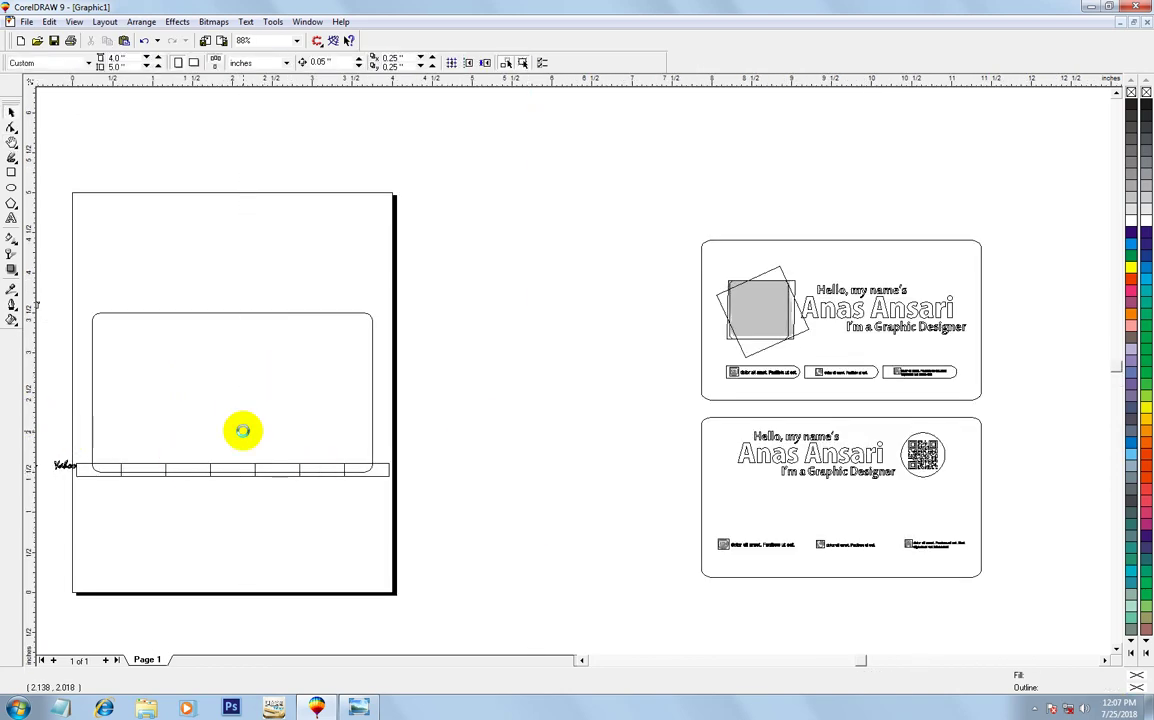
left_click_drag(57, 399, 510, 587)
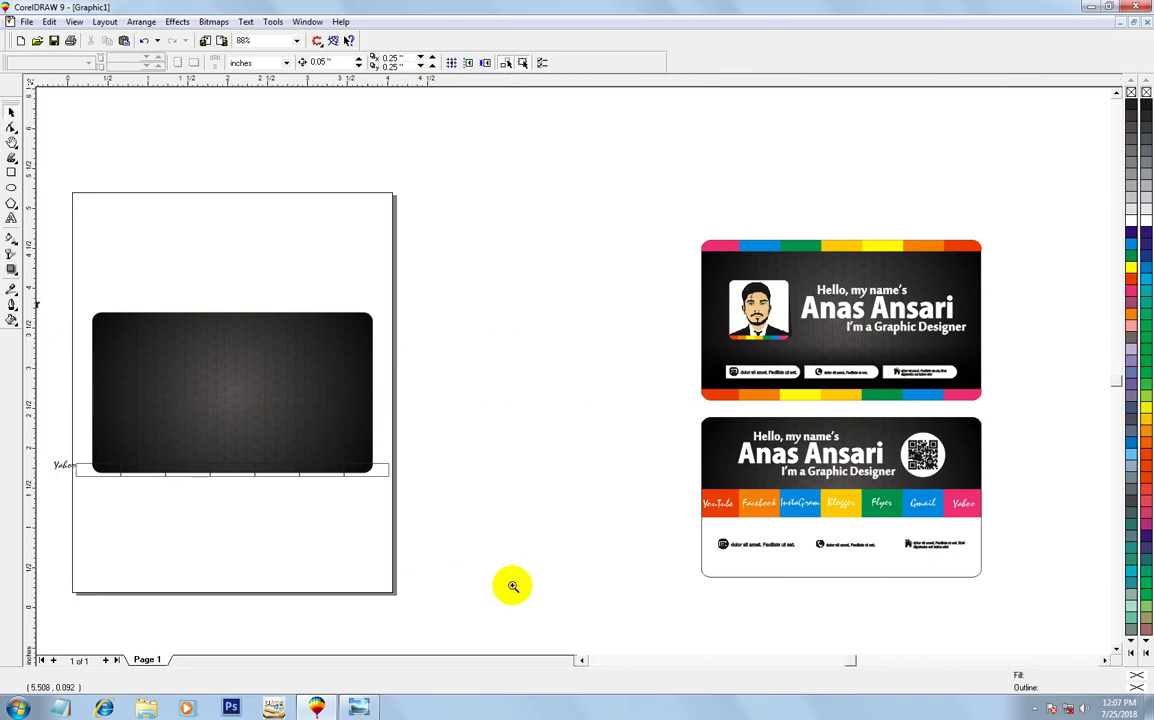
left_click(211, 334)
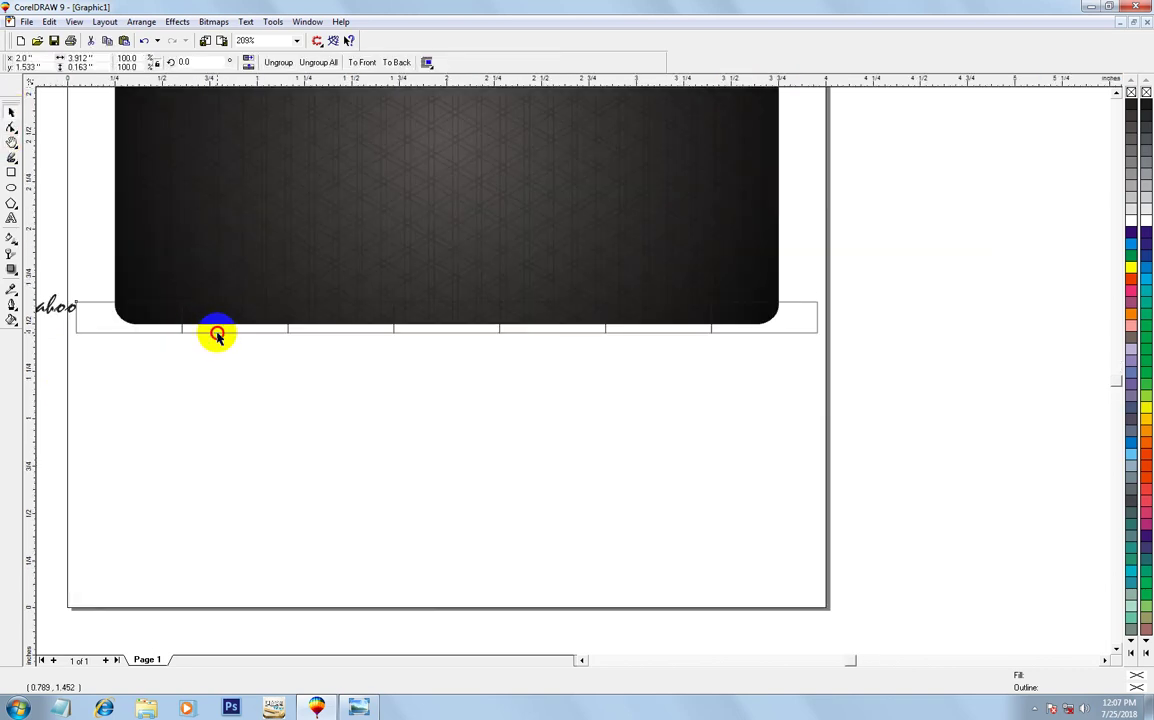
Move the box row up onto the card's bottom edge and narrow it to the card width
left_click_drag(228, 333, 229, 326)
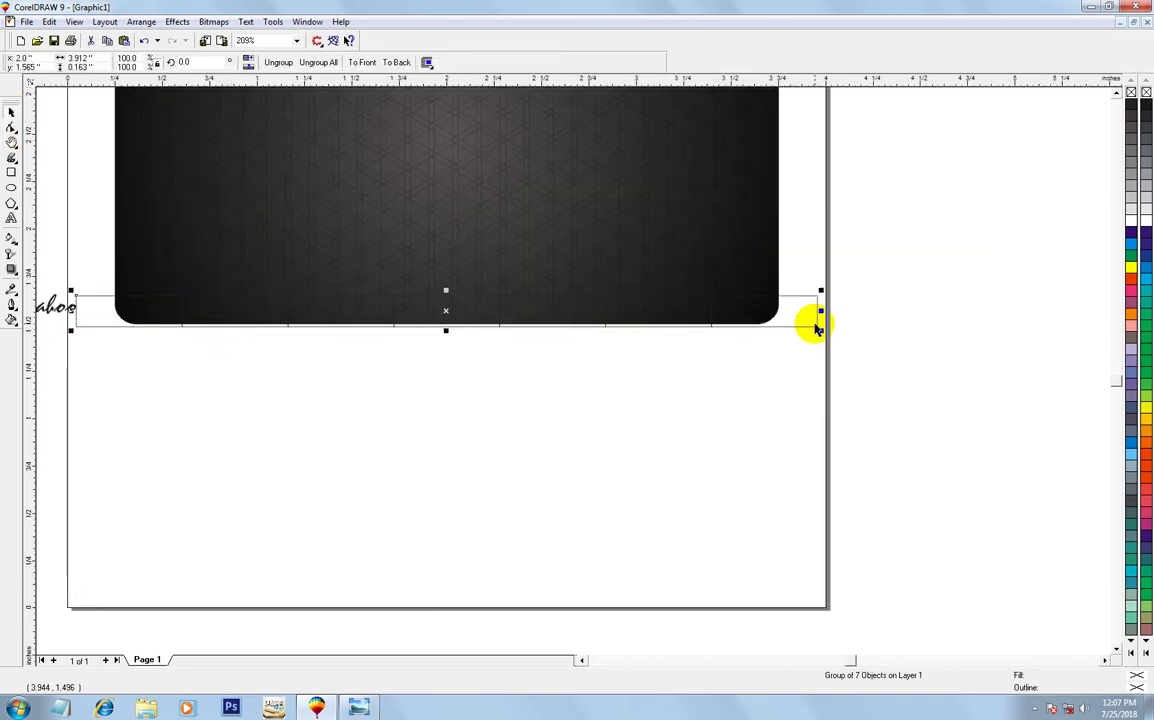
left_click_drag(820, 311, 786, 316)
left_click(394, 417)
left_click(179, 310, "ctrl")
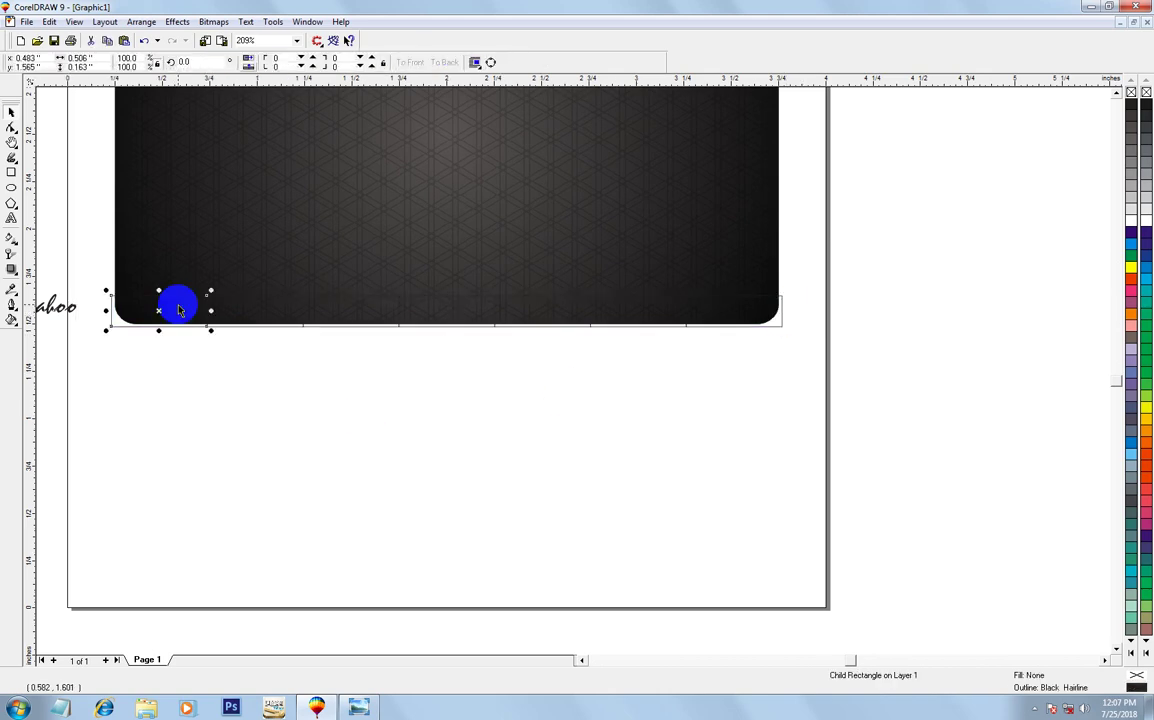
key("F4")
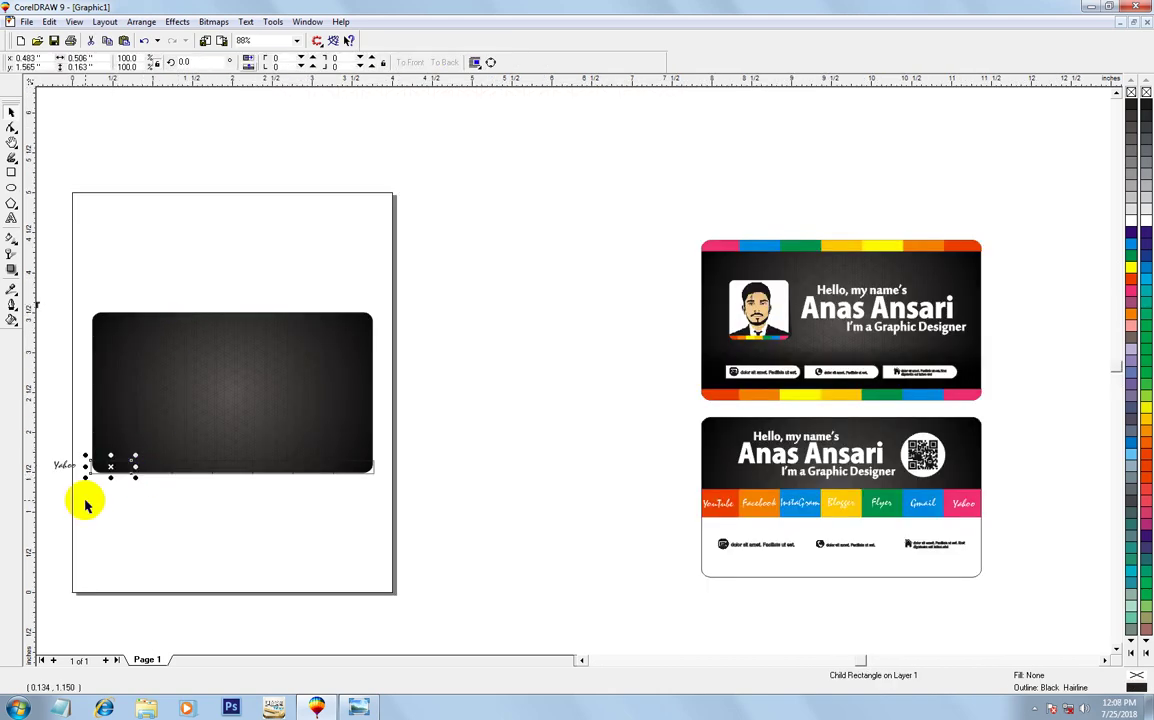
left_click_drag(110, 465, 105, 452)
key("shift+F2")
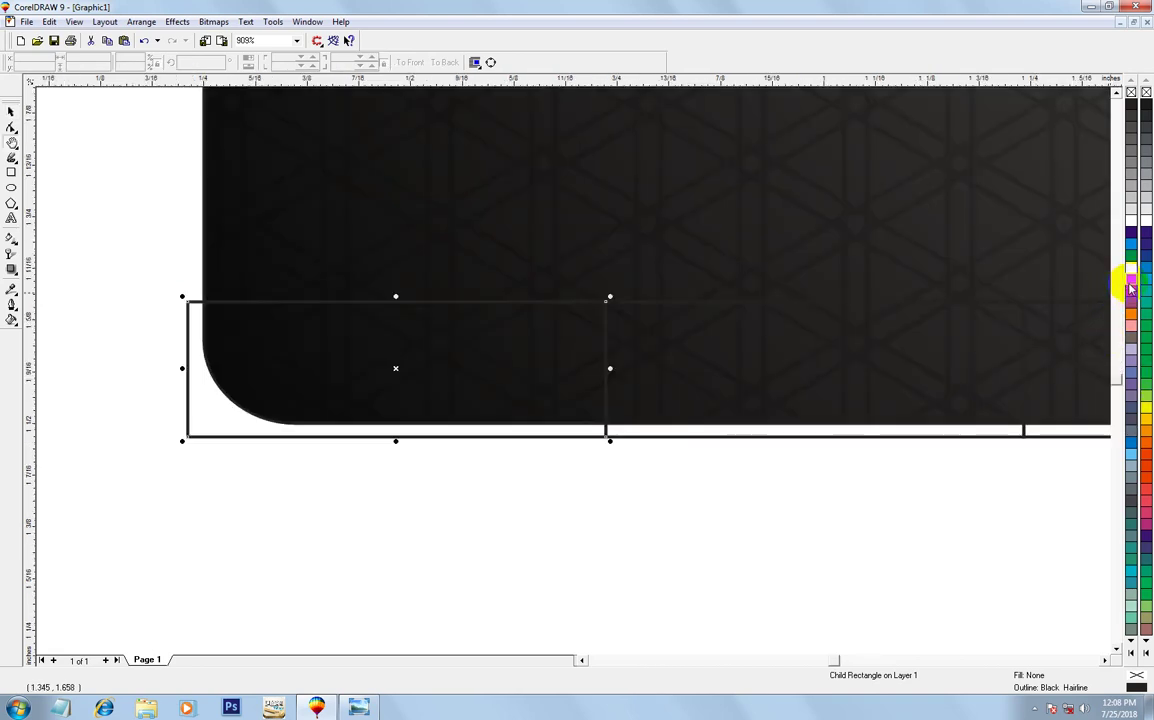
Fill the first four boxes orange-red, orange, yellow and Deep Yellow
left_click(1130, 289)
left_click(706, 417, "ctrl")
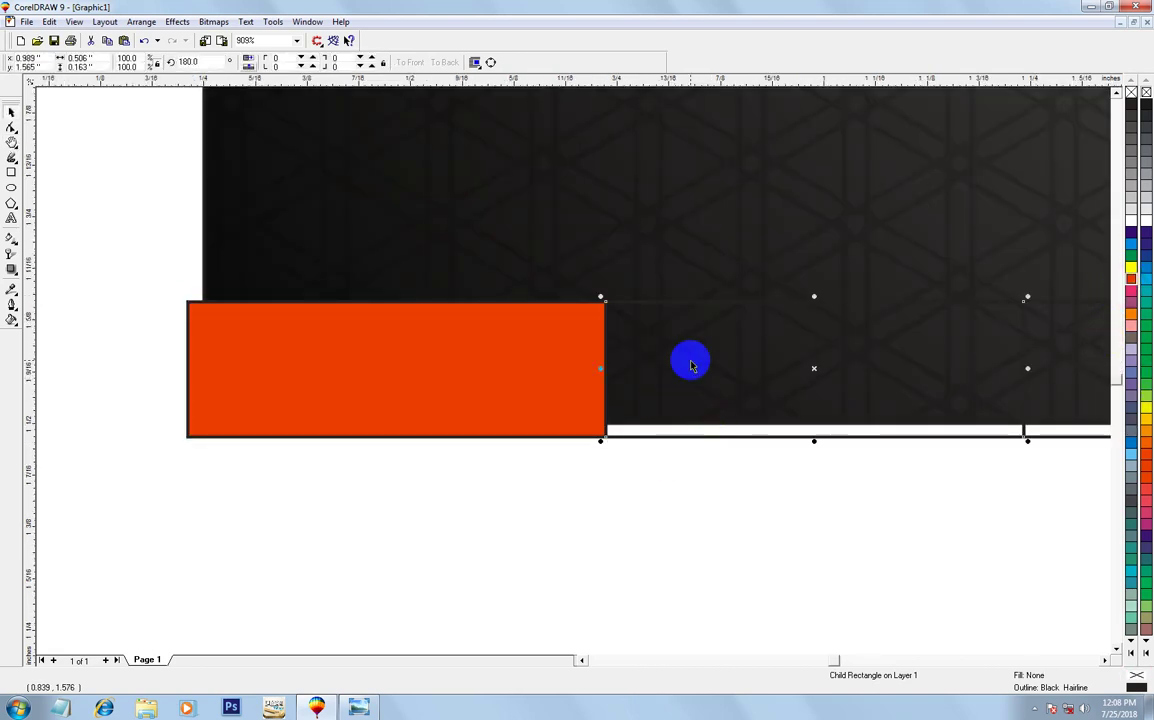
left_click(1130, 318)
key("F4")
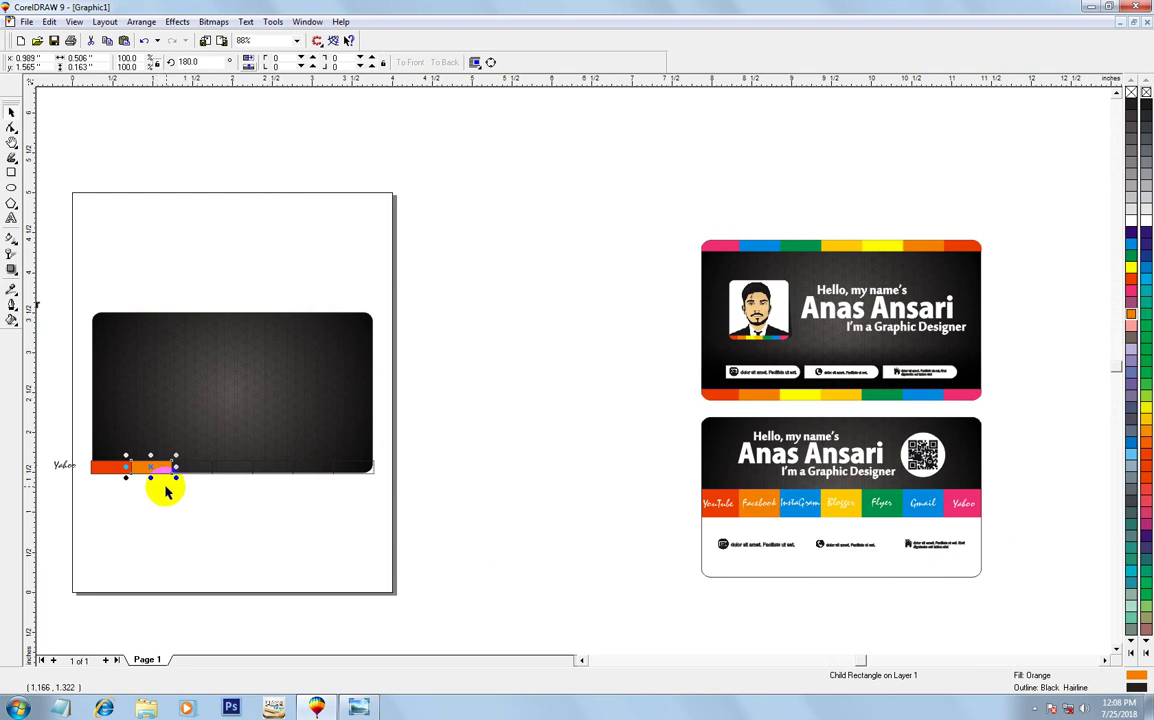
left_click(1130, 268)
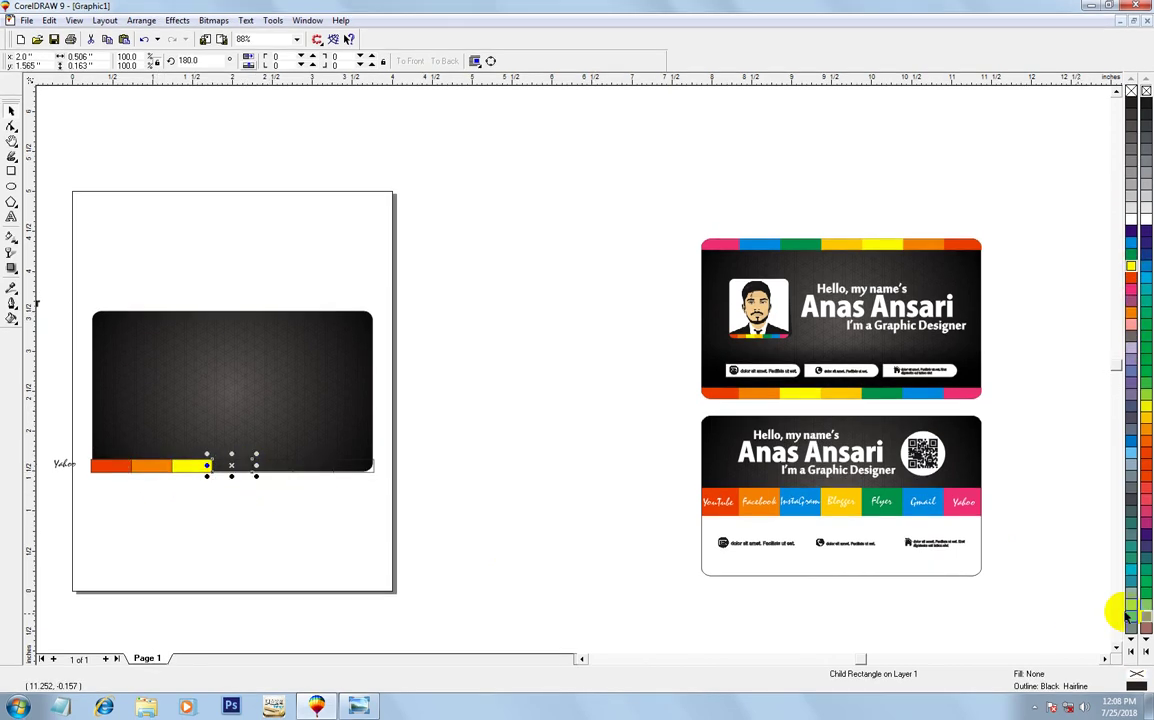
left_click(1132, 652)
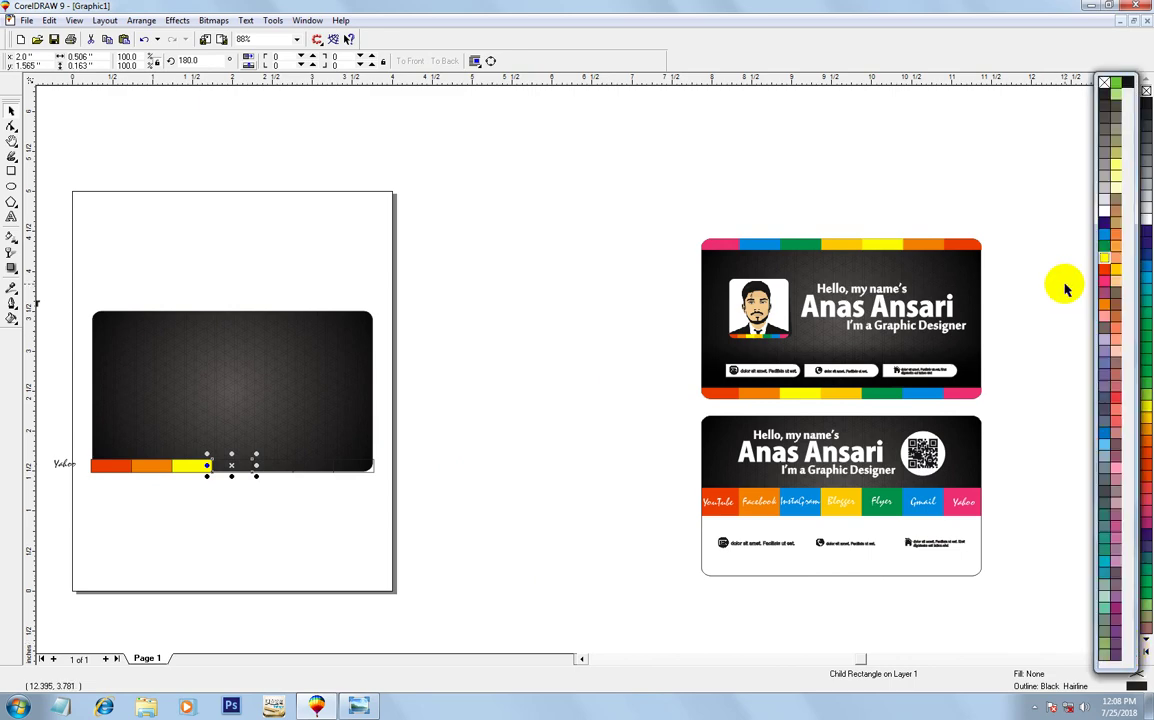
left_click(1119, 268)
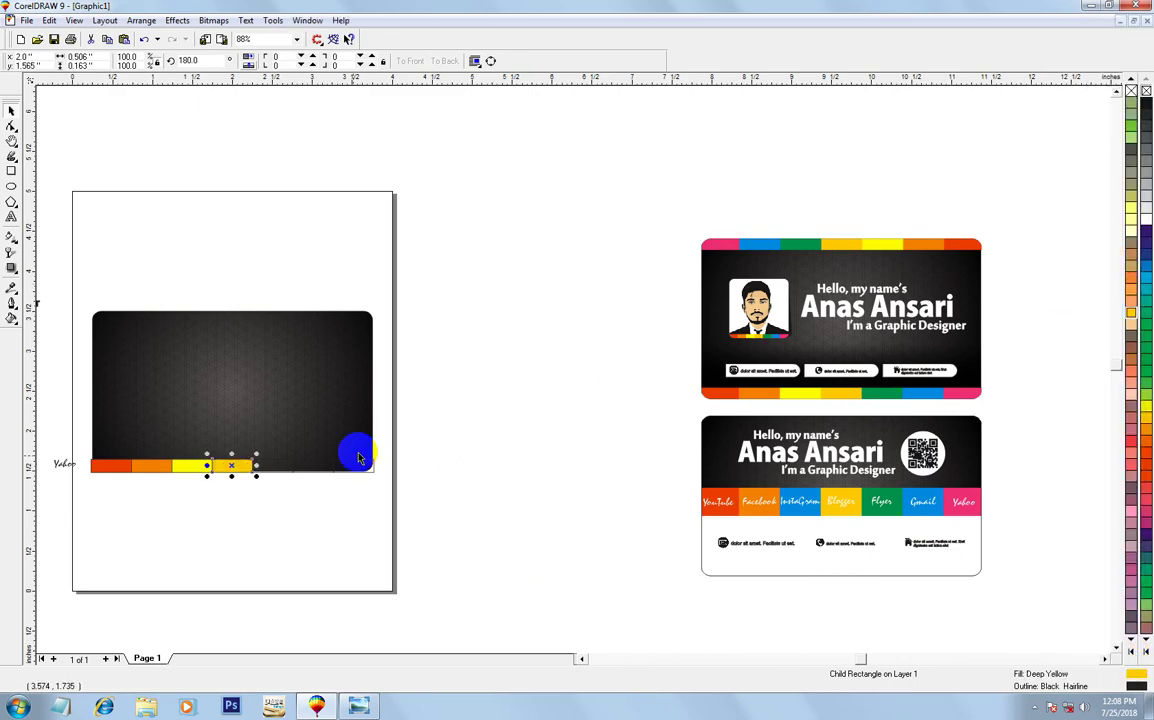
Fill the remaining boxes green, cyan and pink
left_click(296, 468, "ctrl")
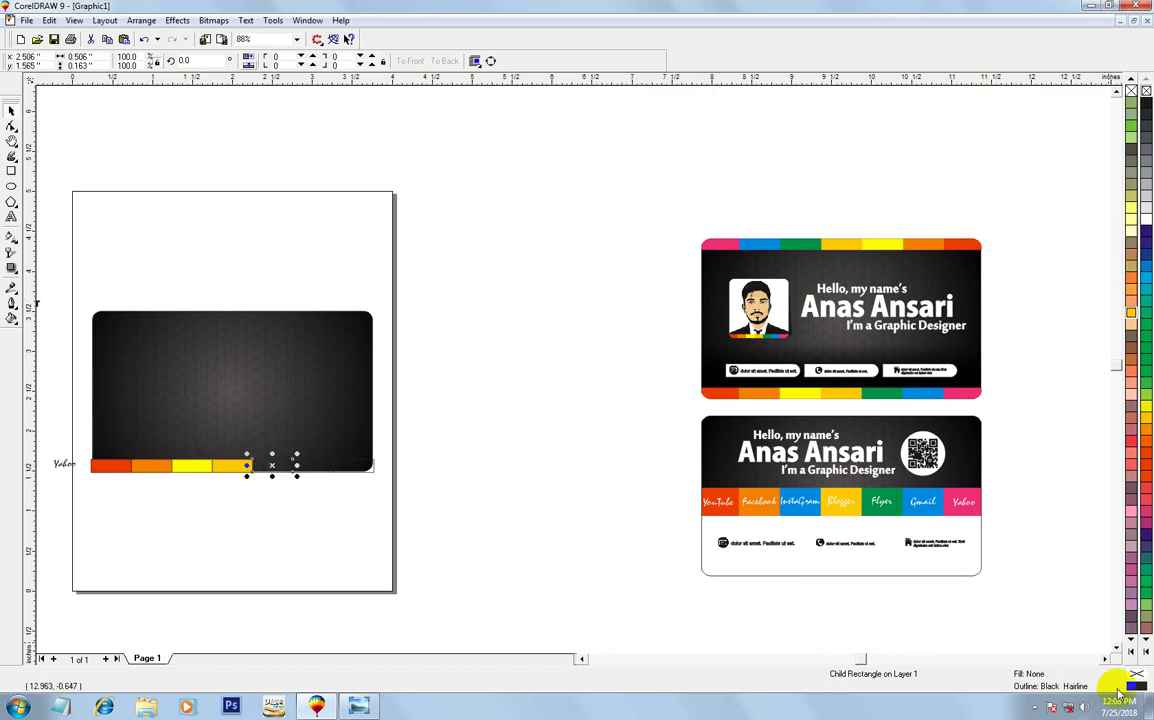
left_click(1132, 652)
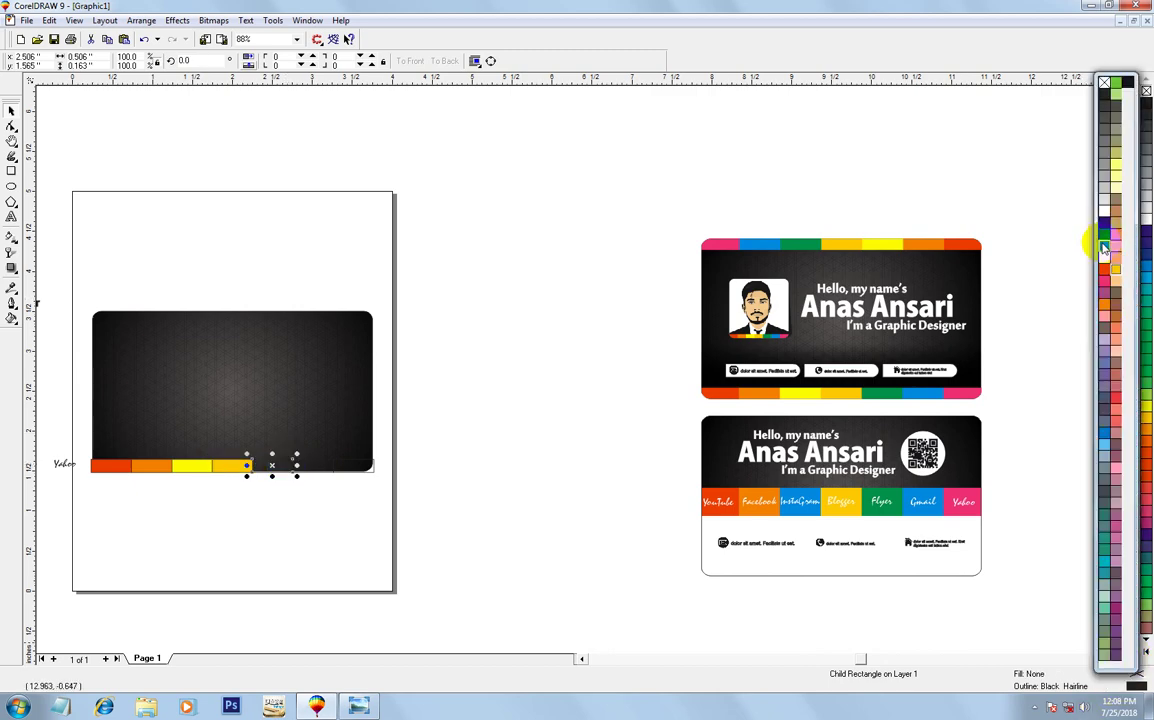
left_click(1104, 247)
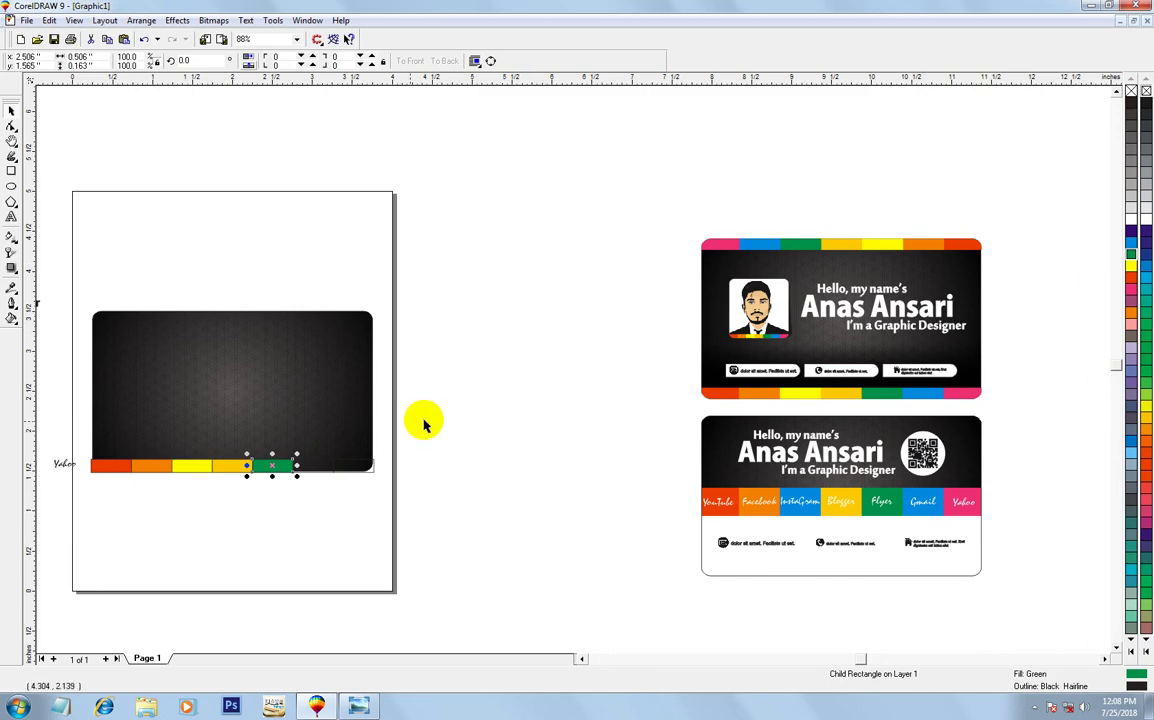
left_click(331, 470, "ctrl")
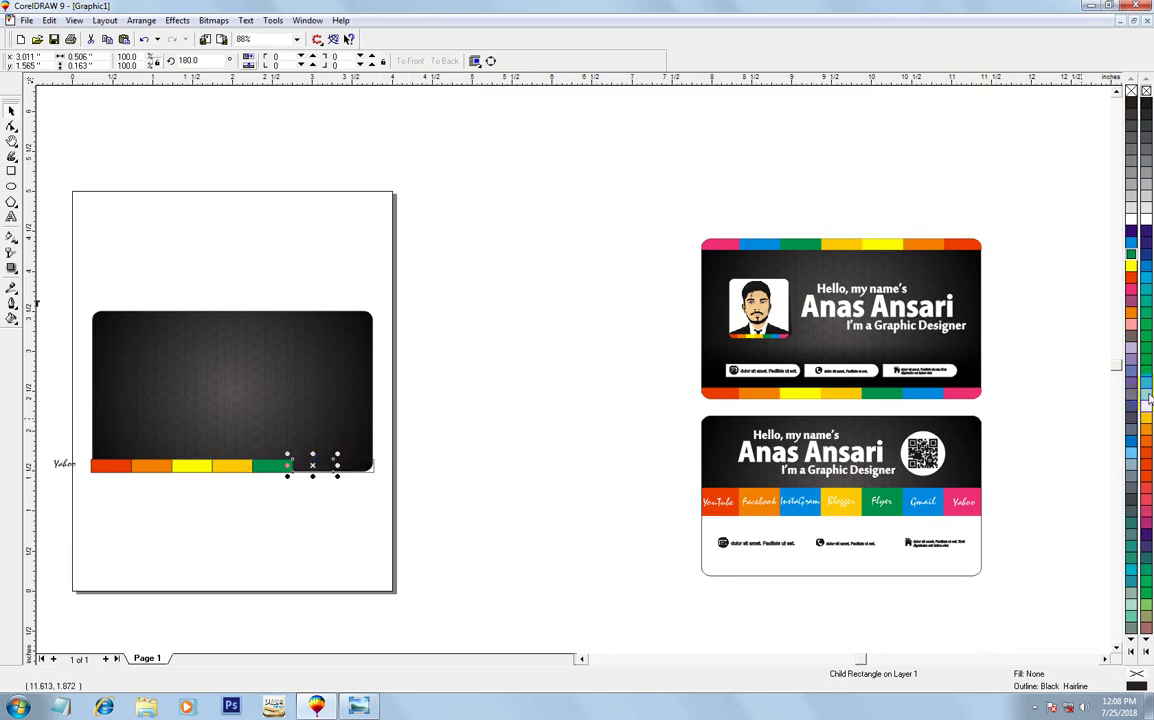
left_click(1132, 248)
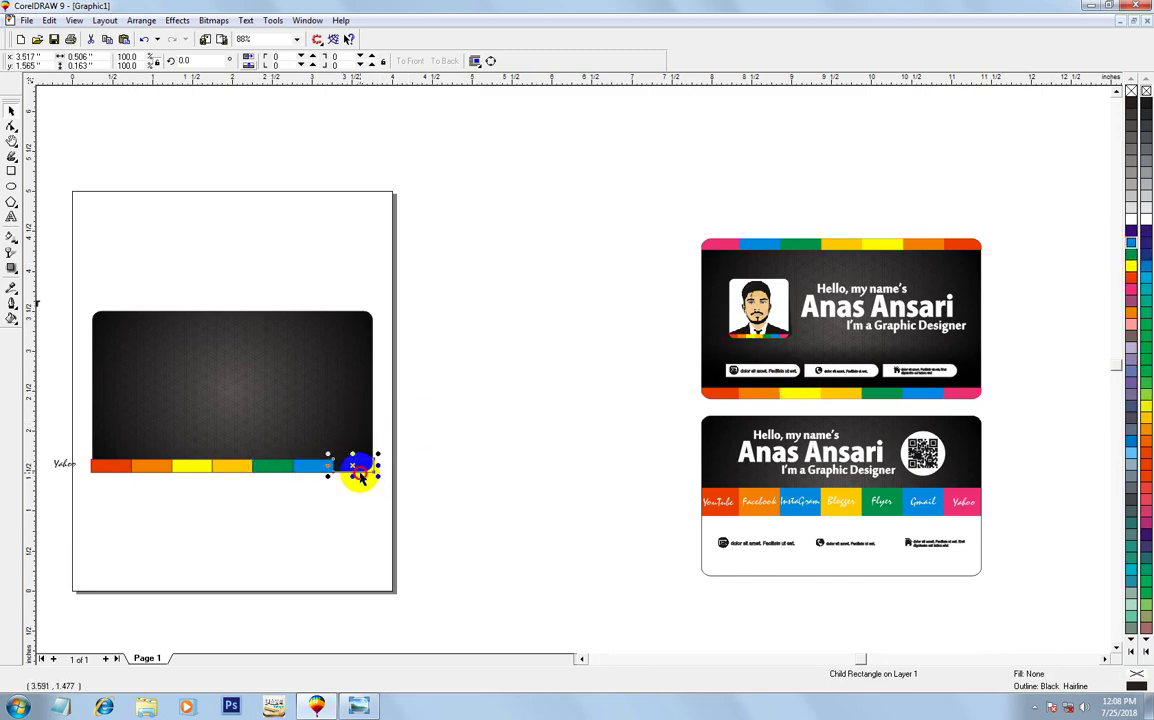
left_click(1132, 295)
left_click(330, 553)
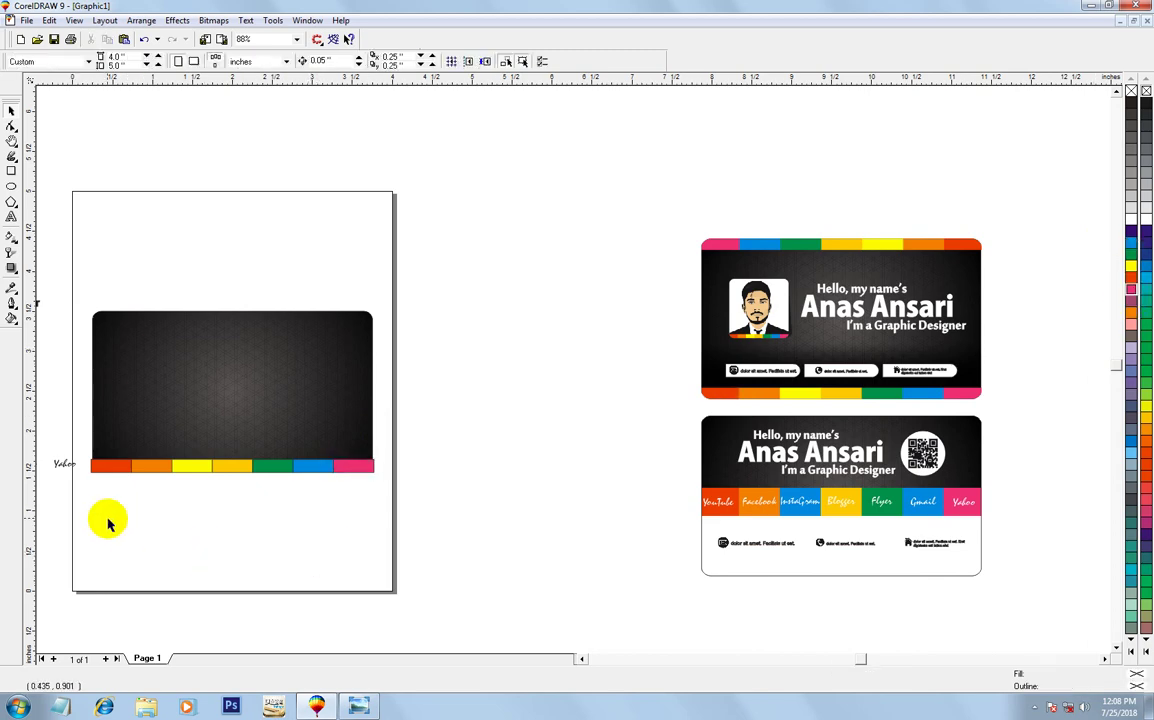
mouse_move(75, 476)
left_mouse_down()
mouse_move(144, 488)
mouse_move(497, 398)
left_mouse_up()
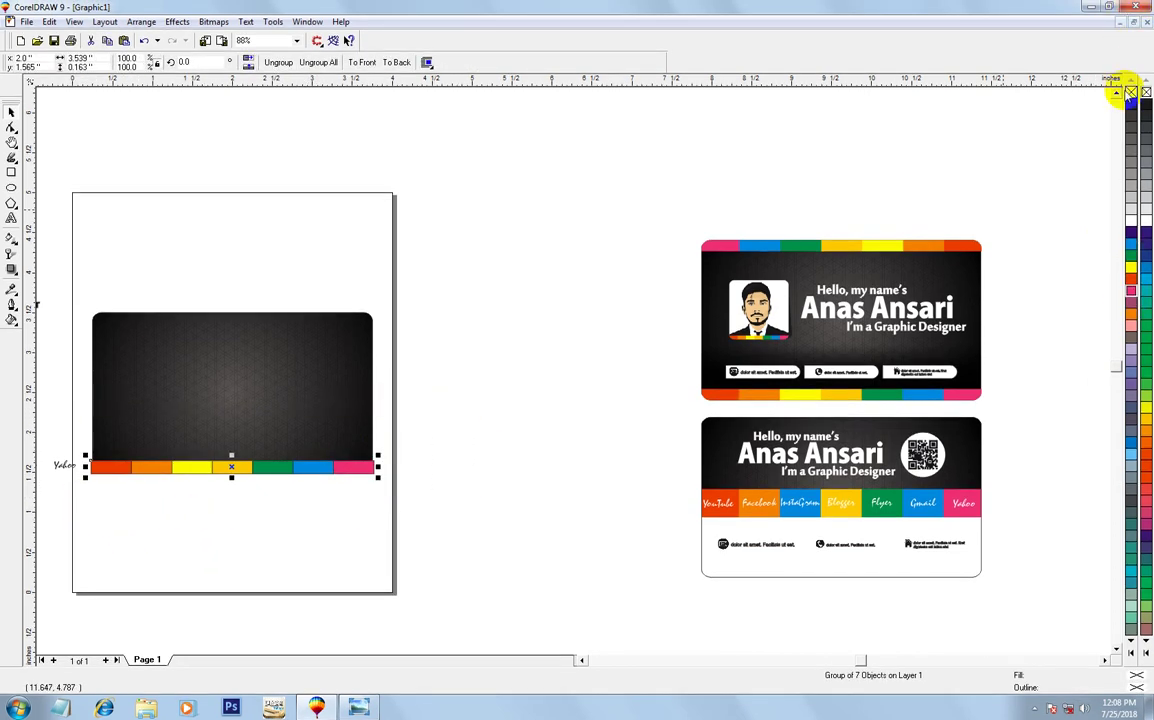
Flip a copy of the colour strip onto the card's top, group both strips, and send them behind the card
left_click_drag(231, 455, 238, 322)
left_click(248, 60)
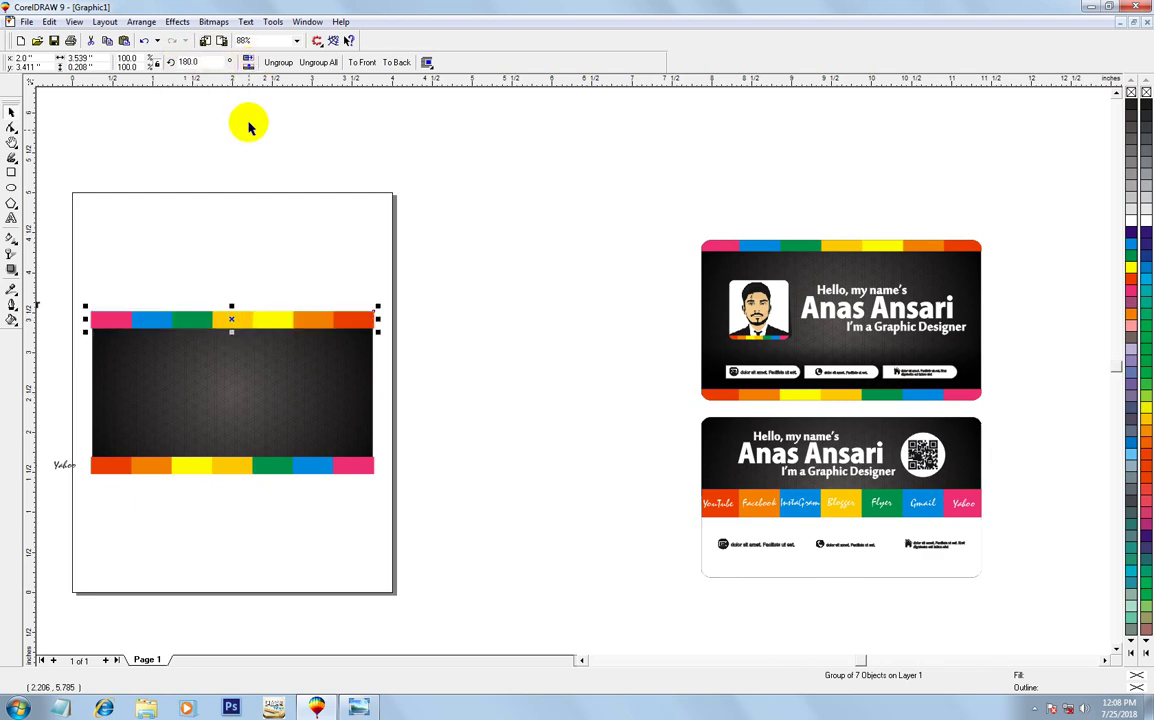
left_click(251, 468, "shift")
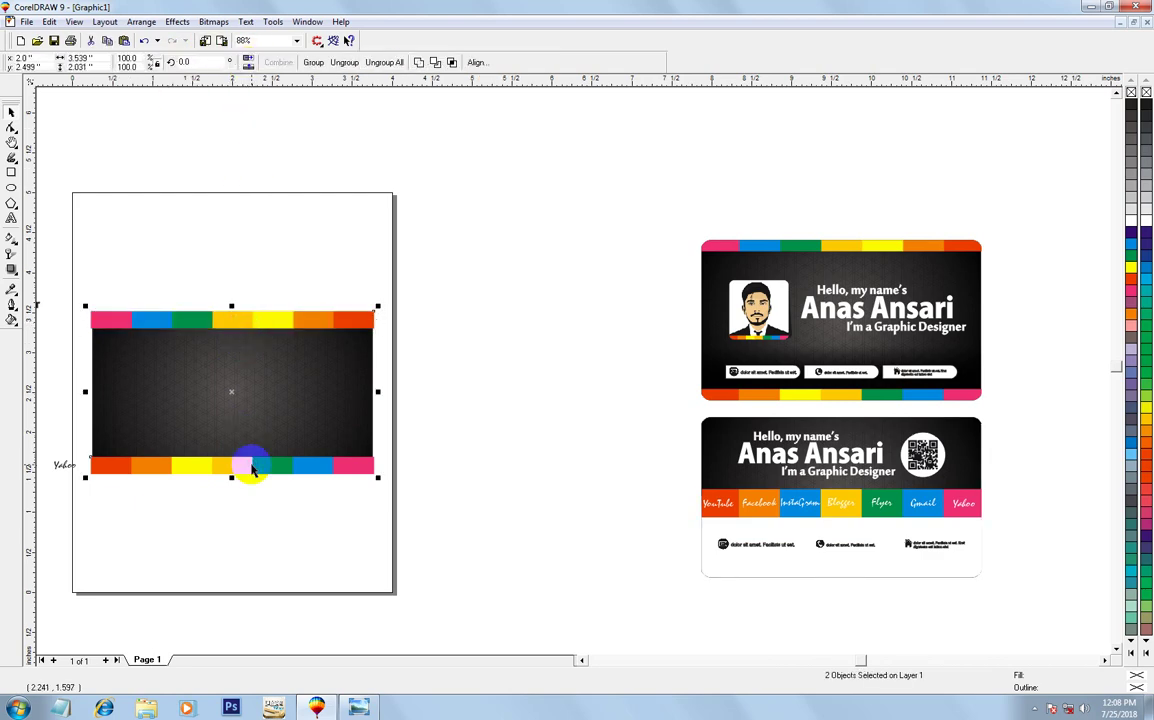
key("ctrl+g")
key("shift+Page_Down")
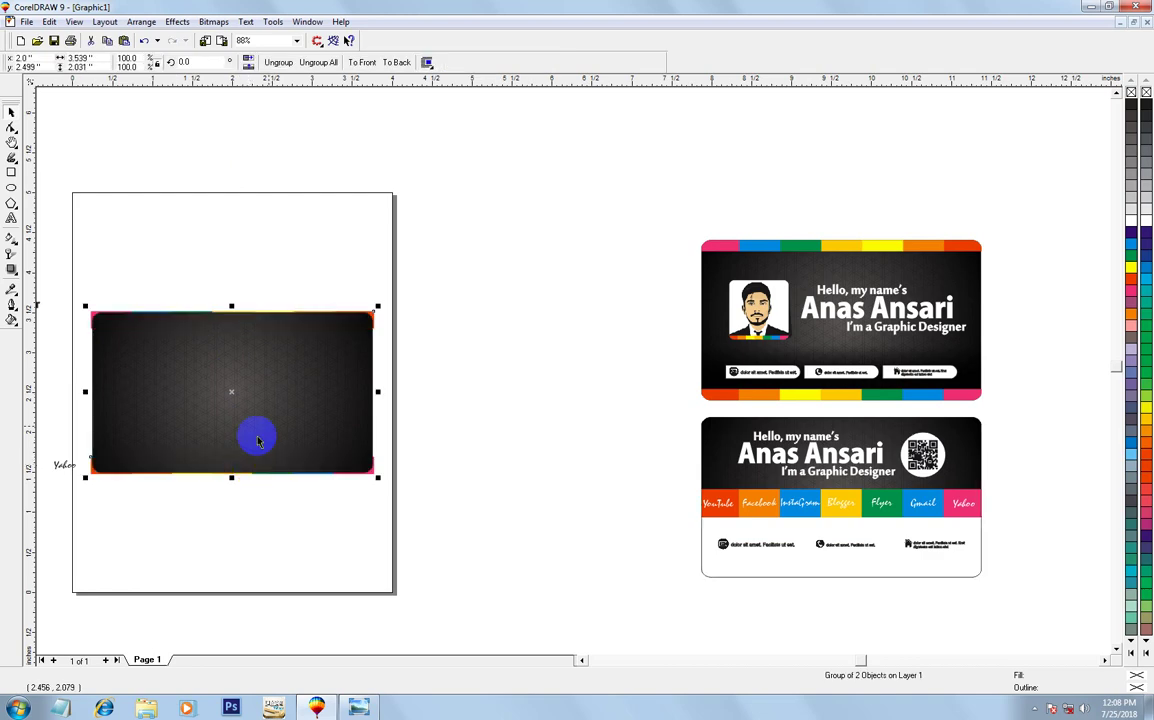
PowerClip the grouped colour strips inside the dark card
left_click(309, 391, "shift")
left_click(425, 314)
left_click(365, 316)
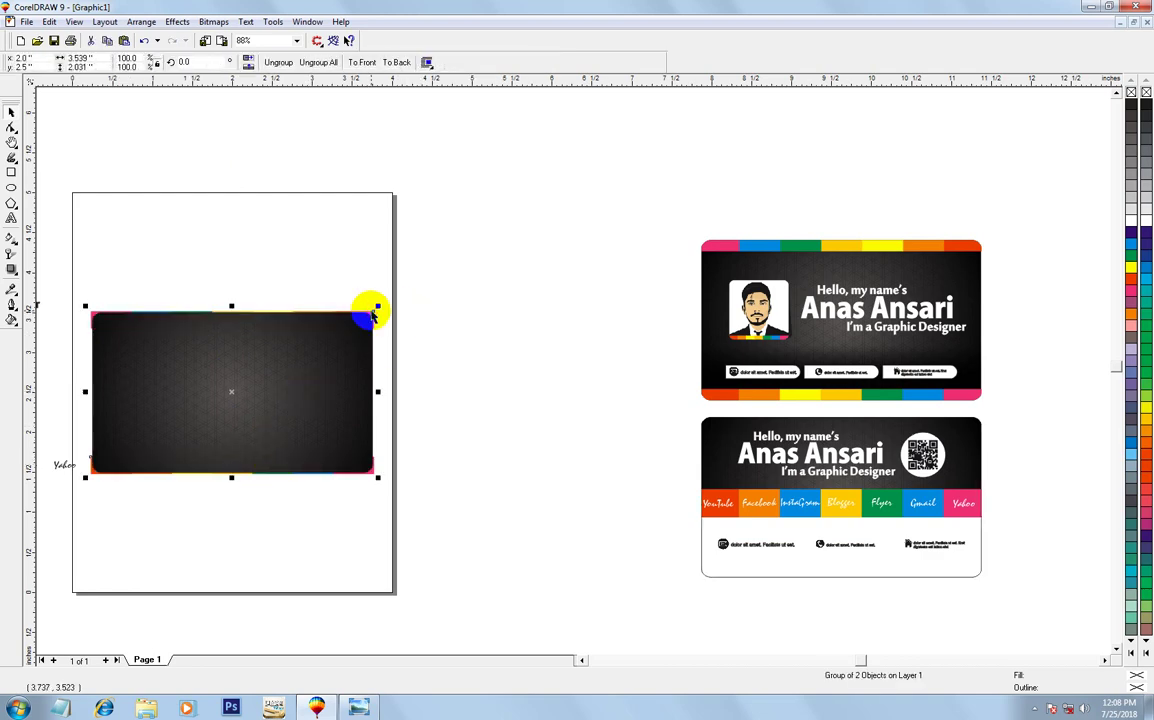
left_click(301, 433)
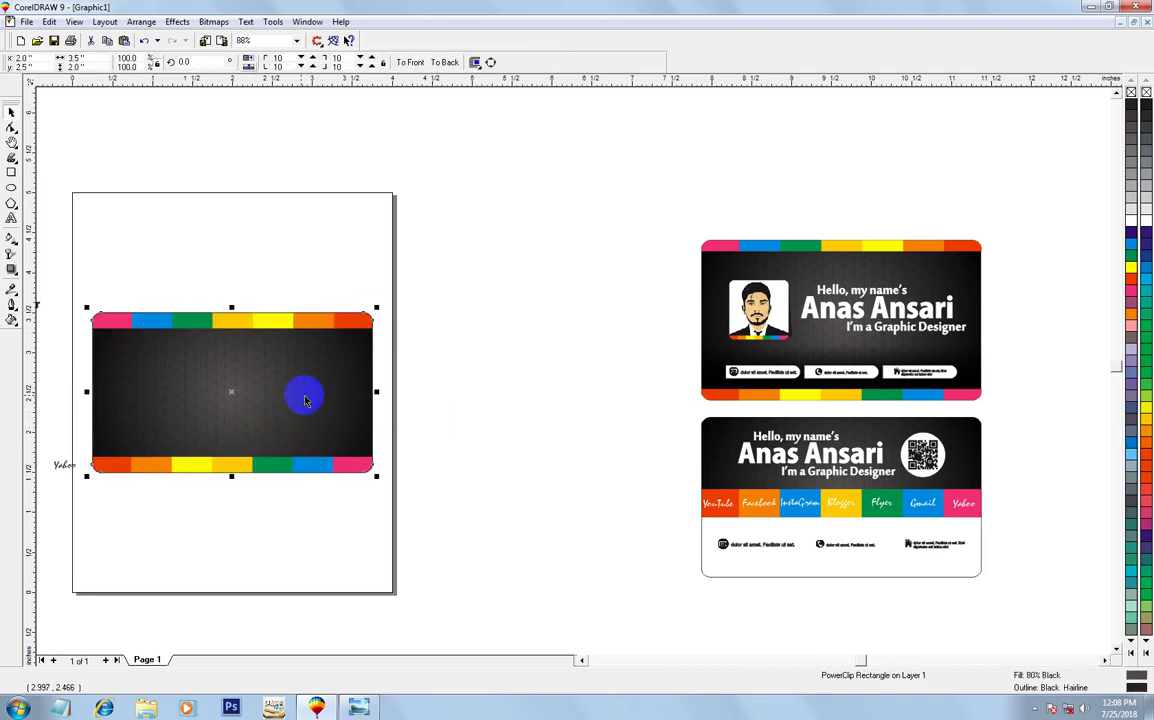
Adjust the top and bottom strips inside the card's clipped contents, then finish editing
left_click(242, 410, "ctrl")
left_click(268, 322)
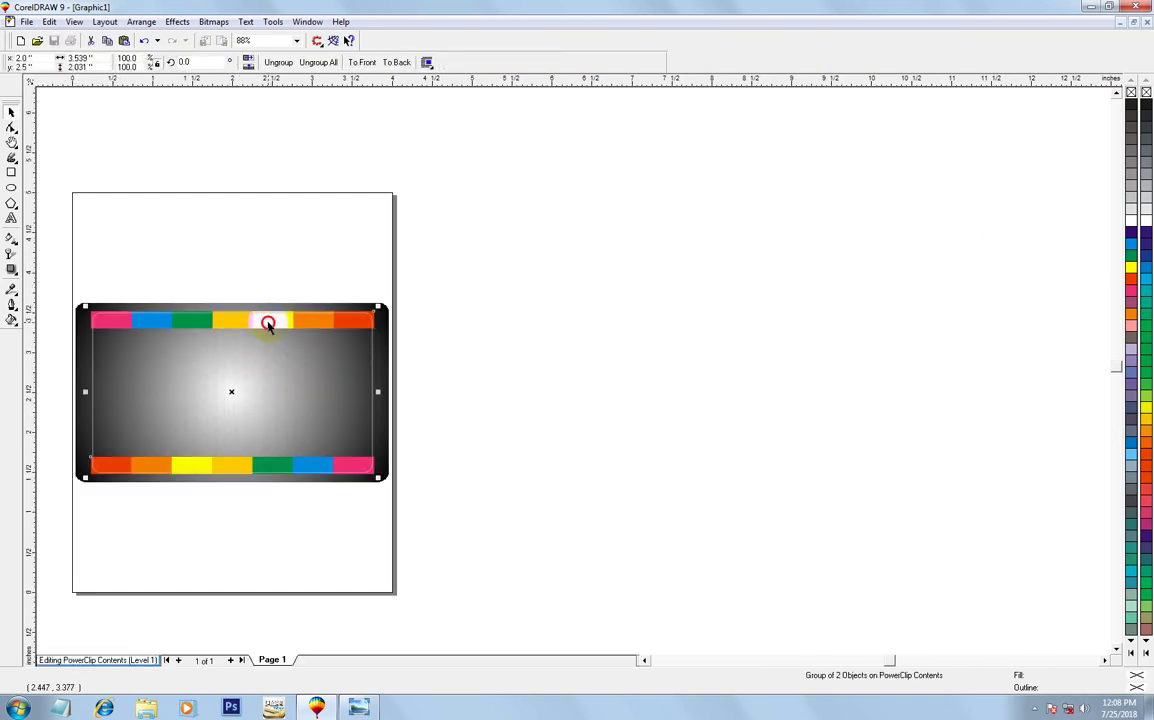
left_click(222, 324, "ctrl")
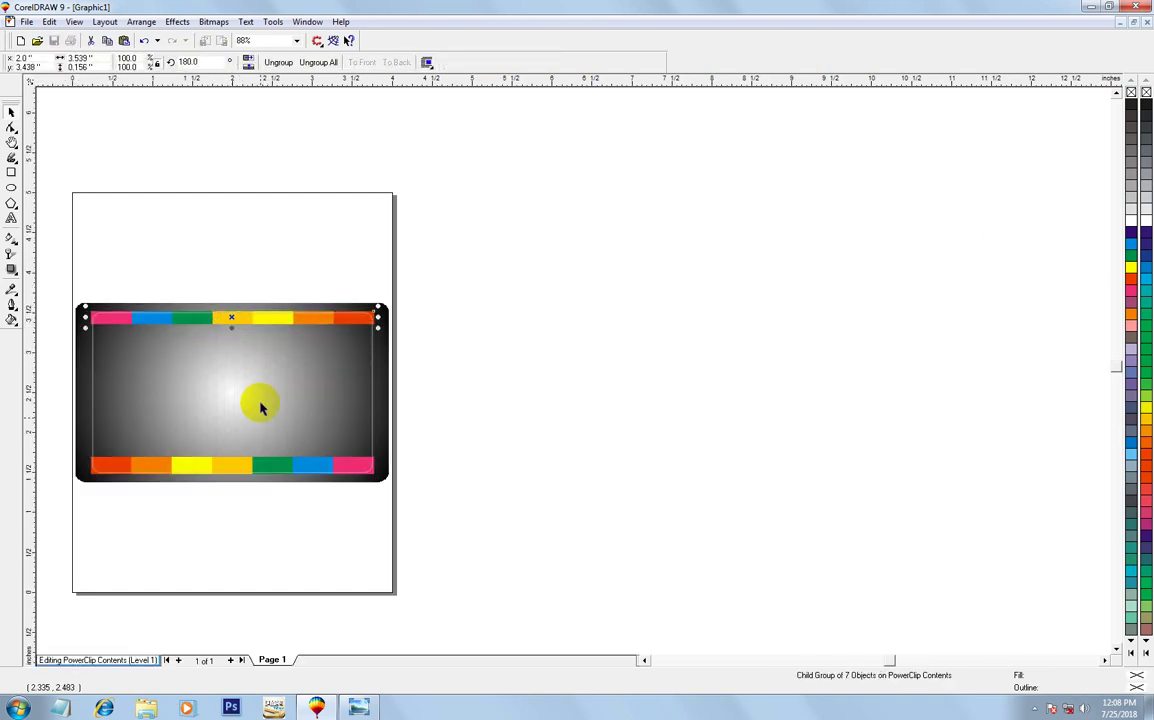
left_click(230, 463, "ctrl")
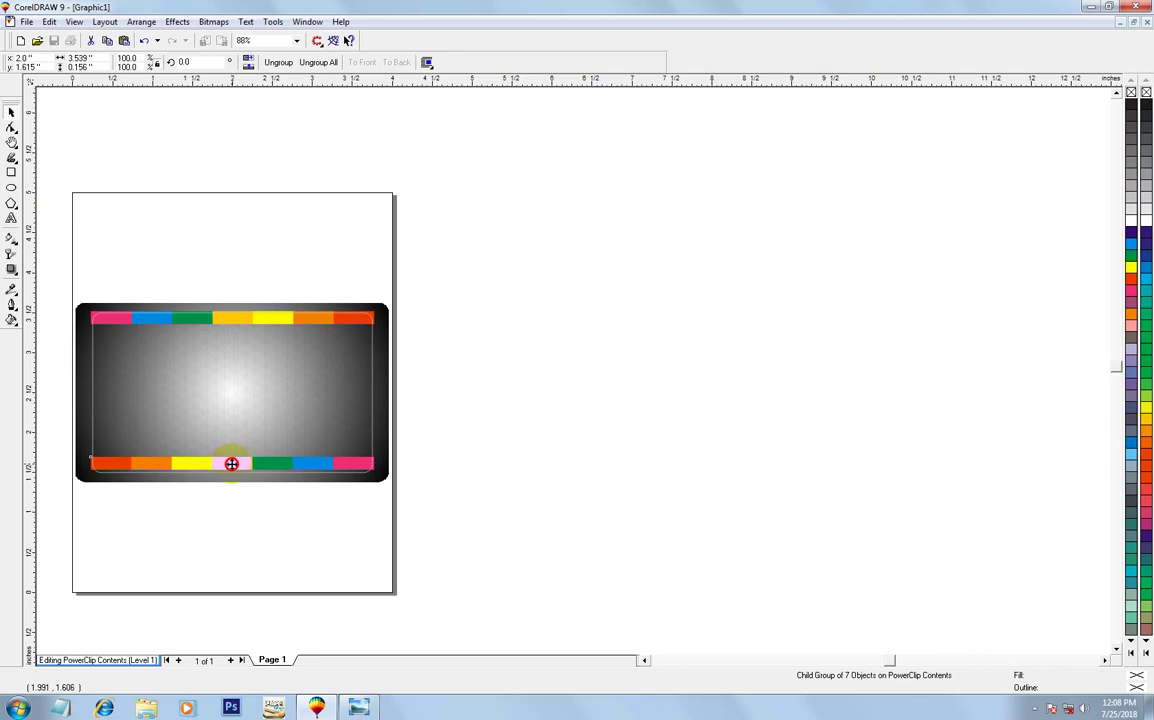
left_click(232, 465)
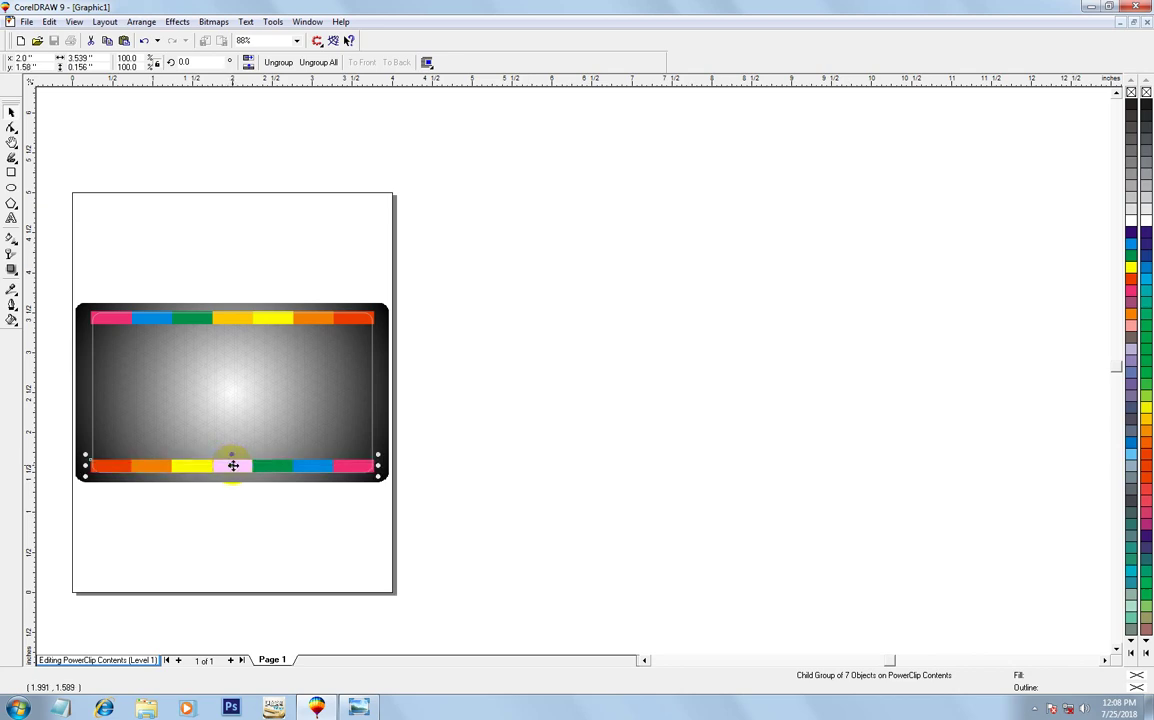
left_click(399, 458, "ctrl")
left_click(440, 462)
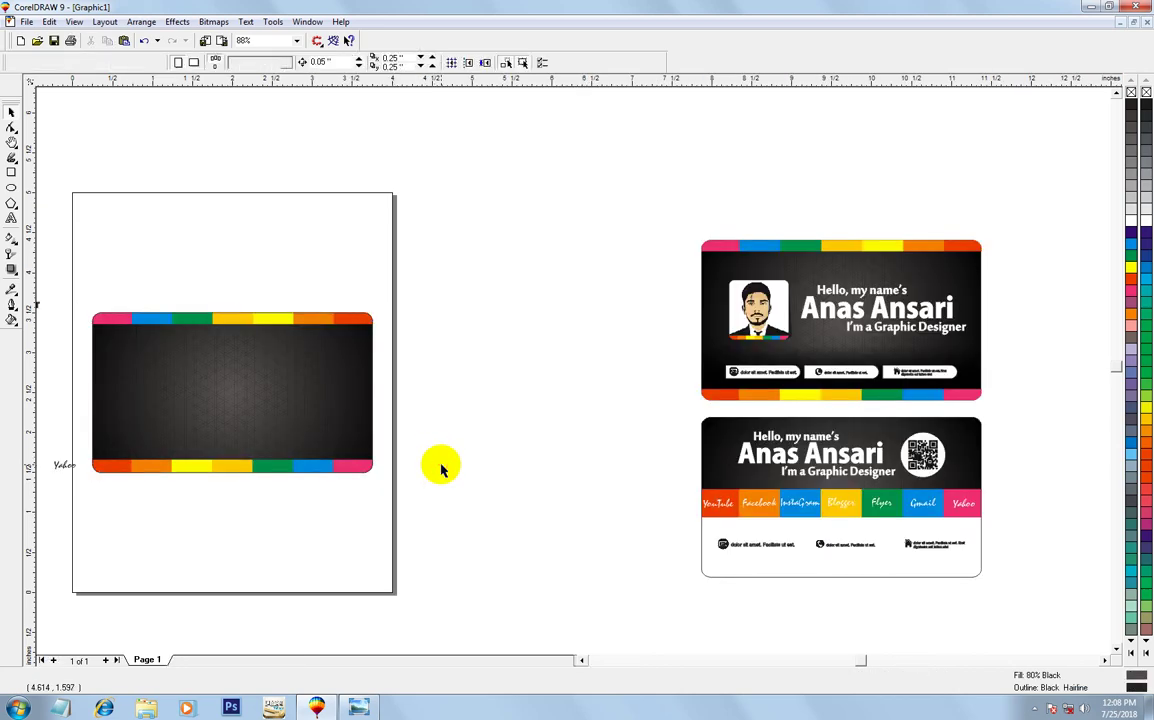
right_click(458, 304)
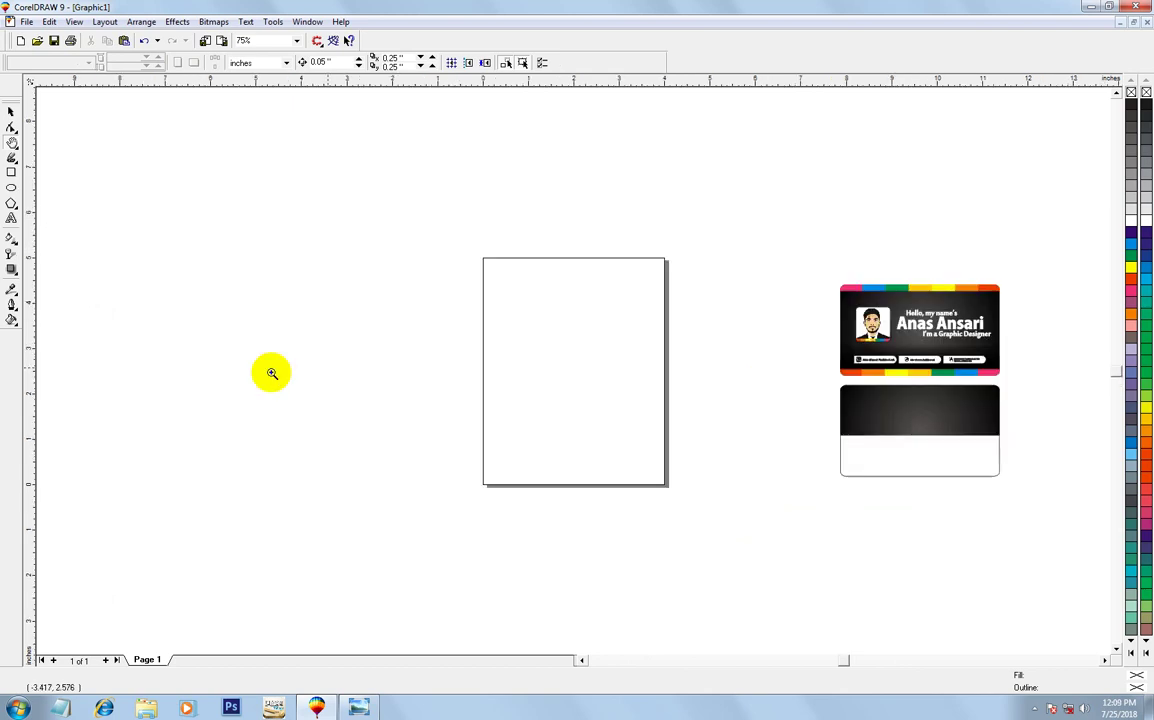
left_click_drag(386, 228, 990, 515)
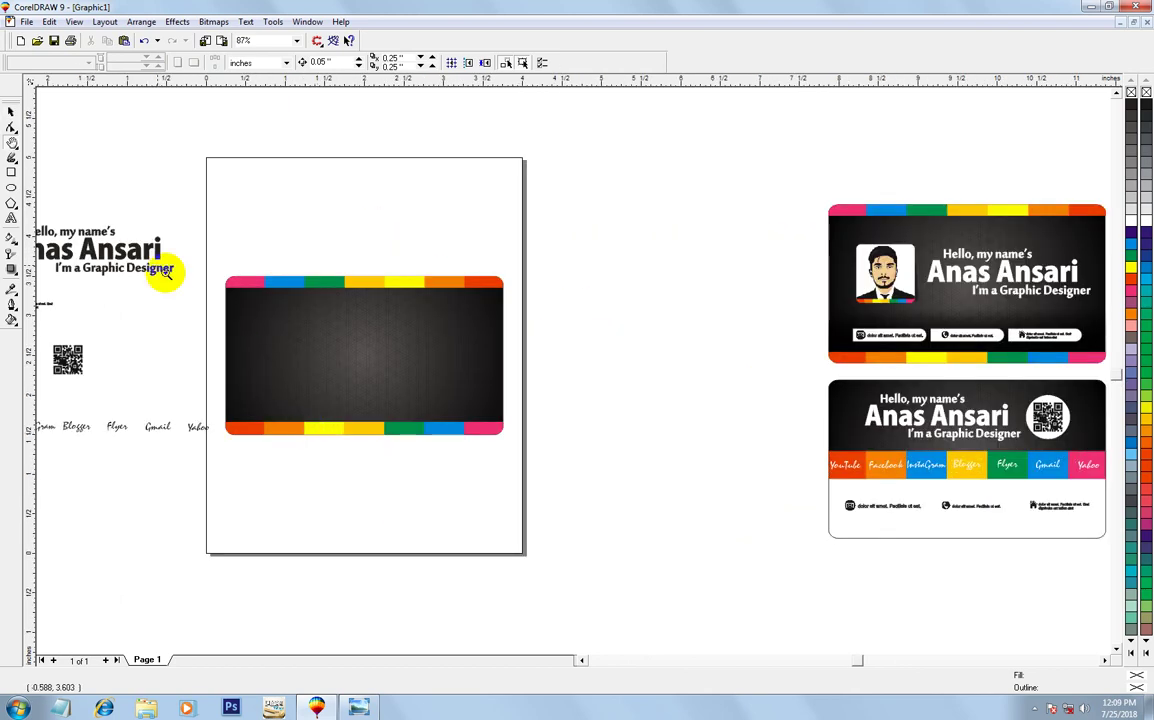
right_click(402, 382)
Draw a white-filled square on the card's upper left
left_click_drag(809, 502, 304, 227)
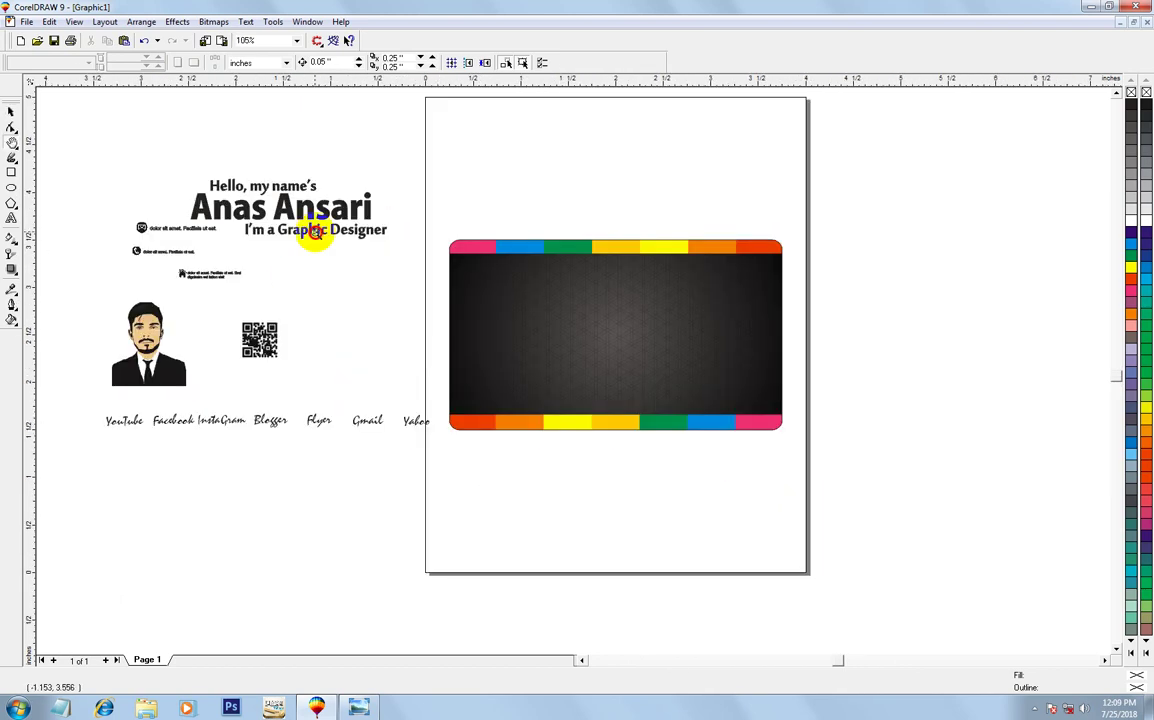
left_click_drag(741, 486, 319, 232)
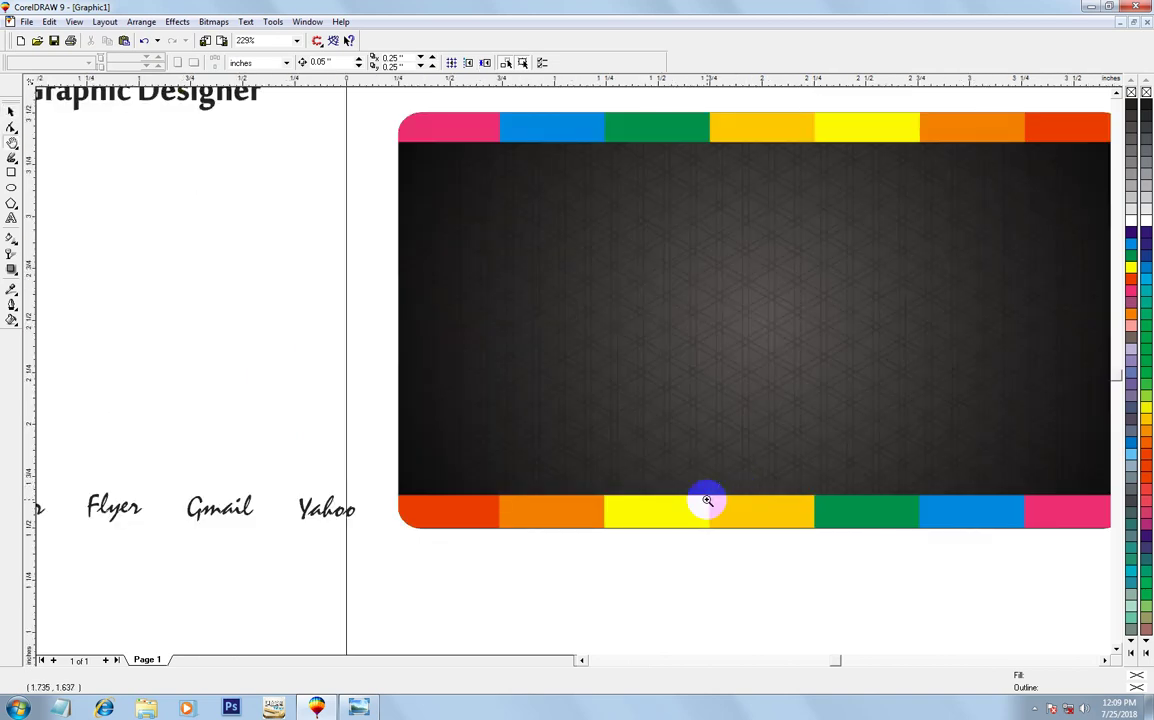
left_click(11, 172)
left_click_drag(460, 213, 628, 380)
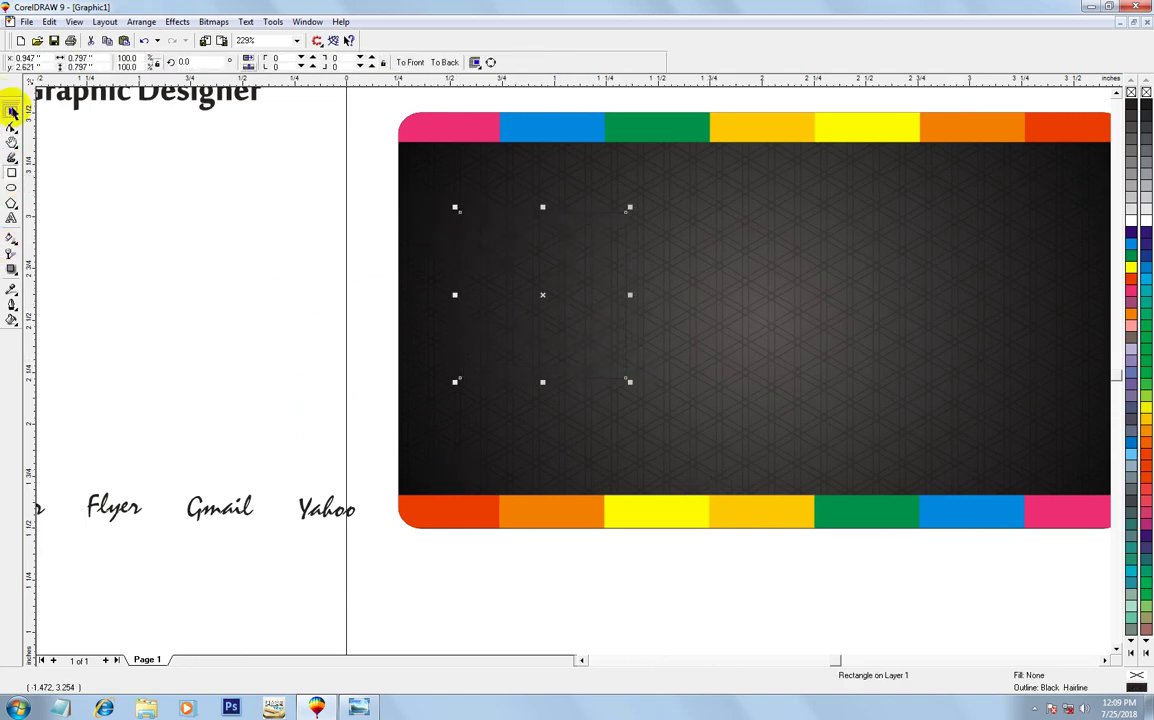
left_click_drag(468, 250, 468, 228)
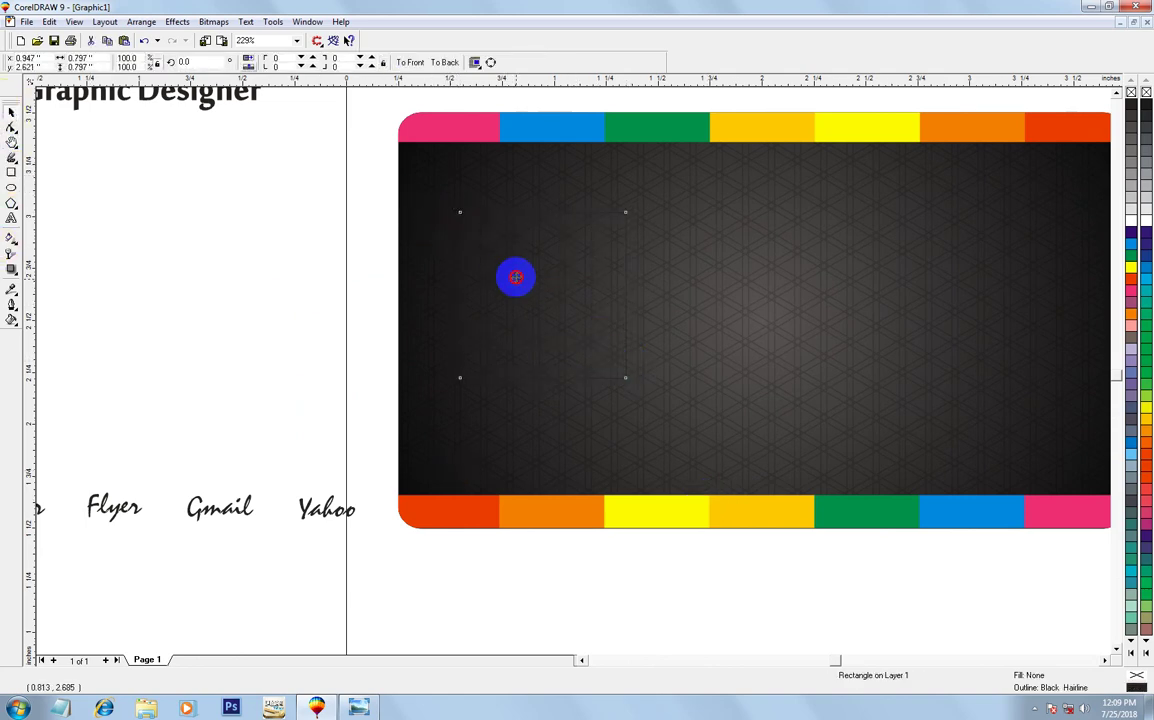
left_click(1128, 216)
Round the square's corners to 10 and remove its outline
scroll(451, 190, "down", 3)
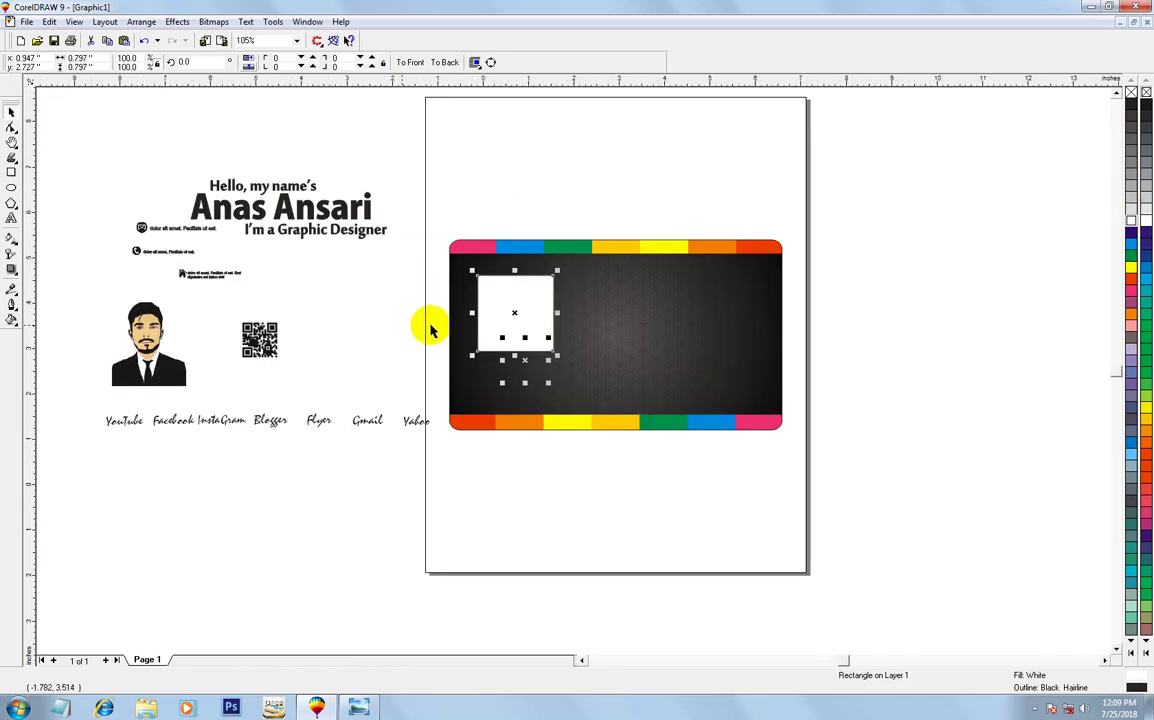
scroll(430, 328, "down", 3)
scroll(405, 330, "up", 6)
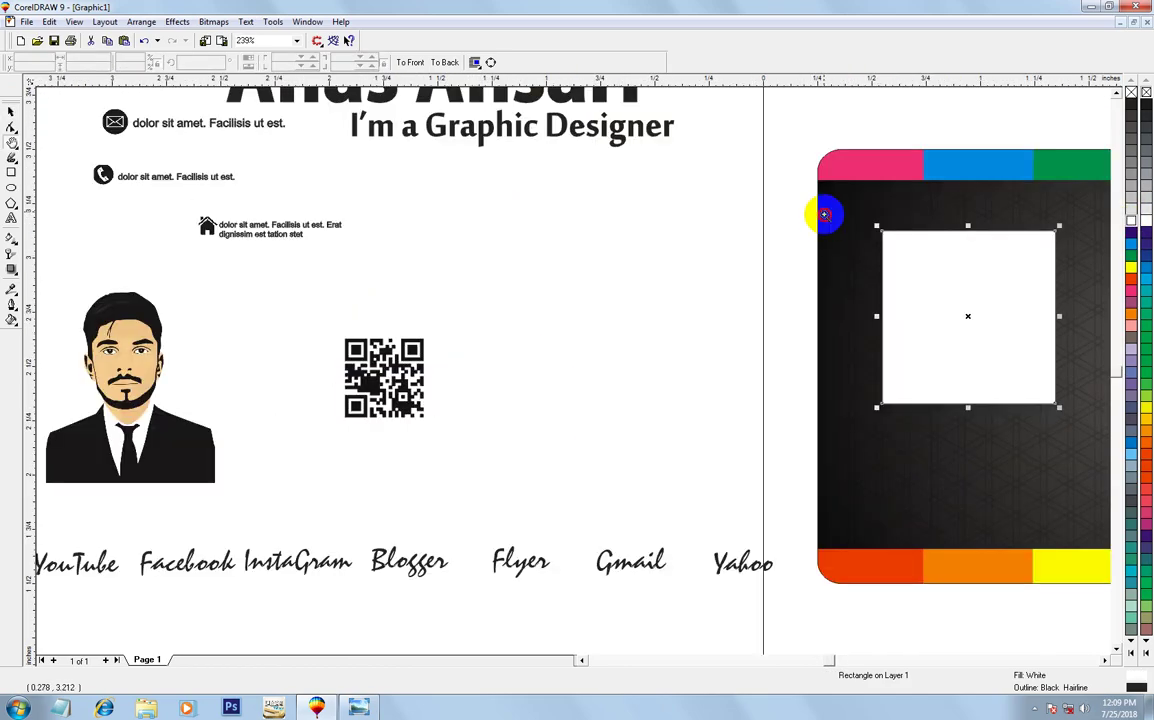
scroll(430, 296, "up", 3)
left_click(8, 112)
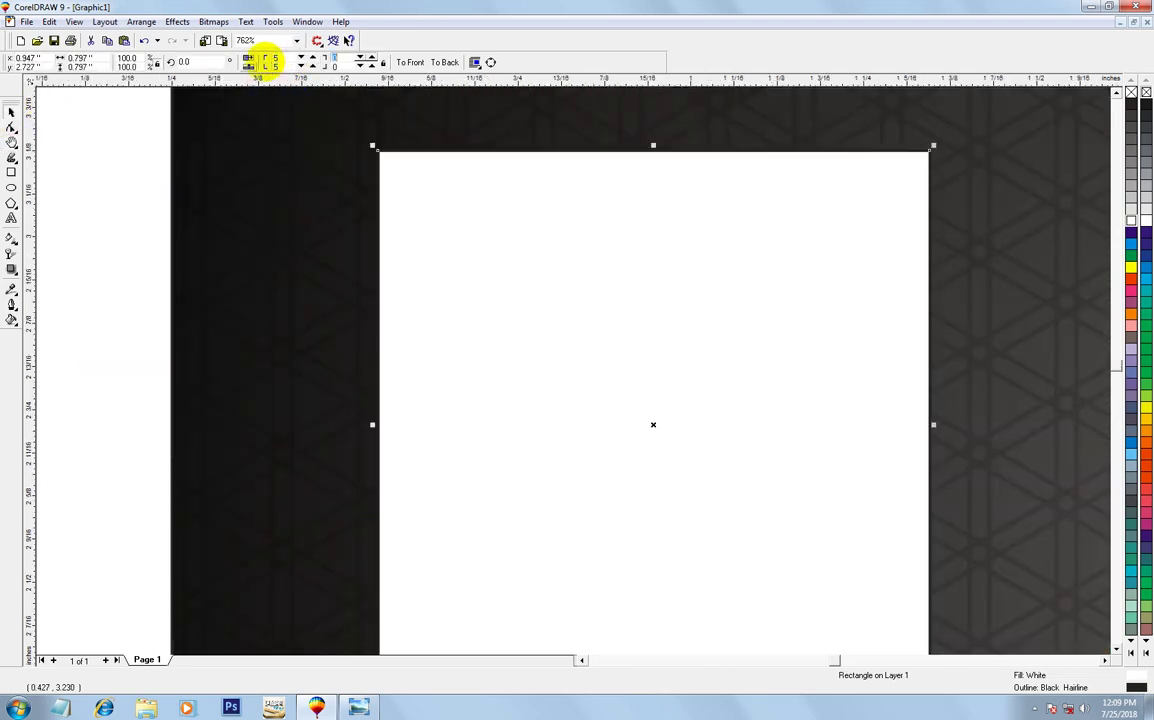
key("F3")
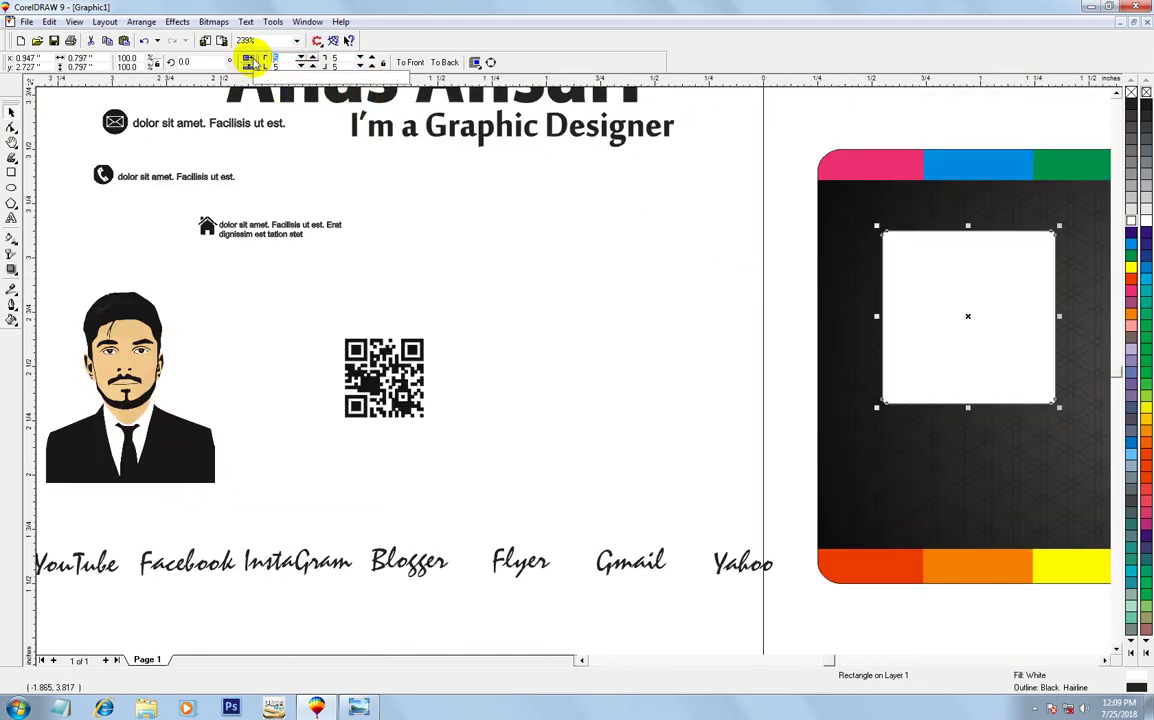
type("10")
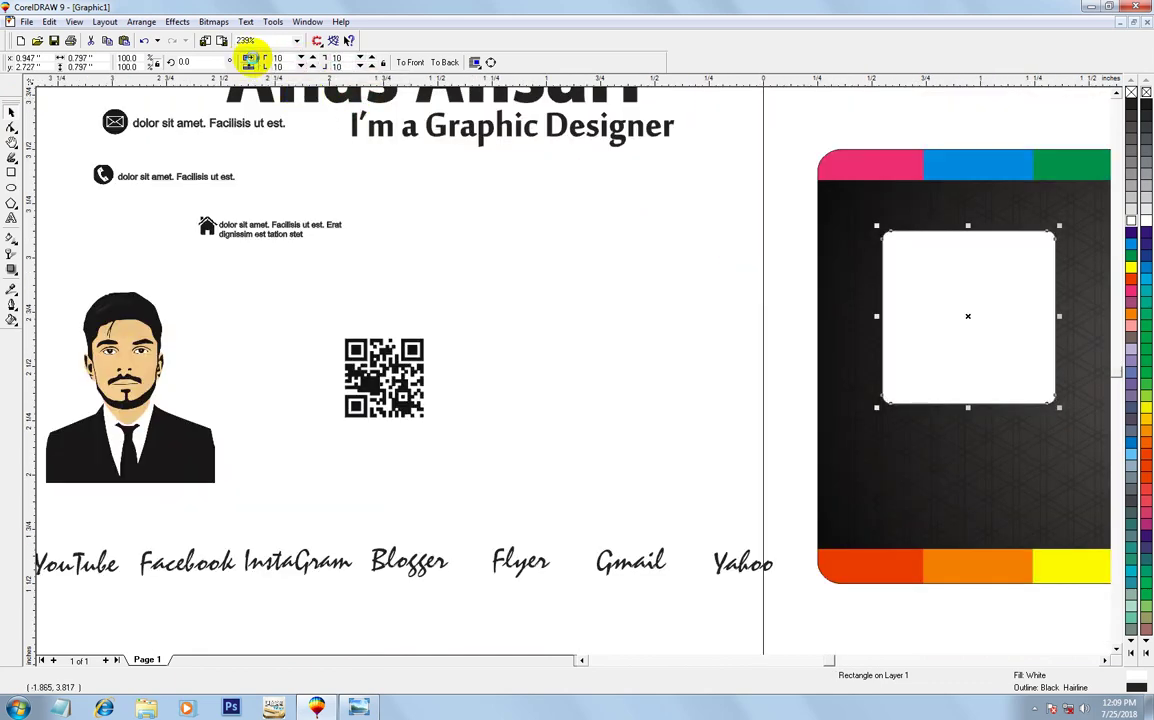
key("shift+F2")
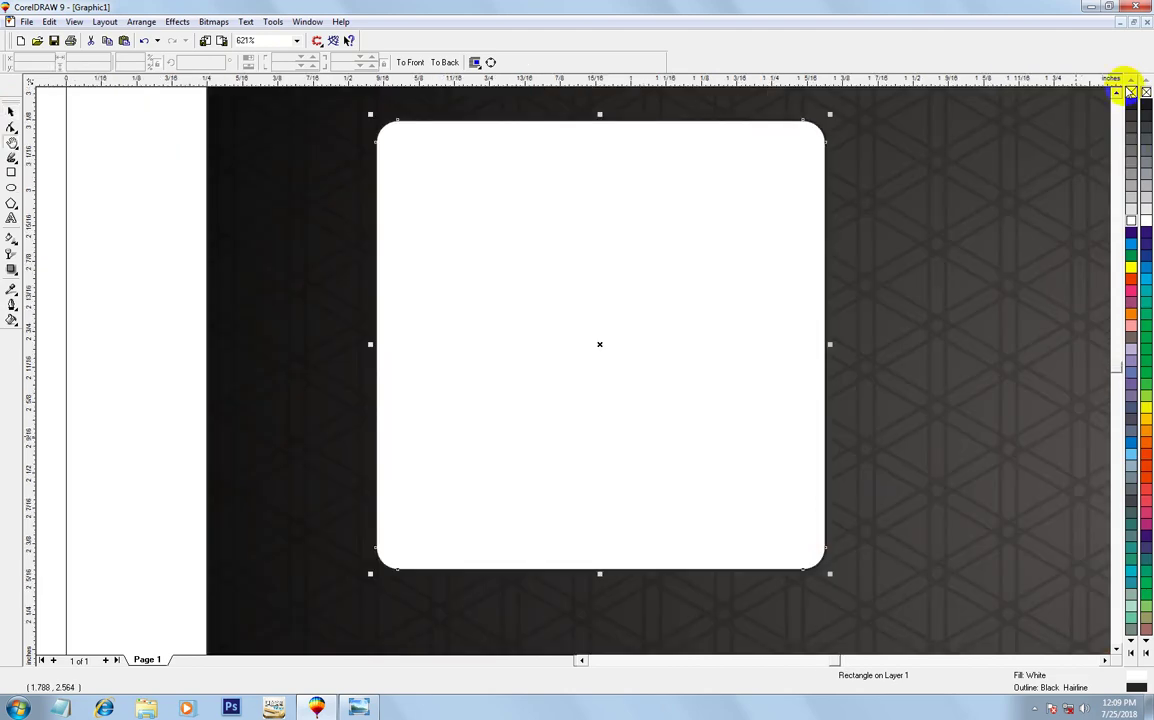
right_click(1130, 92)
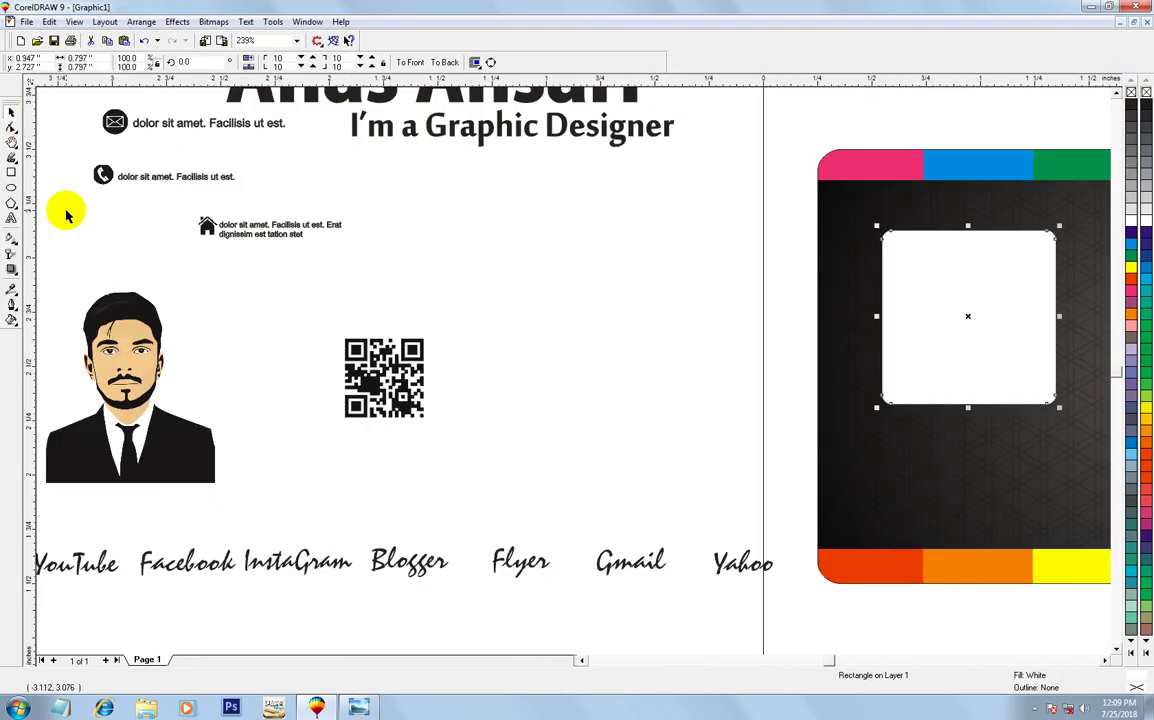
Move the portrait onto the card and centre it on the white frame
left_click_drag(87, 395, 623, 383)
key("shift+F9")
key("shift+F9")
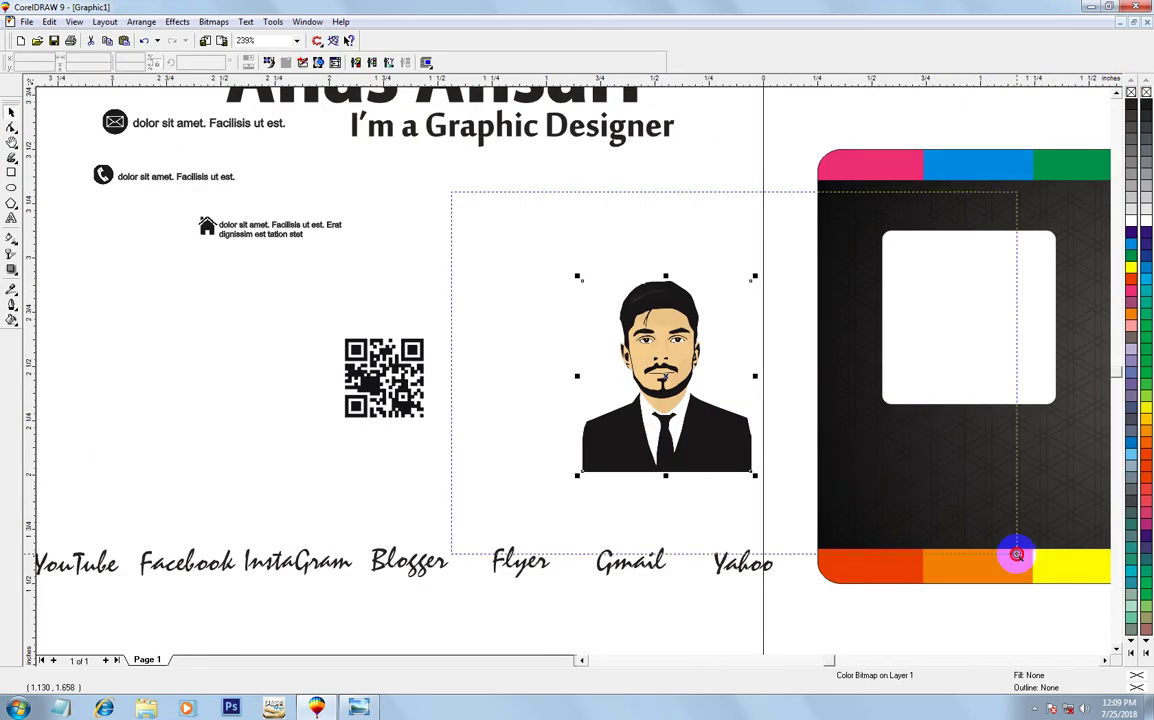
scroll(1085, 569, "up", 1)
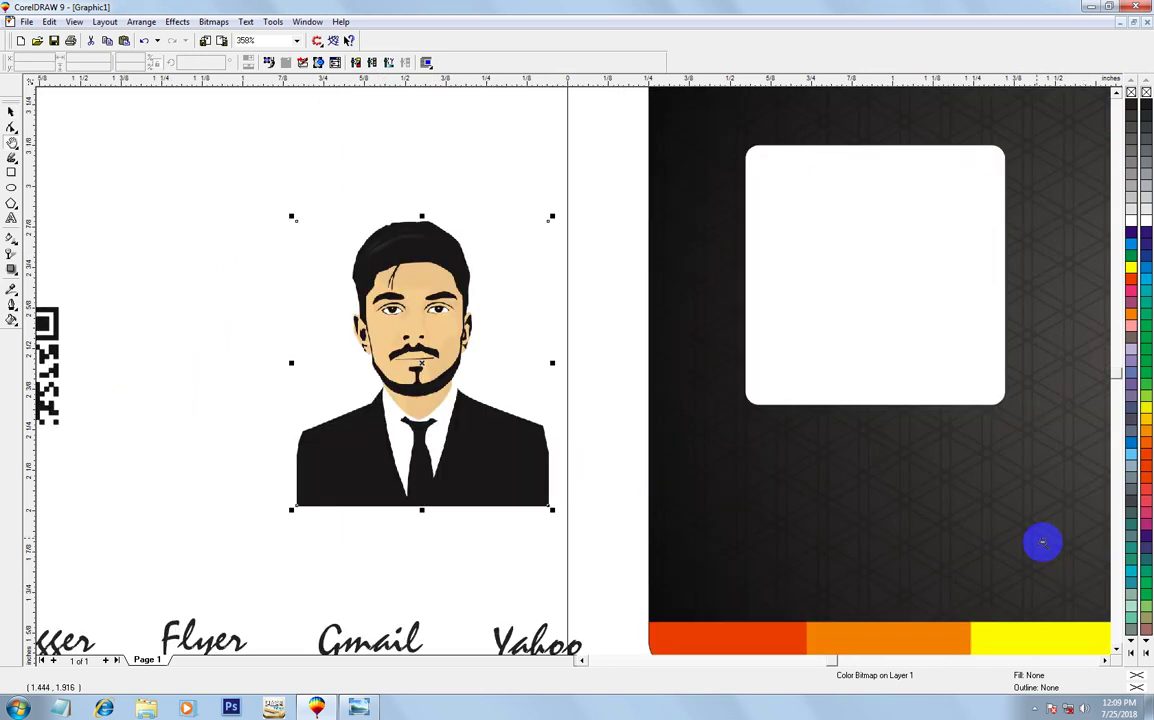
left_click(871, 330, "shift")
key("c")
key("e")
mouse_move(912, 369)
left_mouse_down()
mouse_move(915, 382)
mouse_move(926, 368)
left_mouse_up()
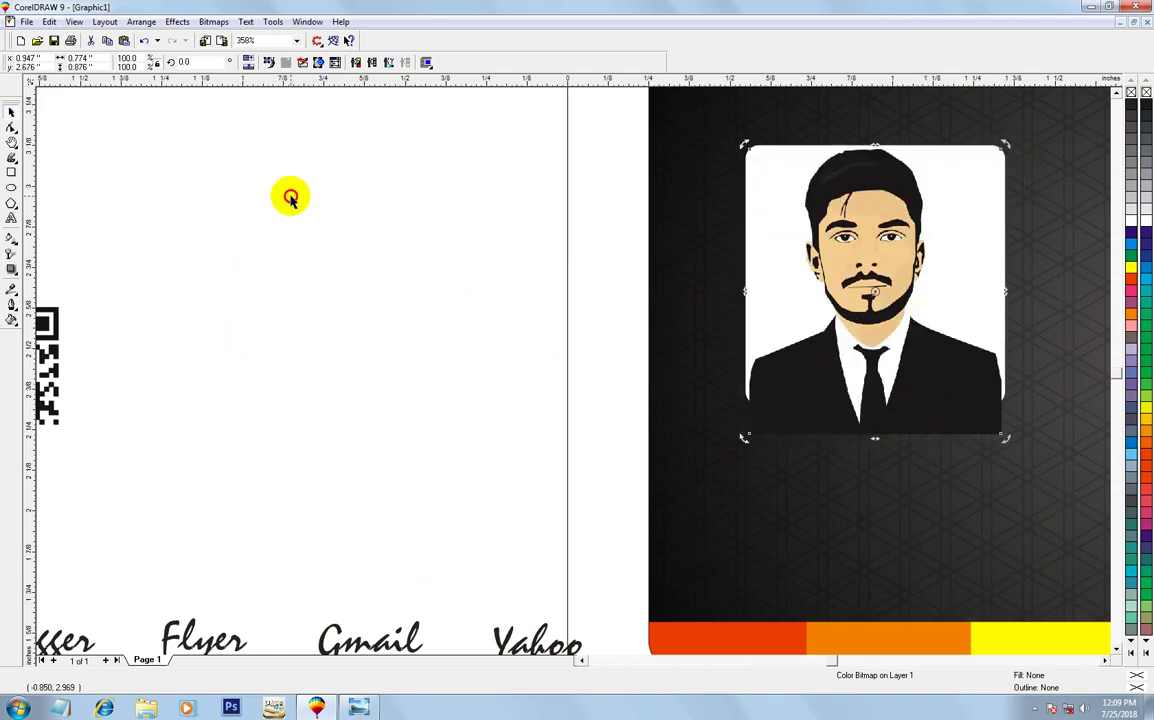
Shrink the white frame slightly to fit the portrait
left_click(285, 192)
key("F10")
key("space")
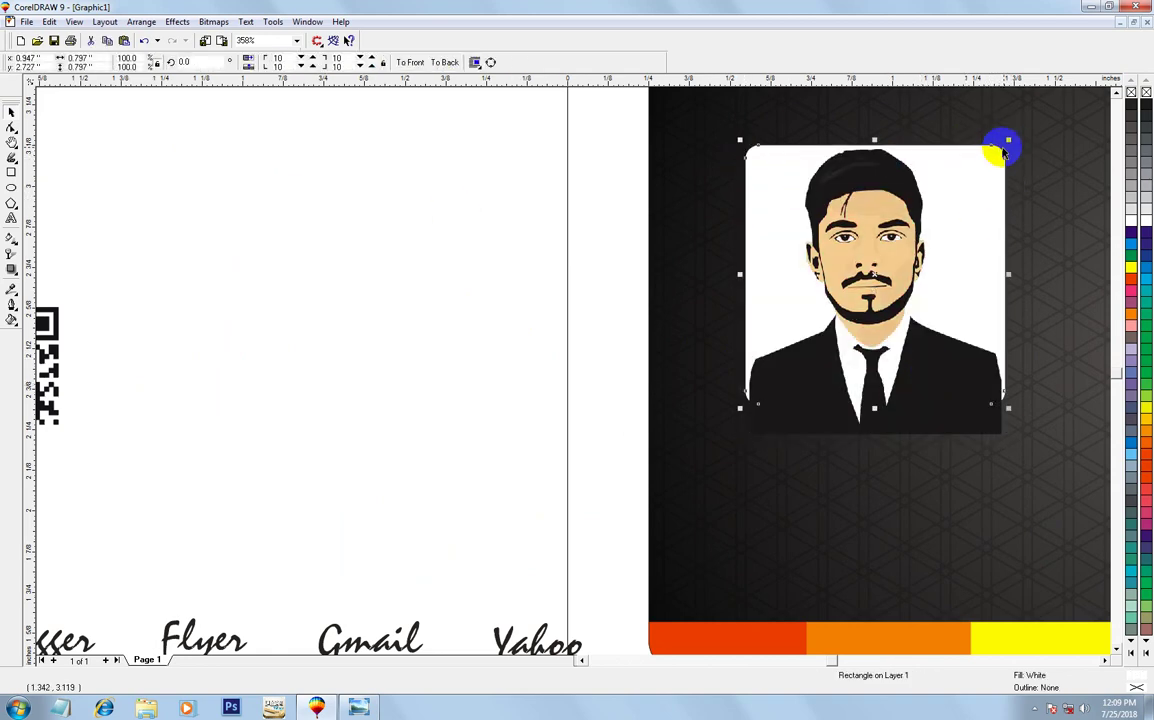
left_click_drag(1007, 143, 1004, 147)
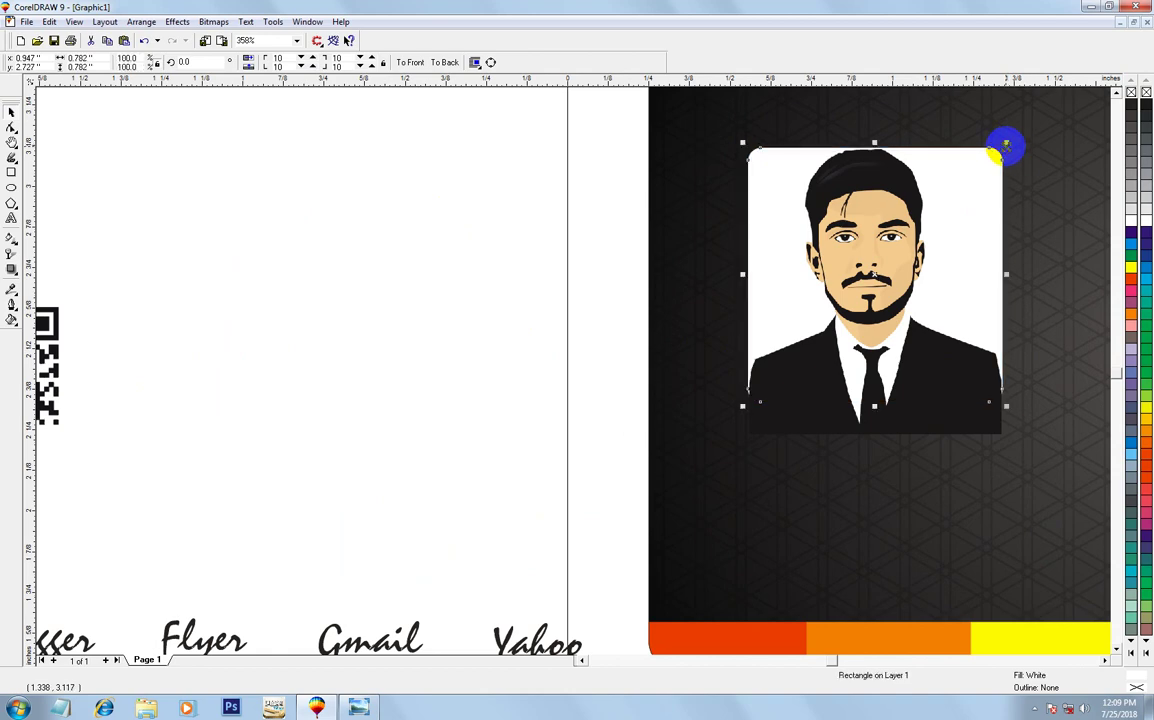
left_click(806, 412)
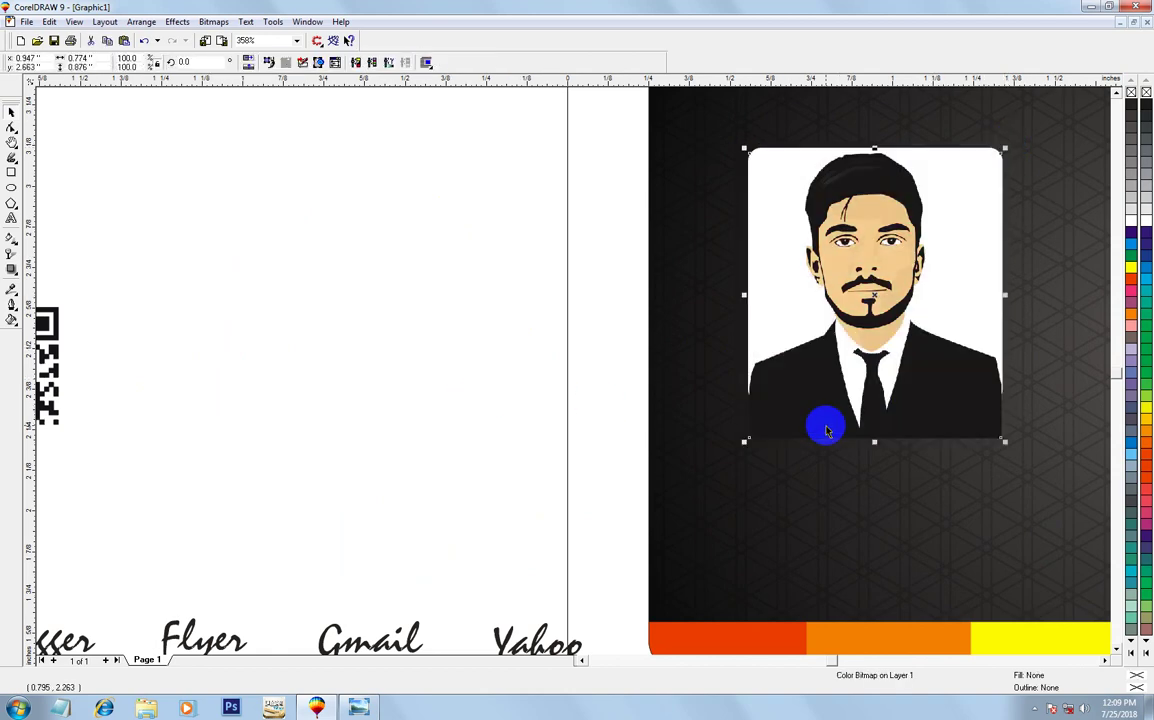
key("shift+F9")
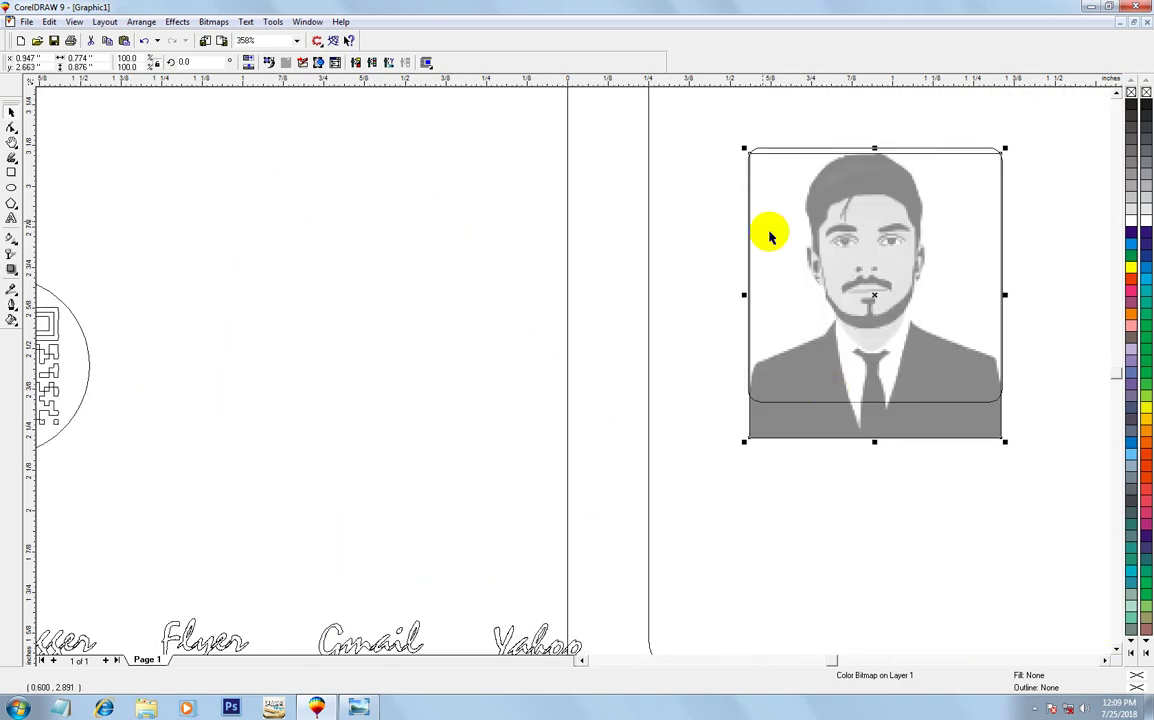
key("shift+F9")
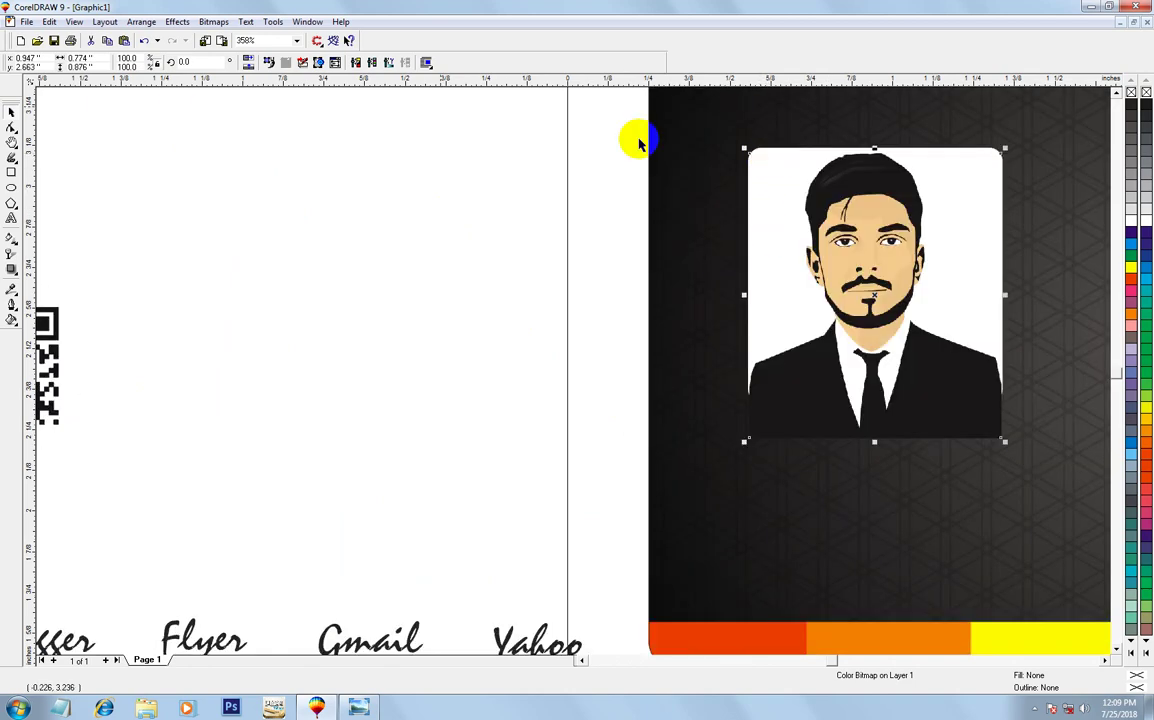
key("shift+F9")
PowerClip the portrait into the rounded white frame and return to full-colour view
left_click(178, 22)
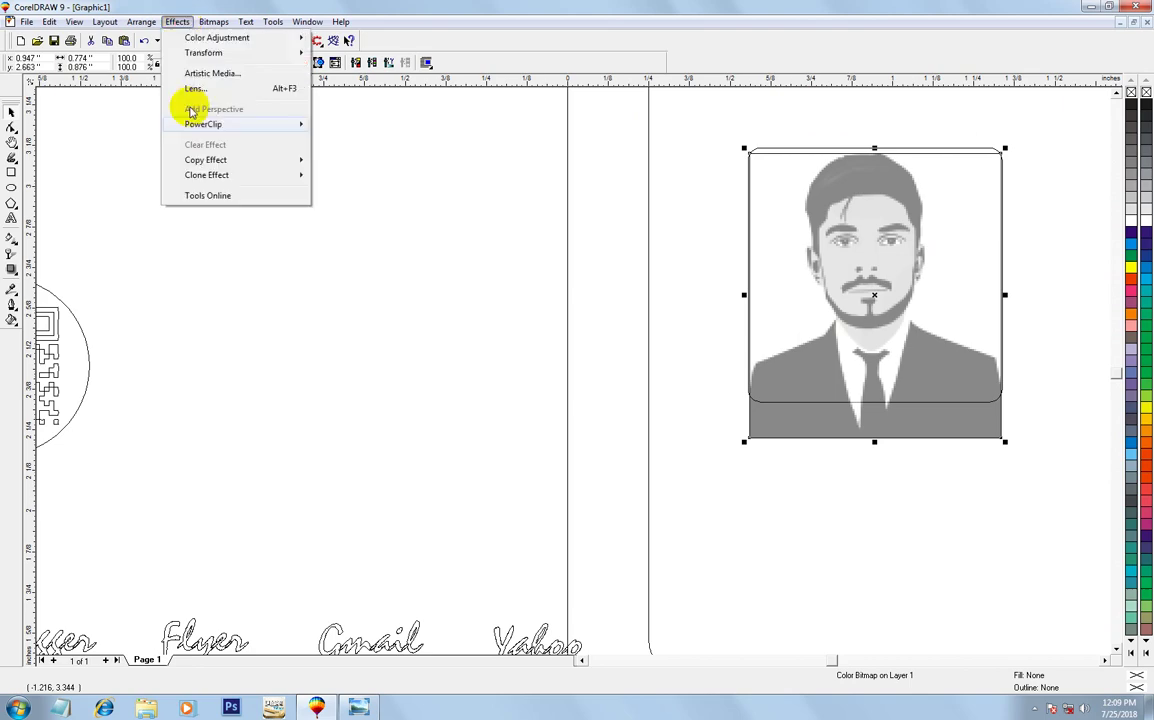
left_click(394, 123)
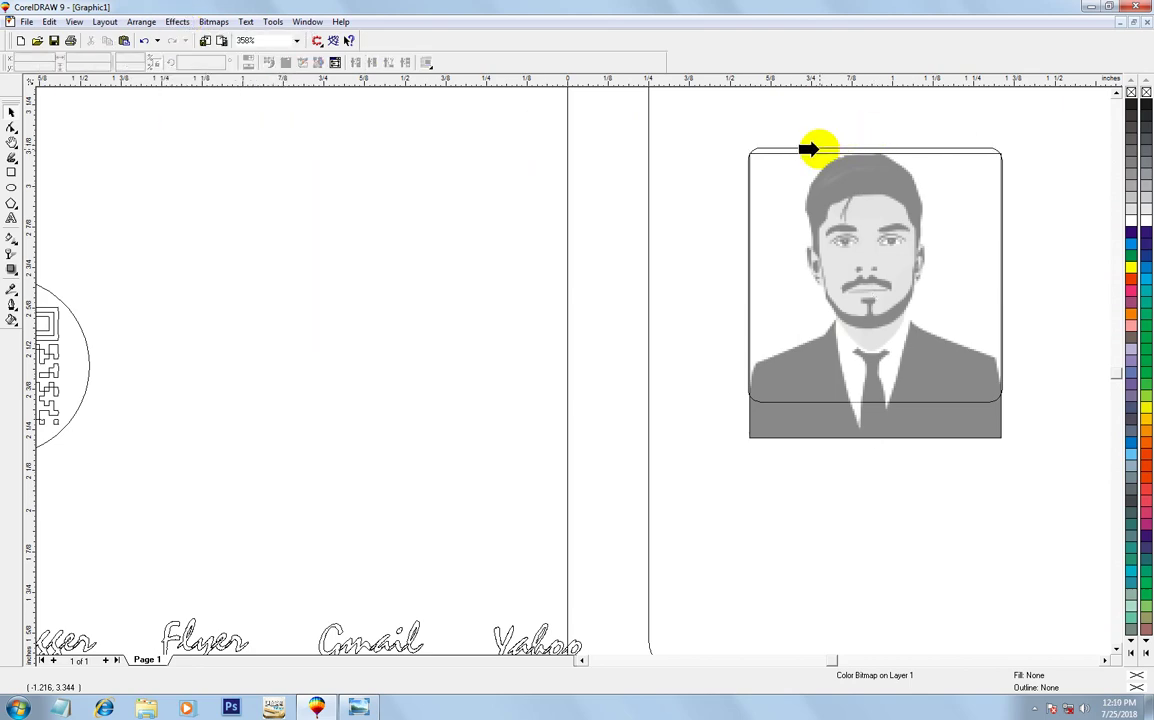
left_click(817, 152)
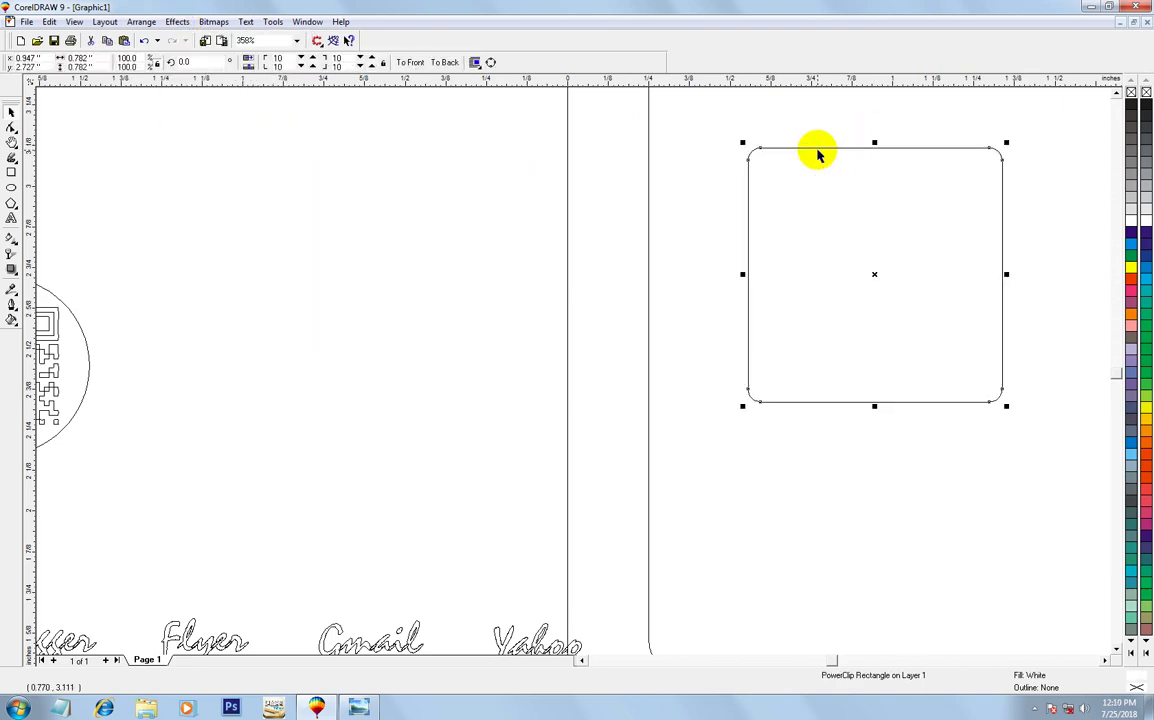
key("shift+F9")
left_click(1004, 255)
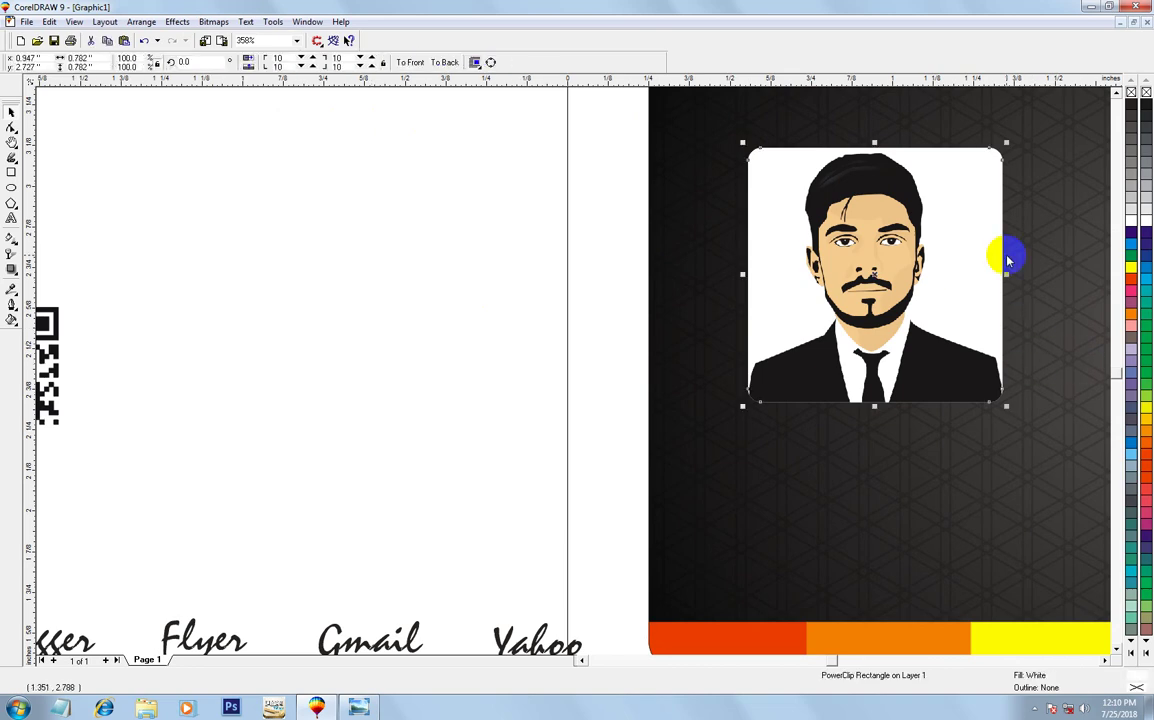
left_click(399, 360)
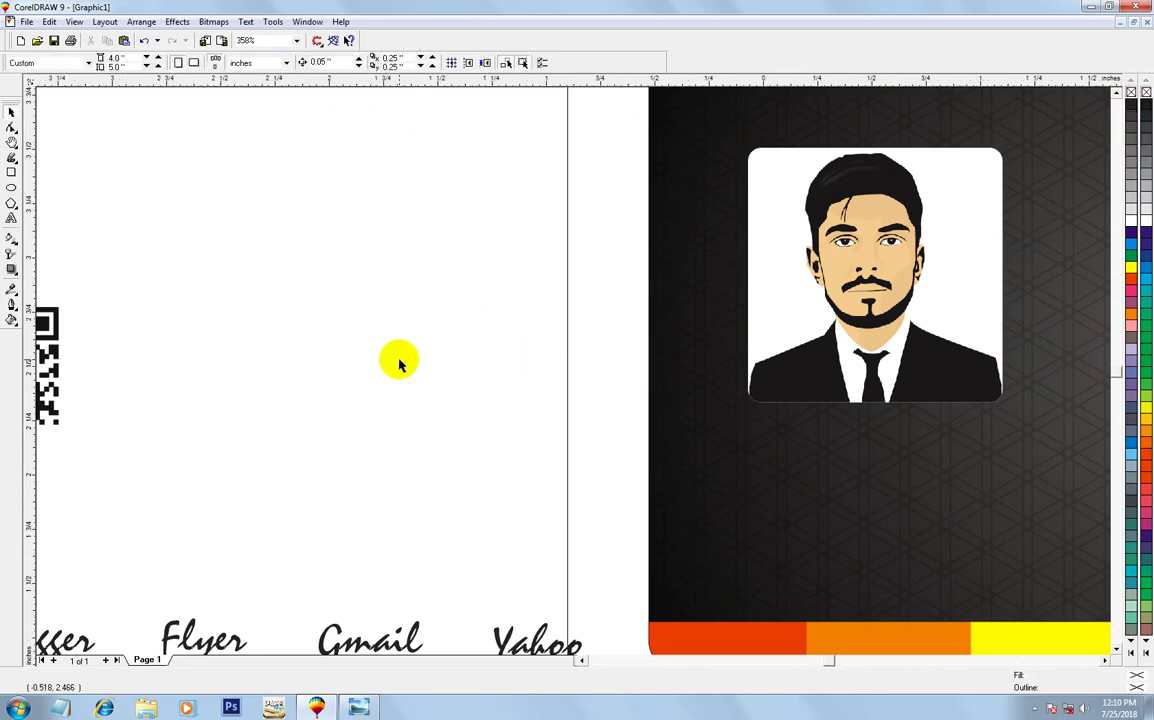
key("F3")
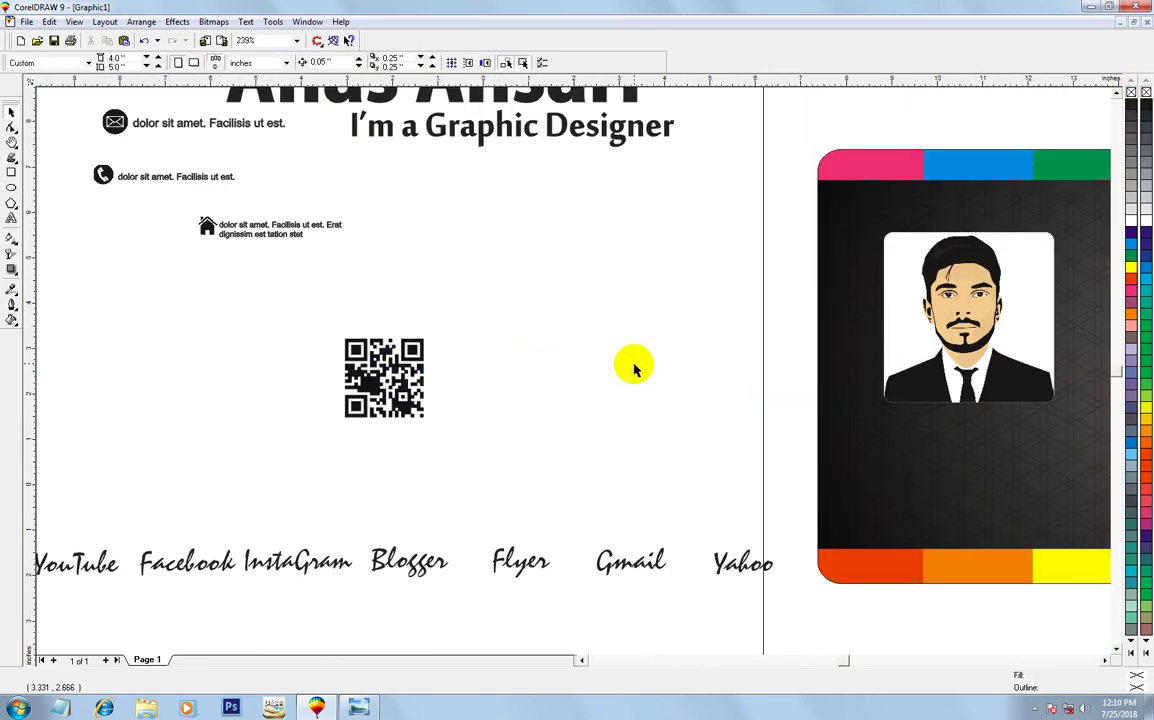
key("F3")
key("F2")
Move the greeting, name and Graphic Designer text onto the card front and make it white
left_click_drag(293, 291, 793, 482)
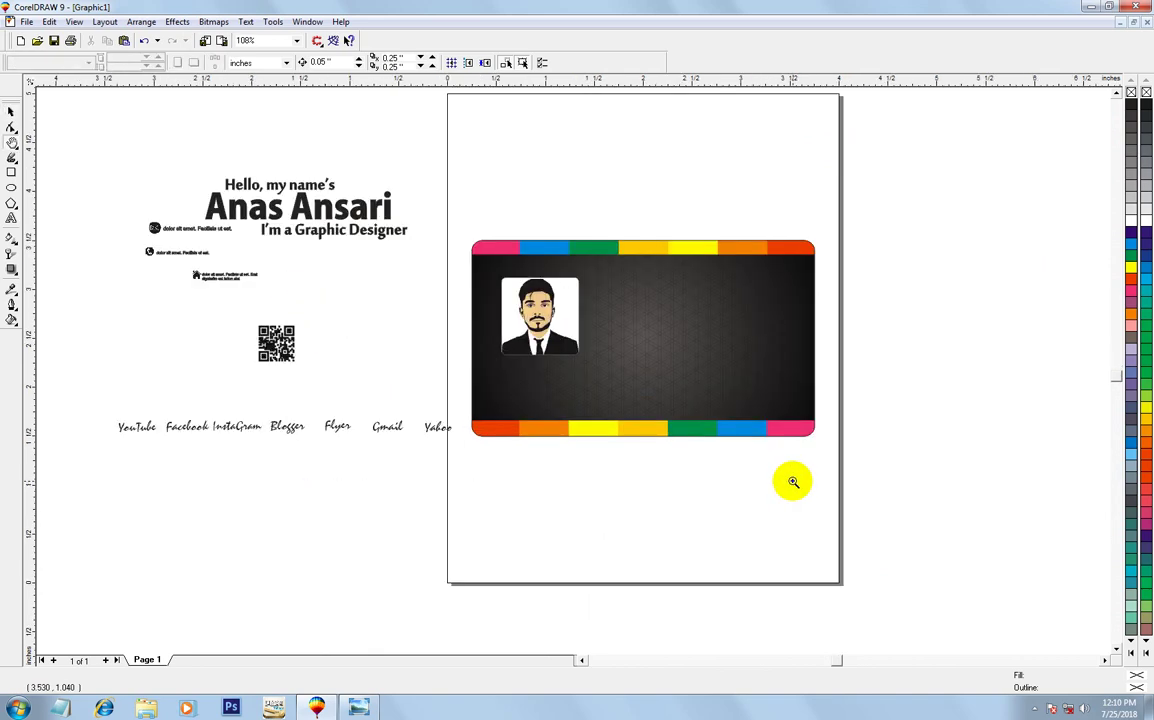
left_click_drag(932, 494, 57, 95)
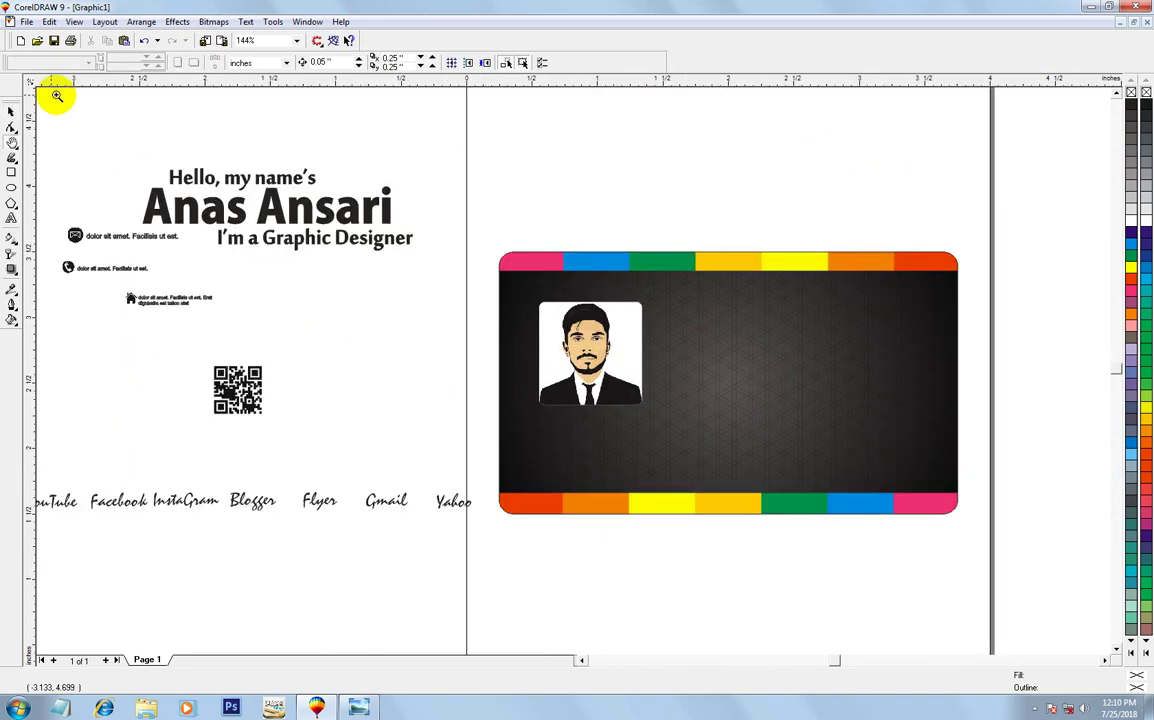
left_click(11, 111)
left_click_drag(114, 129, 467, 270)
key("Delete")
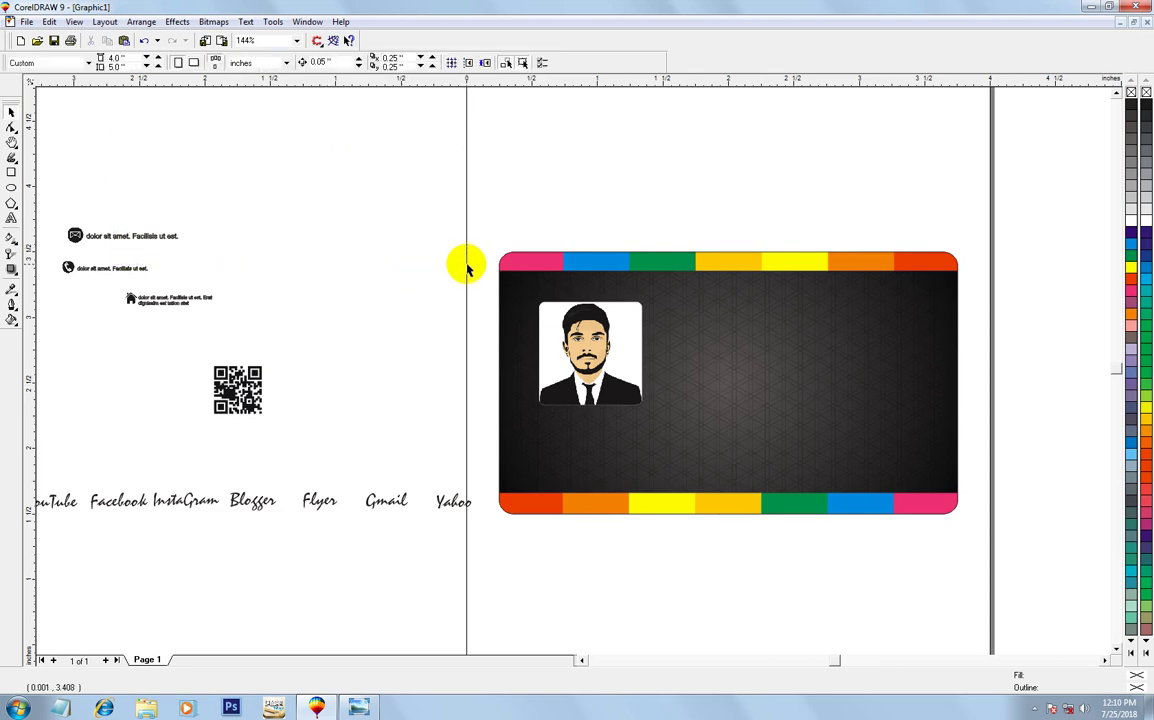
key("ctrl+z")
left_click_drag(277, 208, 781, 349)
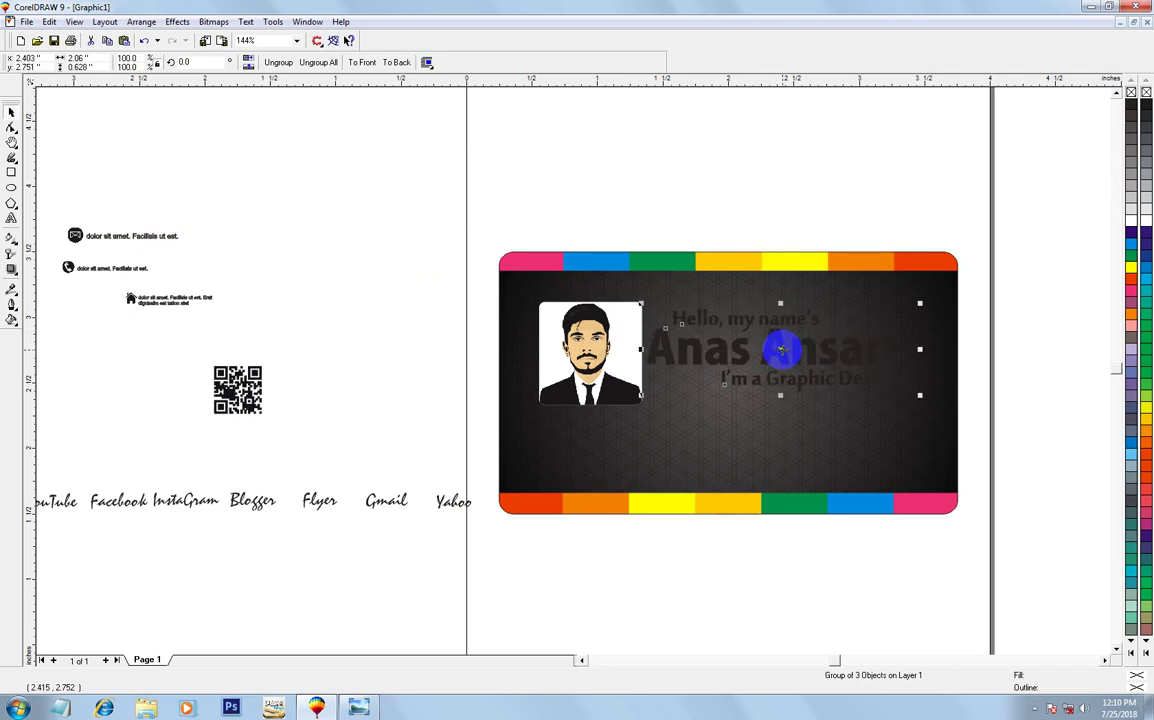
left_click_drag(471, 211, 1021, 516)
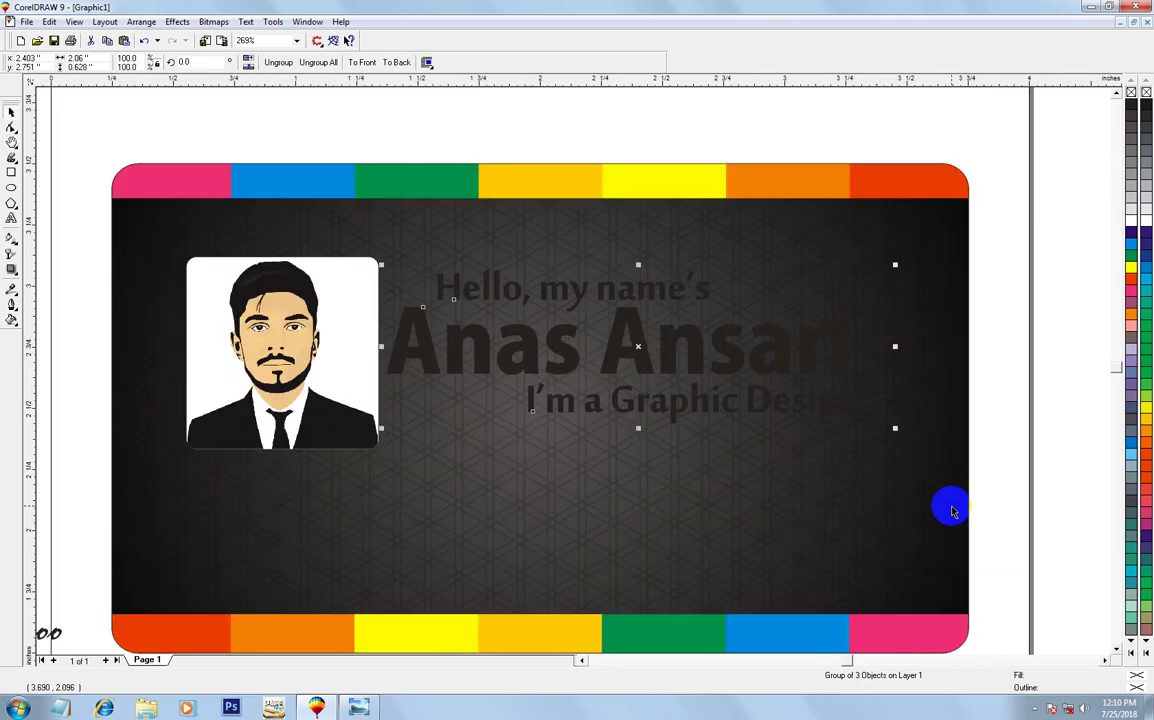
key("Right")
key("Right")
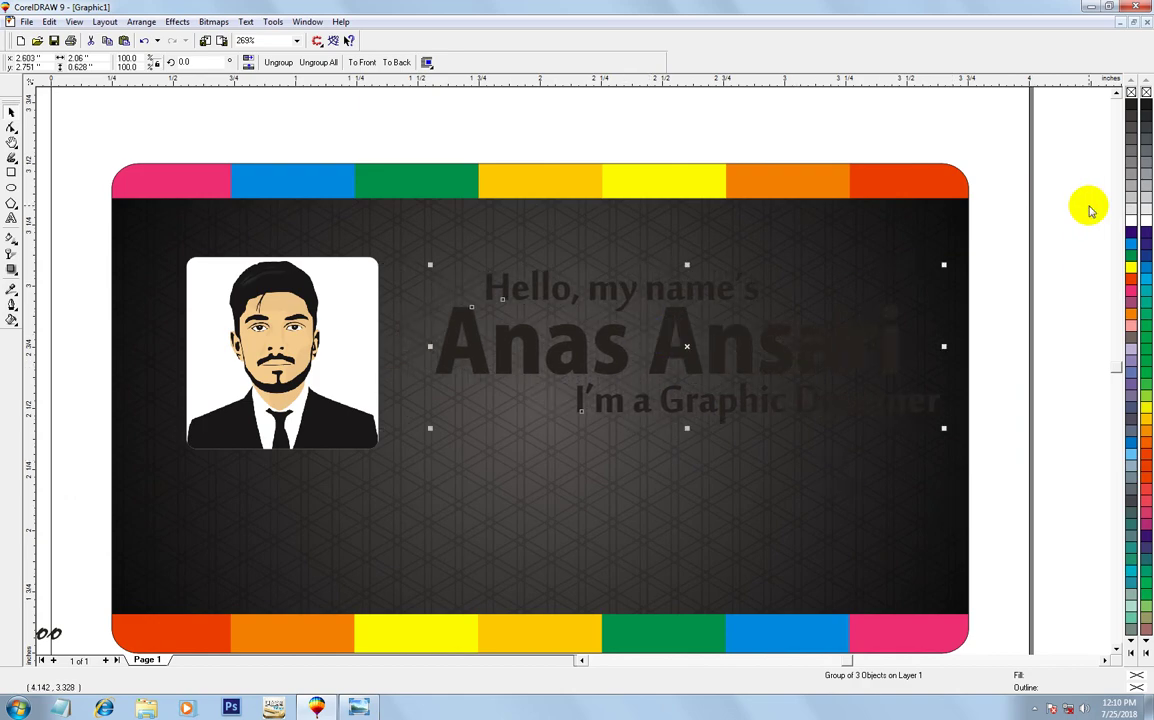
left_click(1131, 220)
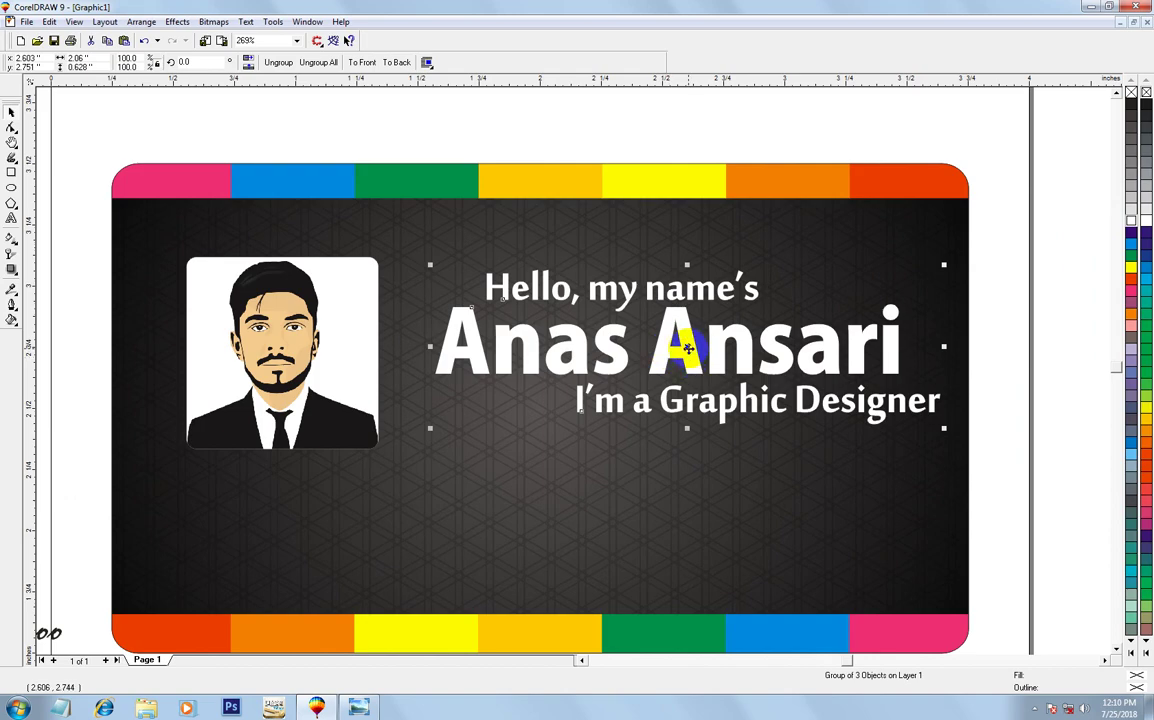
left_click_drag(670, 350, 380, 349)
Shrink the portrait frame slightly, then zoom in on the card front
left_click(373, 268)
left_click_drag(372, 262, 368, 263)
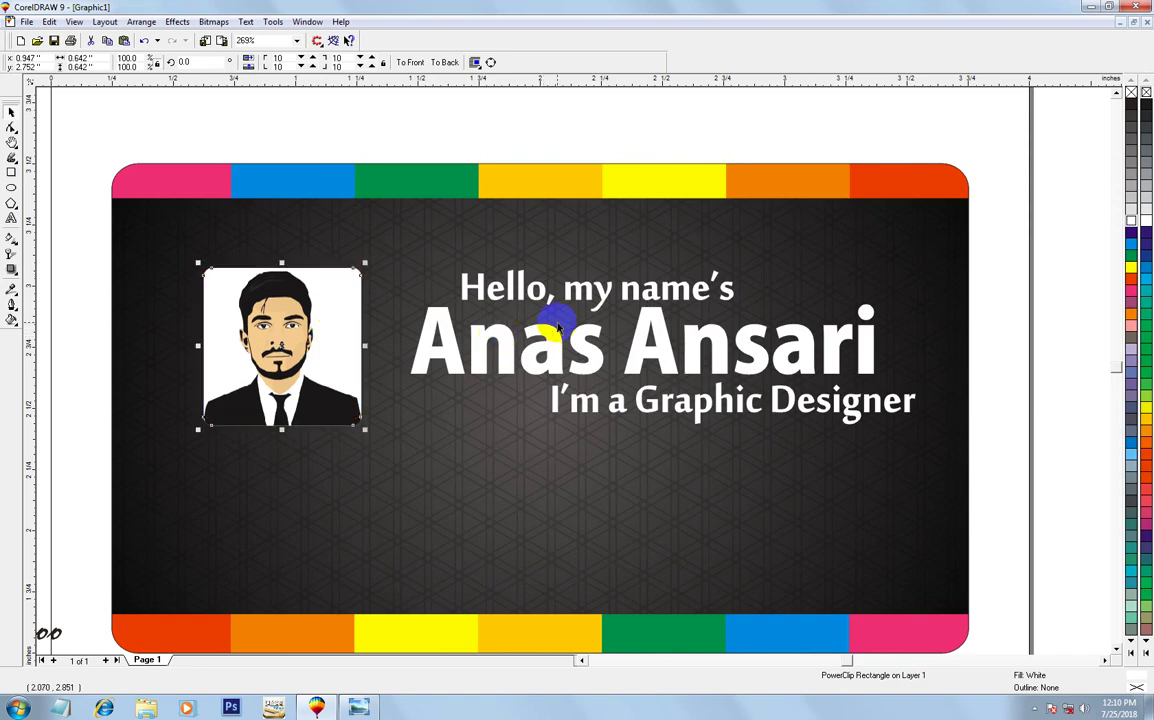
key("F3")
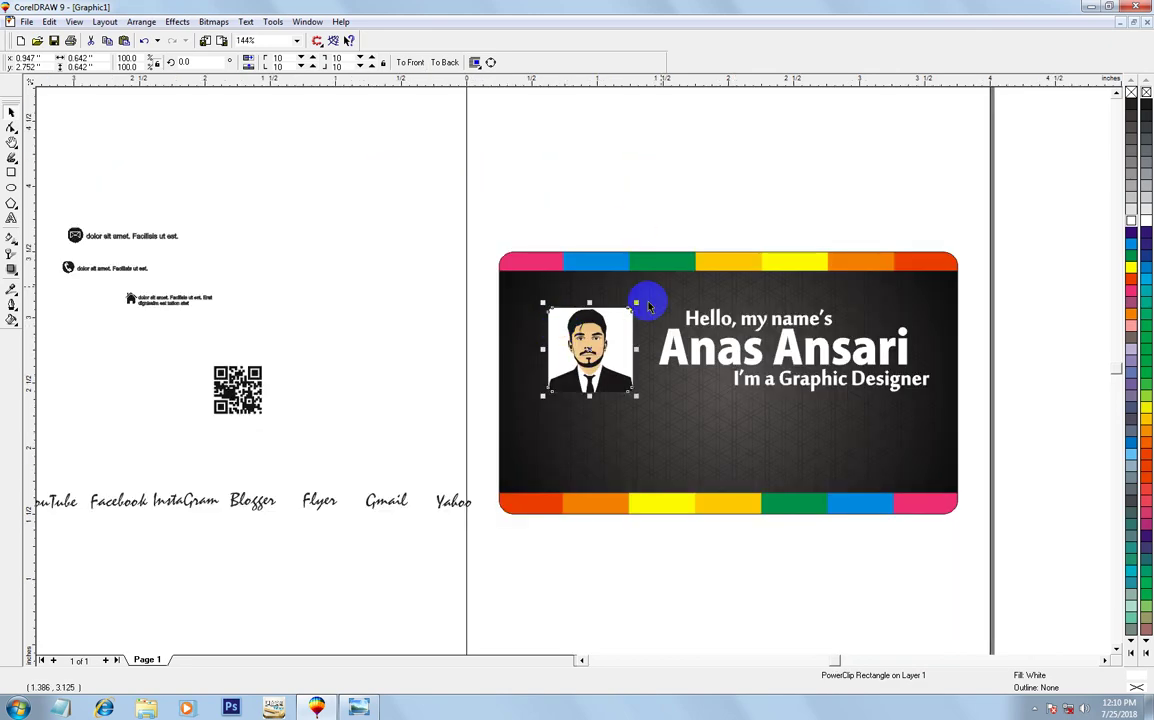
left_click(623, 196)
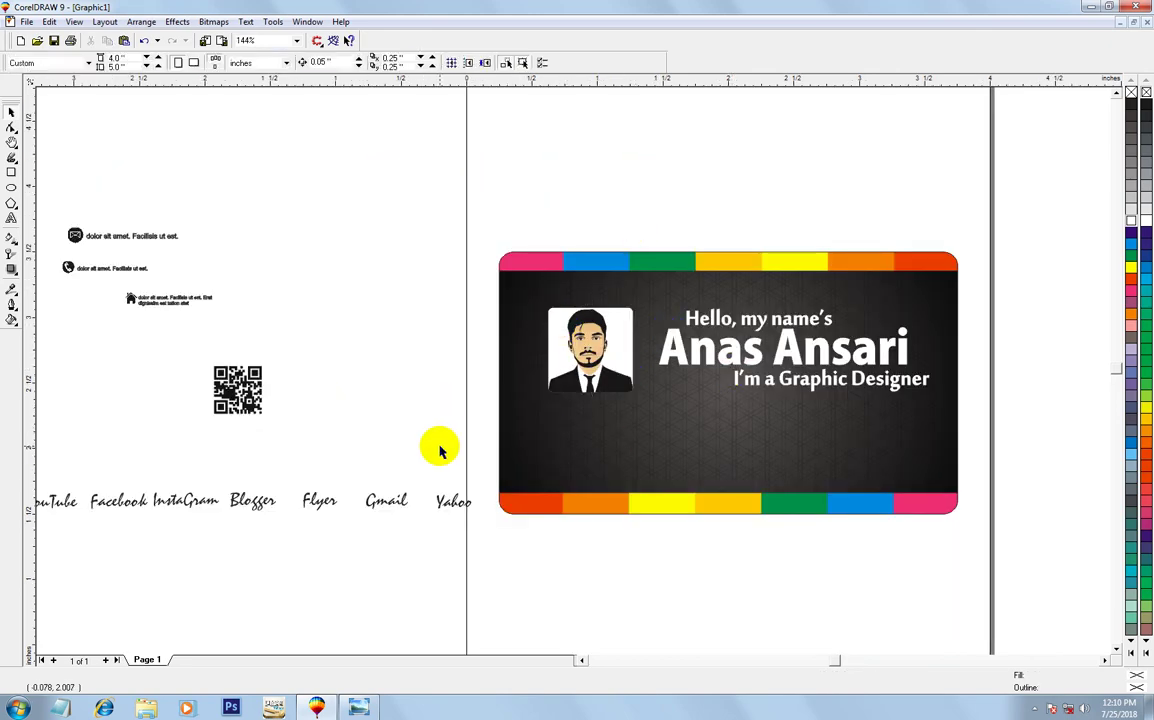
key("F2")
left_click_drag(425, 343, 968, 536)
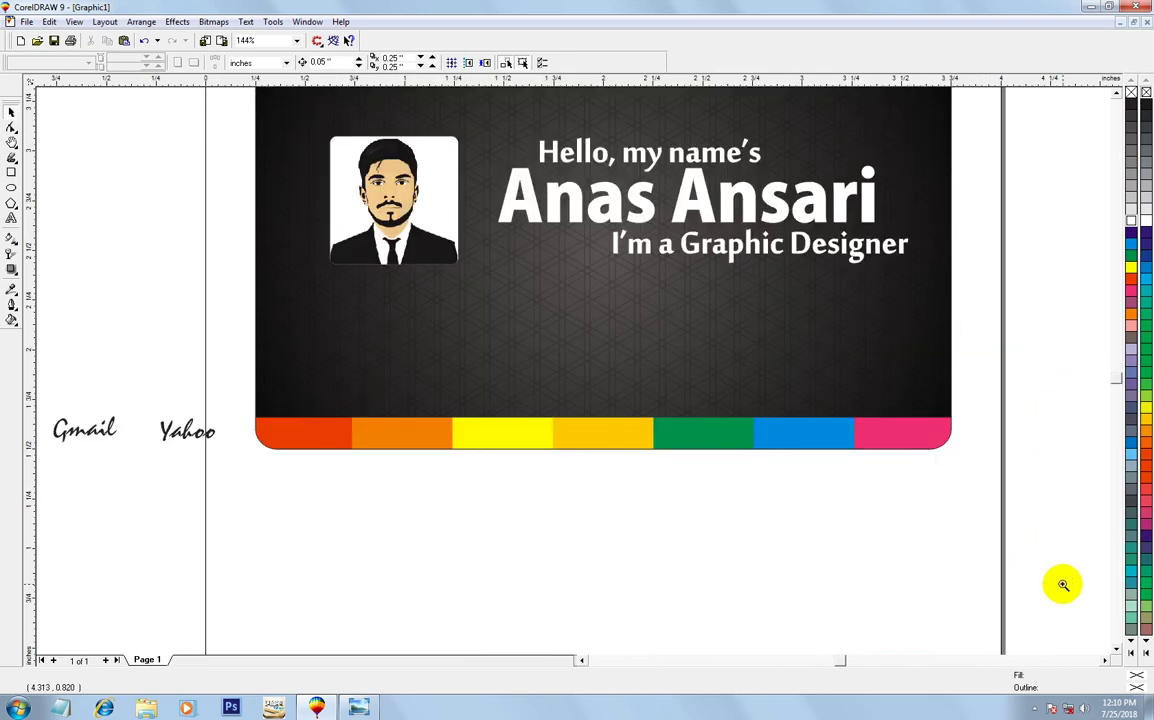
Draw a wide black bar over the card's lower area and adjust its brightness as a bitmap
left_click(11, 172)
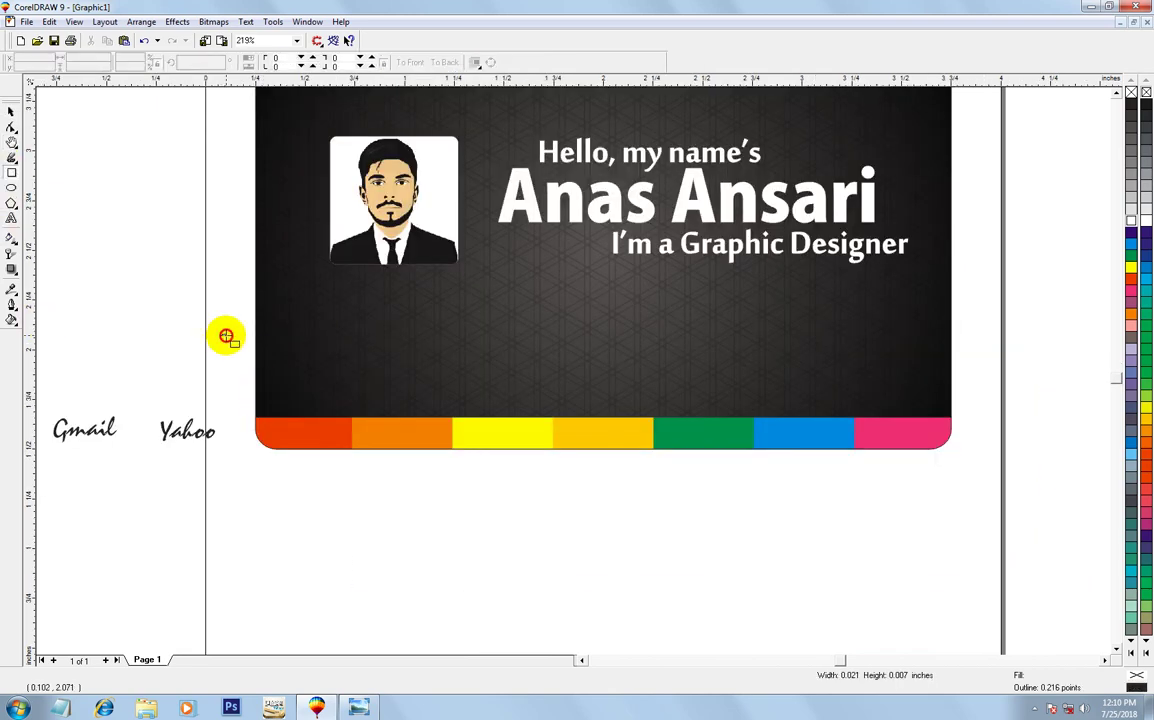
left_click_drag(222, 334, 995, 422)
left_click_drag(608, 334, 609, 318)
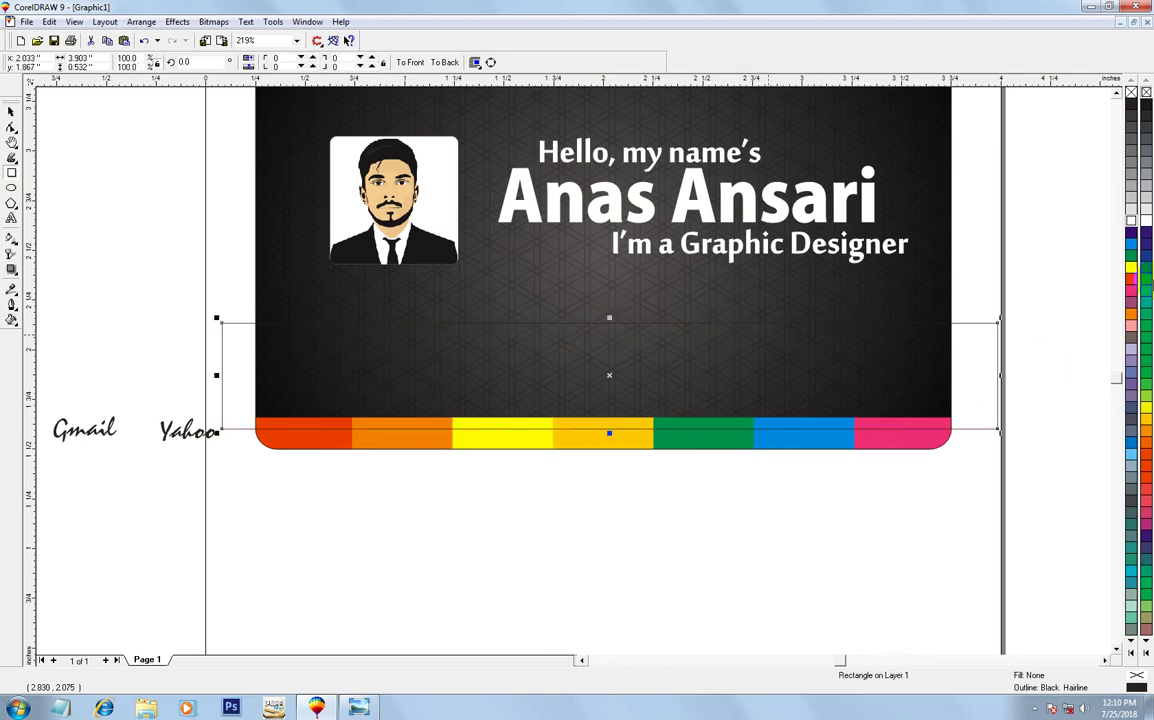
left_click(1131, 105)
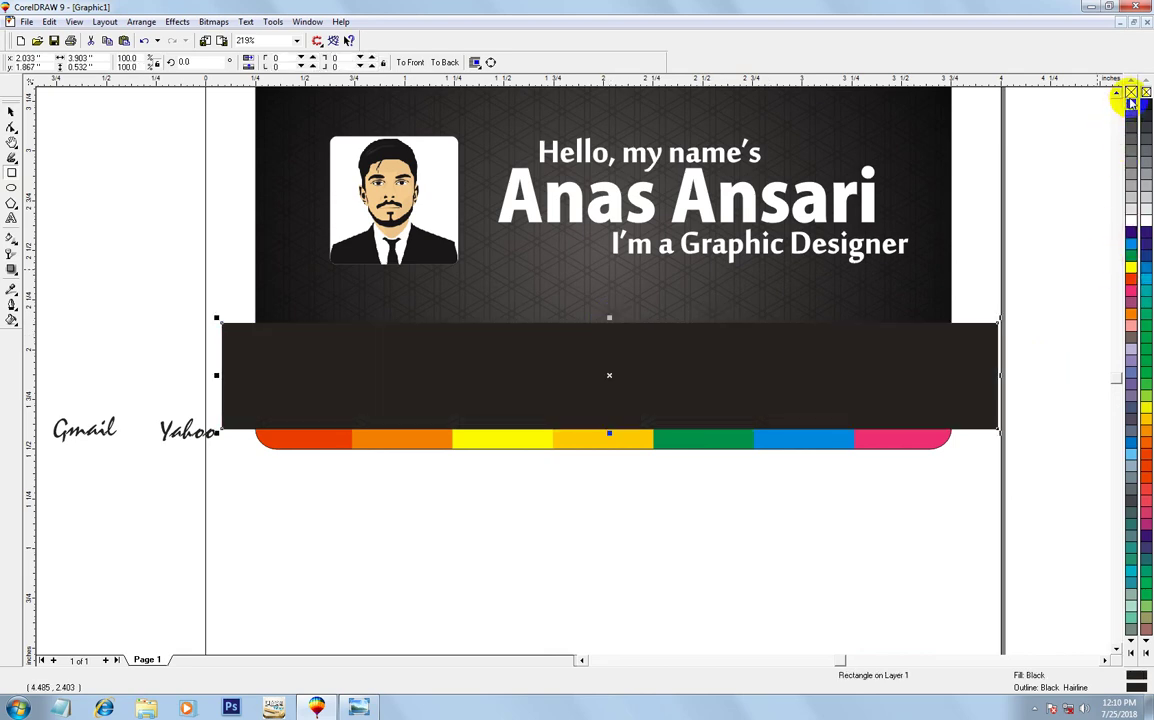
key("Return")
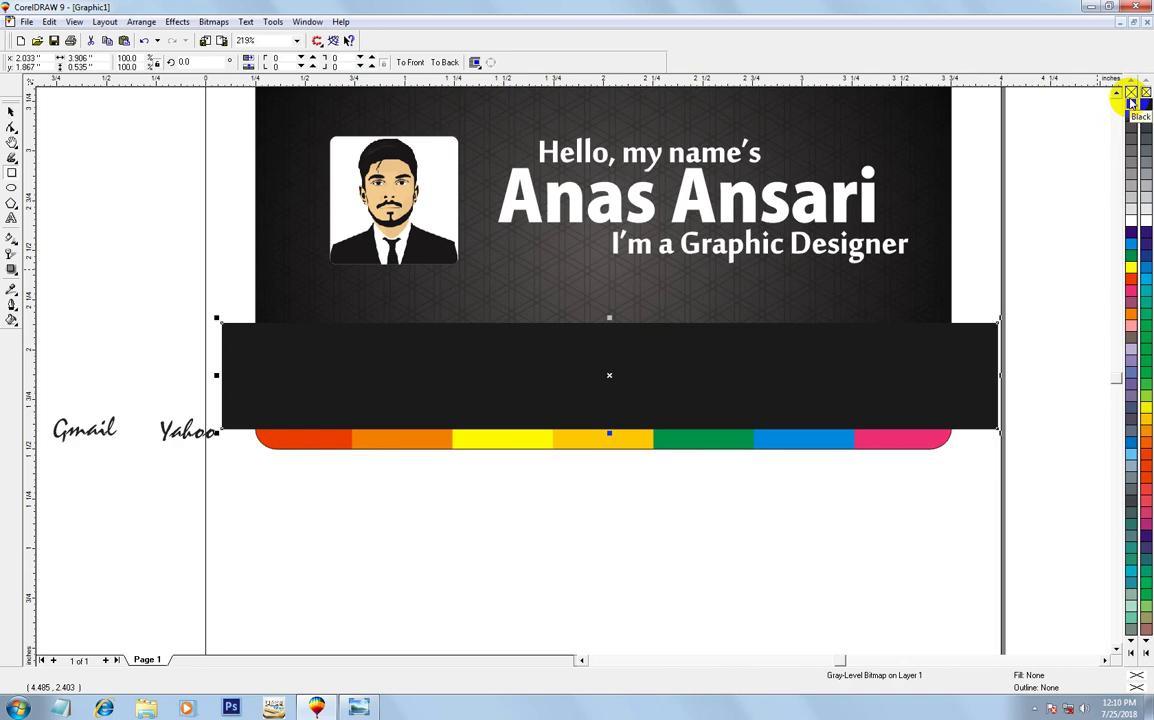
key("alt+c")
key("Return")
key("Return")
left_click(393, 613)
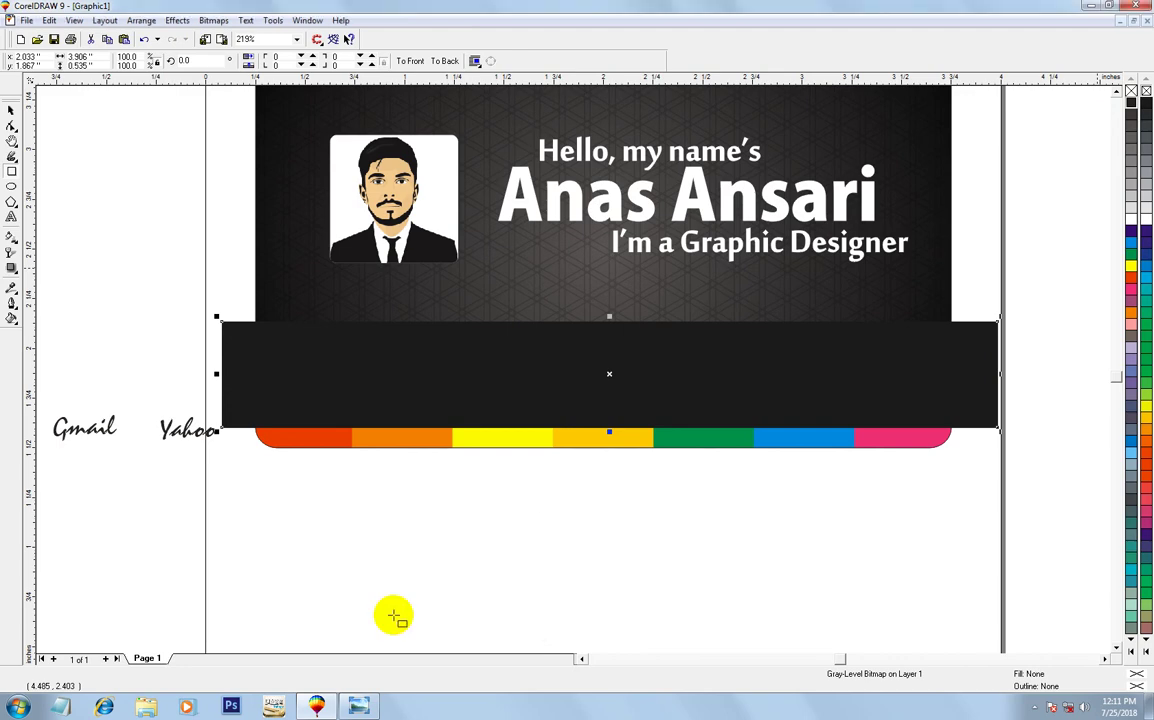
key("Return")
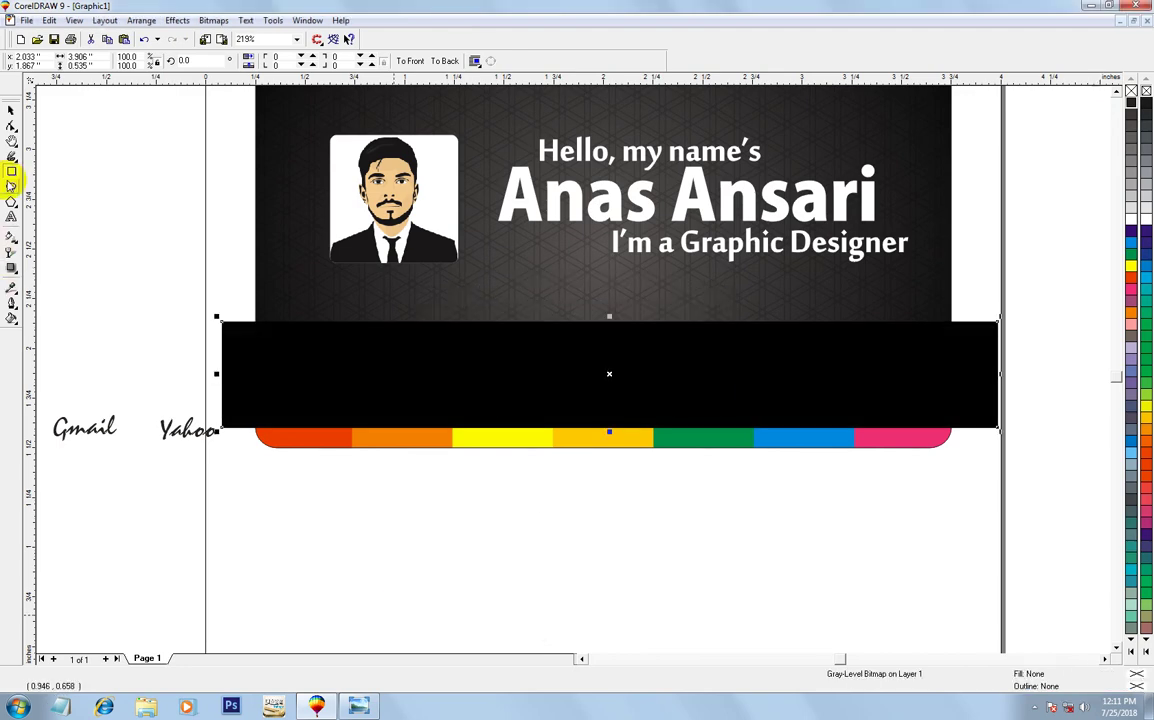
Give the black bar a transparency gradient fading upward, convert it to bitmap and stretch it taller
left_click(11, 253)
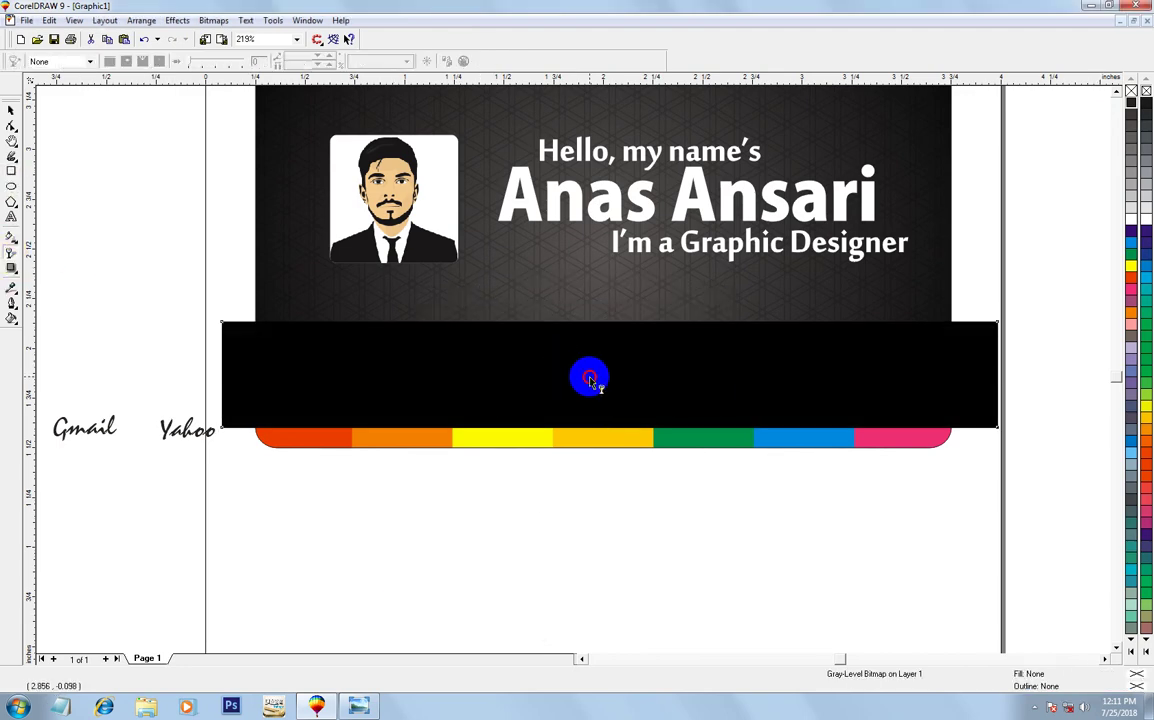
left_click_drag(588, 377, 588, 348)
left_click(588, 399)
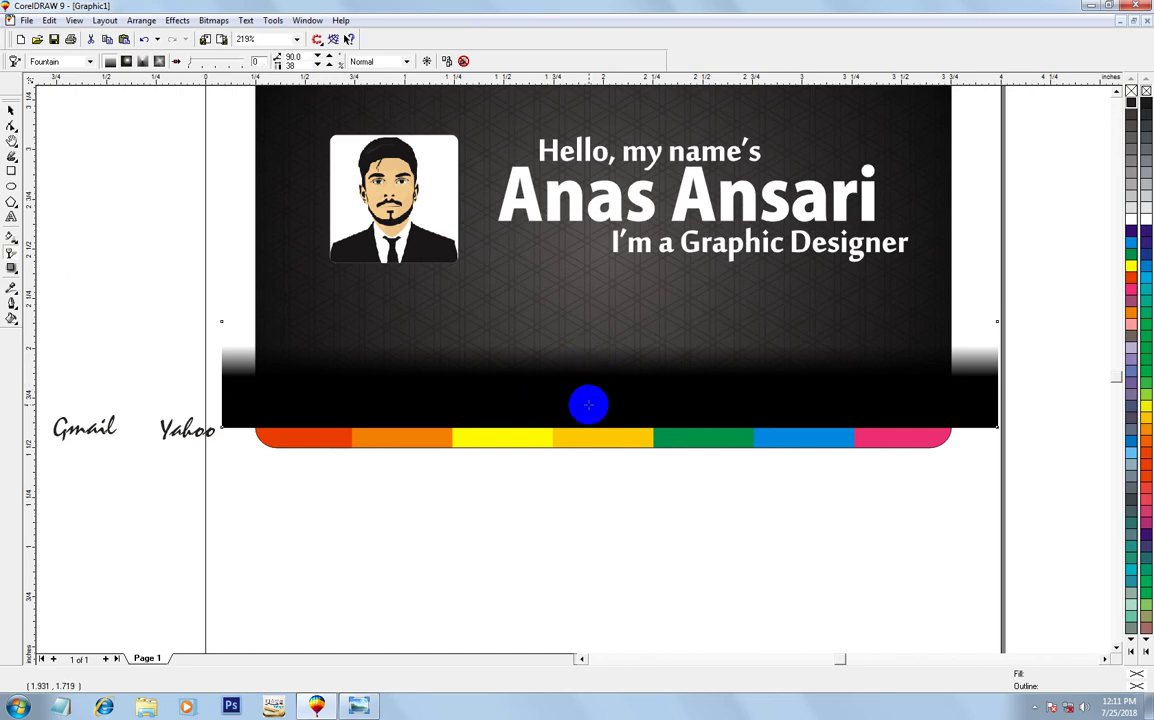
left_click_drag(588, 404, 588, 358)
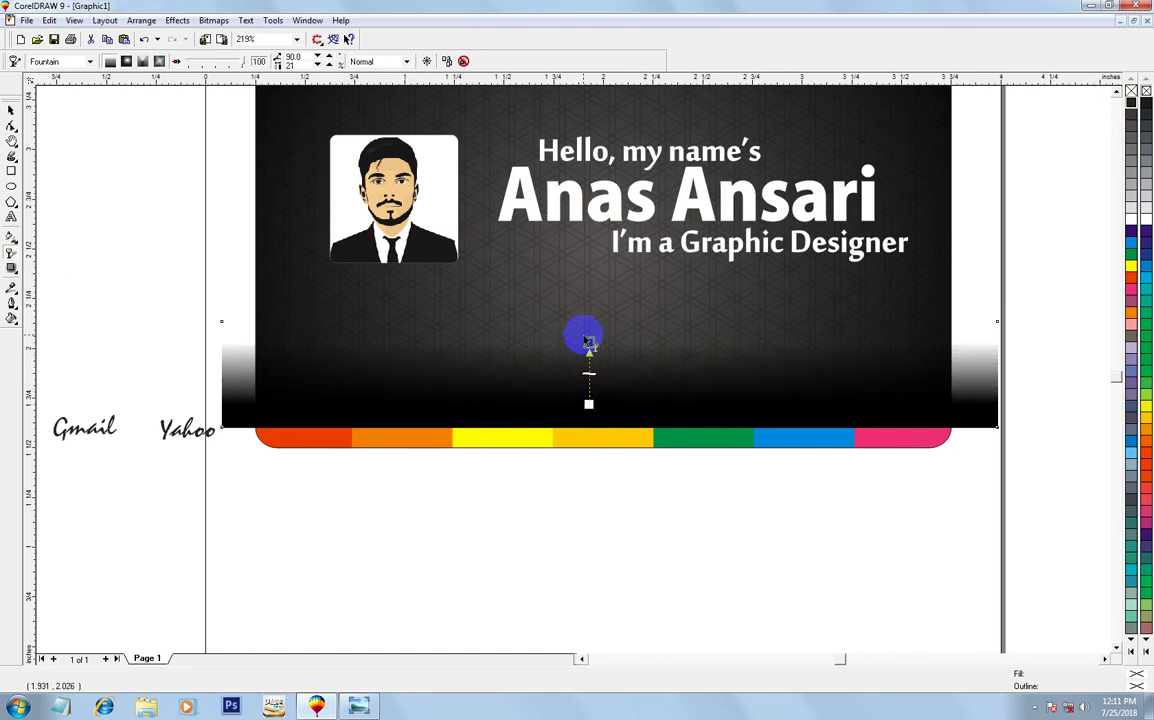
key("alt+b")
key("c")
key("Return")
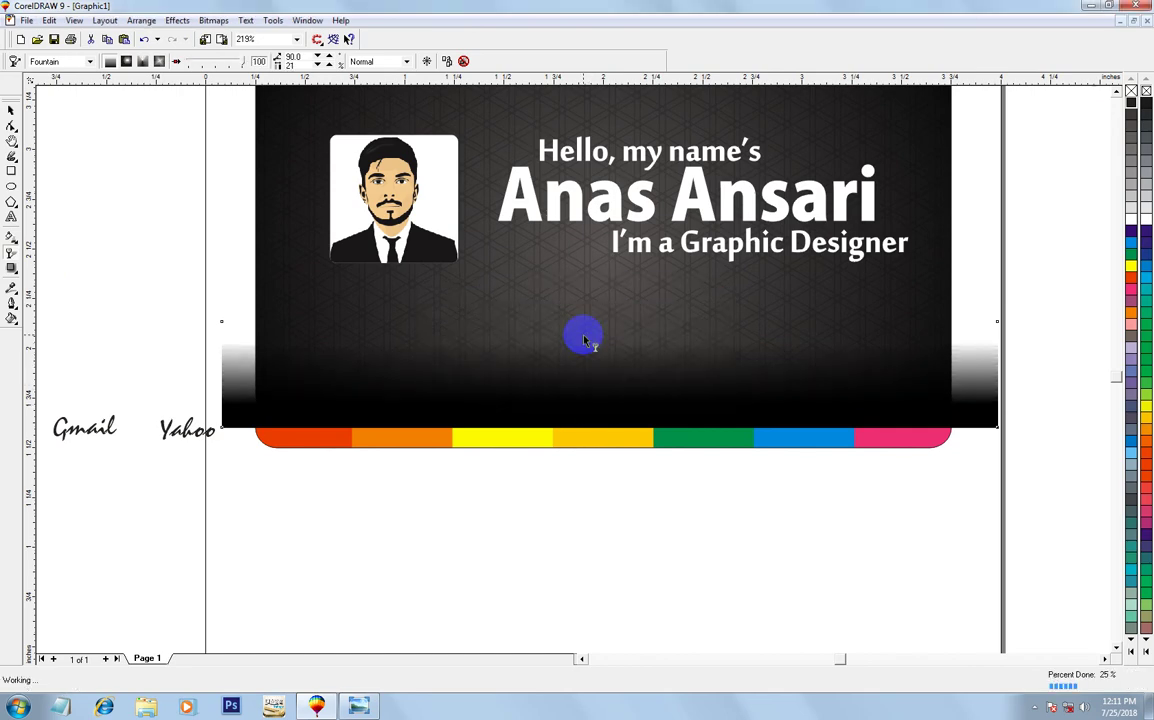
left_click(11, 111)
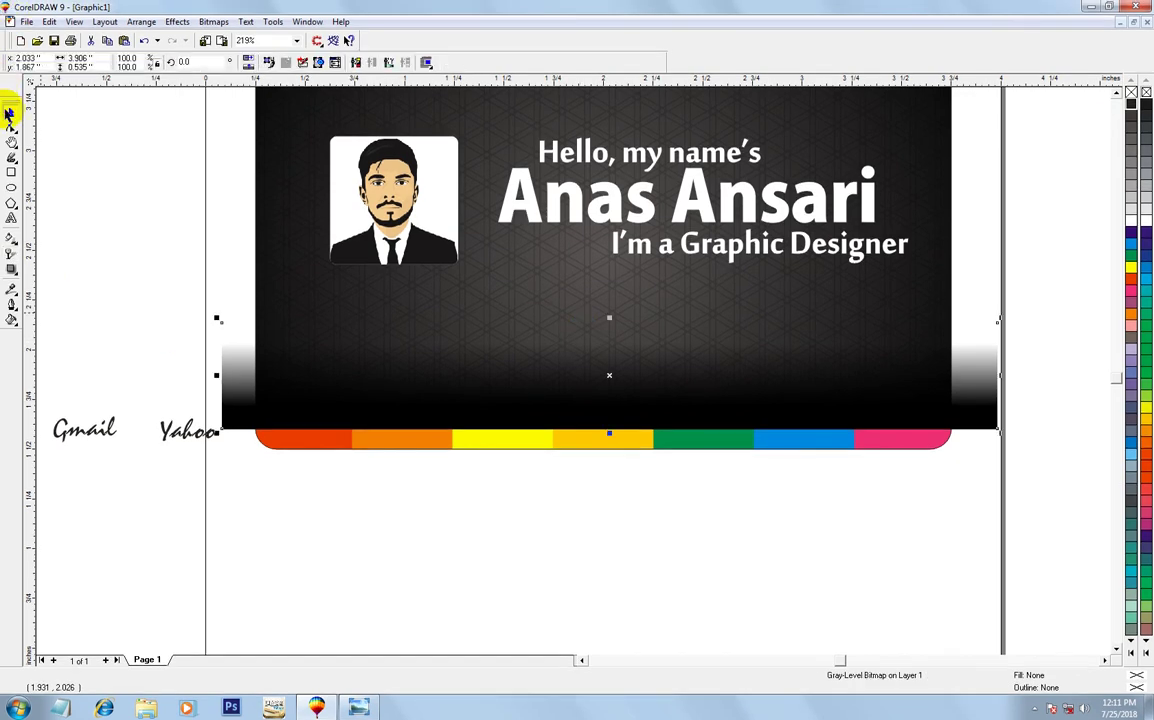
left_click_drag(610, 321, 616, 292)
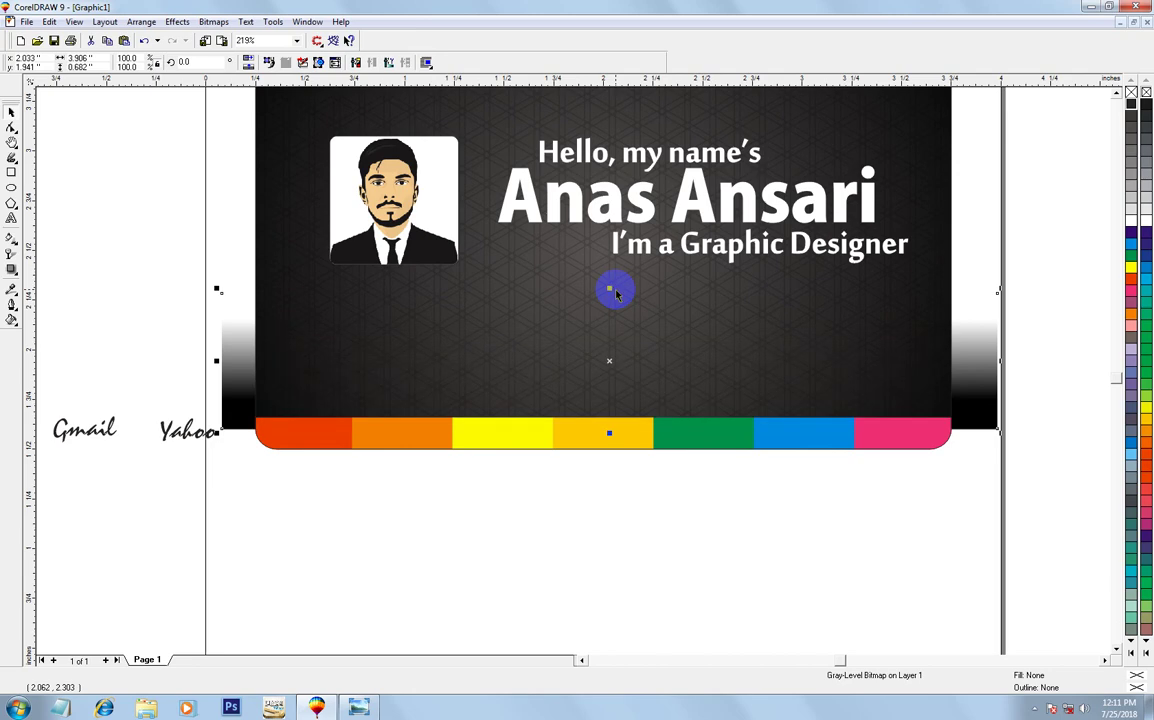
Adjust the shading bar inside the card's PowerClip contents, then zoom out to all objects
left_click(798, 392)
left_click(641, 420, "ctrl")
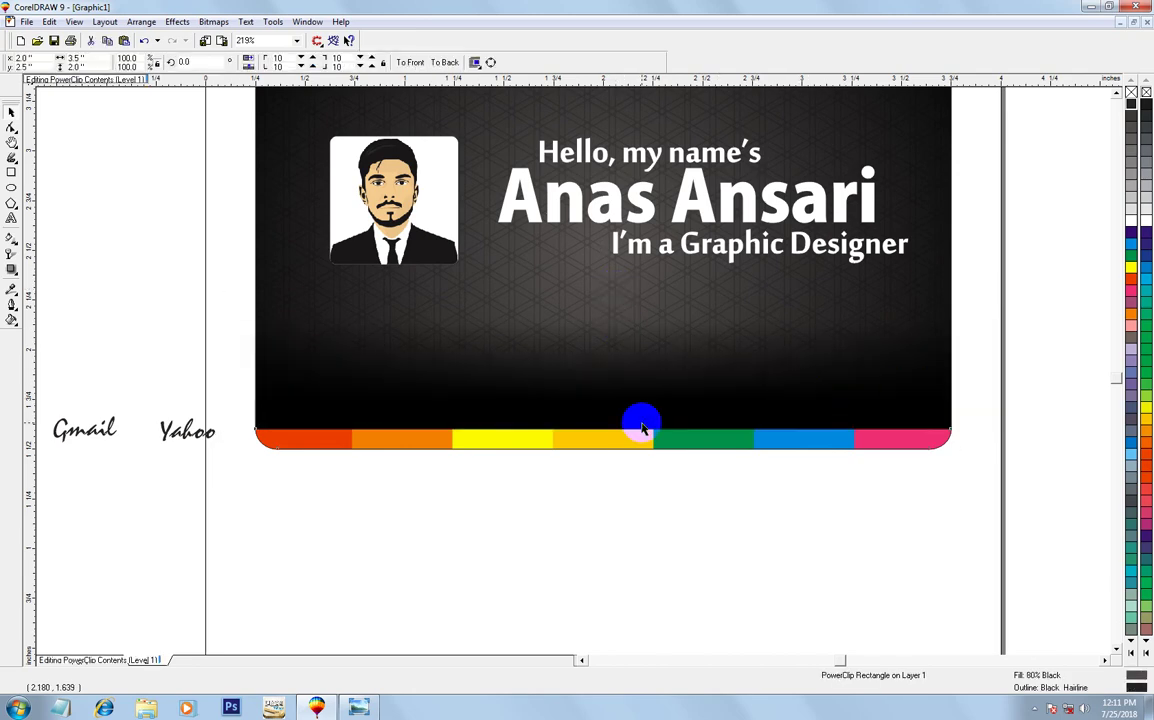
left_click(690, 380)
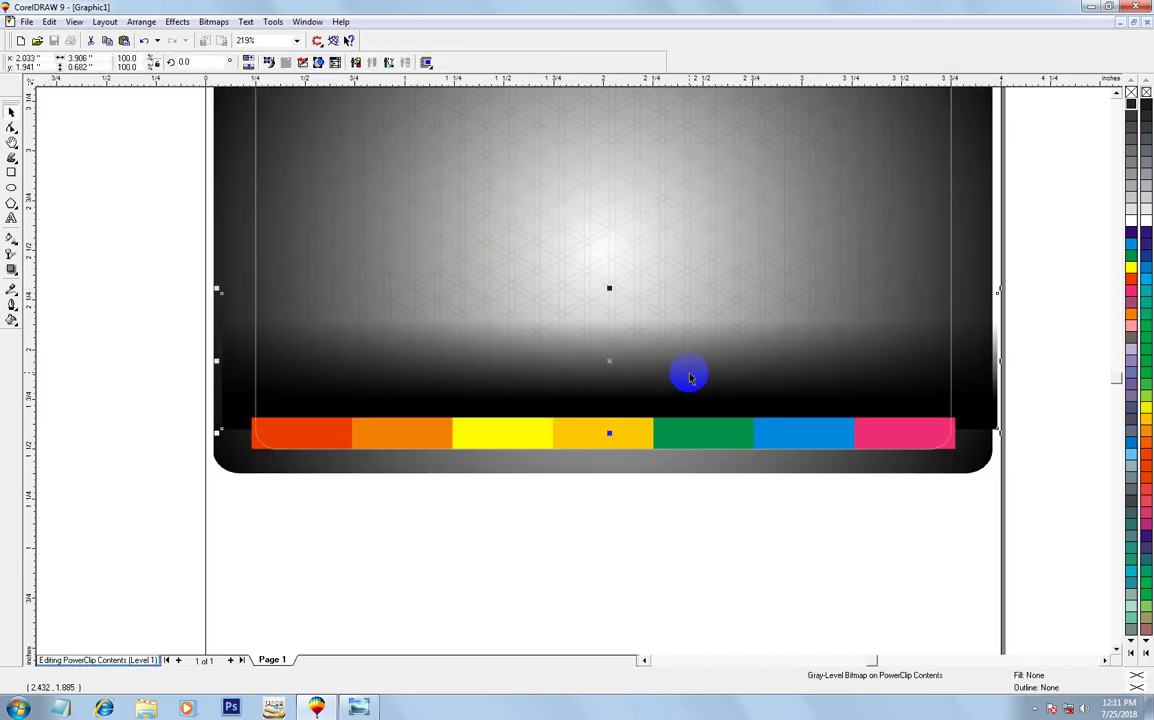
left_click(688, 411, "ctrl")
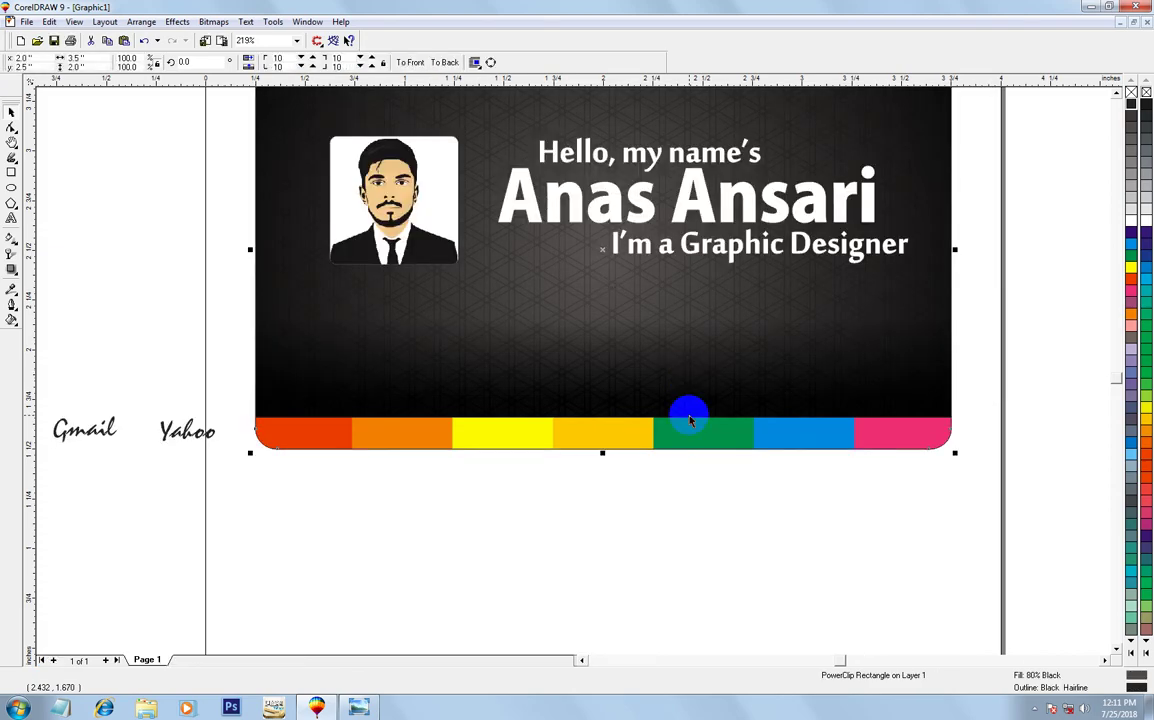
left_click(655, 508)
key("F4")
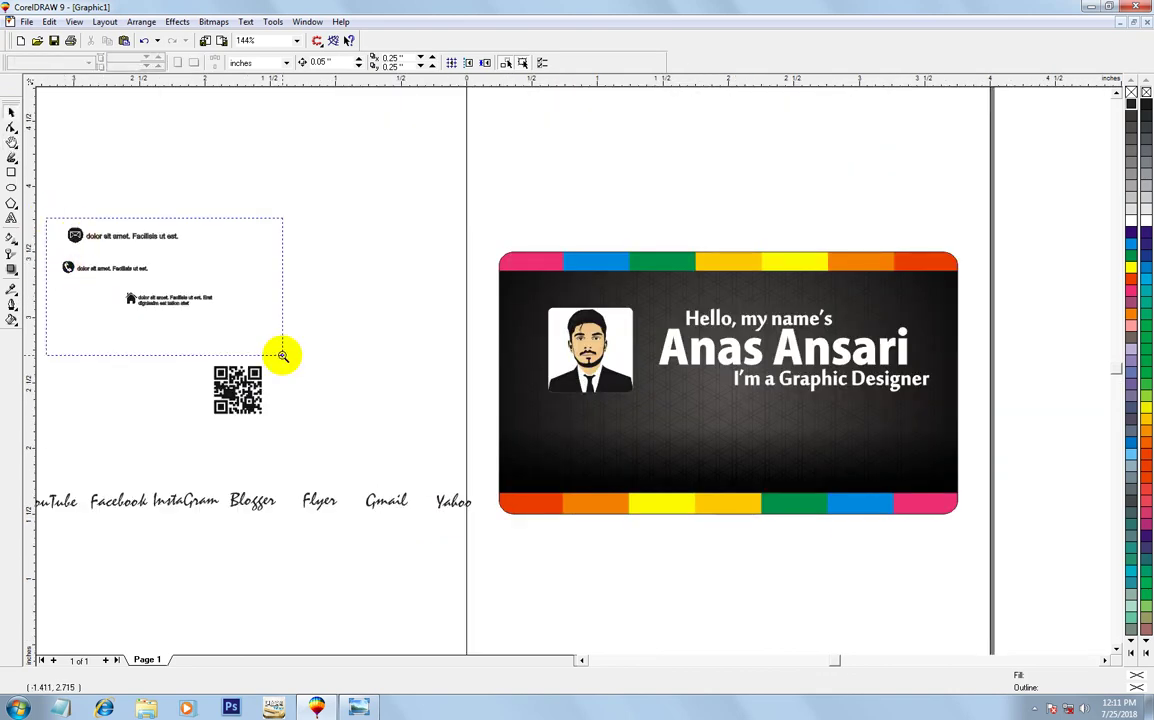
Zoom in on the card front's lower dark area, ready to draw a rectangle there
left_click_drag(47, 221, 283, 356)
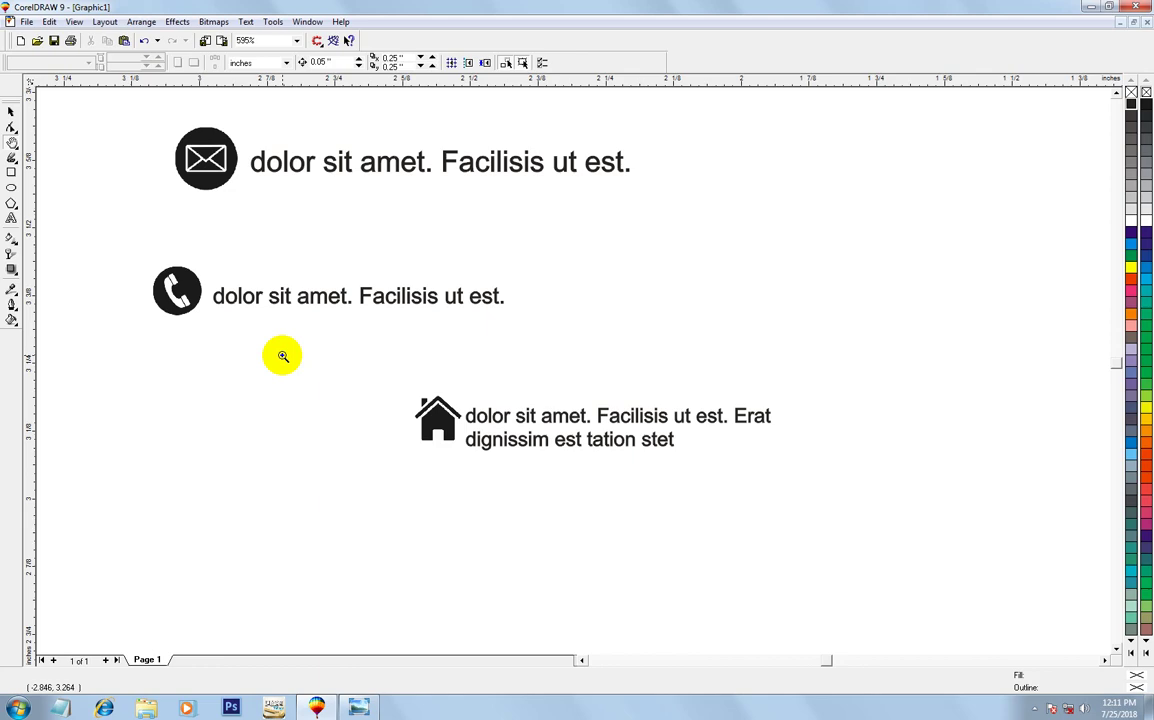
right_click(282, 357)
mouse_move(470, 330)
left_mouse_down()
mouse_move(675, 430)
mouse_move(963, 502)
mouse_move(990, 525)
left_mouse_up()
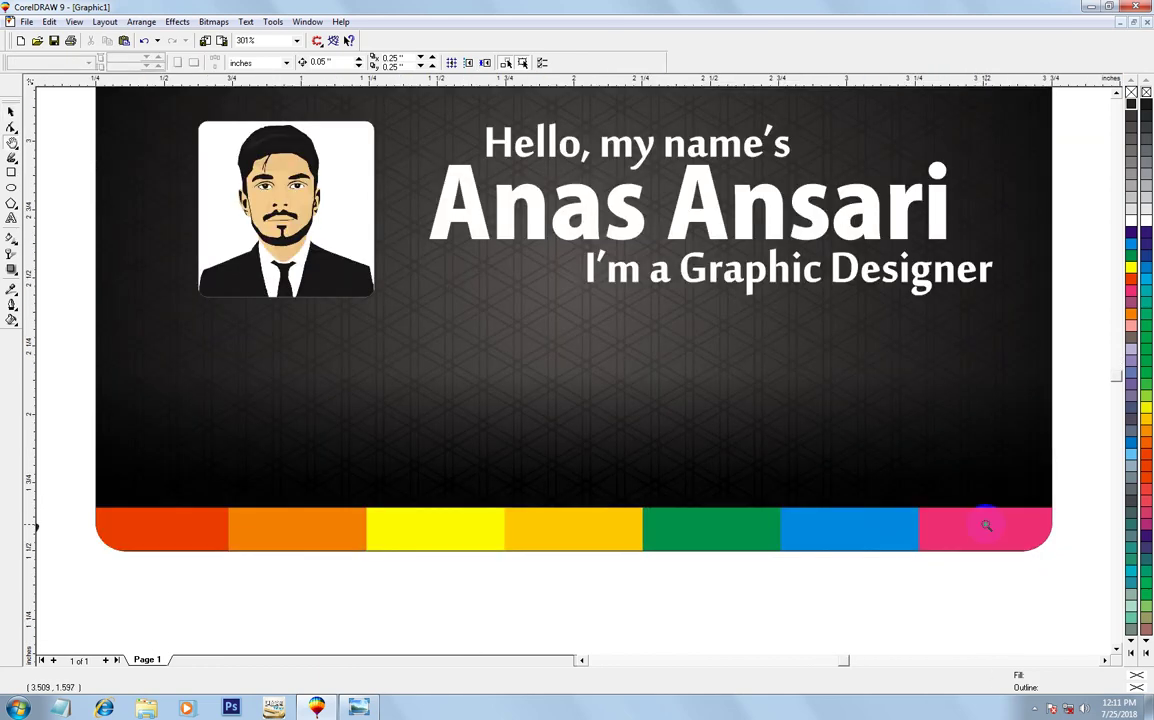
left_click(12, 173)
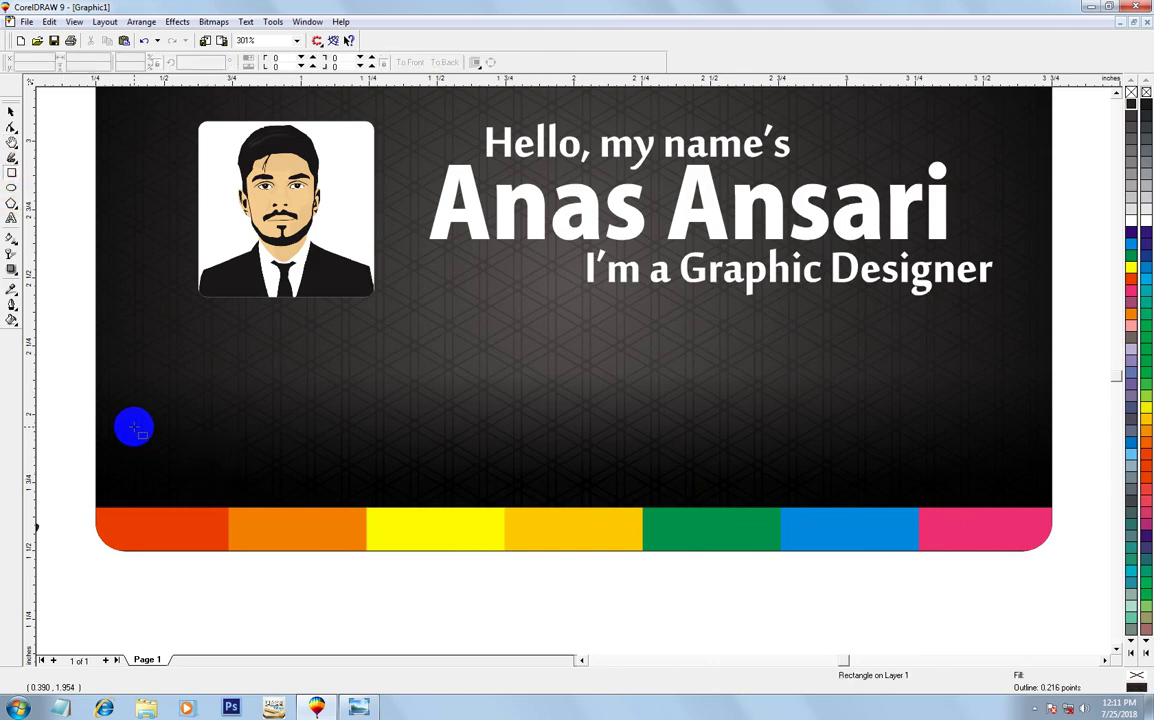
Draw a long white rectangle with its right end fully rounded near the card's bottom
left_click_drag(135, 407, 403, 458)
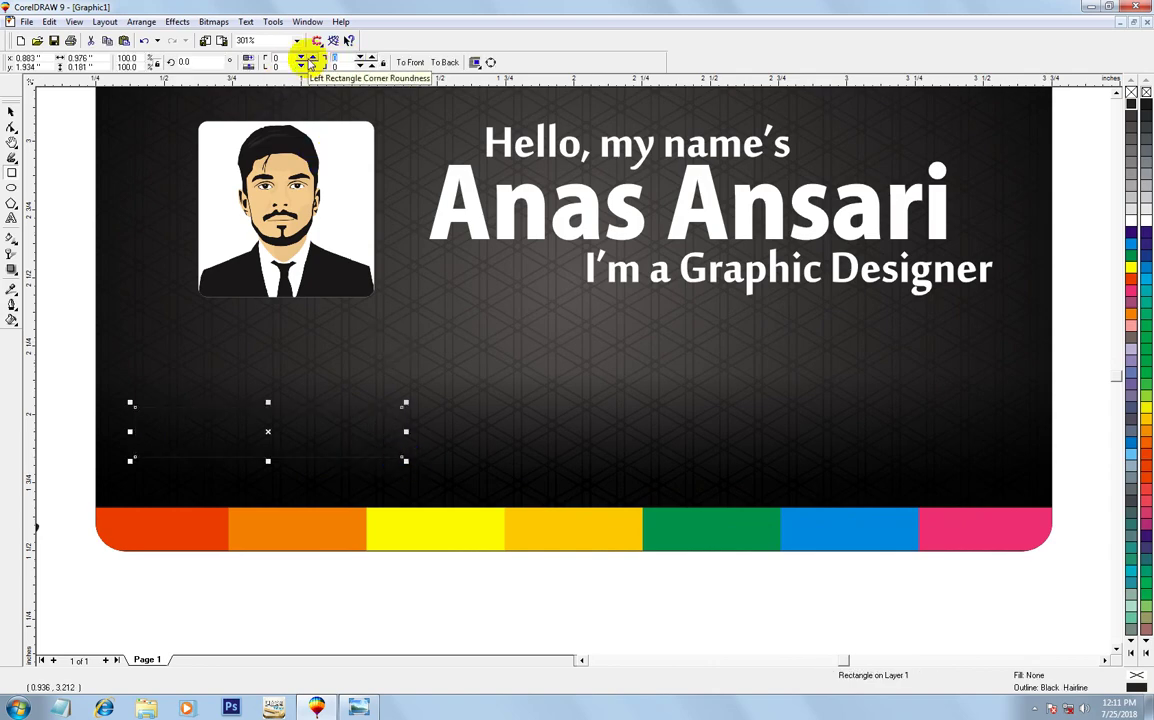
left_click(311, 58)
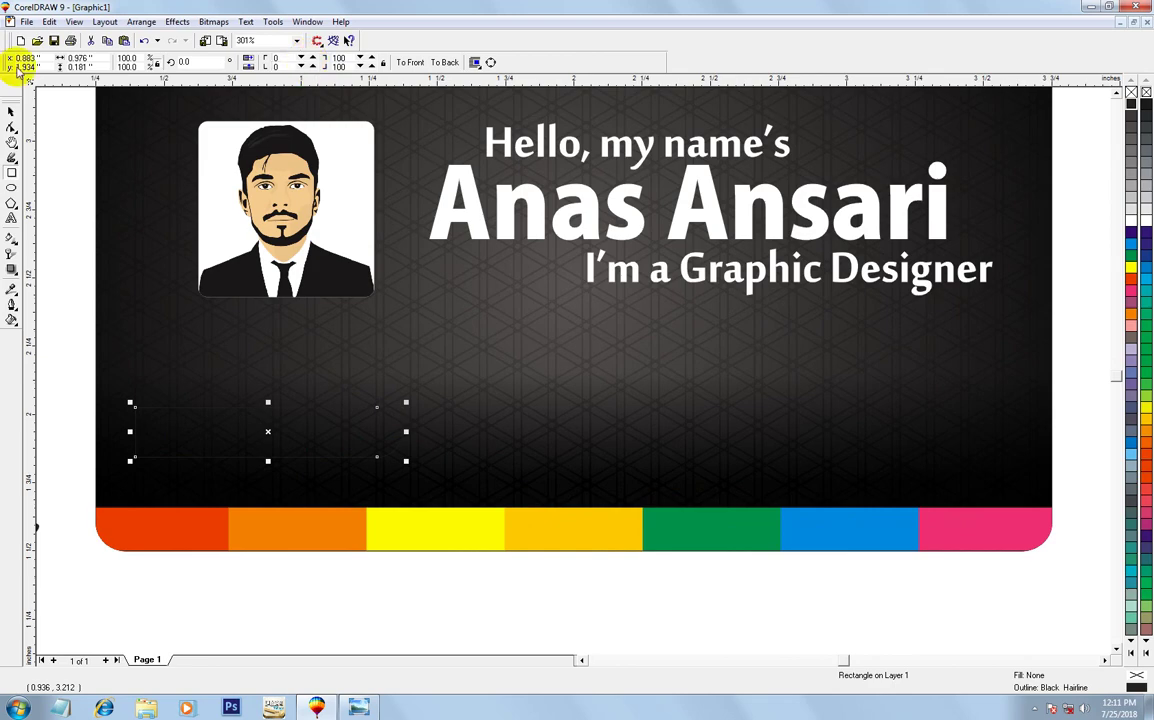
left_click(1130, 220)
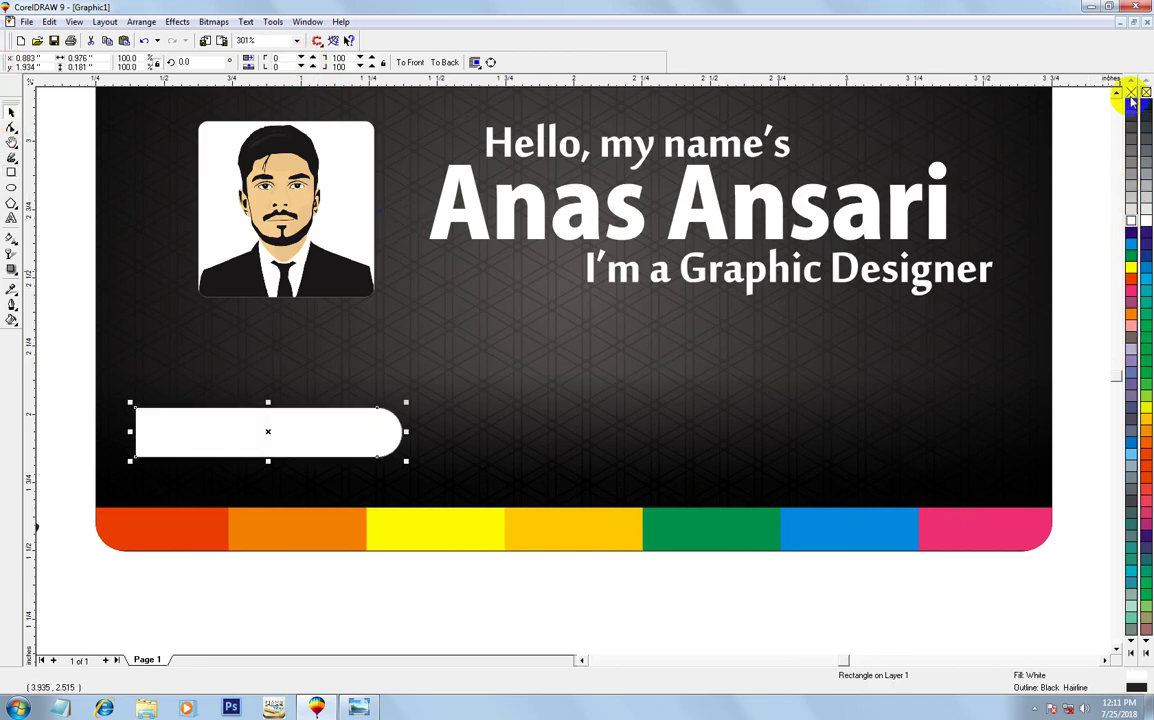
key("F3")
Duplicate the pill twice, group the three pills and centre them horizontally on the card
left_click(567, 462)
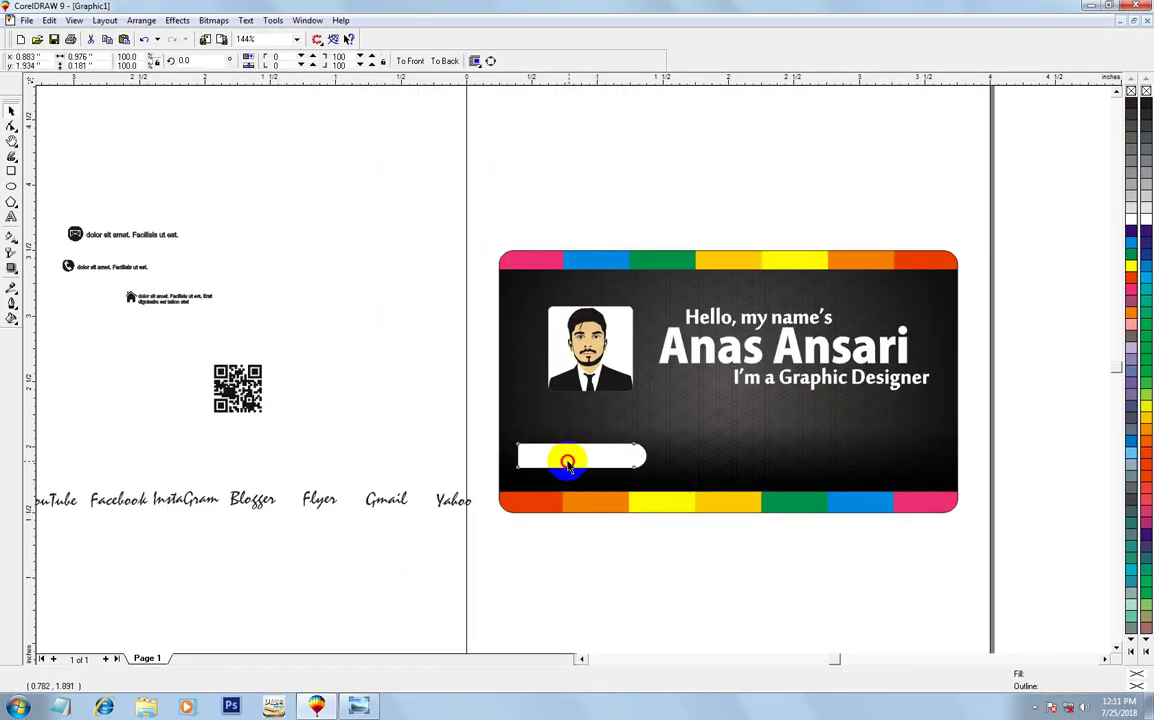
left_click_drag(567, 462, 708, 454)
key("ctrl+r")
mouse_move(997, 478)
left_mouse_down()
mouse_move(535, 445)
mouse_move(474, 424)
left_mouse_up()
key("ctrl+g")
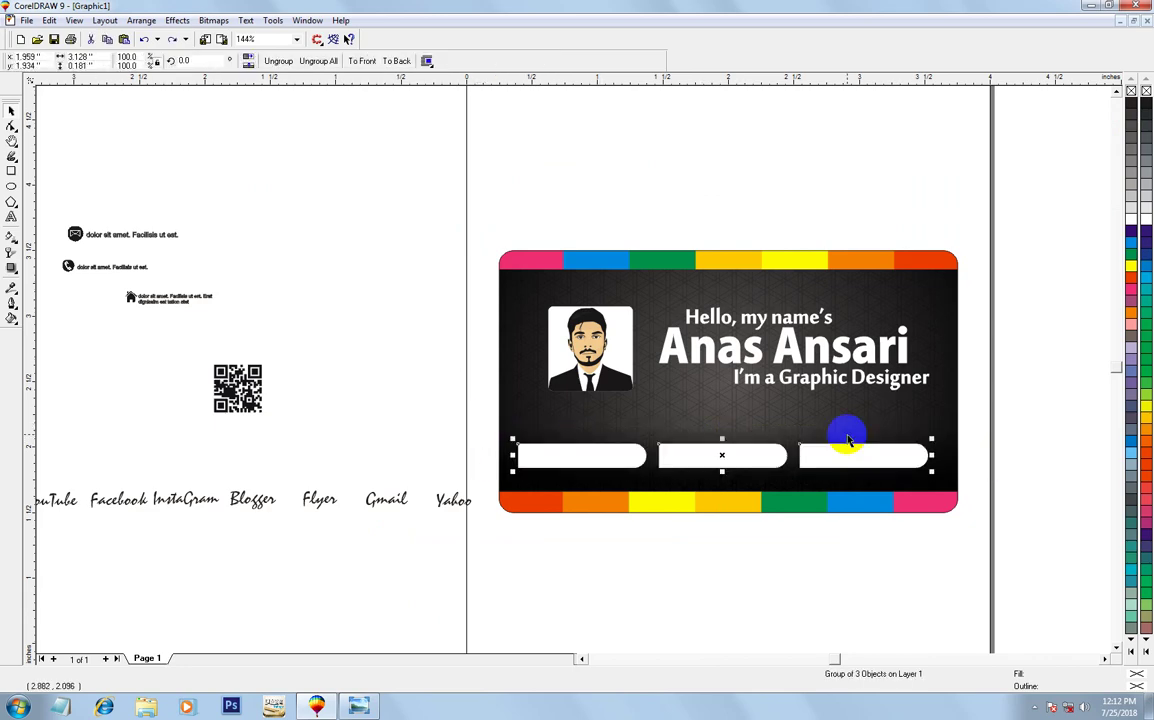
left_click(885, 430, "shift")
key("c")
left_click(987, 462)
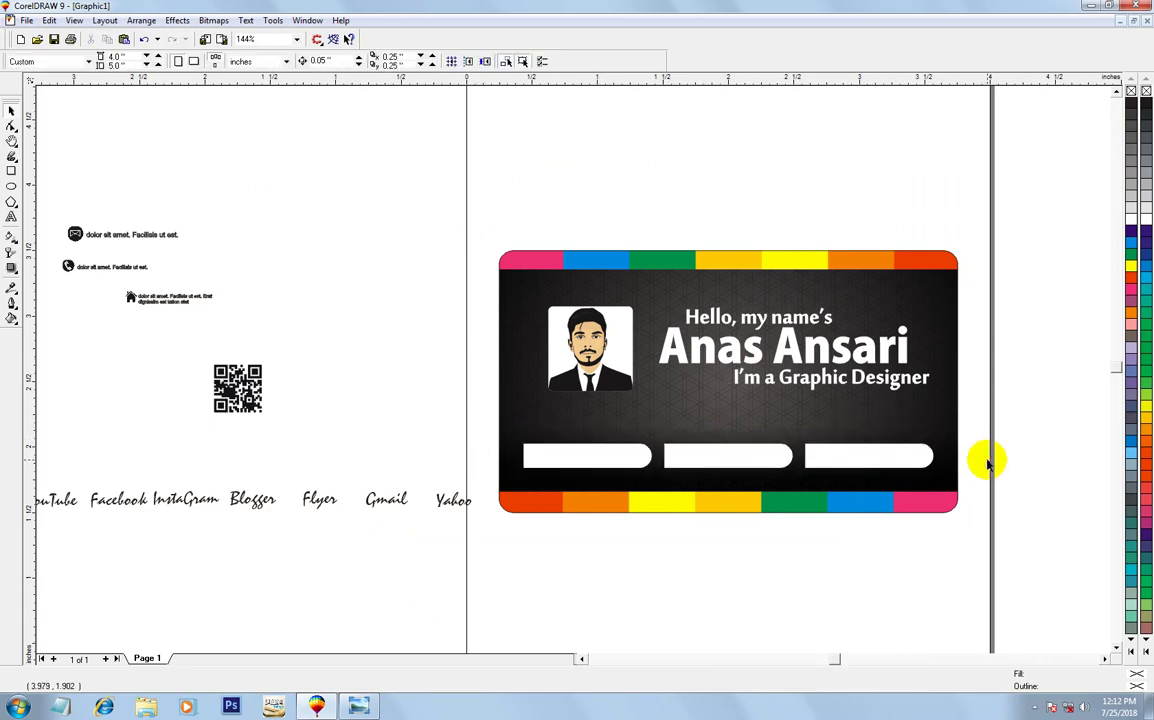
Move the three contact-info lines below the card
left_click_drag(42, 209, 210, 316)
left_click_drag(138, 265, 678, 588)
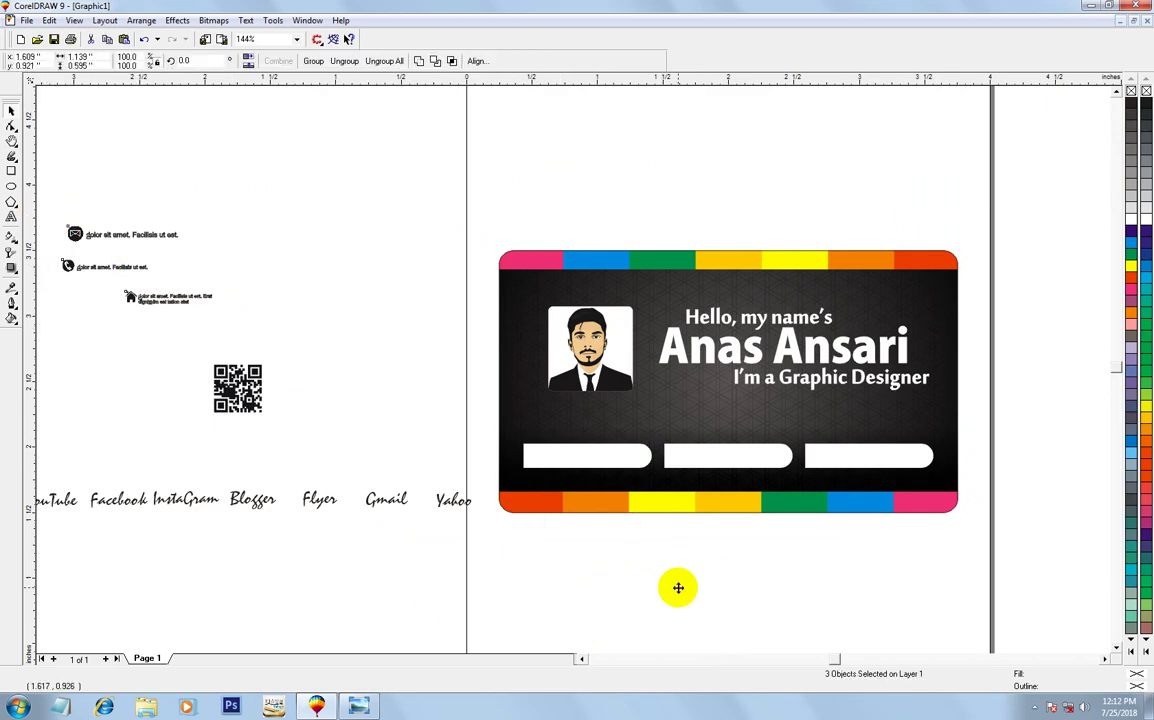
left_click_drag(451, 407, 958, 628)
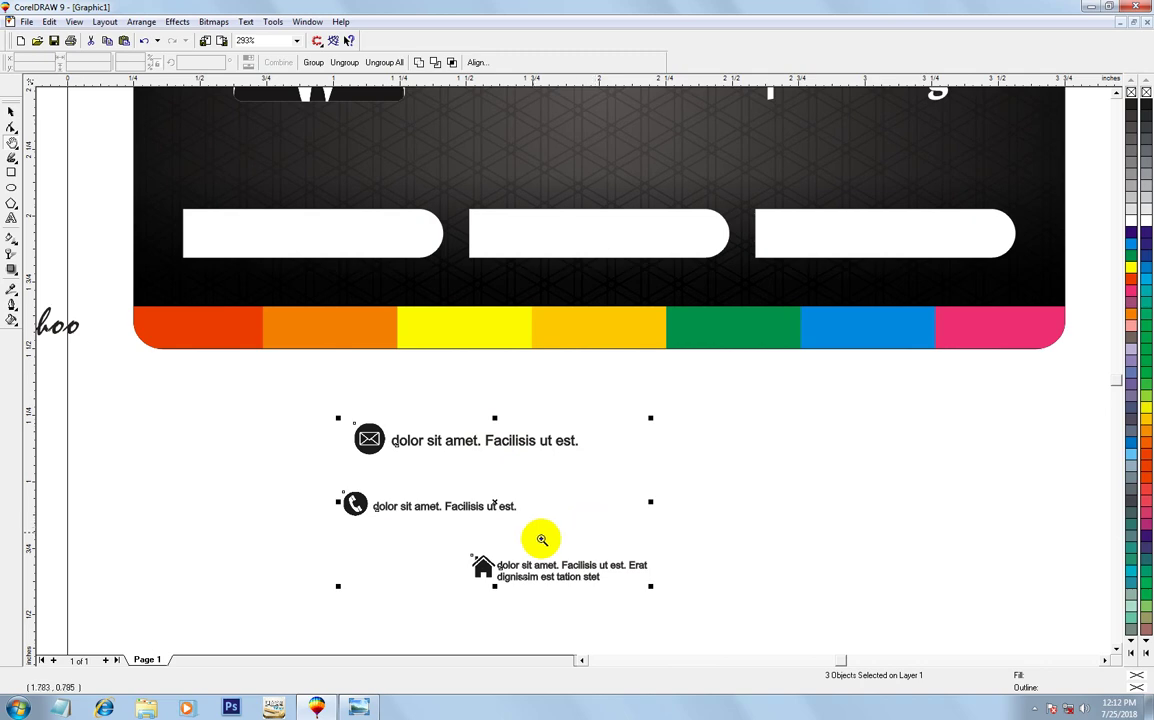
Ungroup the pills and centre the envelope icon and email line on the left pill
left_click(212, 388)
left_click_drag(212, 388, 632, 481)
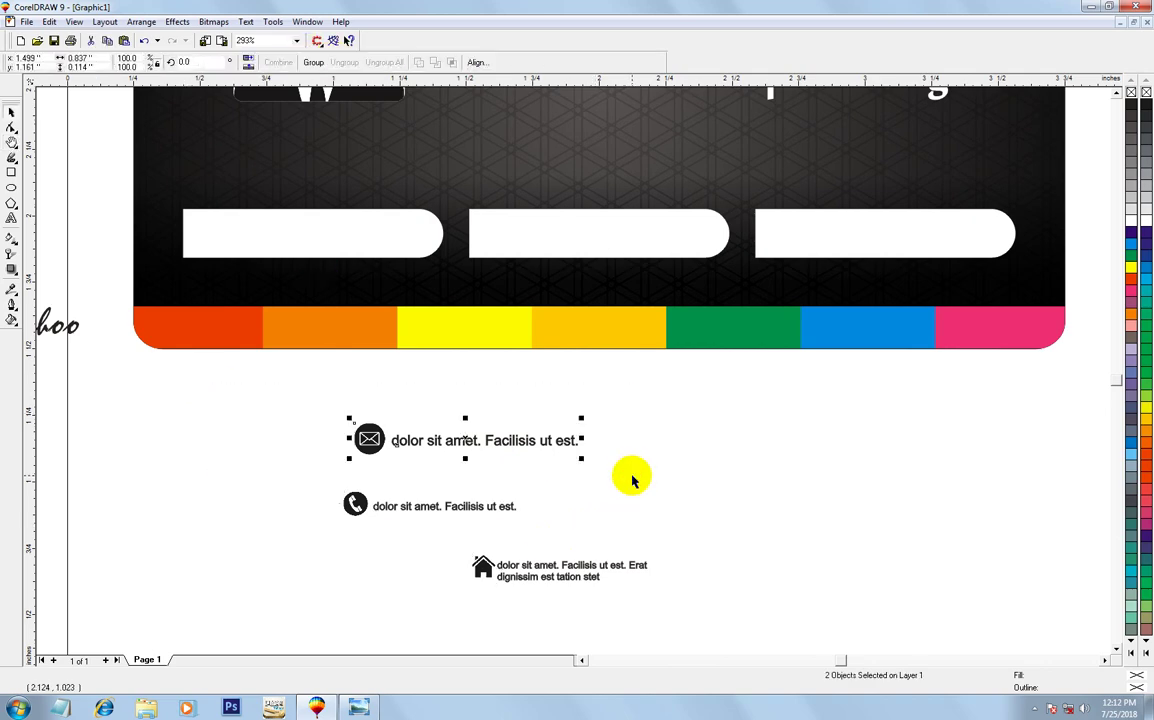
left_click(632, 481)
left_click(598, 239)
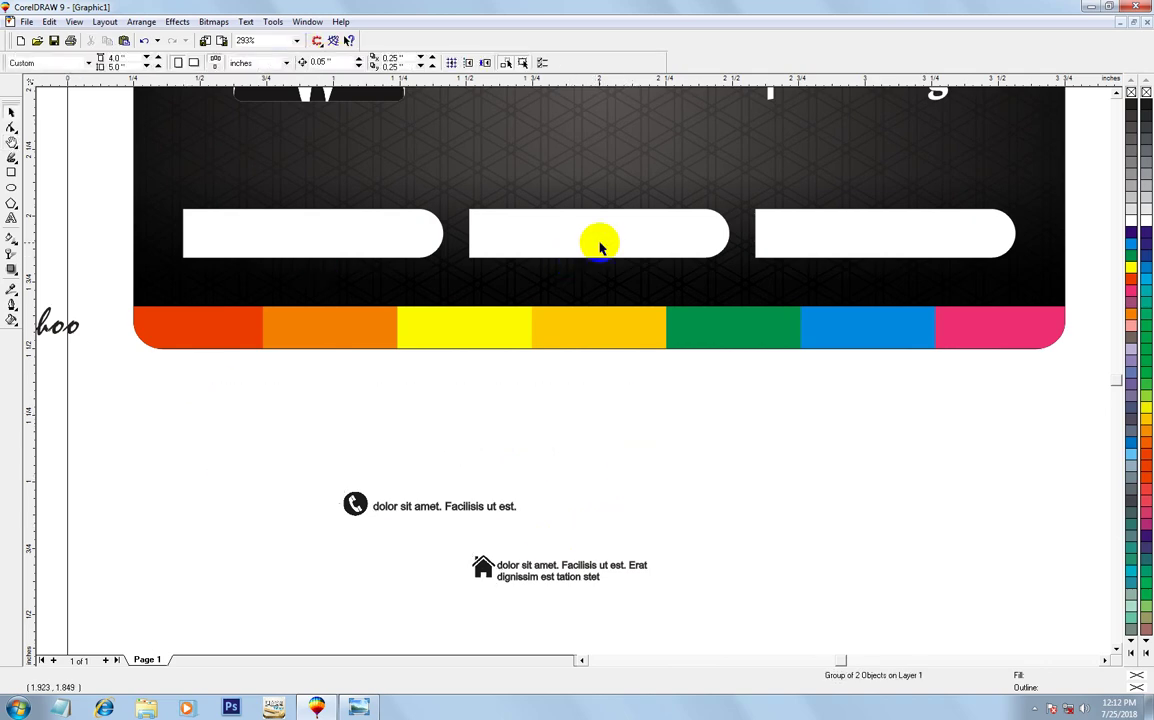
left_click(335, 63)
left_click(296, 337)
left_click(369, 440)
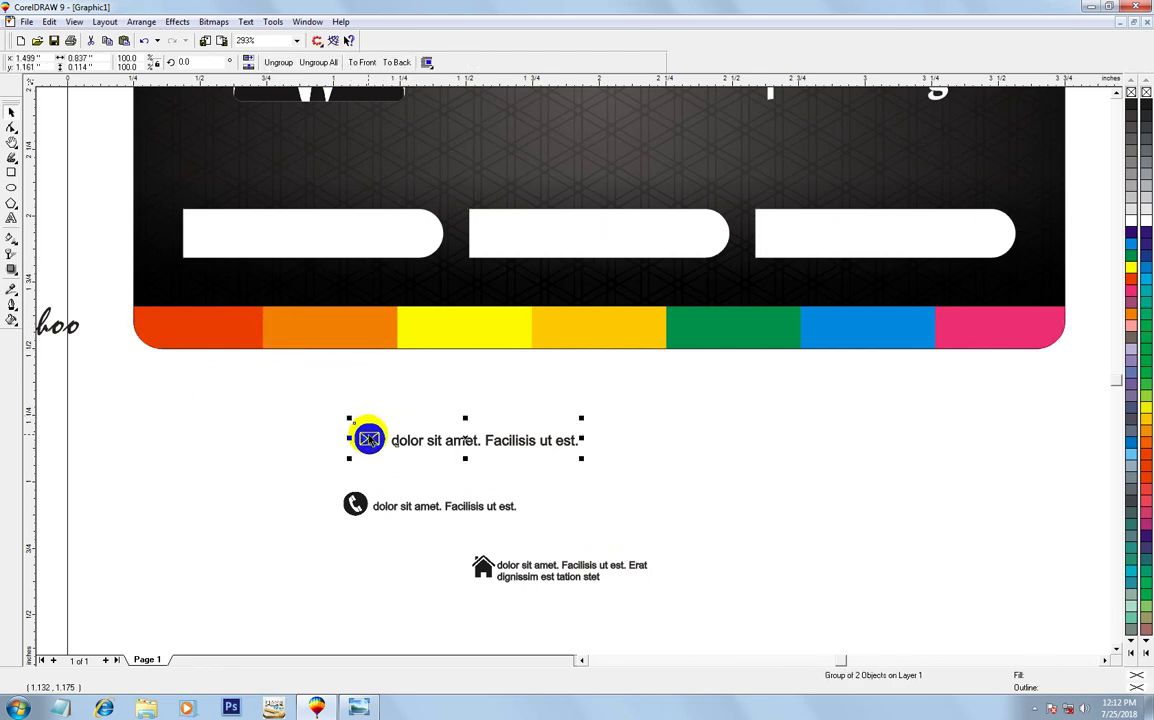
left_click(368, 250, "shift")
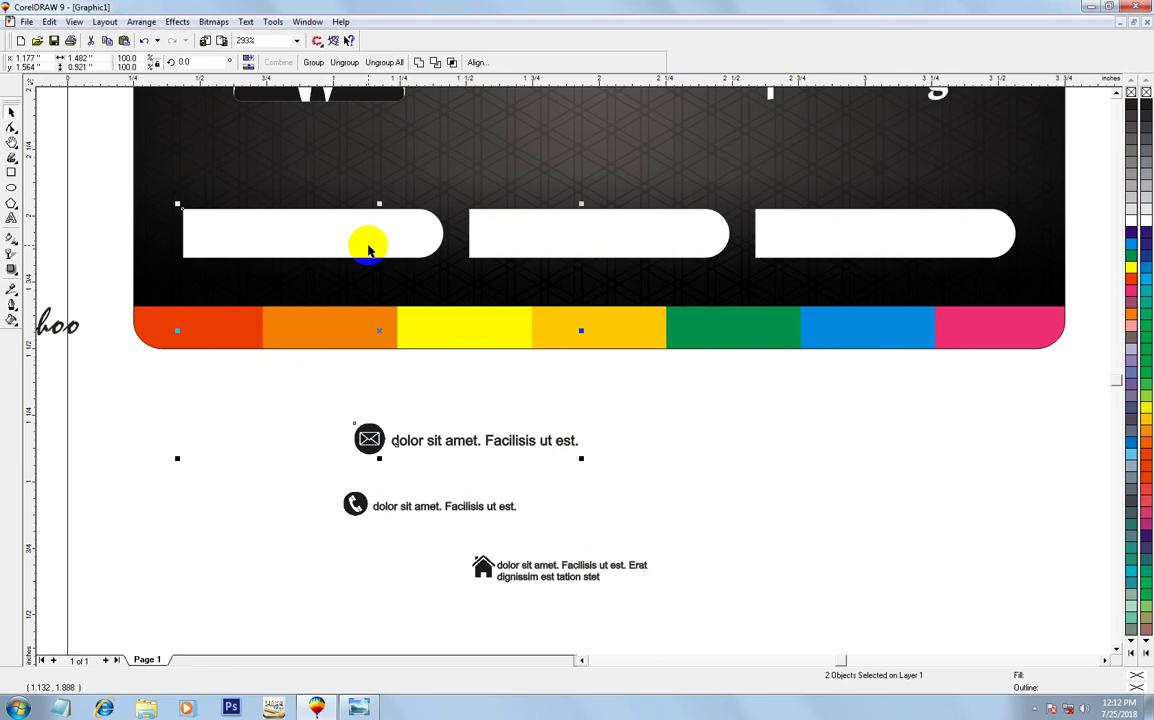
key("c")
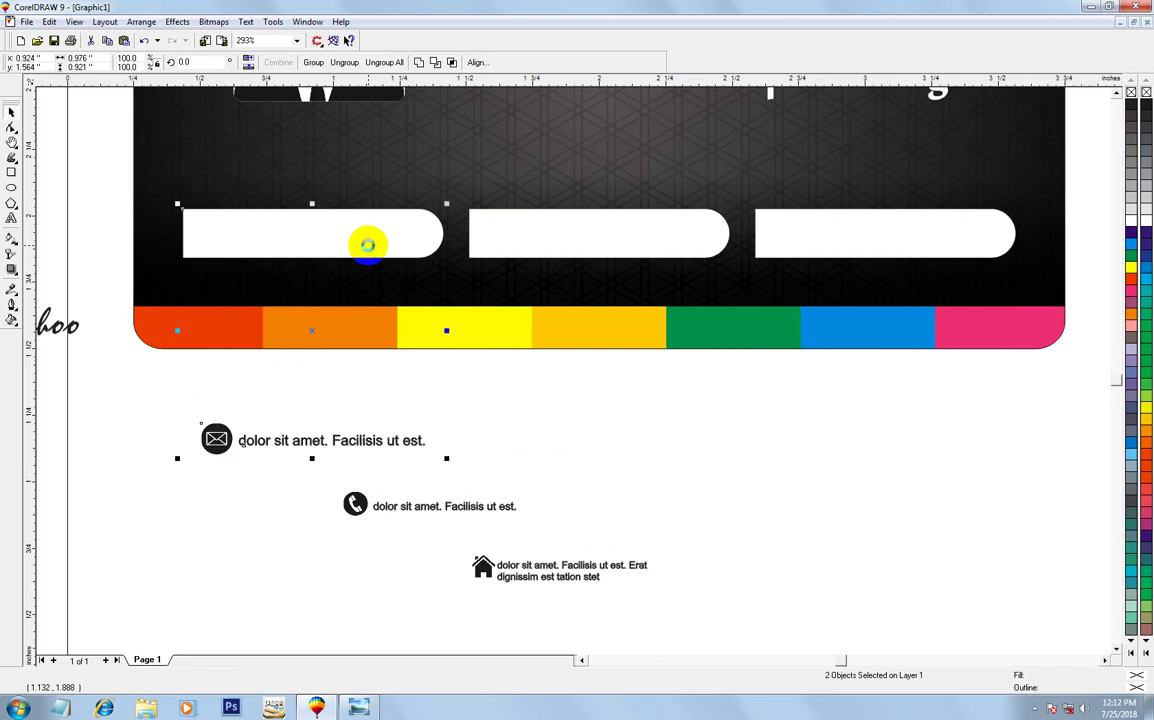
key("e")
Centre the phone icon and phone line on the middle pill
left_click_drag(183, 417, 528, 524)
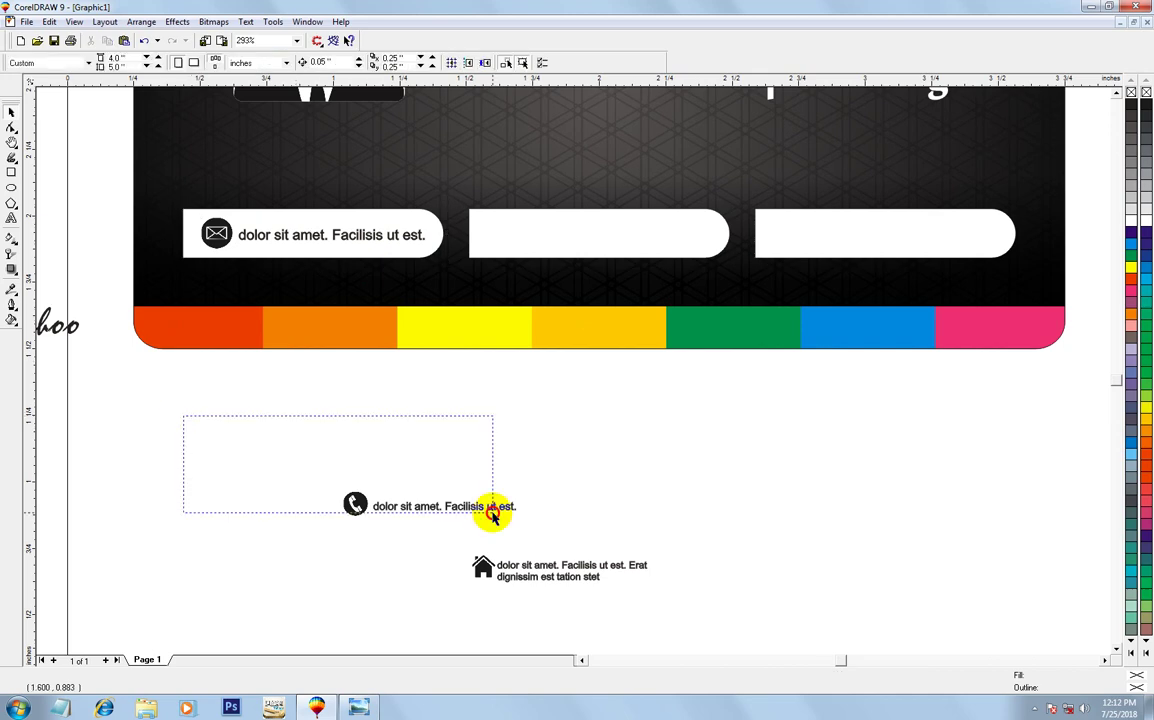
key("Delete")
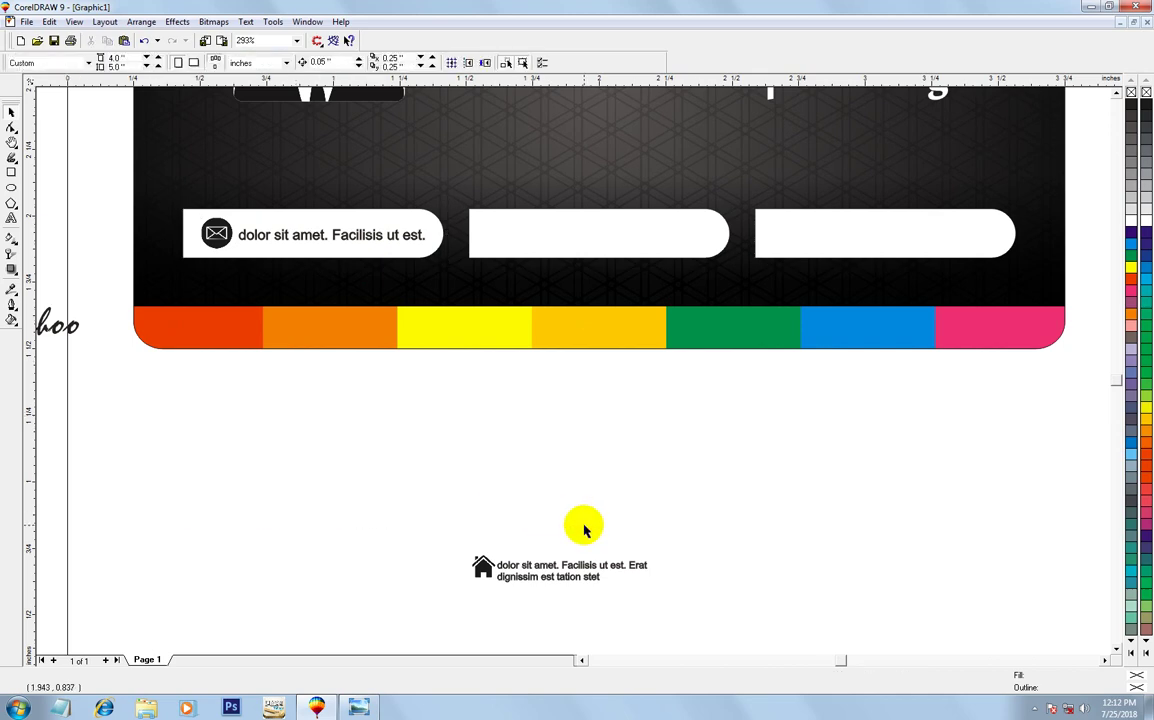
key("ctrl+z")
left_click(567, 250, "shift")
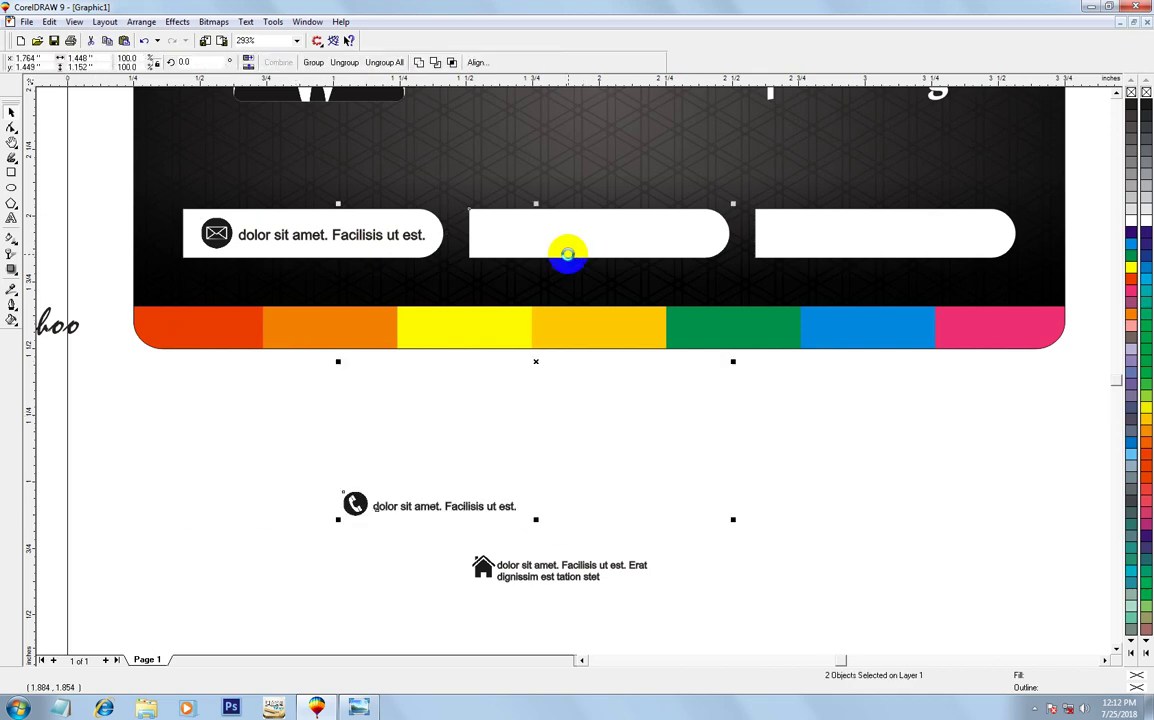
key("c")
key("e")
Group the house icon with the address lines and centre them on the right pill
left_click_drag(492, 456, 713, 608)
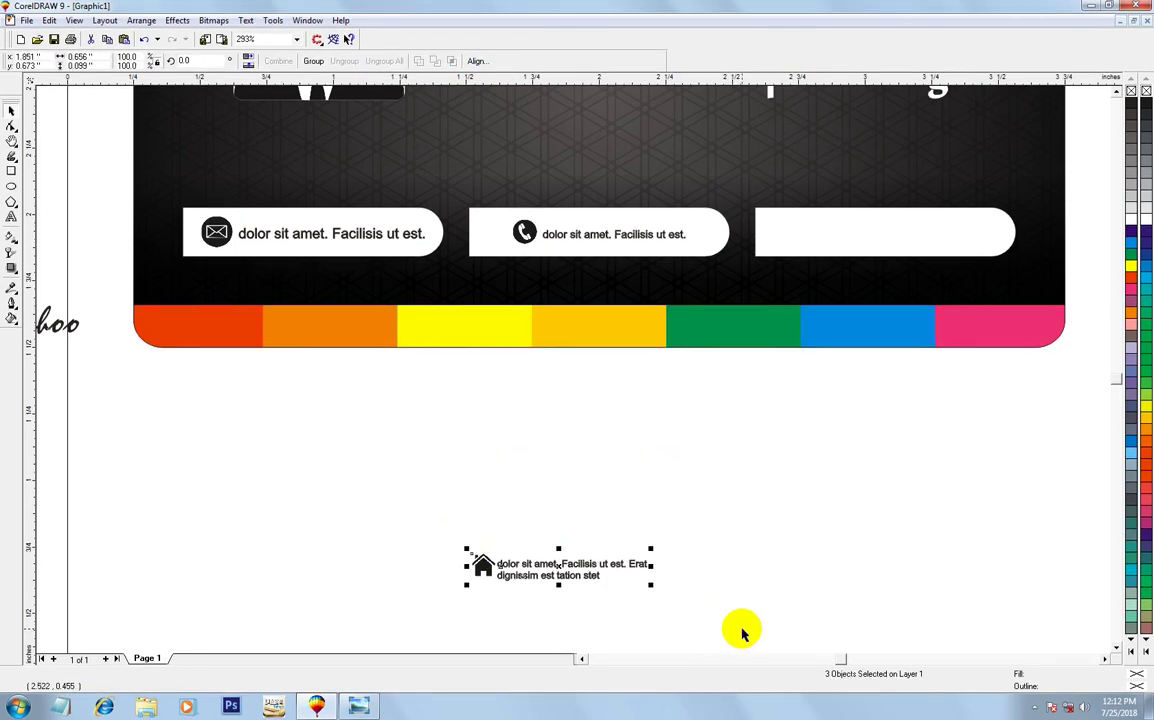
key("ctrl+g")
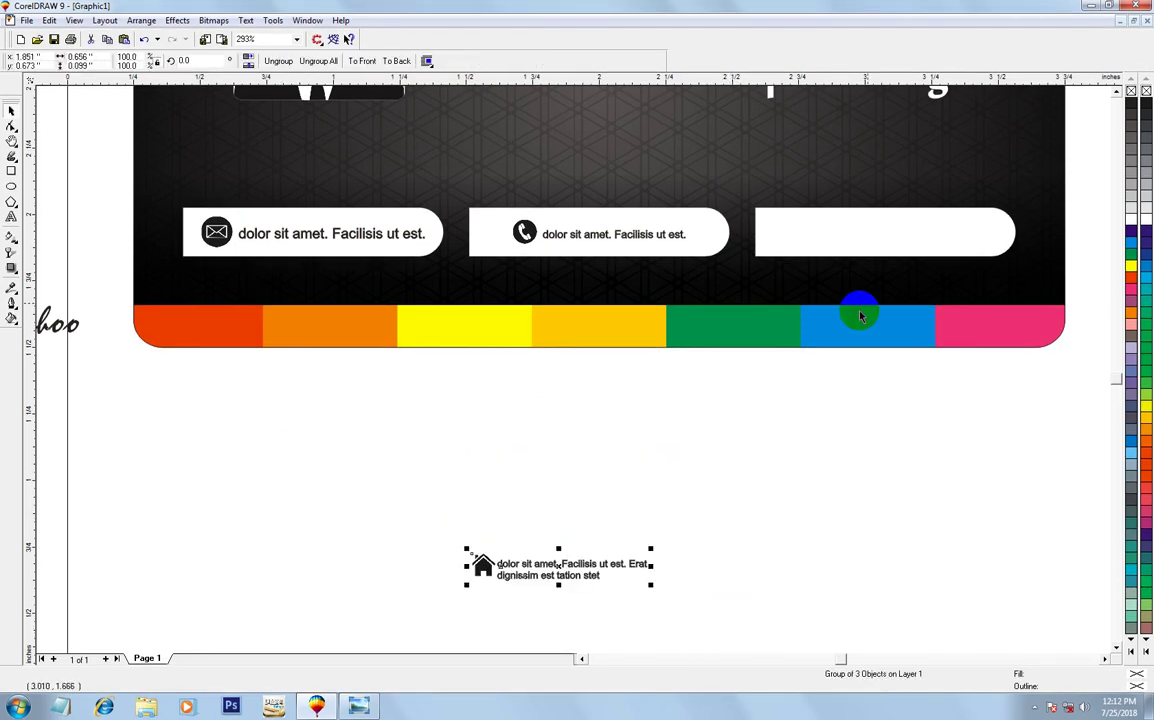
left_click(905, 258, "shift")
key("c")
key("e")
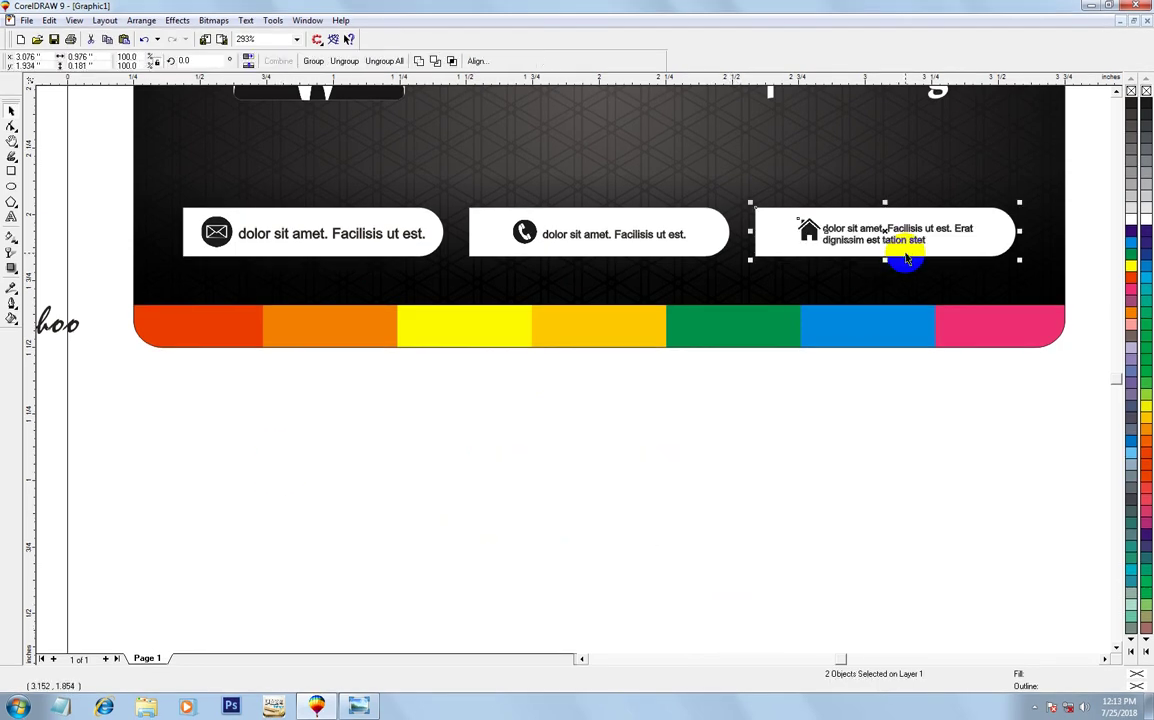
key("Escape")
scroll(905, 250, "down", 2)
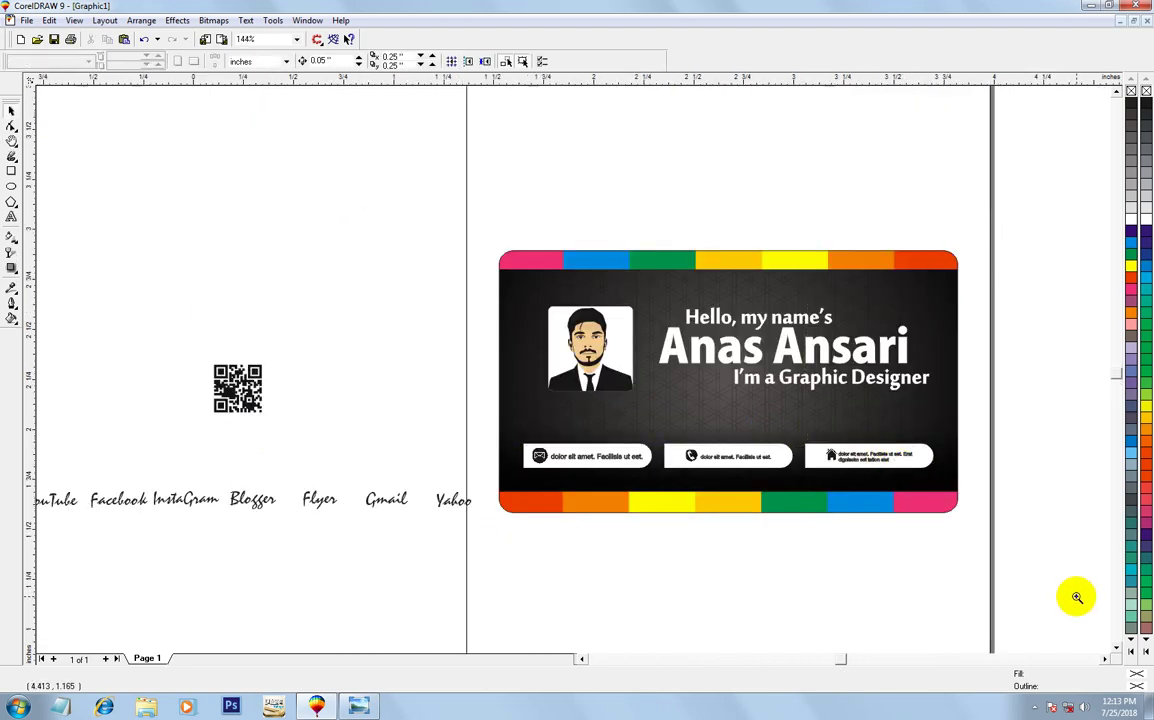
Group the photo with the name text and move the block slightly lower
scroll(981, 477, "up", 1)
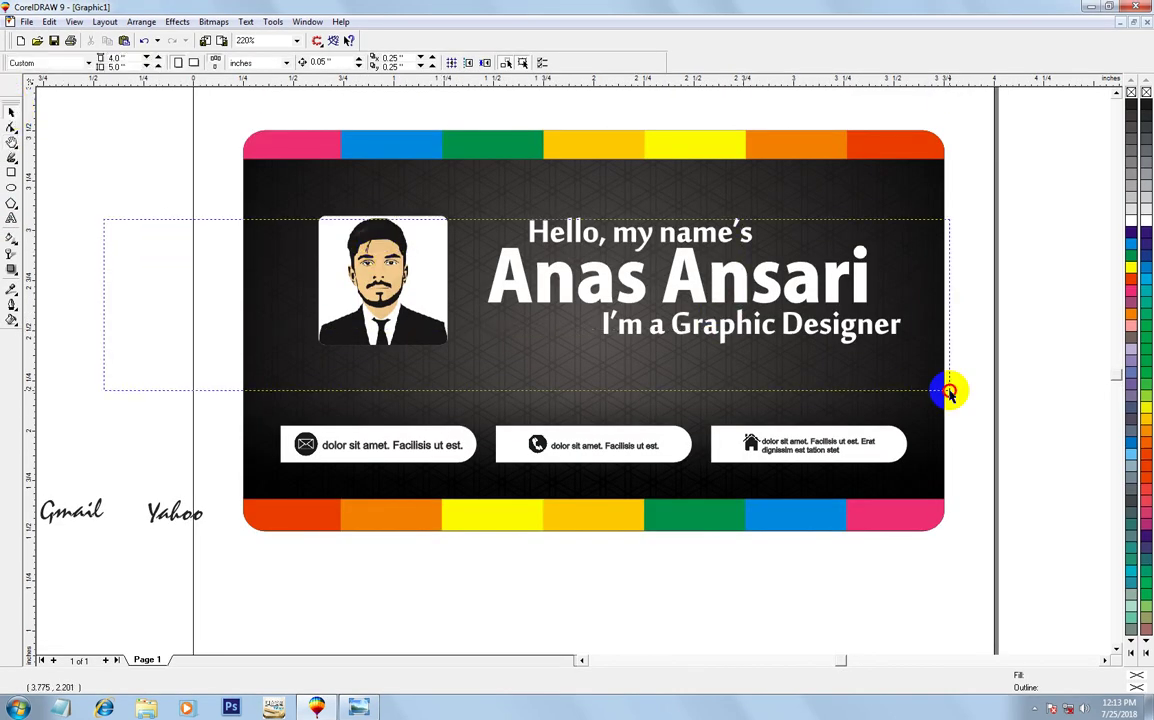
left_click_drag(159, 189, 712, 293)
key("ctrl+g")
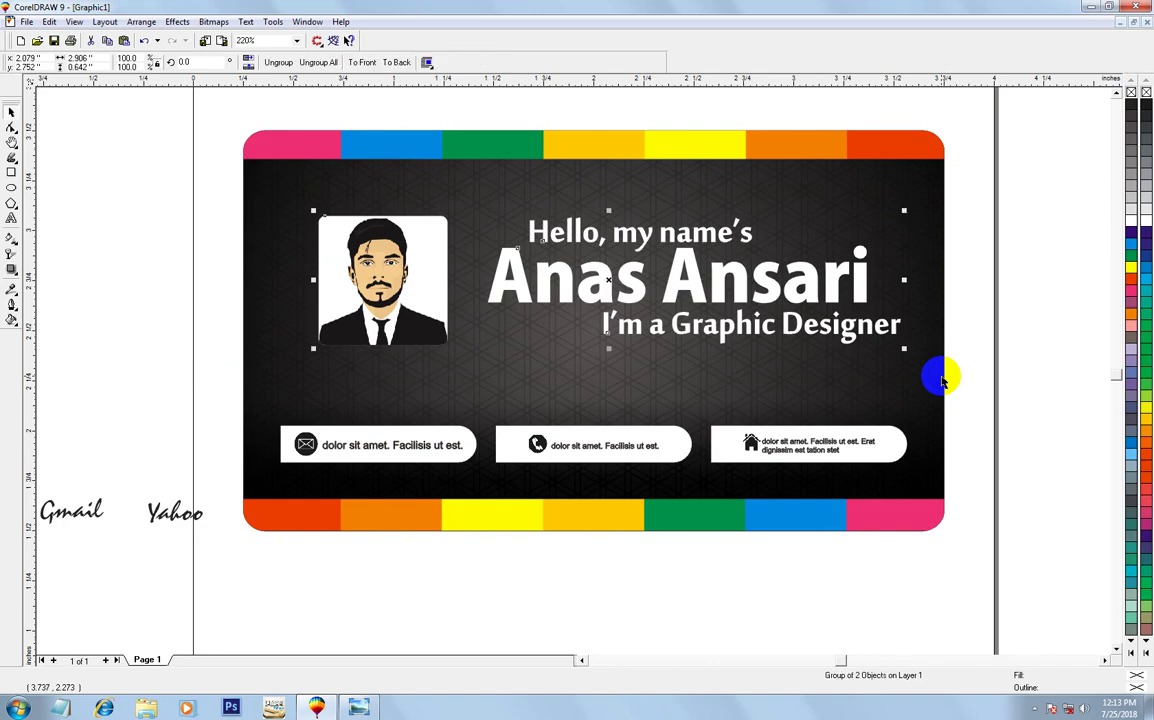
left_click_drag(580, 290, 583, 315)
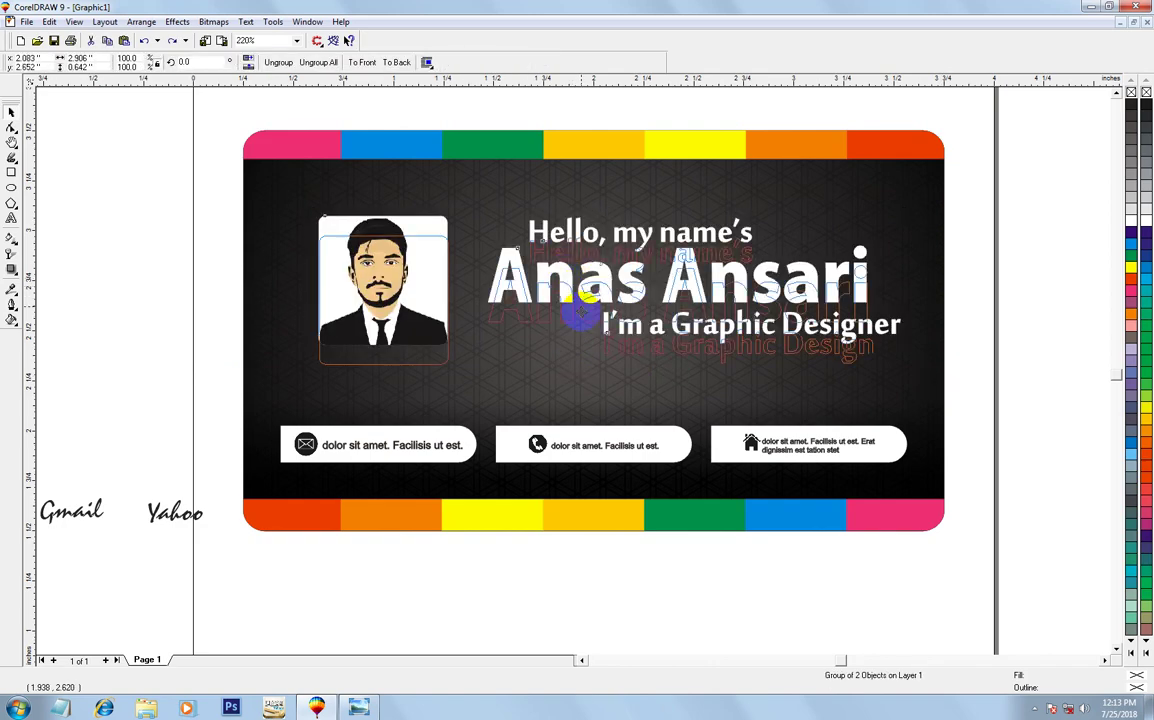
Zoom in on the lower copy of the card front and reposition it
scroll(583, 315, "down", 2)
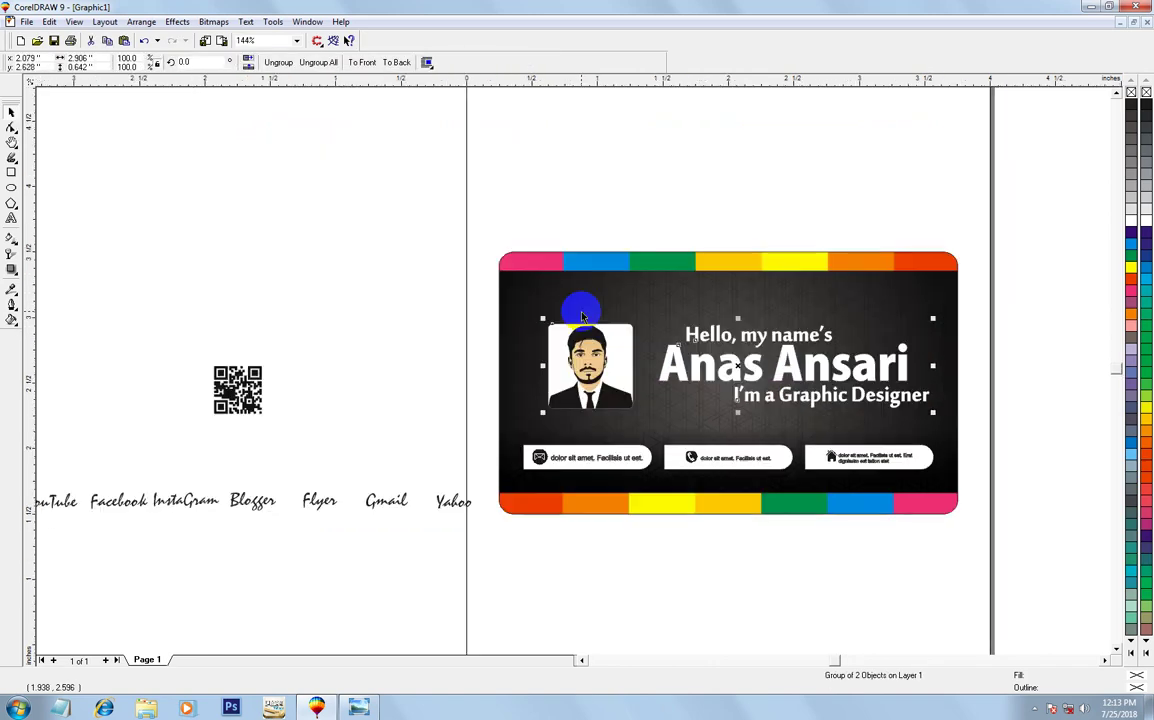
scroll(700, 463, "down", 1)
scroll(518, 504, "down", 2)
key("F2")
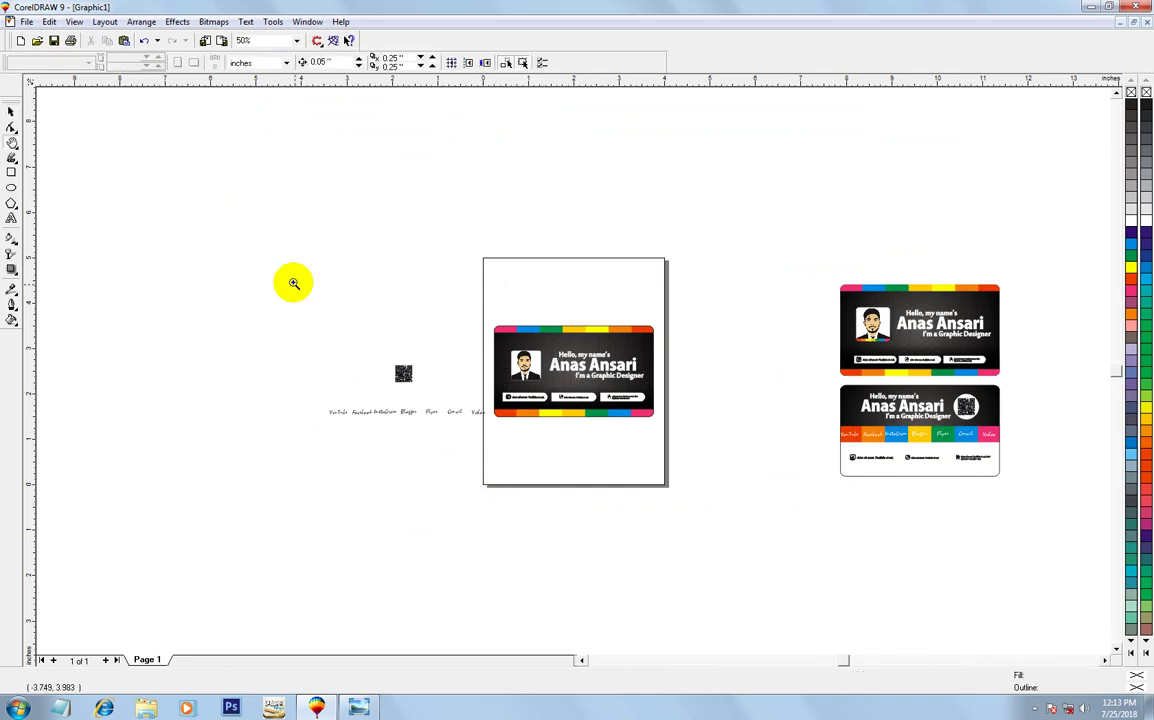
left_click_drag(291, 283, 752, 533)
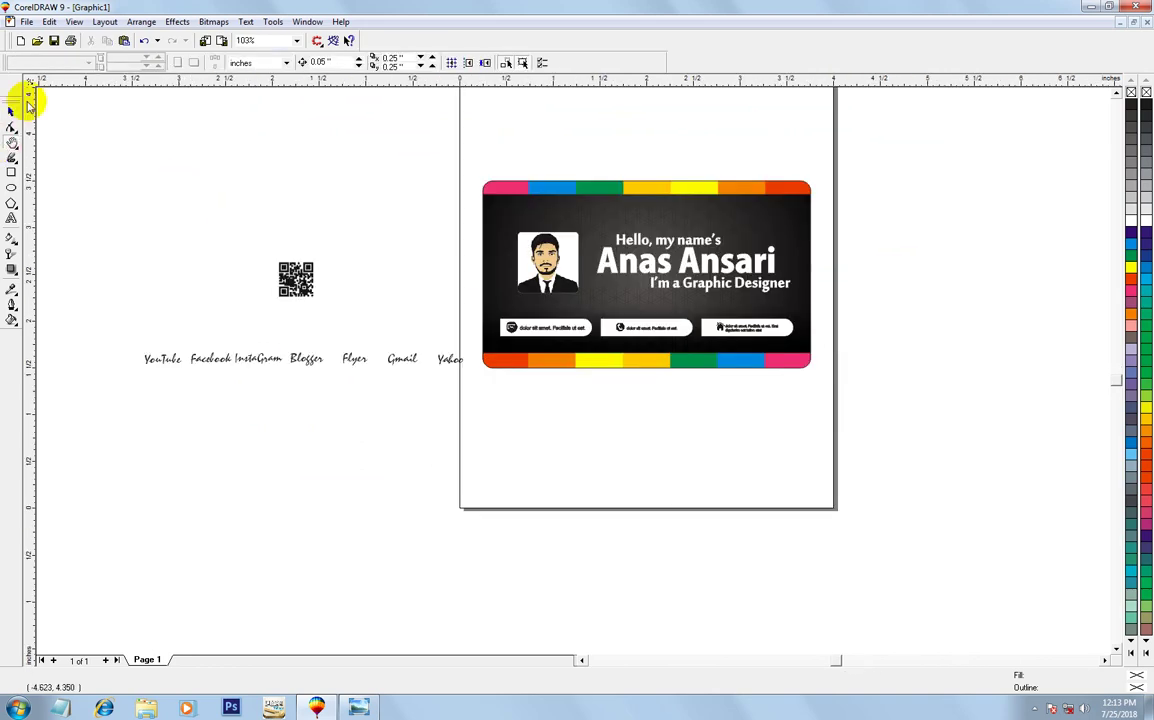
left_click(11, 111)
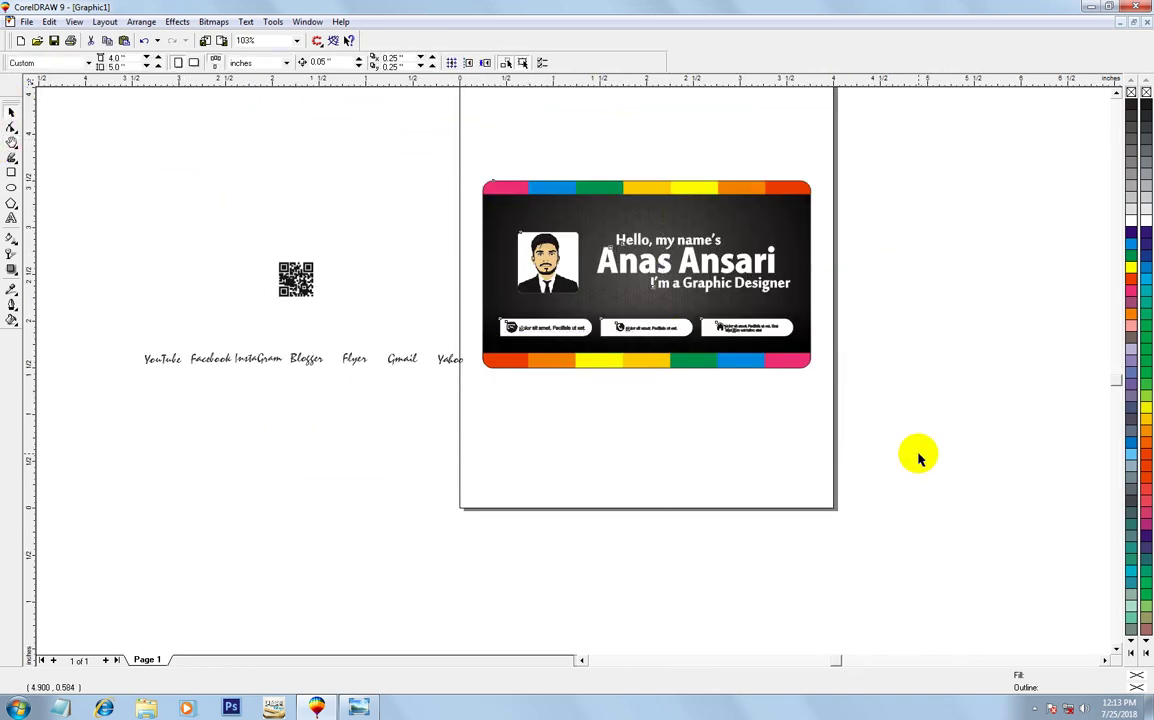
left_click_drag(497, 176, 919, 455)
key("Delete")
key("ctrl+z")
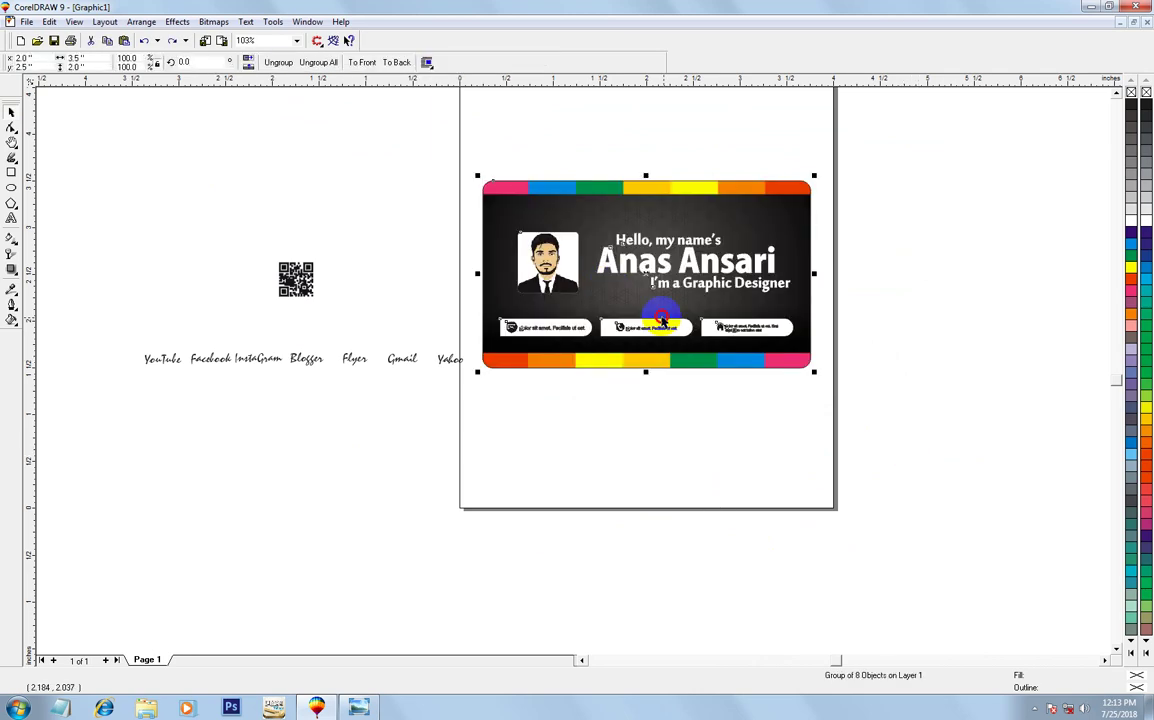
mouse_move(657, 309)
left_mouse_down()
mouse_move(670, 228)
mouse_move(750, 446)
mouse_move(683, 433)
left_mouse_up()
left_click(893, 421)
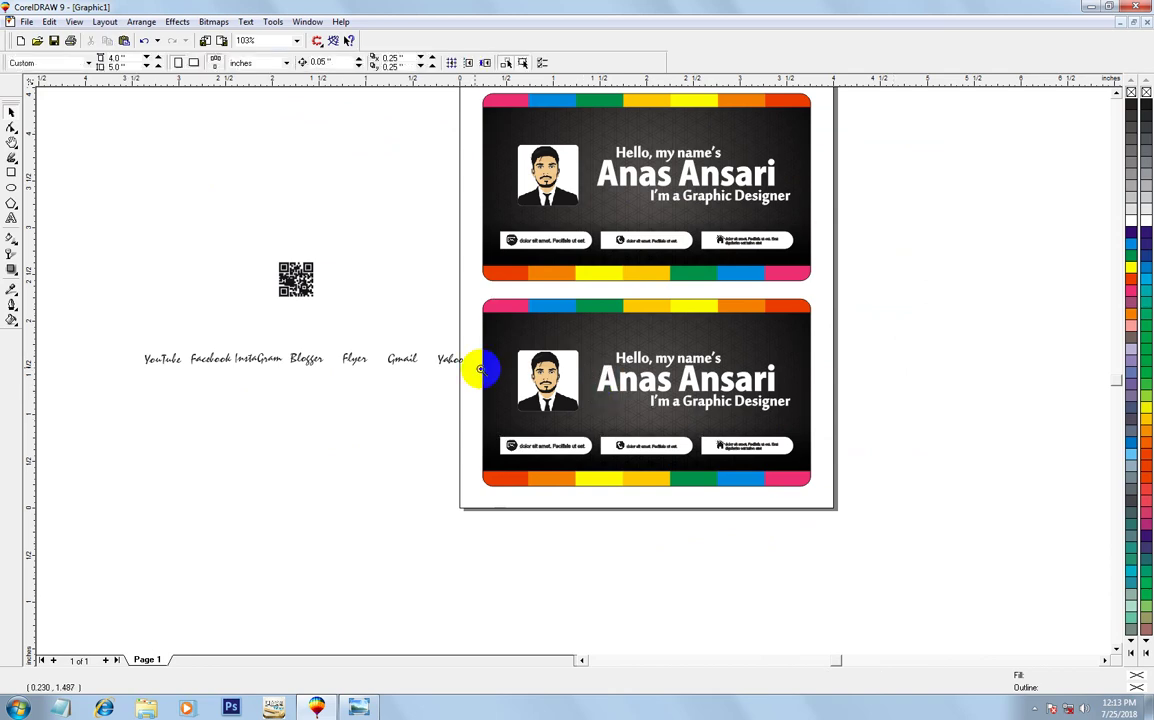
scroll(761, 482, "up", 2)
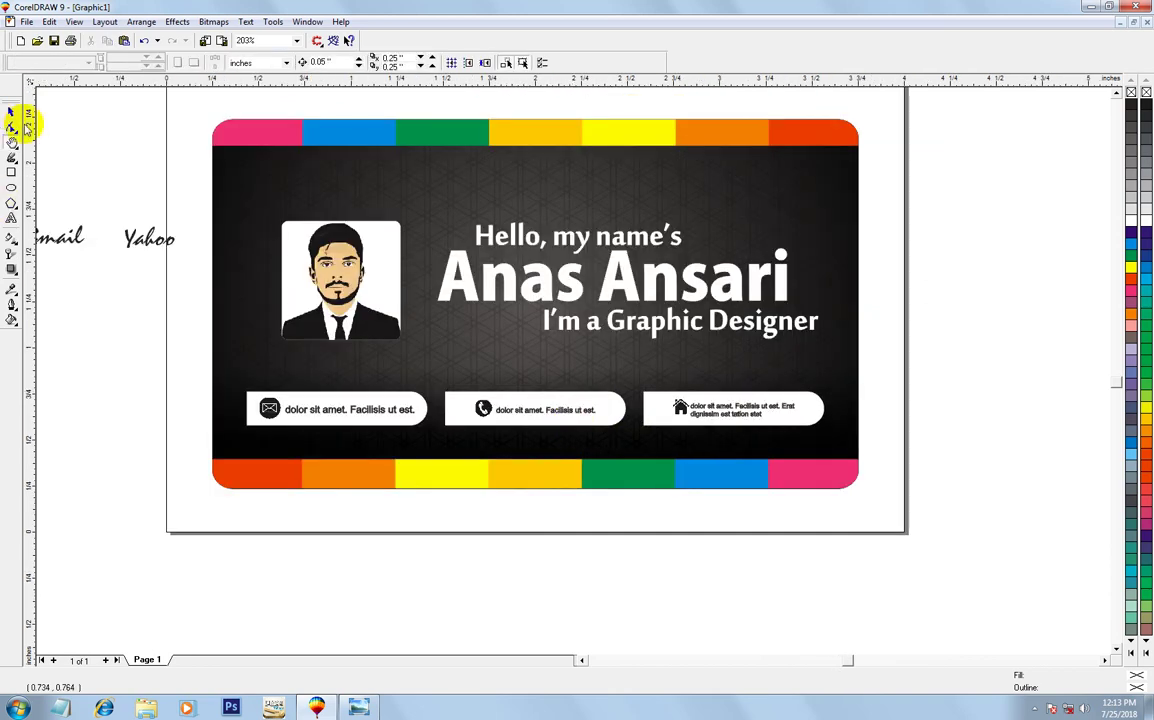
Ungroup the copied card and delete its portrait photo and all three white pills
left_click(12, 112)
left_click(290, 62)
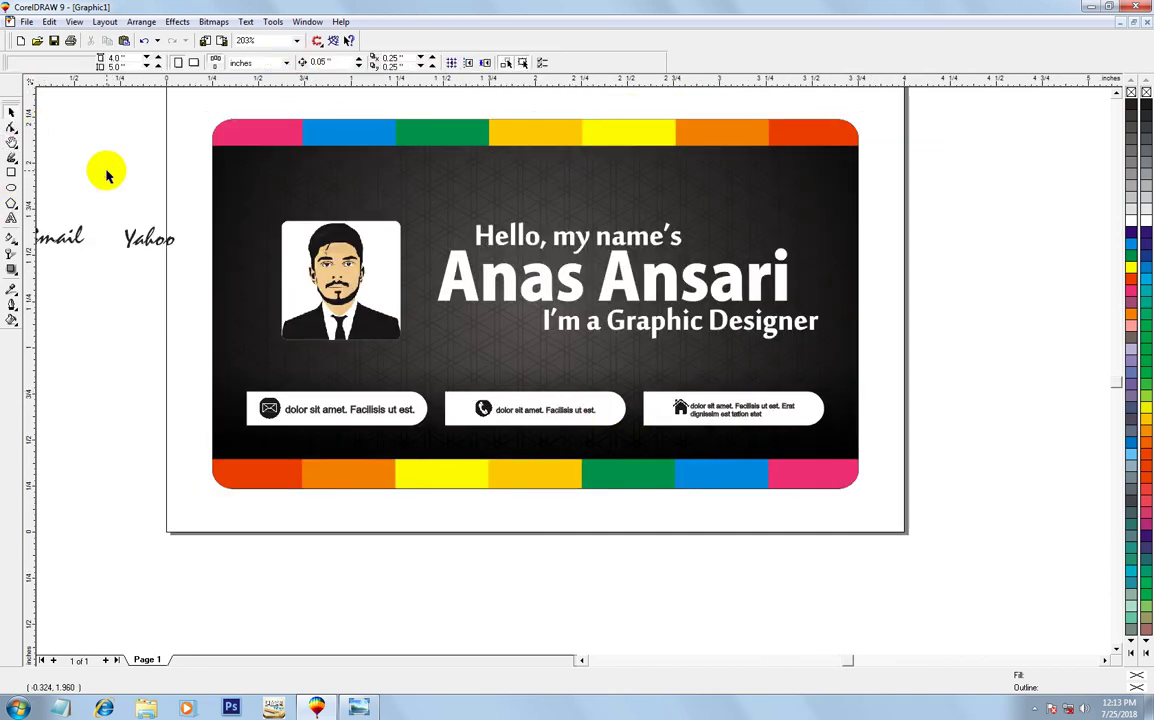
left_click(304, 278)
key("Delete")
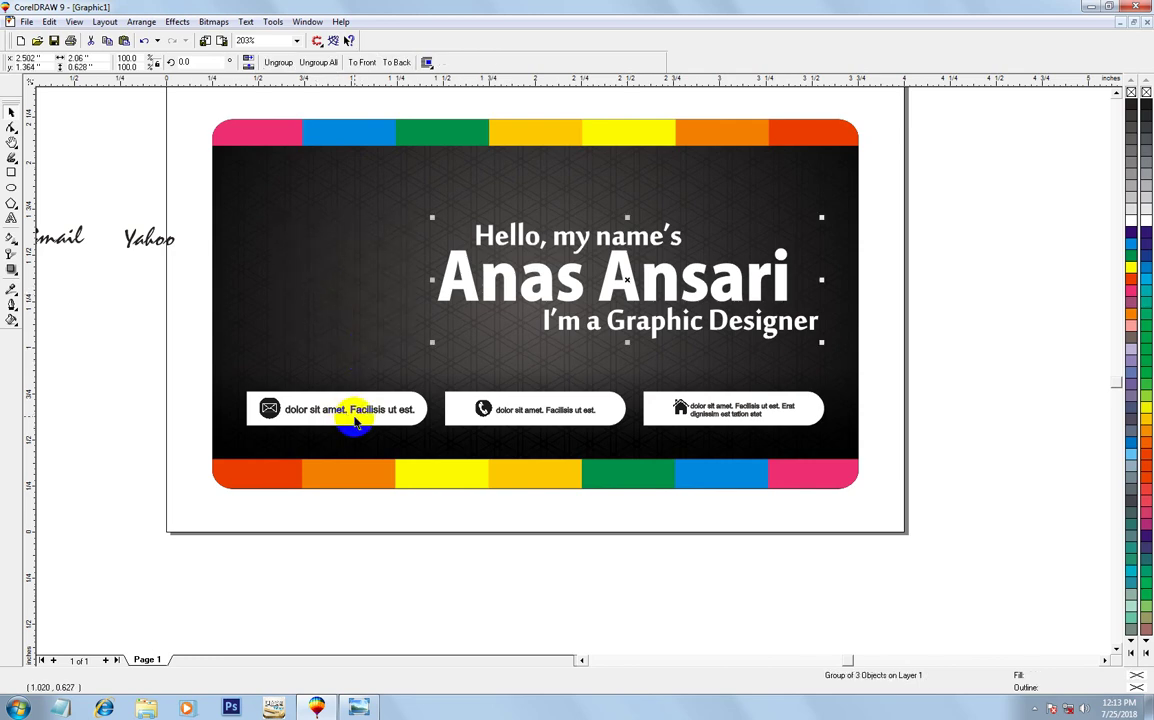
left_click(356, 420)
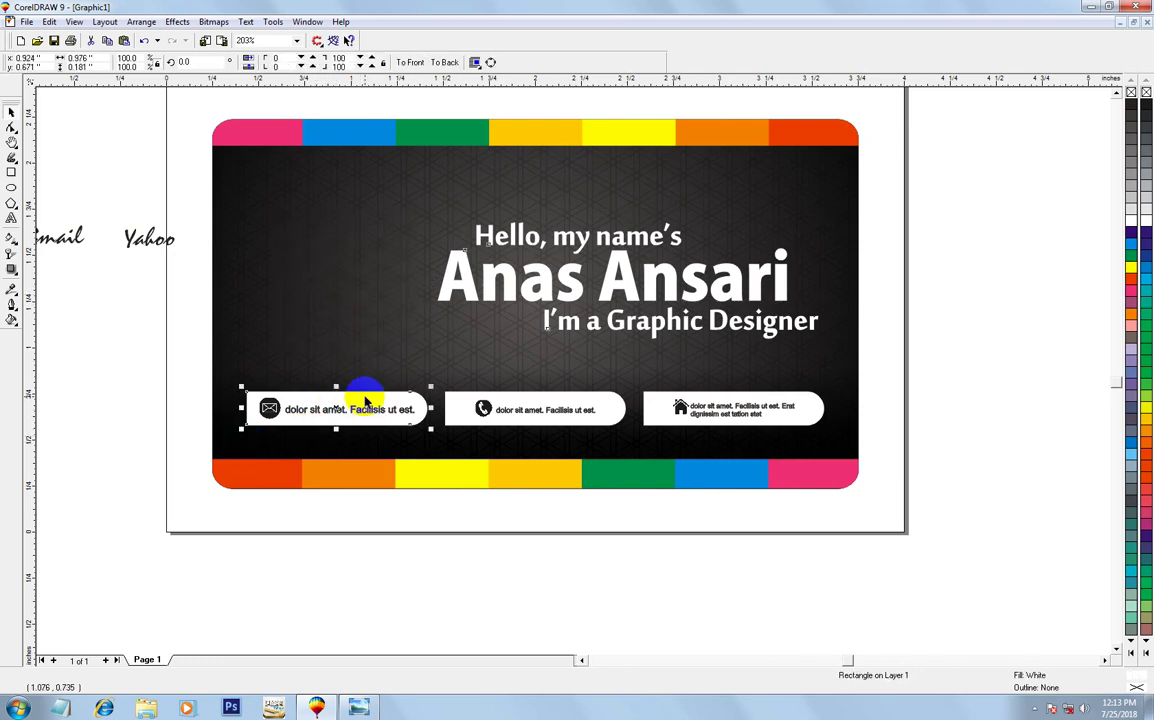
key("Delete")
left_click(490, 400)
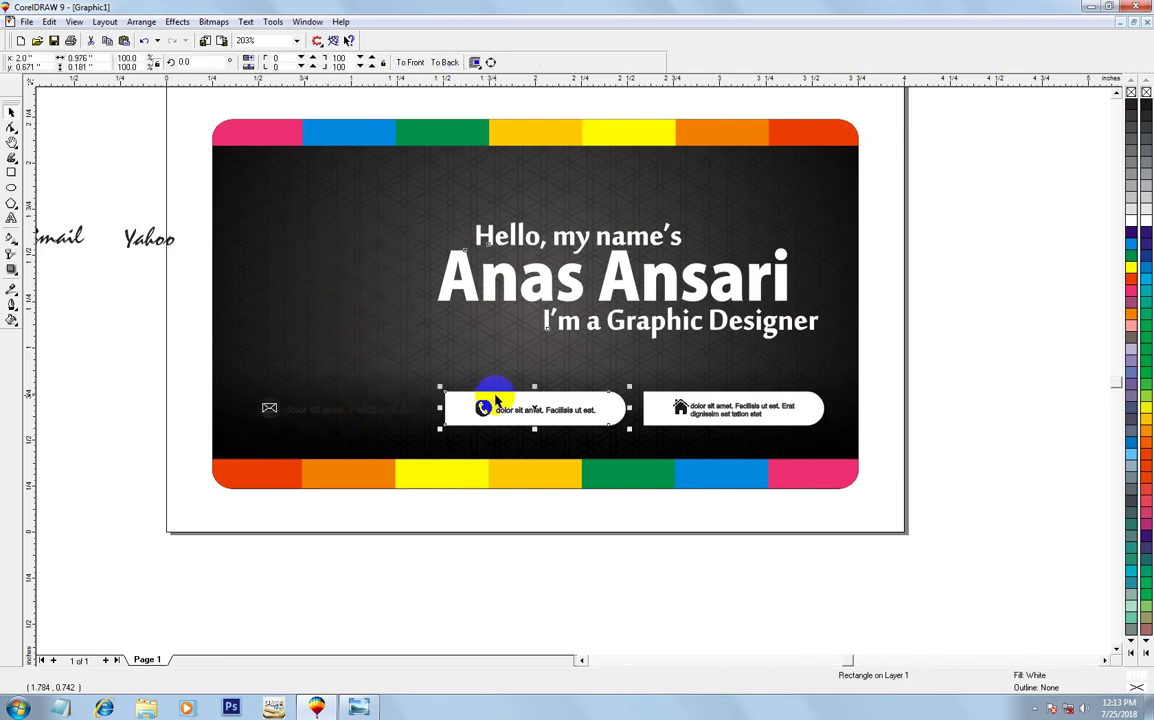
key("Delete")
left_click(646, 404)
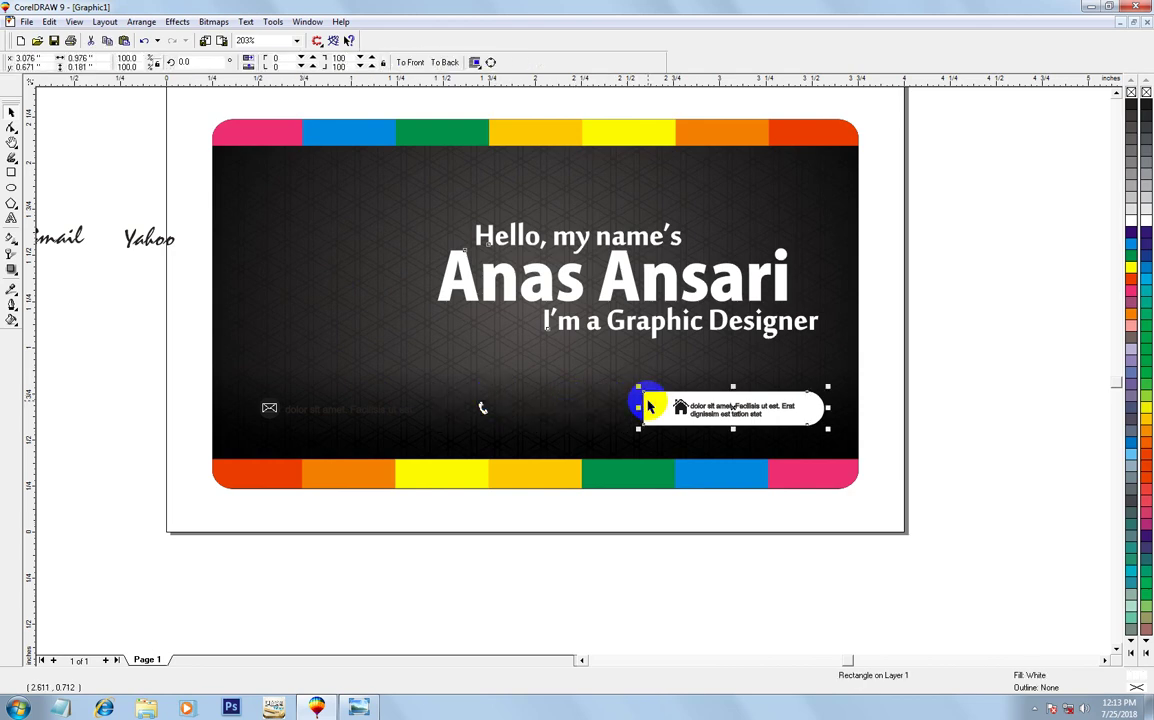
key("Delete")
Nudge the greeting text slightly up-left and open the card's PowerClip contents for editing
left_click(560, 404)
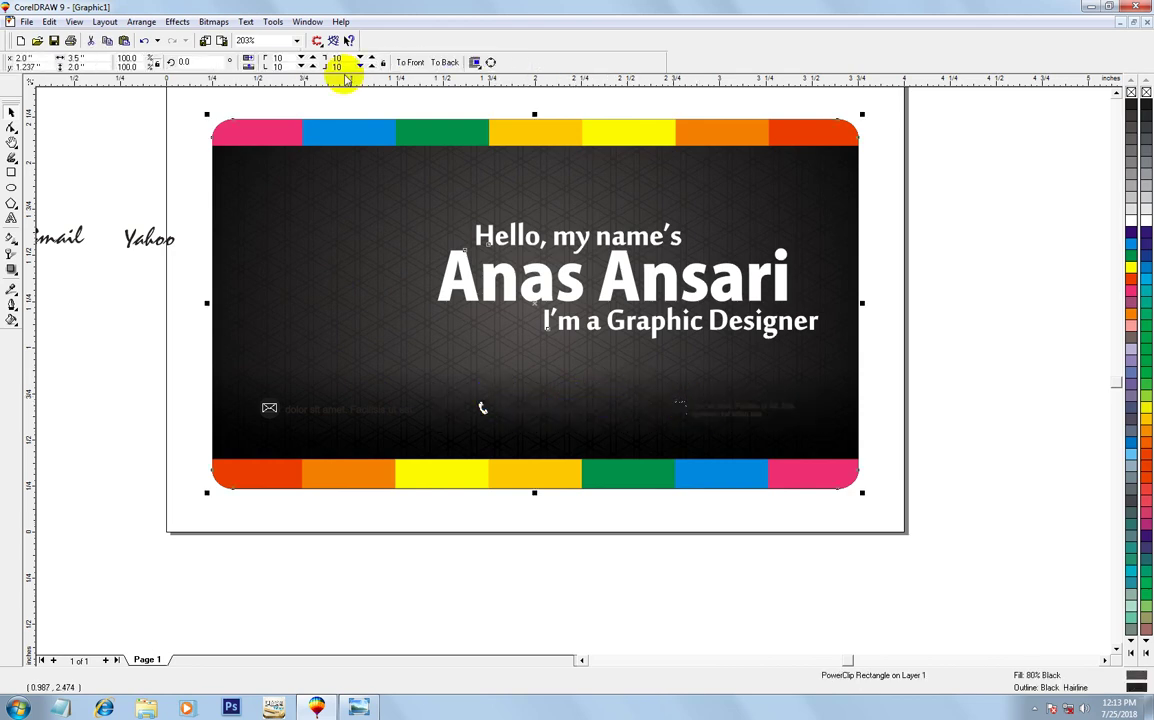
left_click(630, 284)
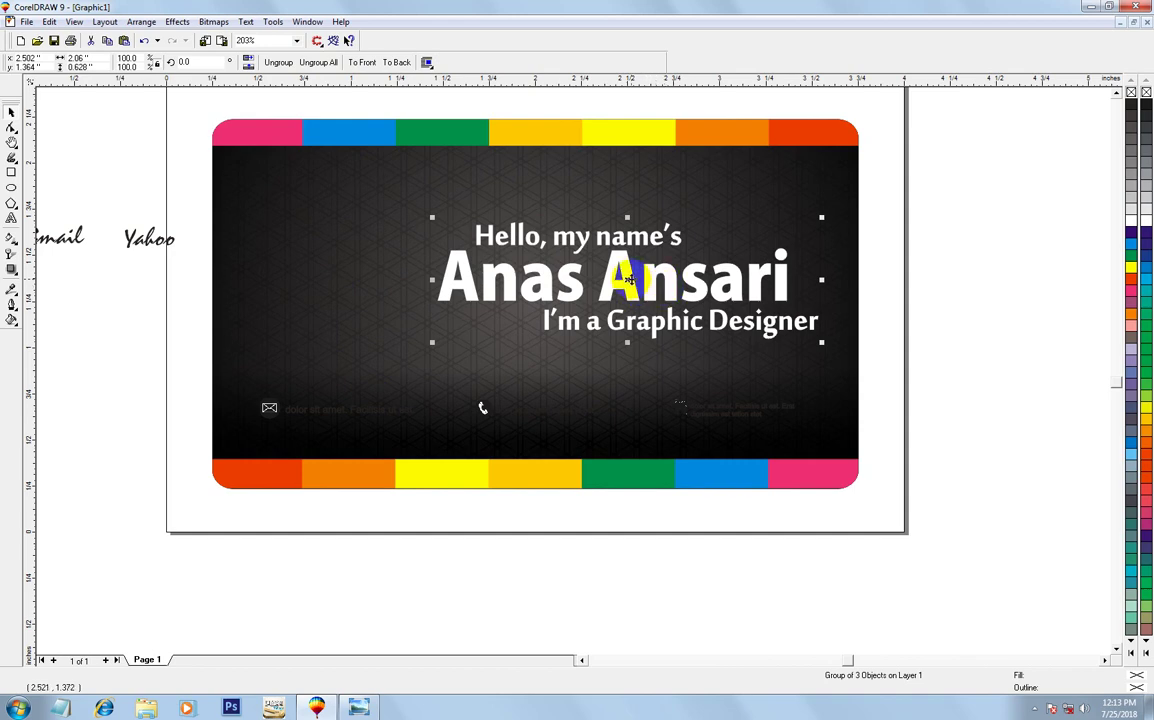
left_click_drag(628, 280, 623, 264)
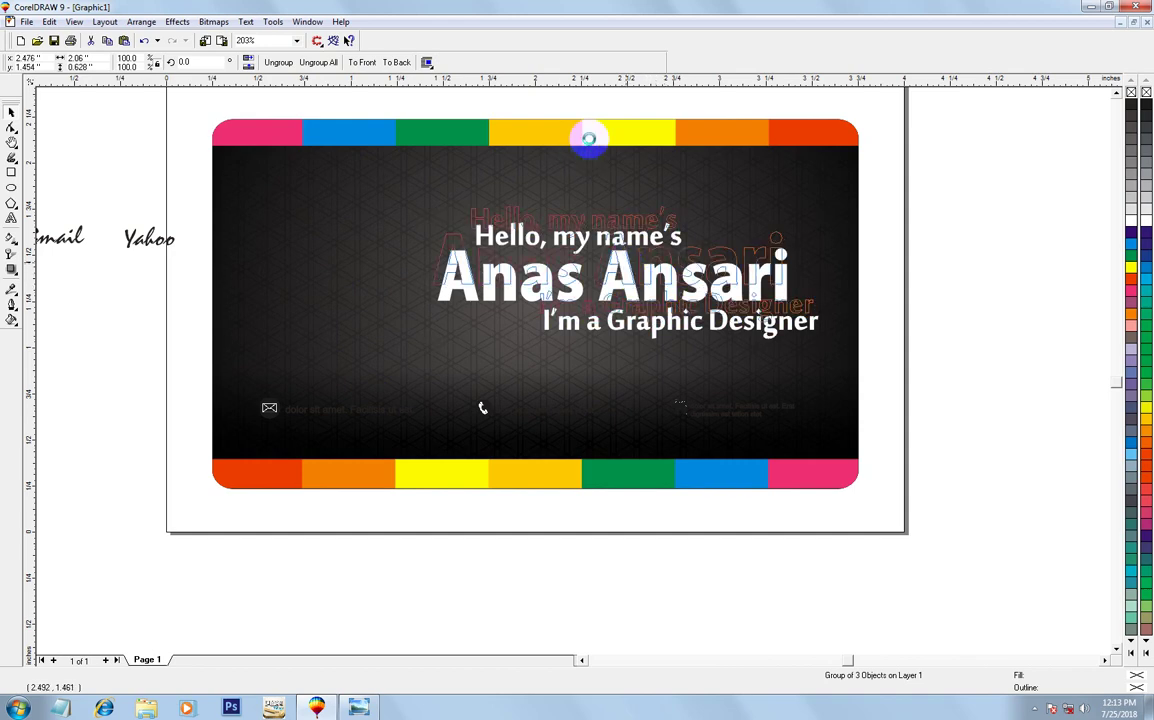
left_click(523, 475)
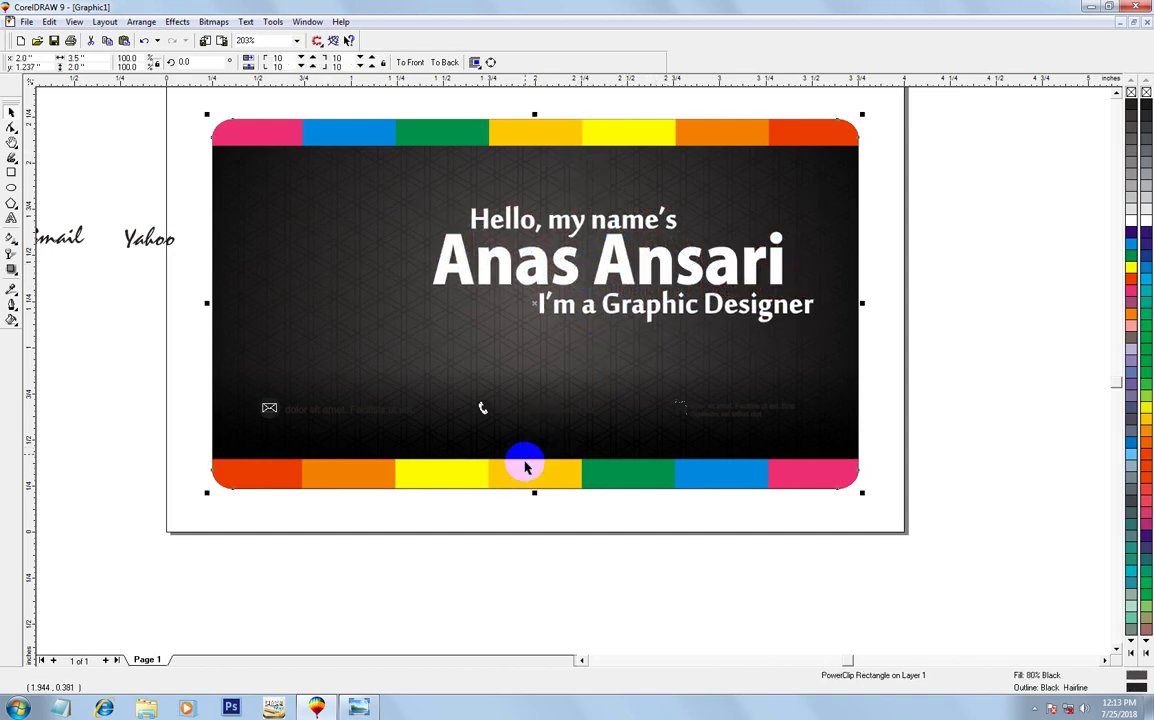
left_click(420, 239, "ctrl")
Move the colour strip to mid-card, cut its height to about 80%, and delete the dark bottom band
left_click(393, 112)
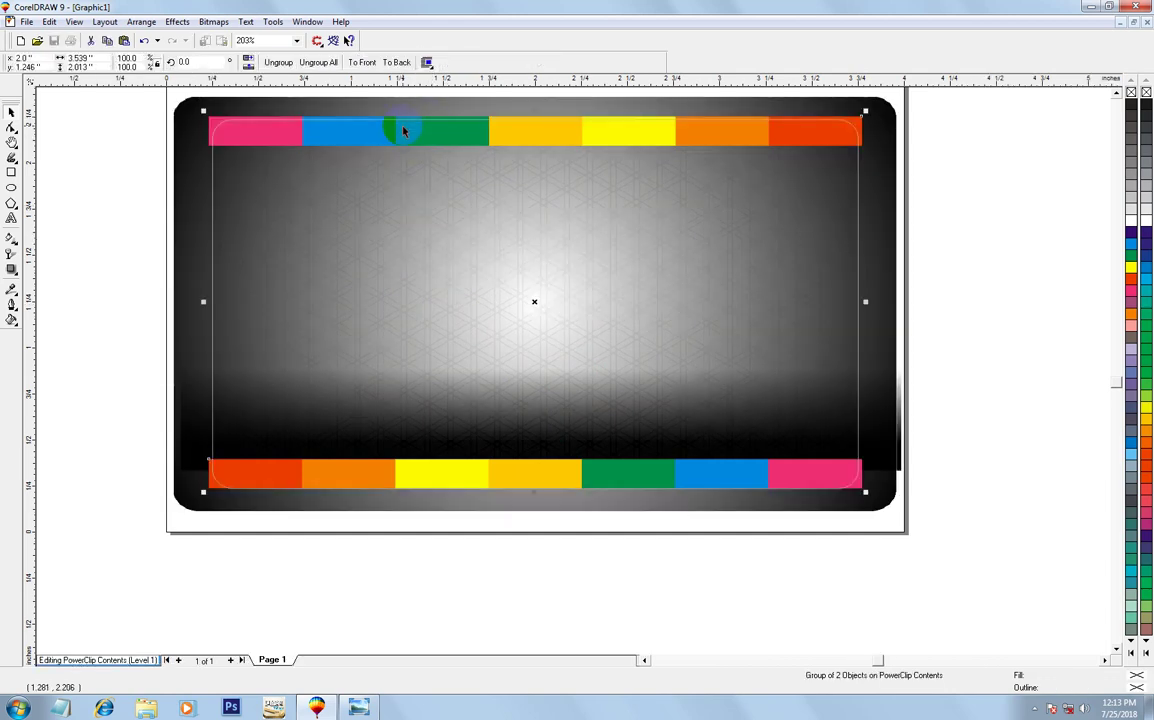
mouse_move(403, 131)
left_mouse_down()
mouse_move(494, 322)
mouse_move(497, 291)
mouse_move(536, 352)
left_mouse_up()
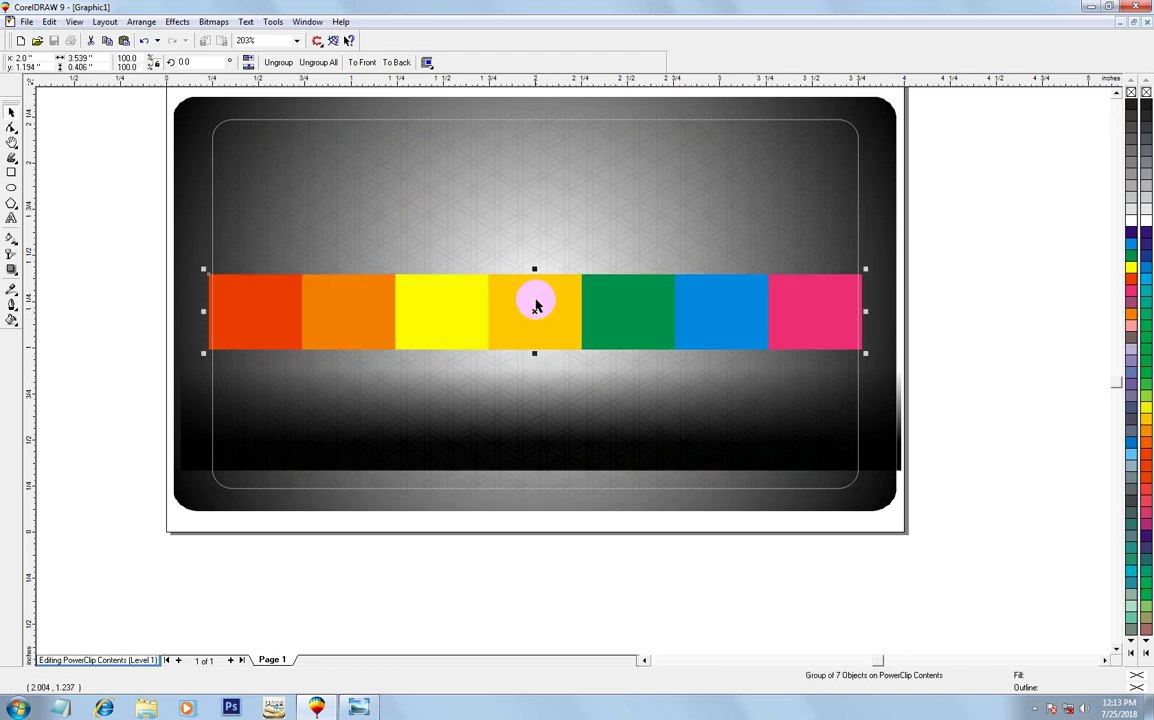
left_click_drag(536, 342, 536, 330)
left_click(900, 470)
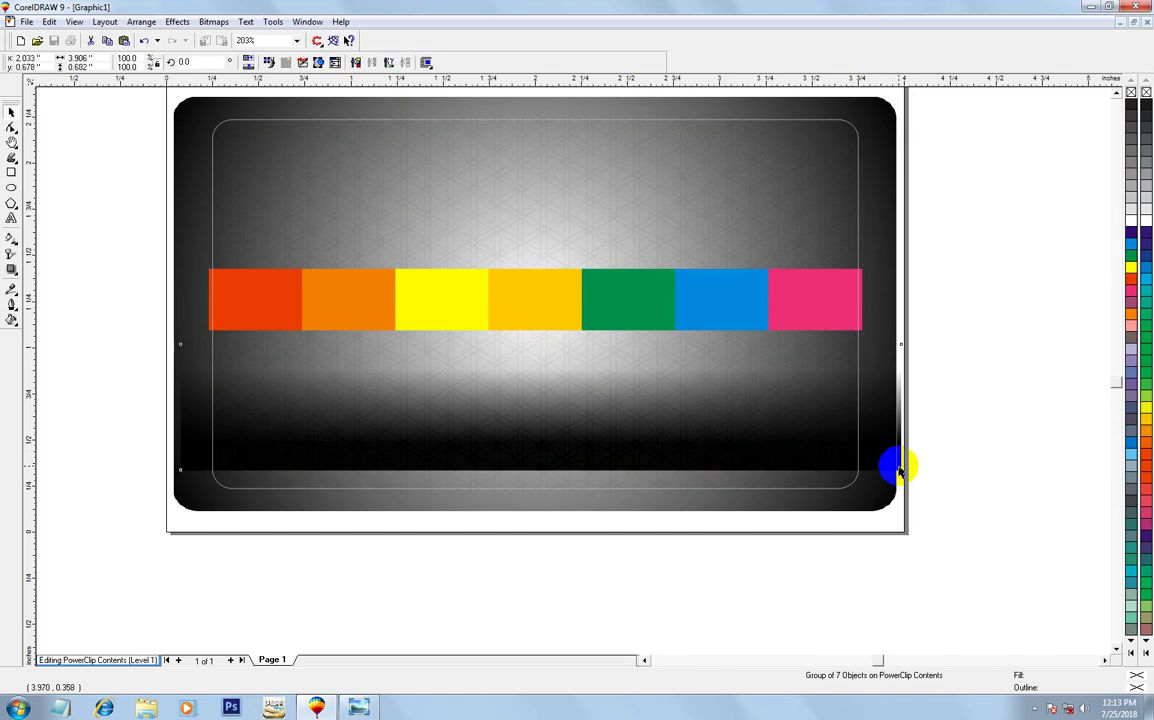
left_click(395, 460)
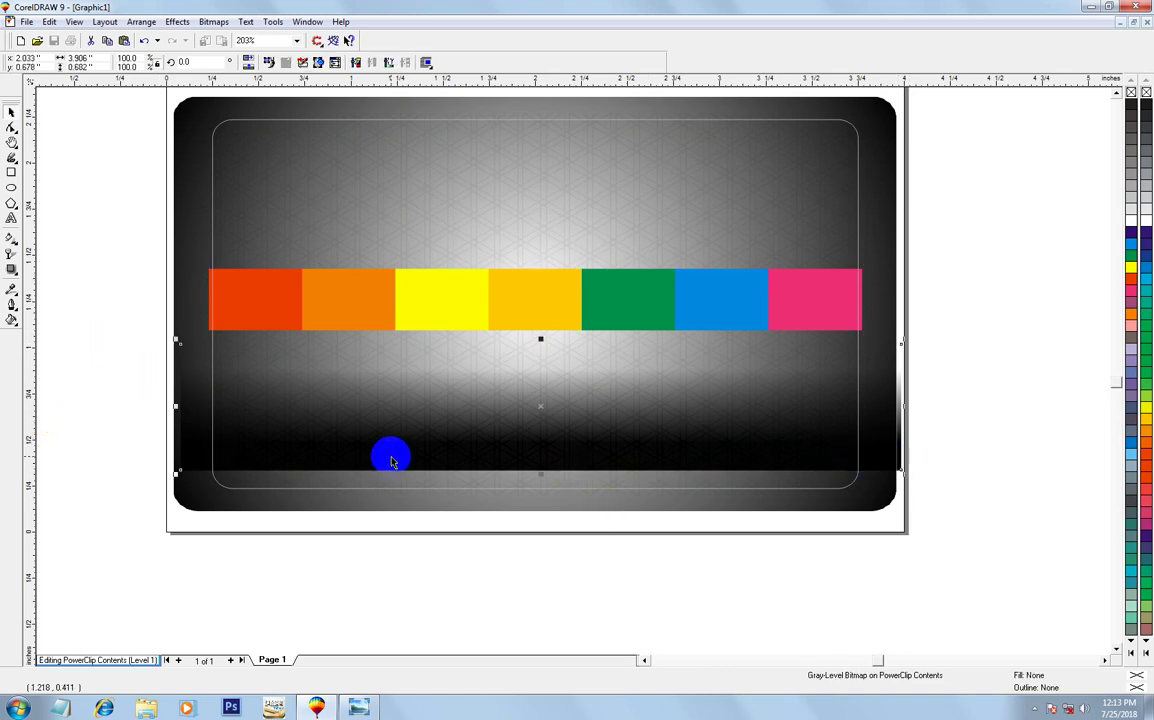
key("Delete")
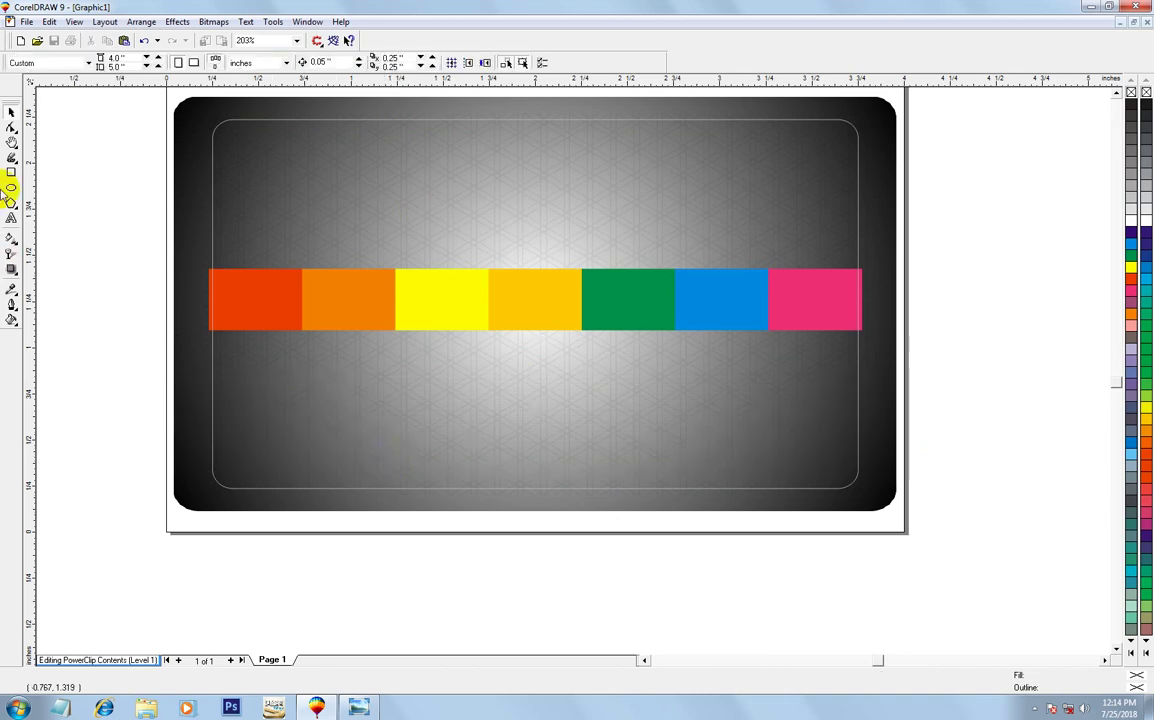
Cover the card's lower half with a white rectangle, keeping it in front of the gradient
left_click(10, 174)
left_click_drag(180, 322, 877, 508)
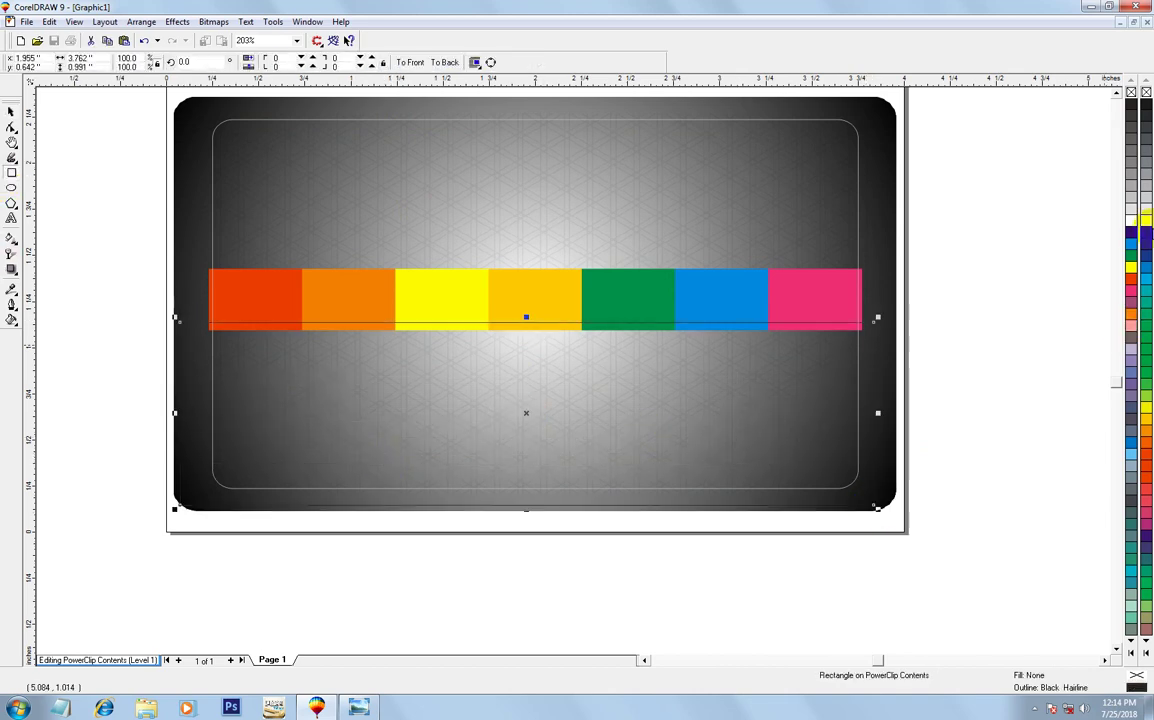
left_click(1133, 222)
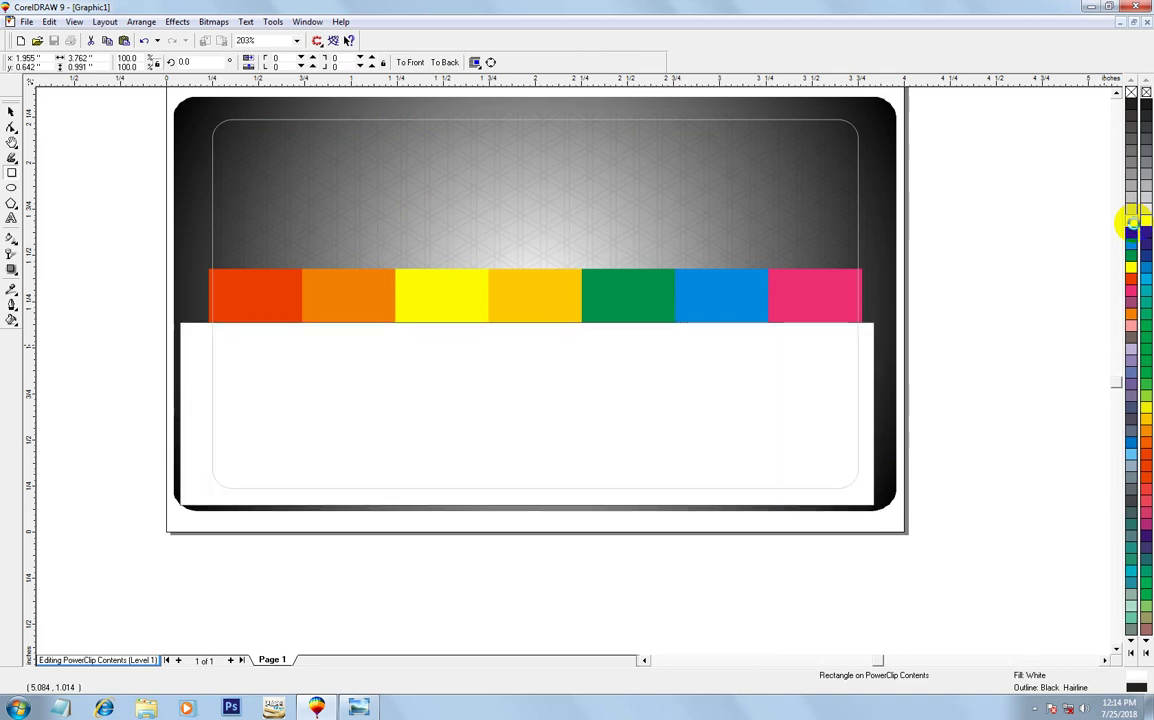
key("shift+Page_Down")
key("ctrl+z")
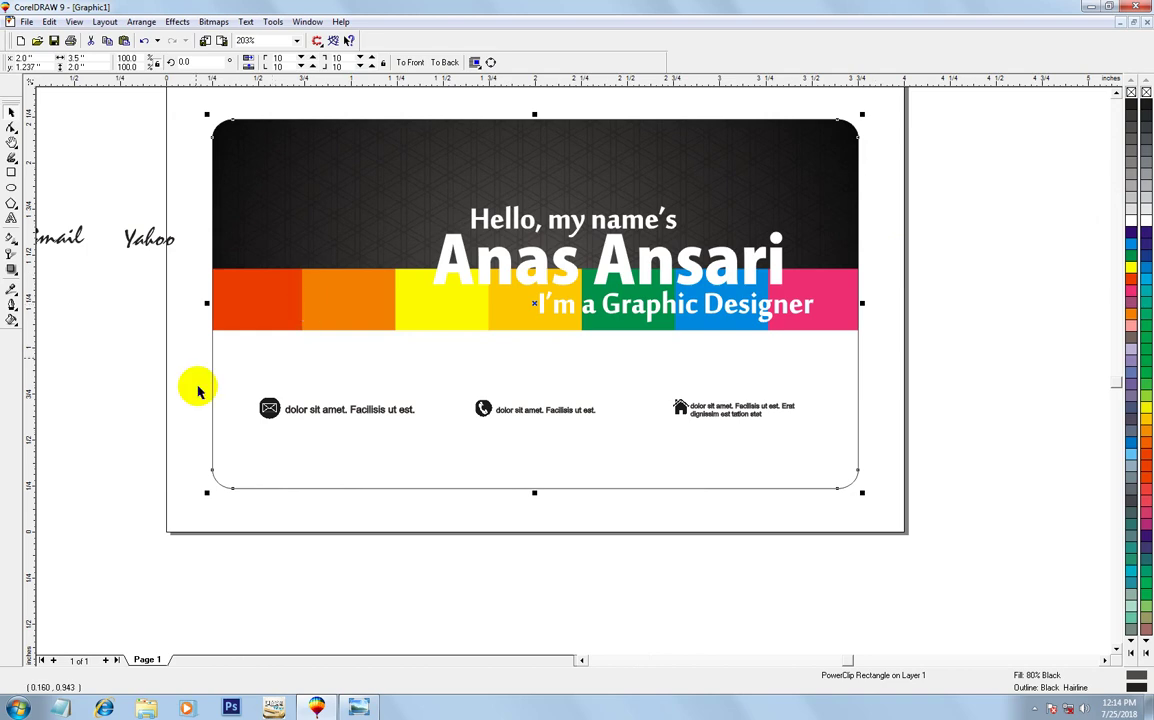
Centre the contact row horizontally on the card and enlarge it slightly
left_click_drag(129, 378, 870, 468)
key("ctrl+x")
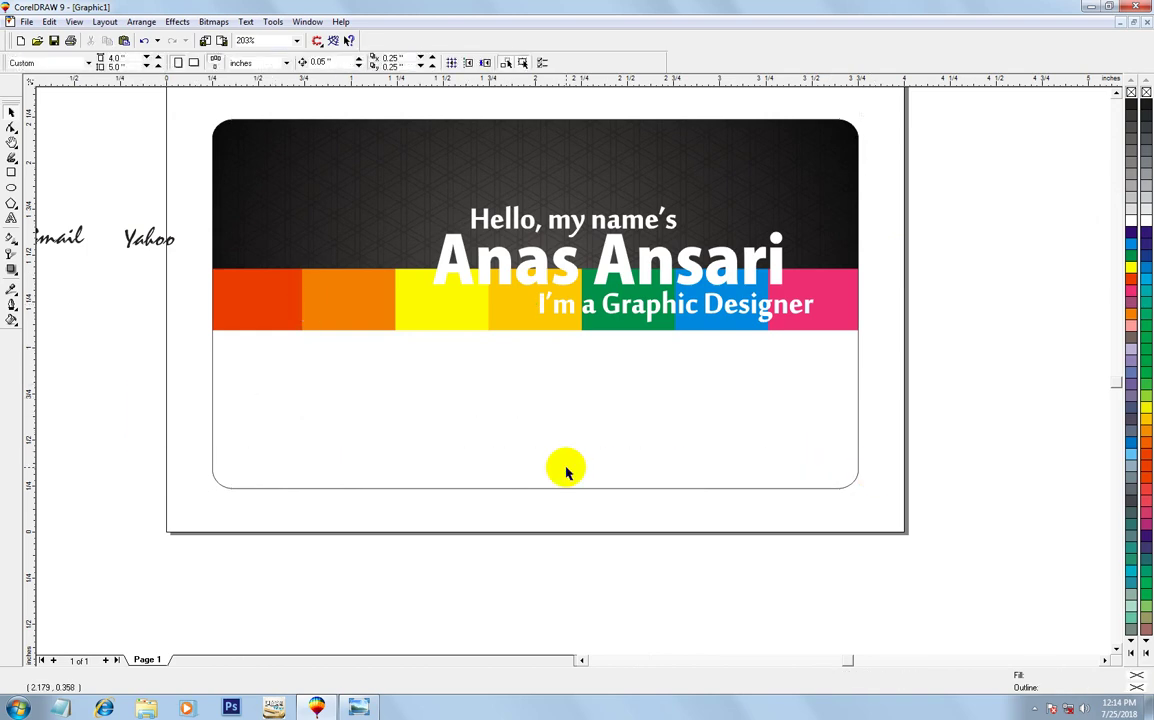
key("ctrl+v")
key("c")
key("e")
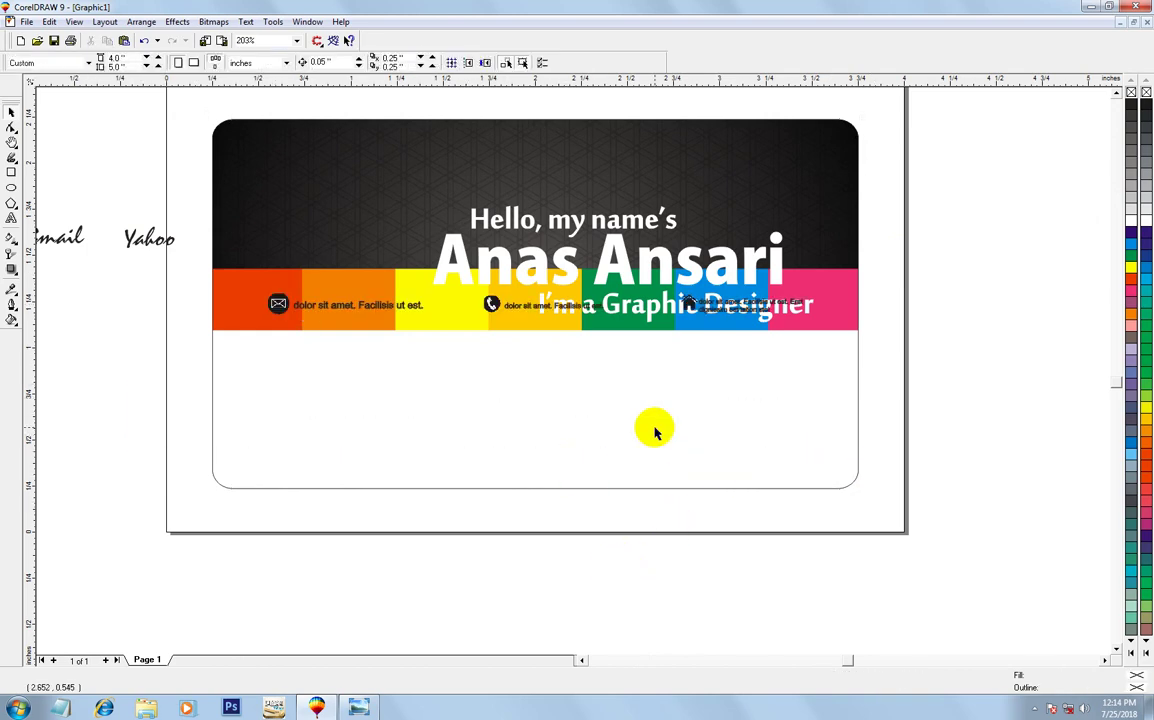
key("ctrl+z")
left_click(716, 408)
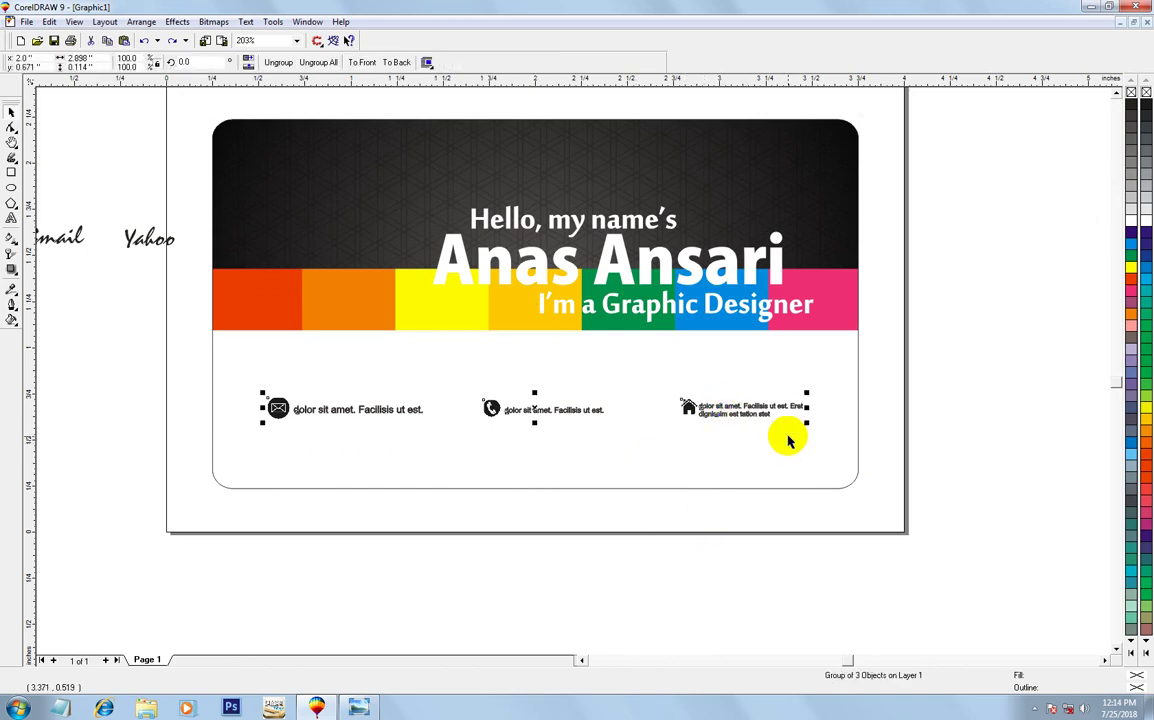
left_click_drag(806, 423, 829, 437)
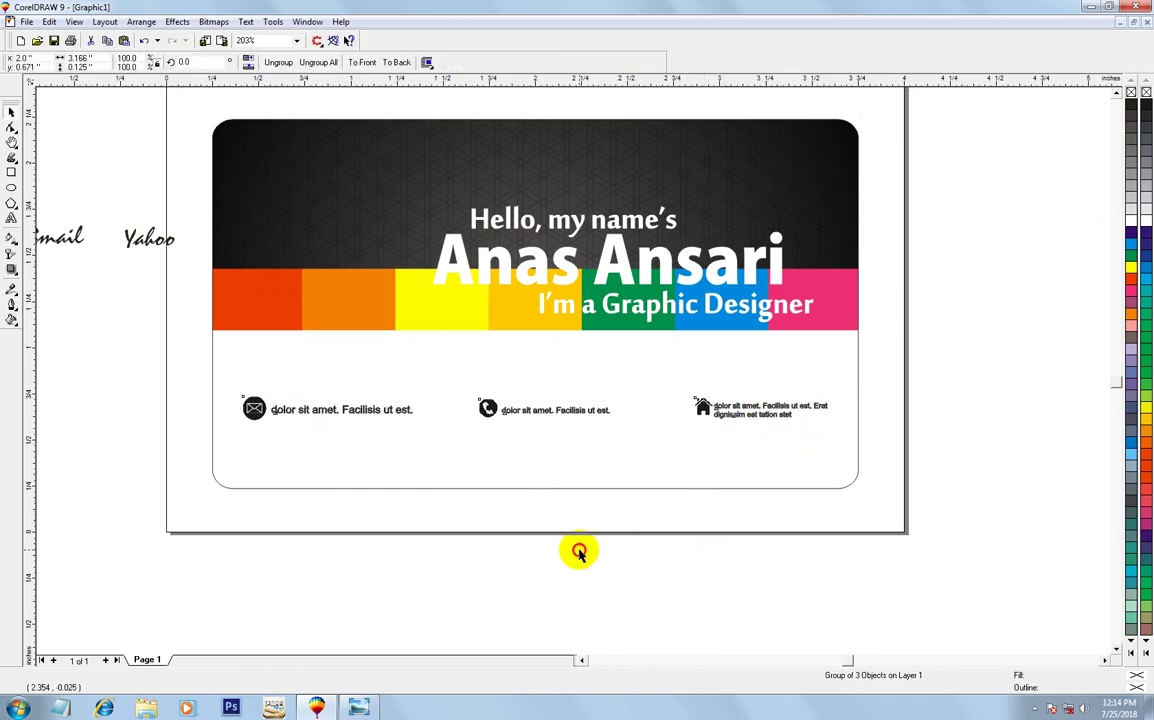
Raise the greeting text into the dark top band and centre it horizontally on the card
left_click(513, 285)
mouse_move(513, 285)
left_mouse_down()
mouse_move(749, 199)
mouse_move(778, 206)
left_mouse_up()
left_click(778, 206, "shift")
key("c")
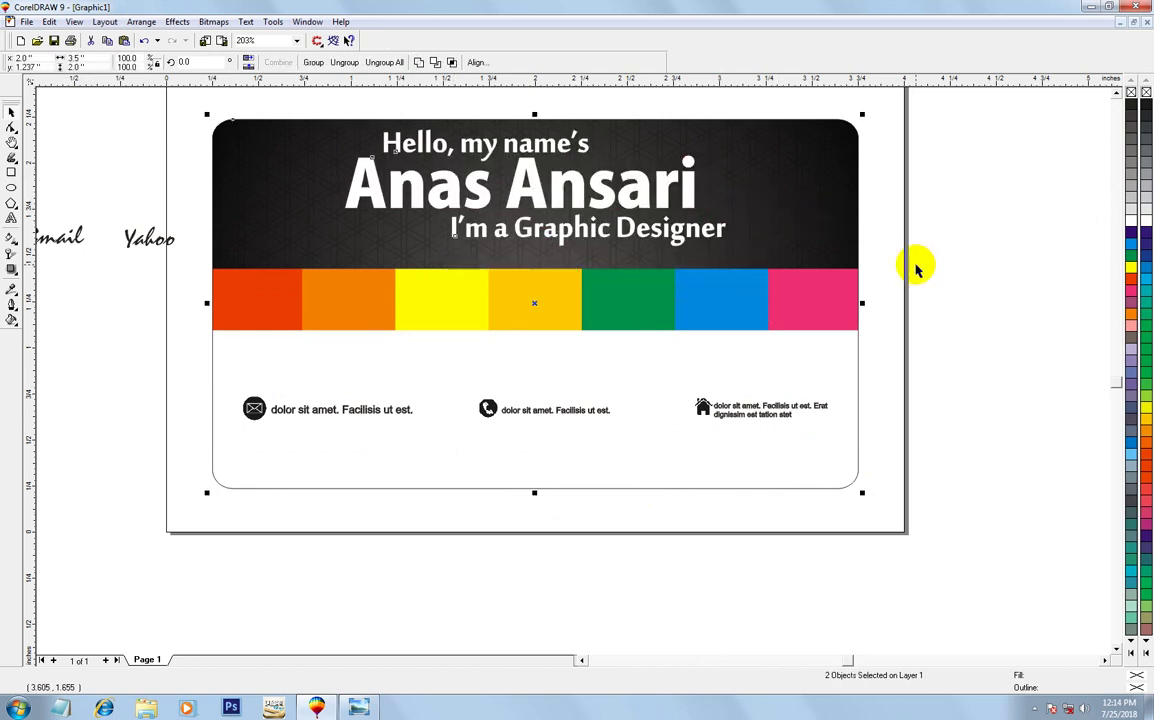
left_click(917, 265)
left_click_drag(600, 205, 636, 212)
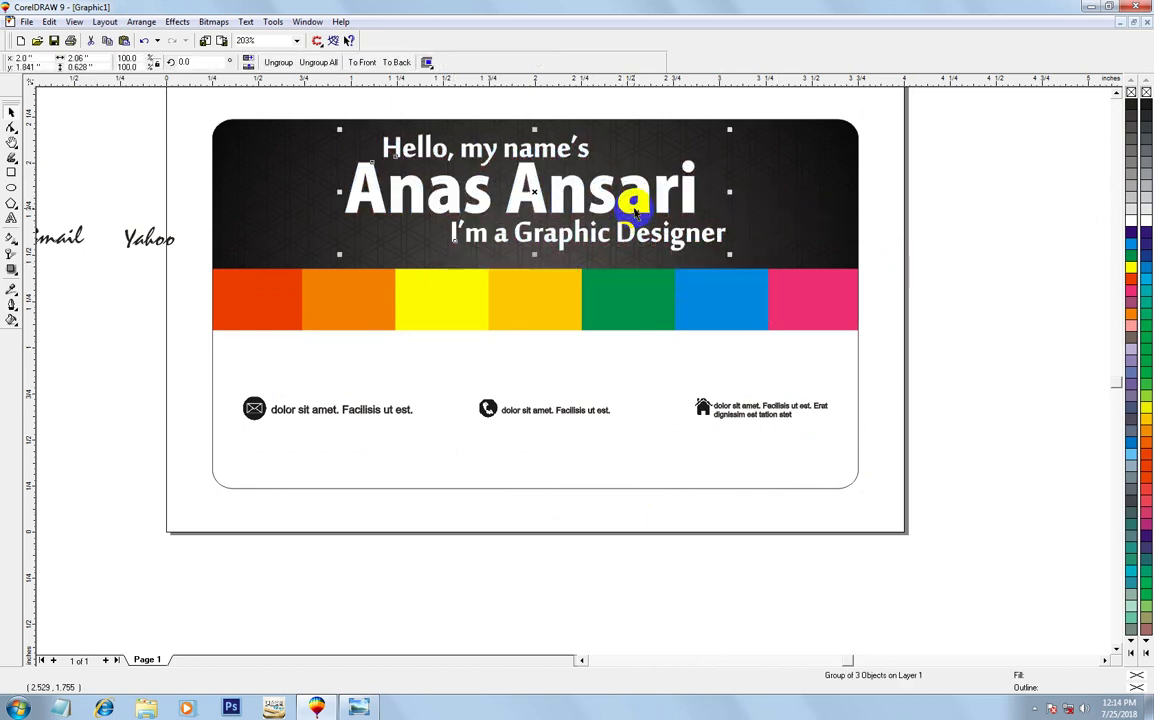
key("F3")
Group the seven social labels, YouTube through Yahoo, and lay them along the rainbow strip, one per colour
left_click(430, 345)
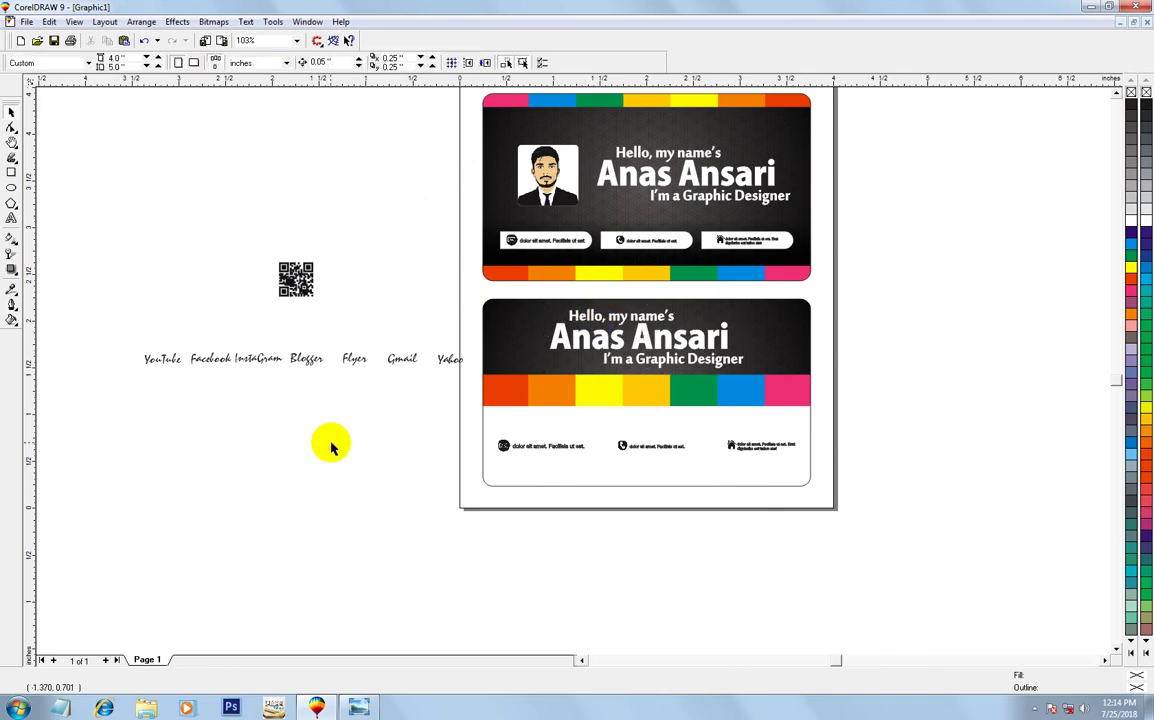
left_click_drag(108, 327, 464, 386)
key("ctrl+g")
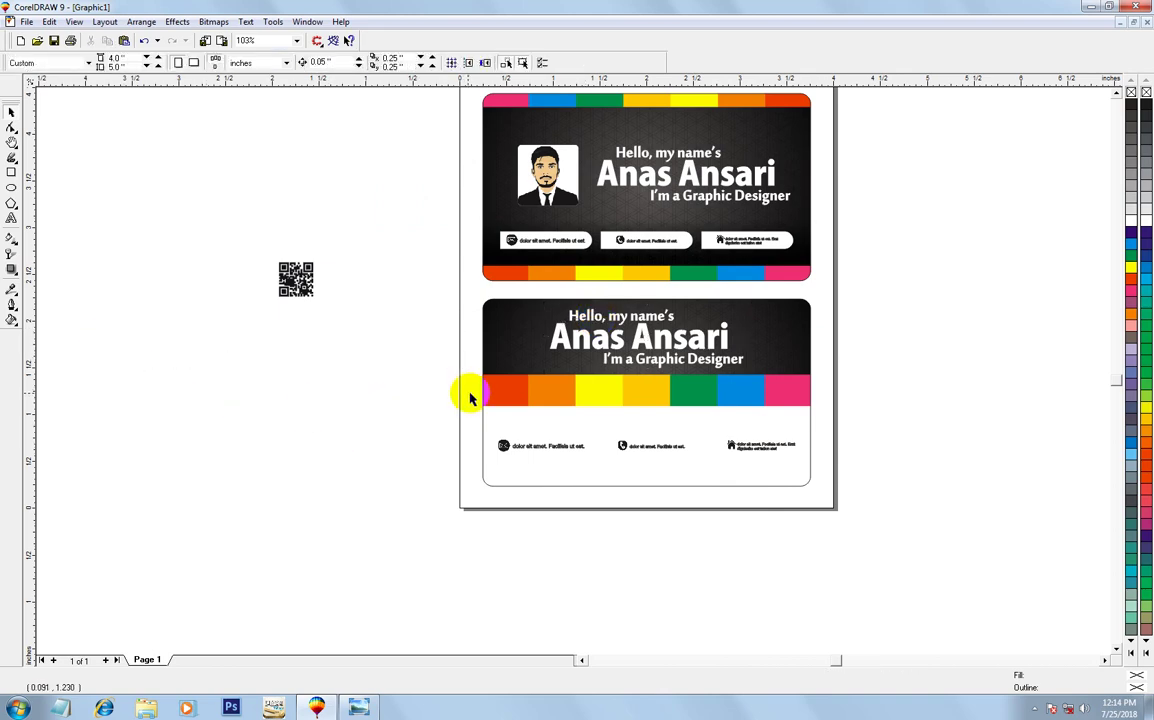
left_click_drag(303, 358, 650, 389)
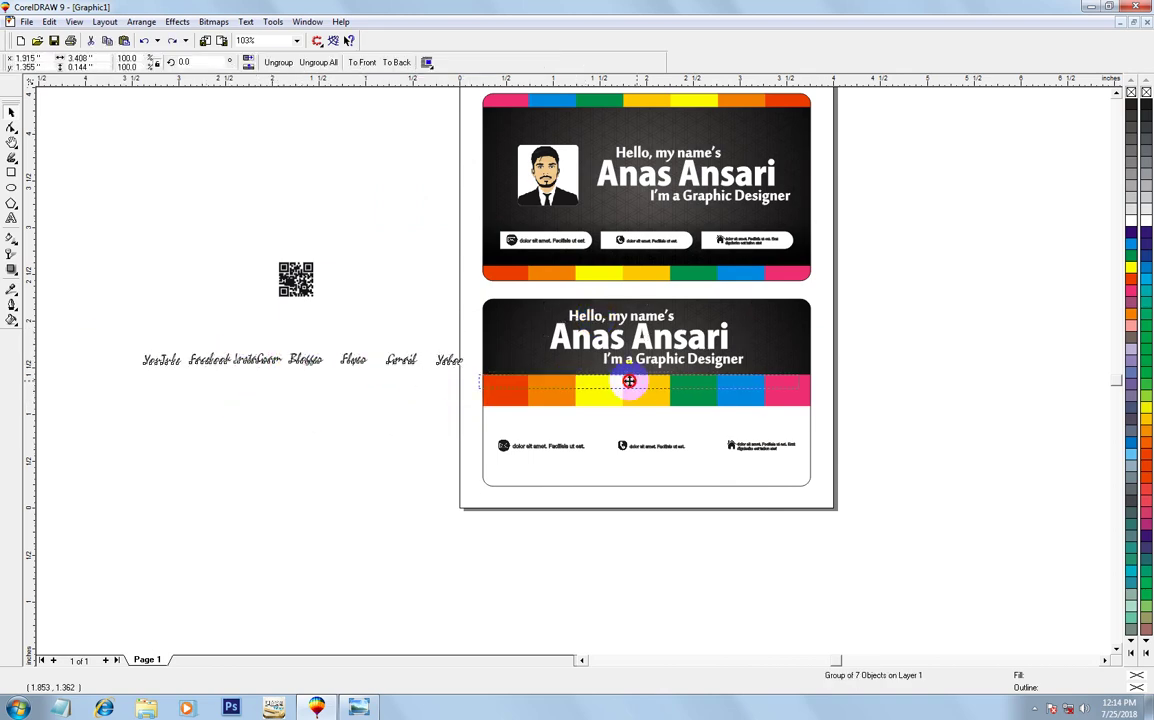
left_click_drag(451, 349, 882, 458)
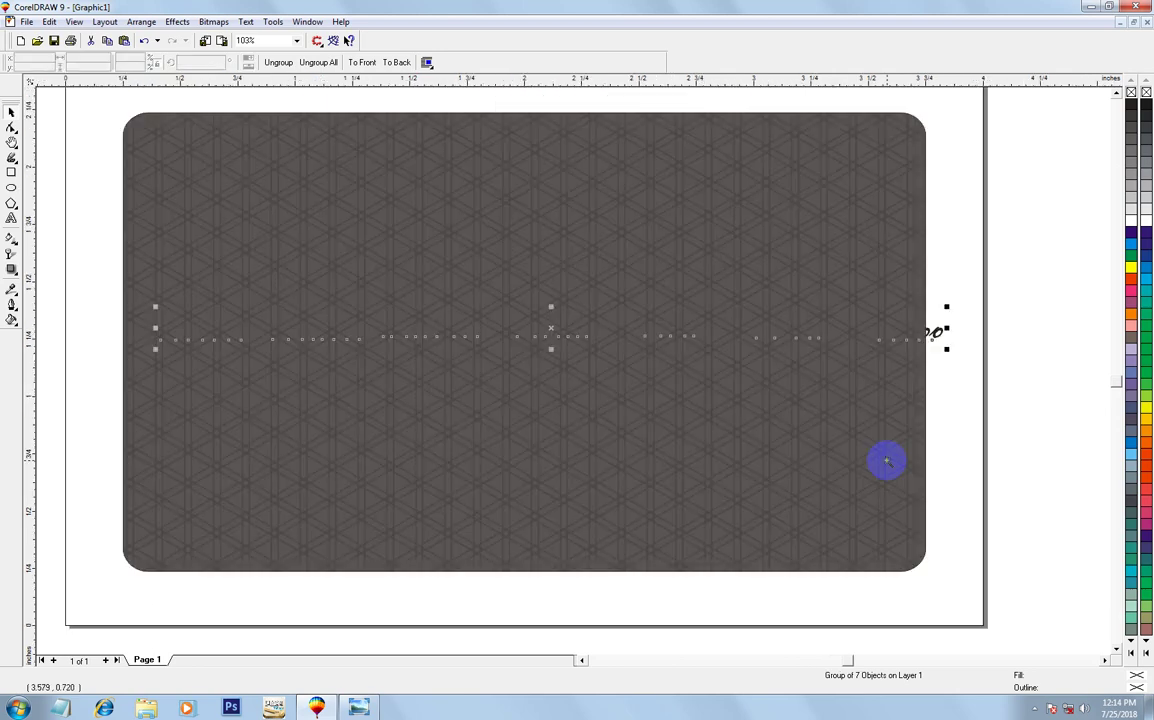
key("Escape")
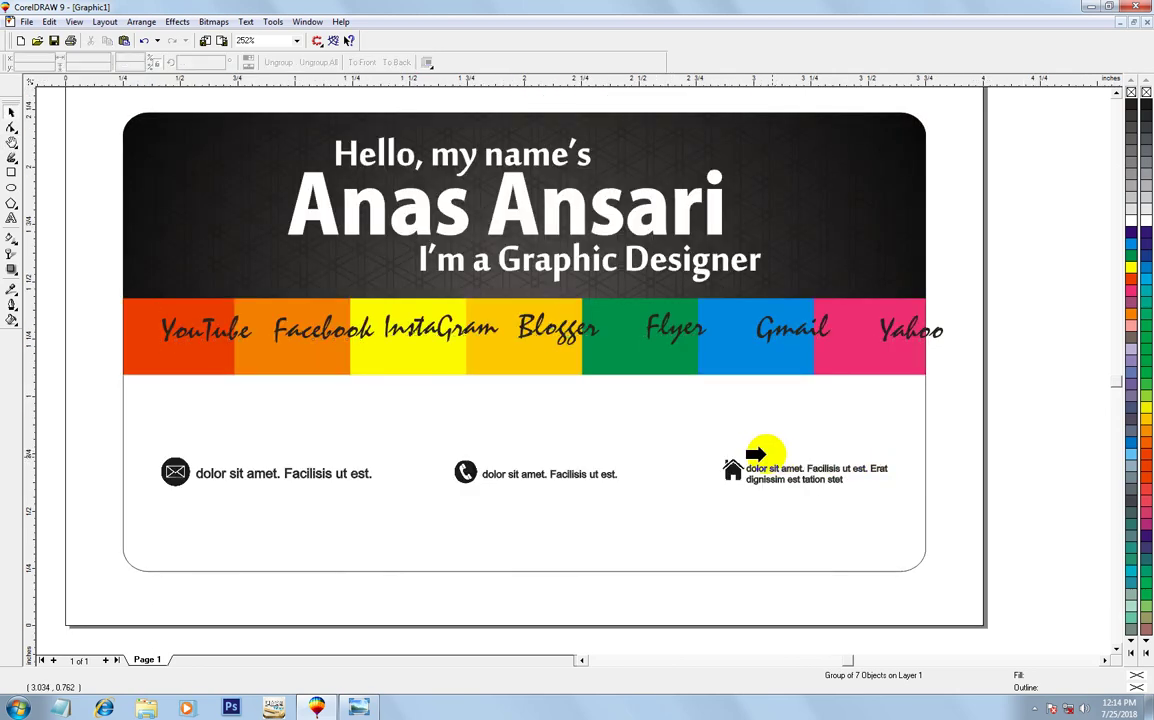
Ungroup the labels and colour strip, then recolour the yellow third tab blue (C100, Y0)
left_click(799, 392)
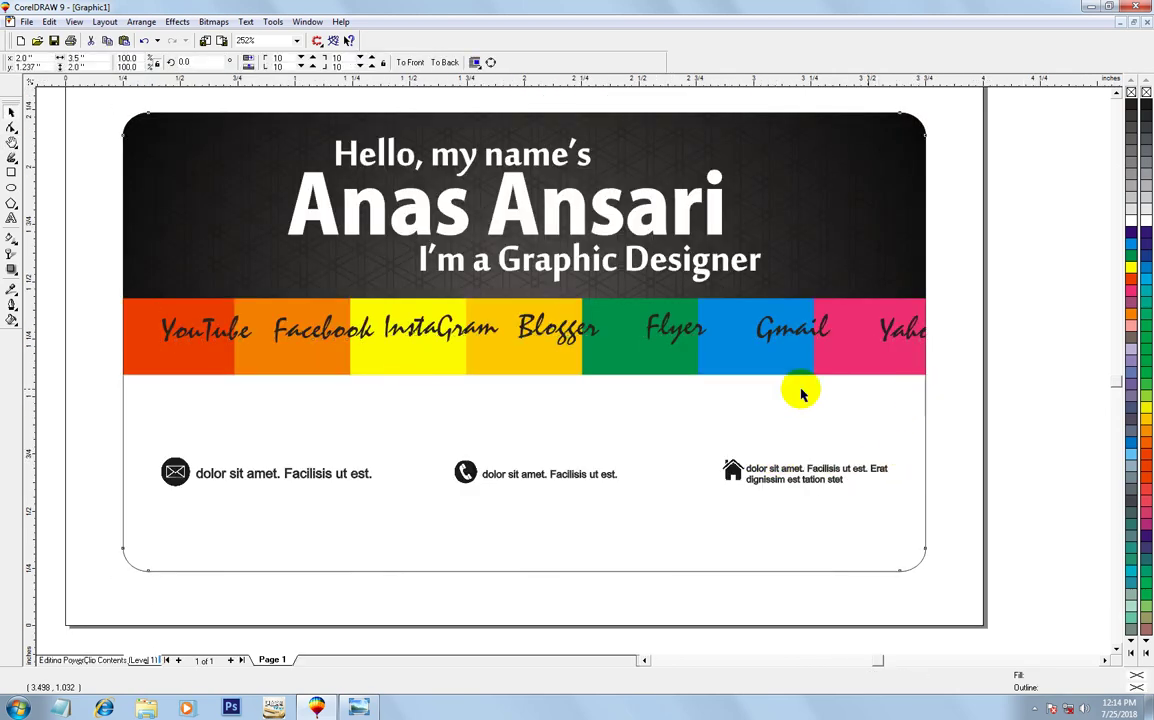
left_click(353, 336)
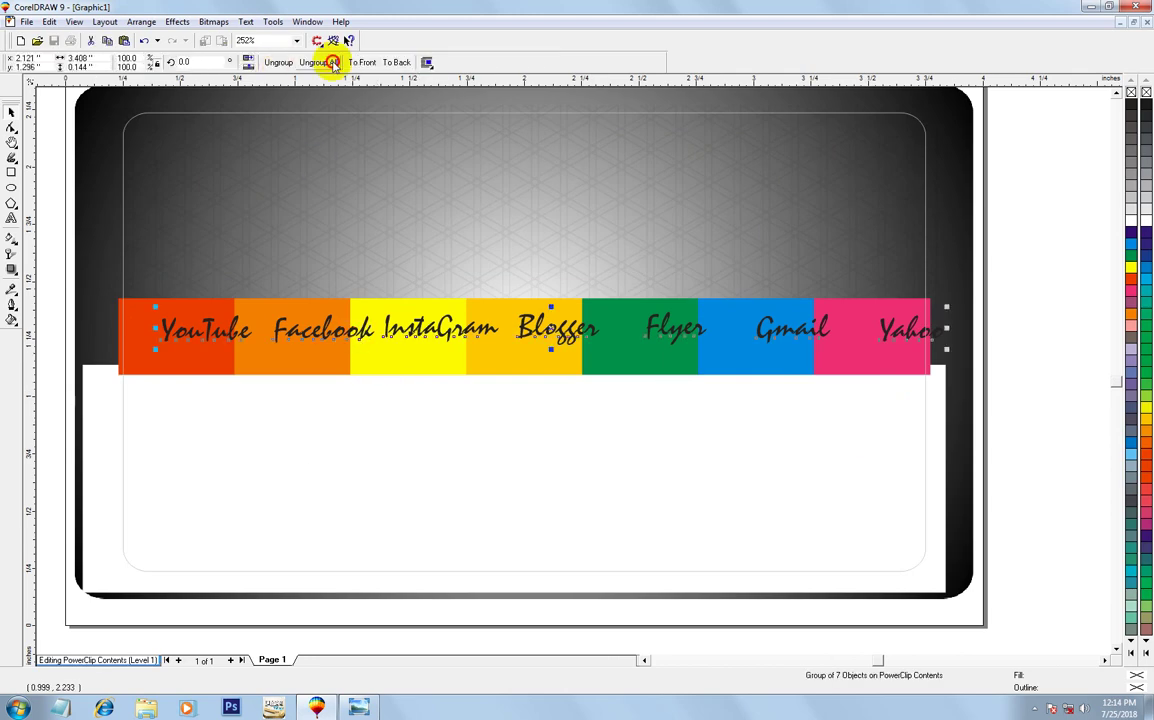
left_click(333, 63)
left_click(889, 378)
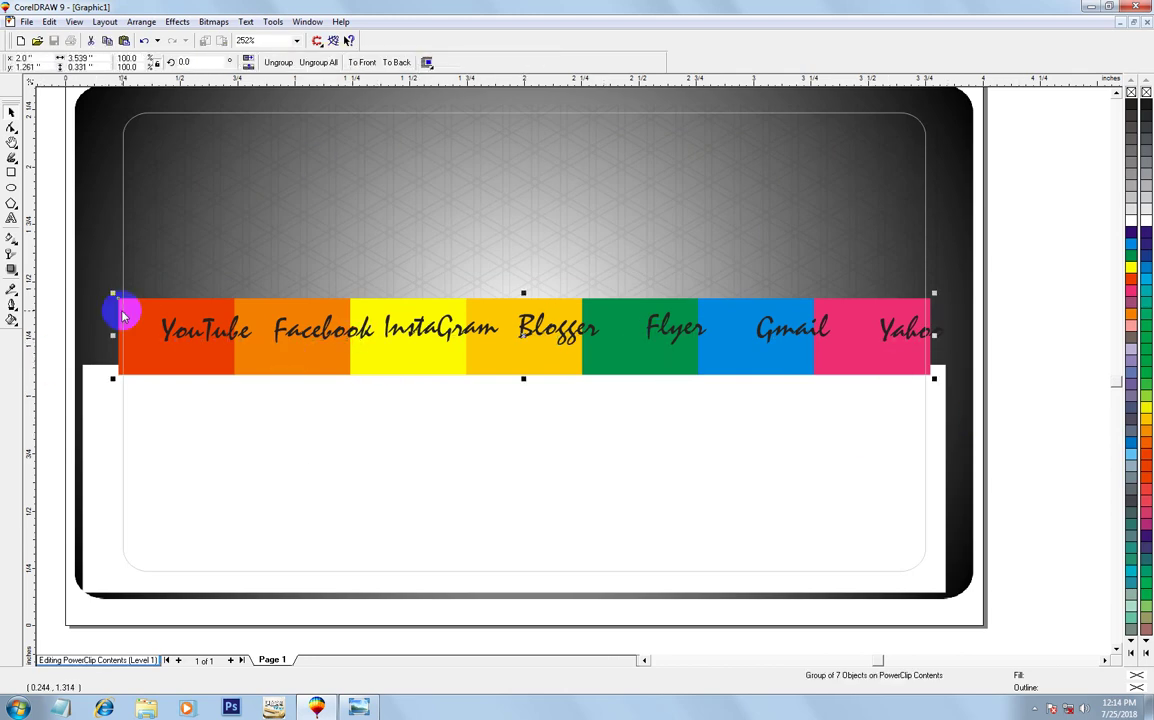
left_click(296, 62)
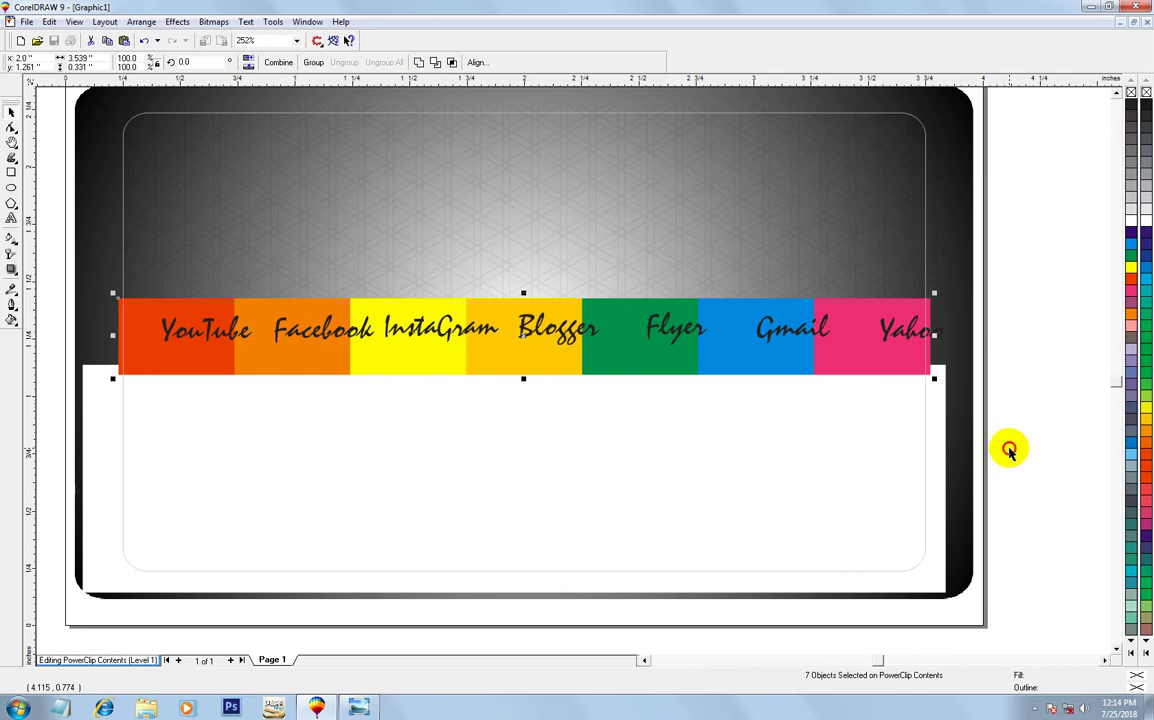
left_click(456, 404)
left_click(444, 364)
key("shift+F11")
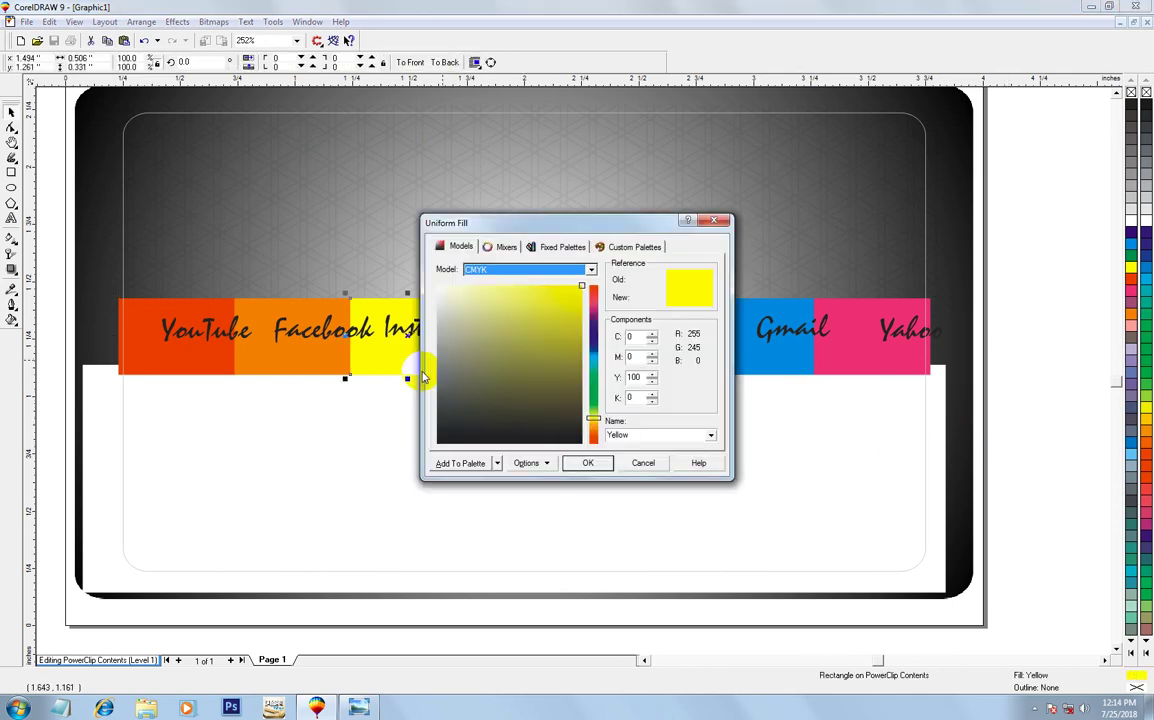
double_click(640, 336)
type("8")
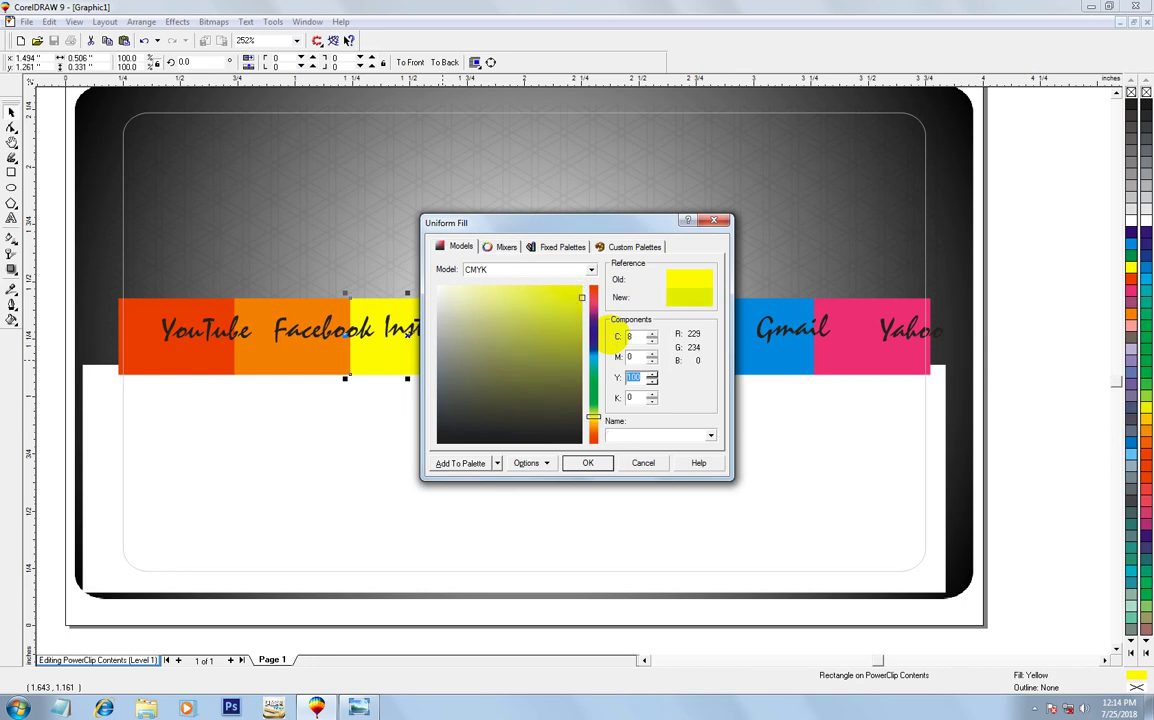
double_click(647, 337)
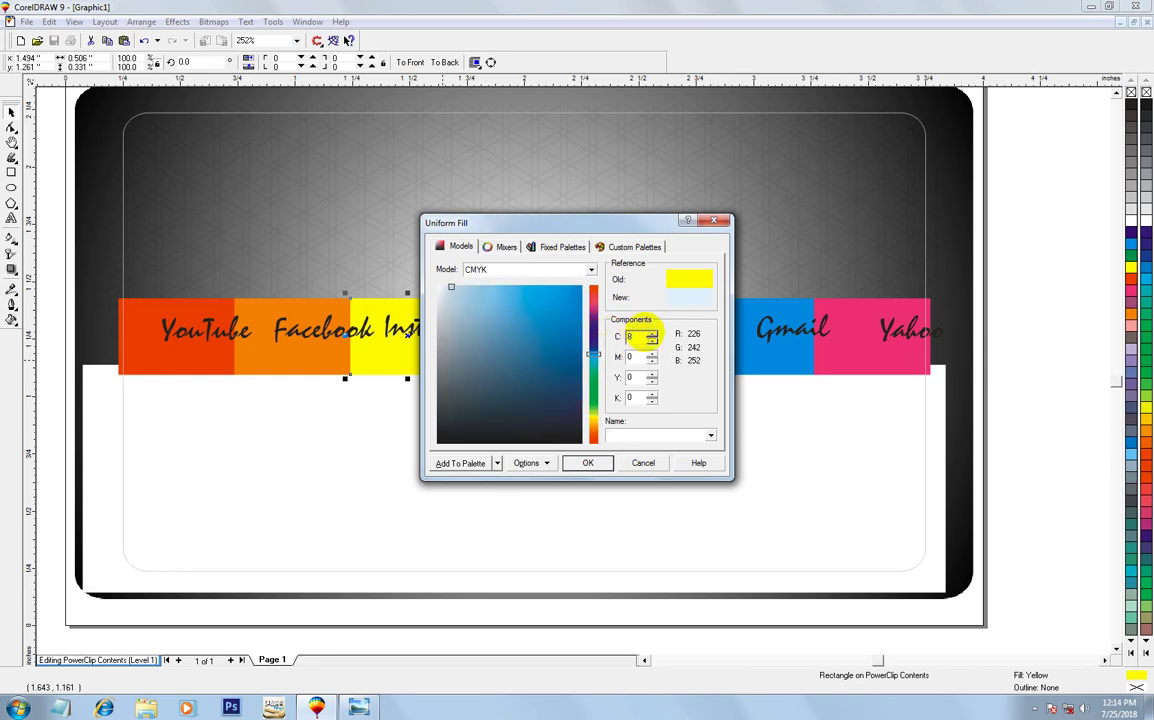
type("100")
key("Return")
Centre the YouTube, Facebook and InstaGram labels on their red, orange and blue tabs
left_click(213, 318)
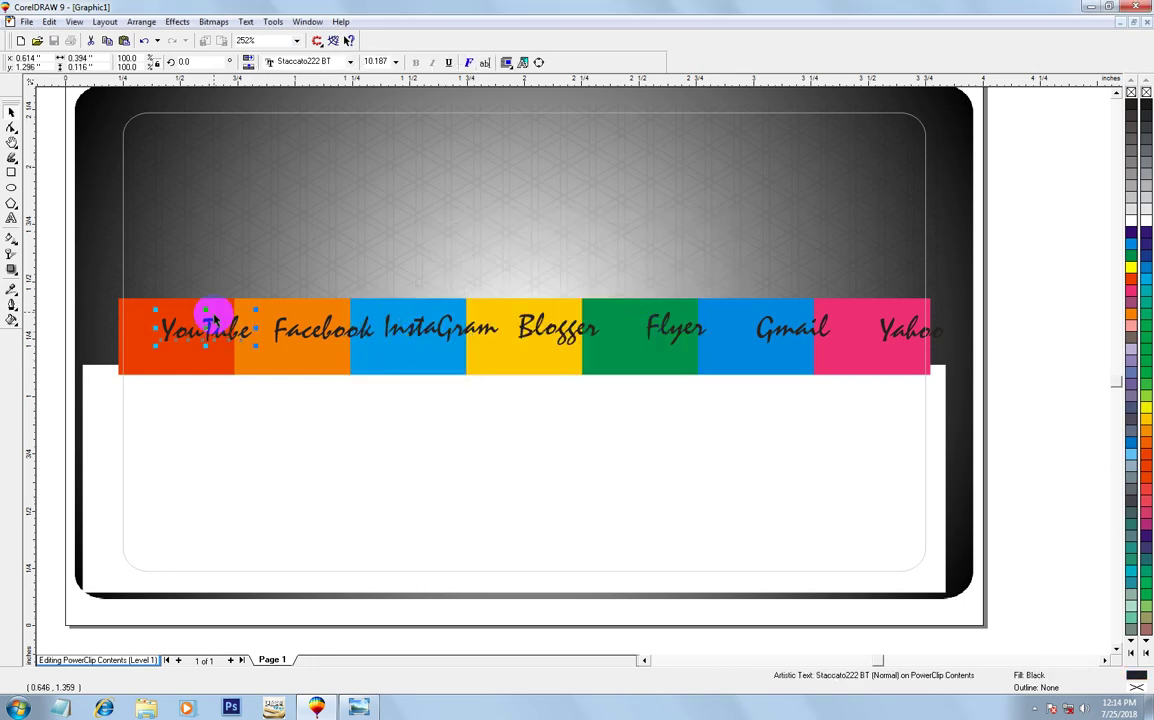
left_click(175, 357, "shift")
key("c")
key("e")
left_click(280, 327)
left_click(257, 365, "shift")
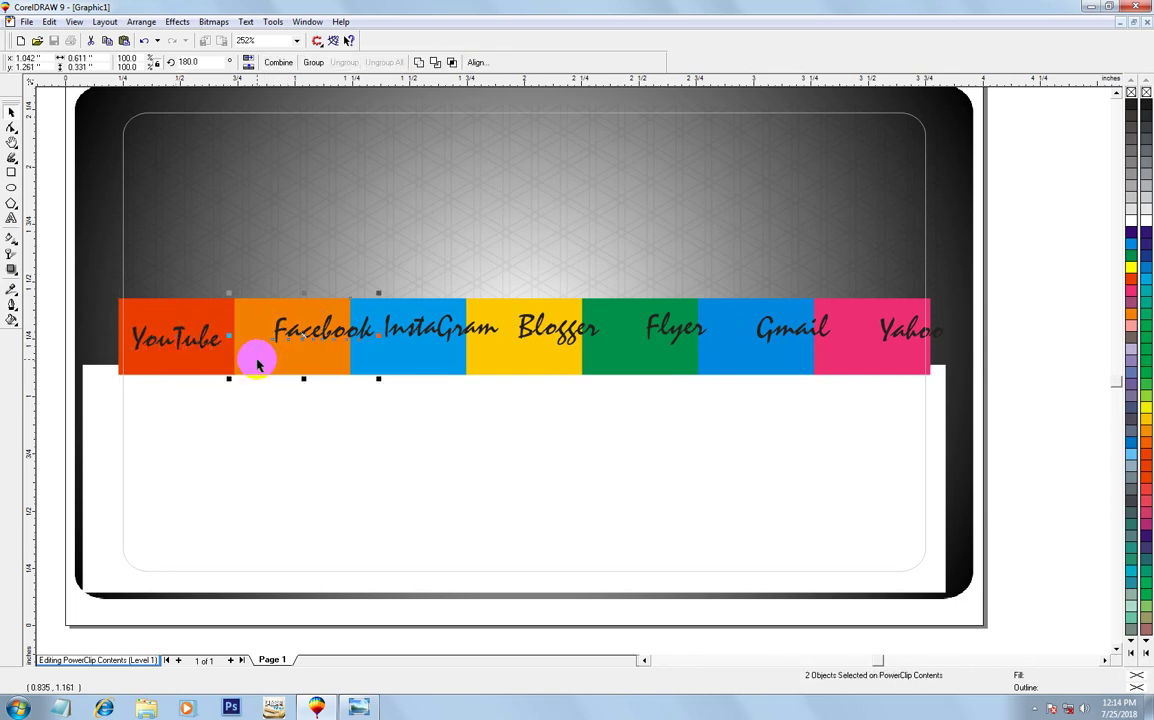
key("c")
key("e")
left_click(412, 335)
key("c")
key("e")
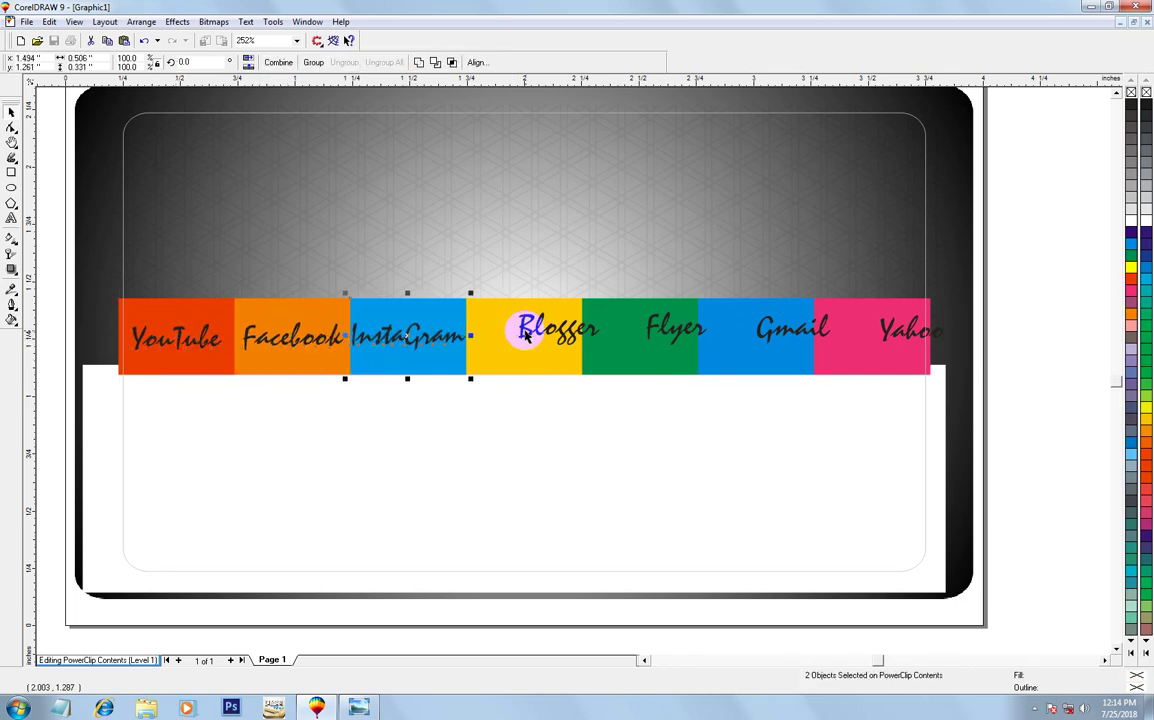
Centre the Blogger, Flyer, Gmail and Yahoo labels on their yellow, green, blue and pink tabs
left_click(525, 335)
left_click(502, 360, "shift")
key("c")
key("e")
left_click(656, 338)
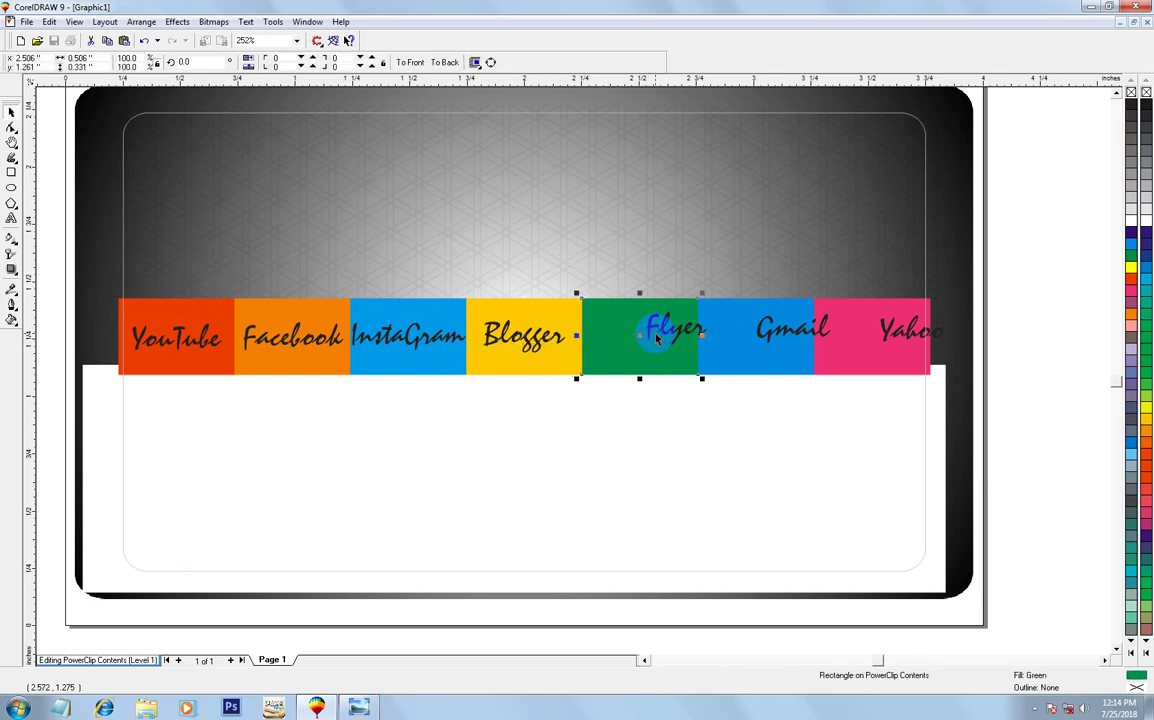
left_click(640, 358, "shift")
key("c")
key("e")
left_click(770, 340)
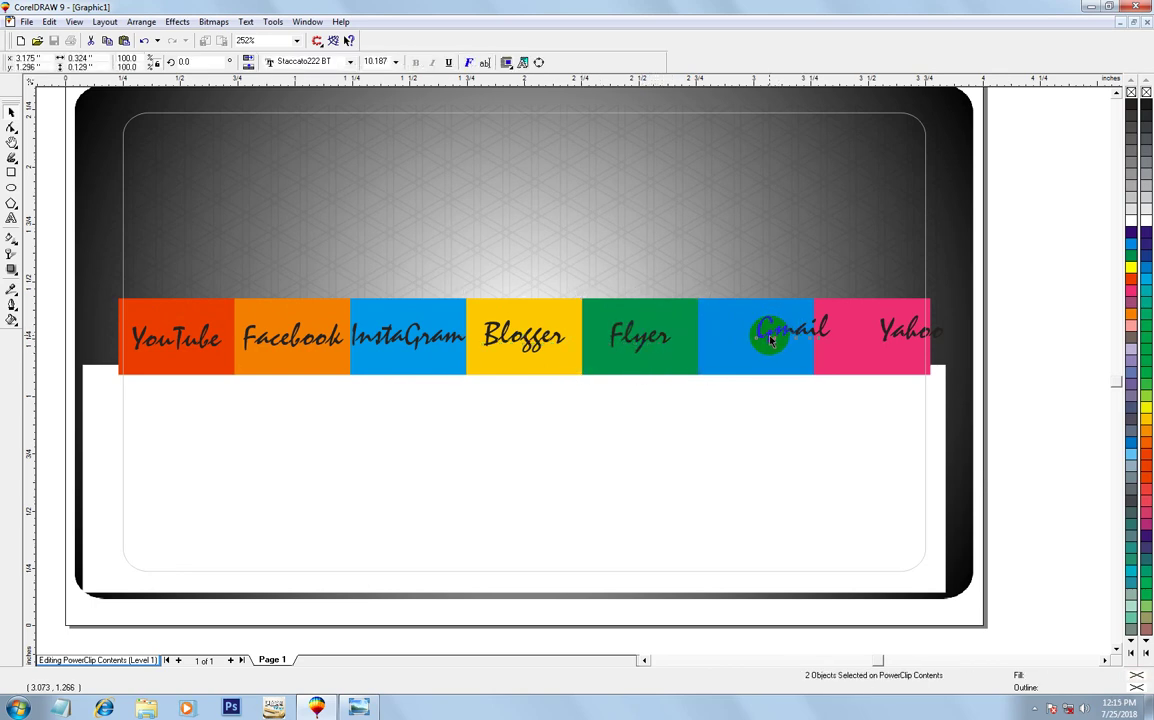
left_click(729, 366, "shift")
key("c")
key("e")
left_click(885, 328)
left_click(838, 368, "shift")
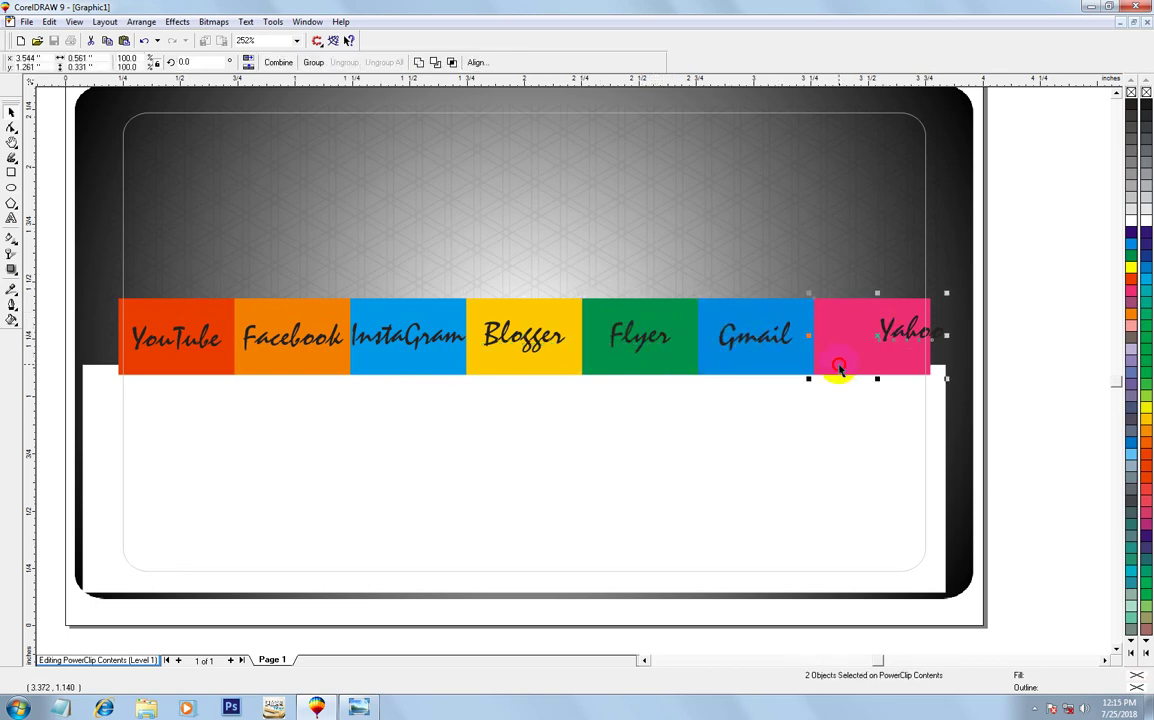
key("c")
key("e")
Turn all seven tab labels white and finish editing the card contents
left_click_drag(1013, 365, 85, 309)
left_click(1130, 240)
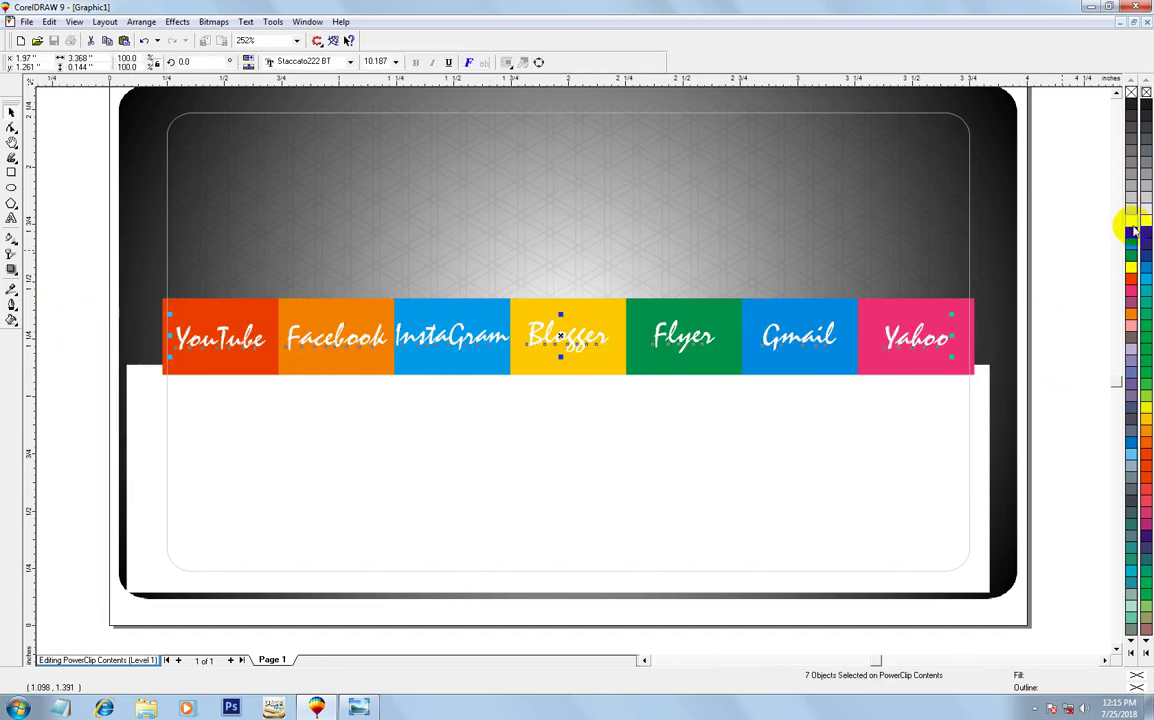
left_click(914, 314)
Copy the QR code in its white circle onto the back card, positioned just right of the name heading
scroll(700, 400, "down", 3)
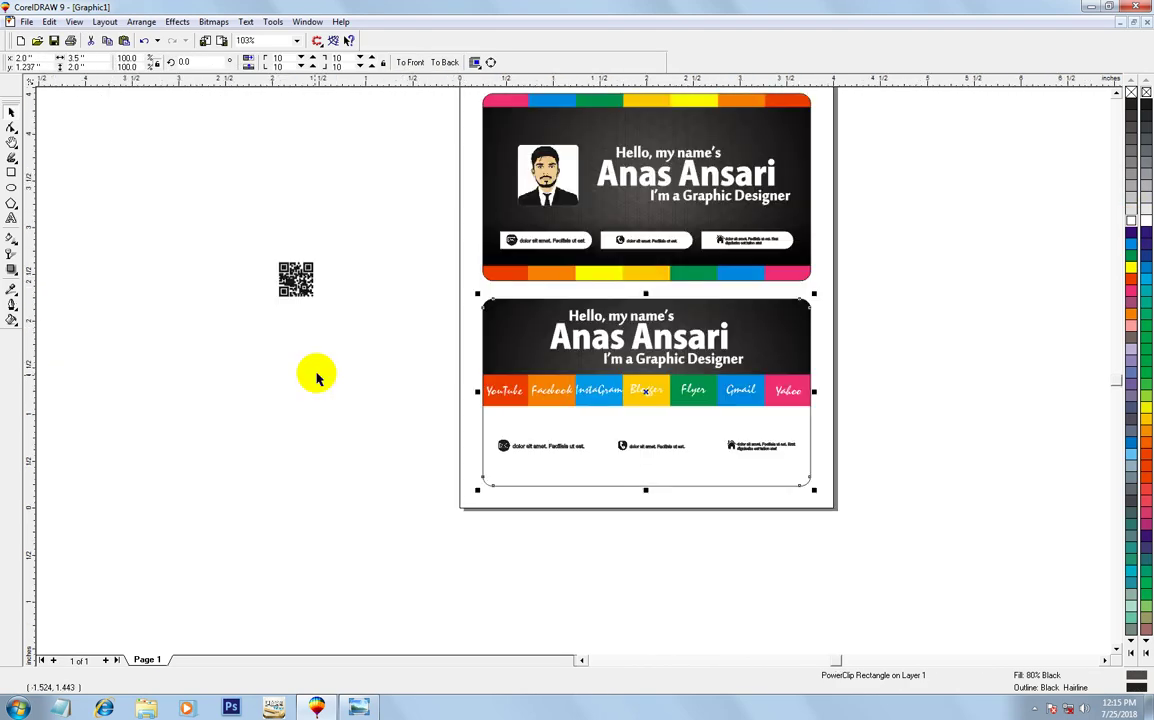
left_click(283, 433)
key("Tab")
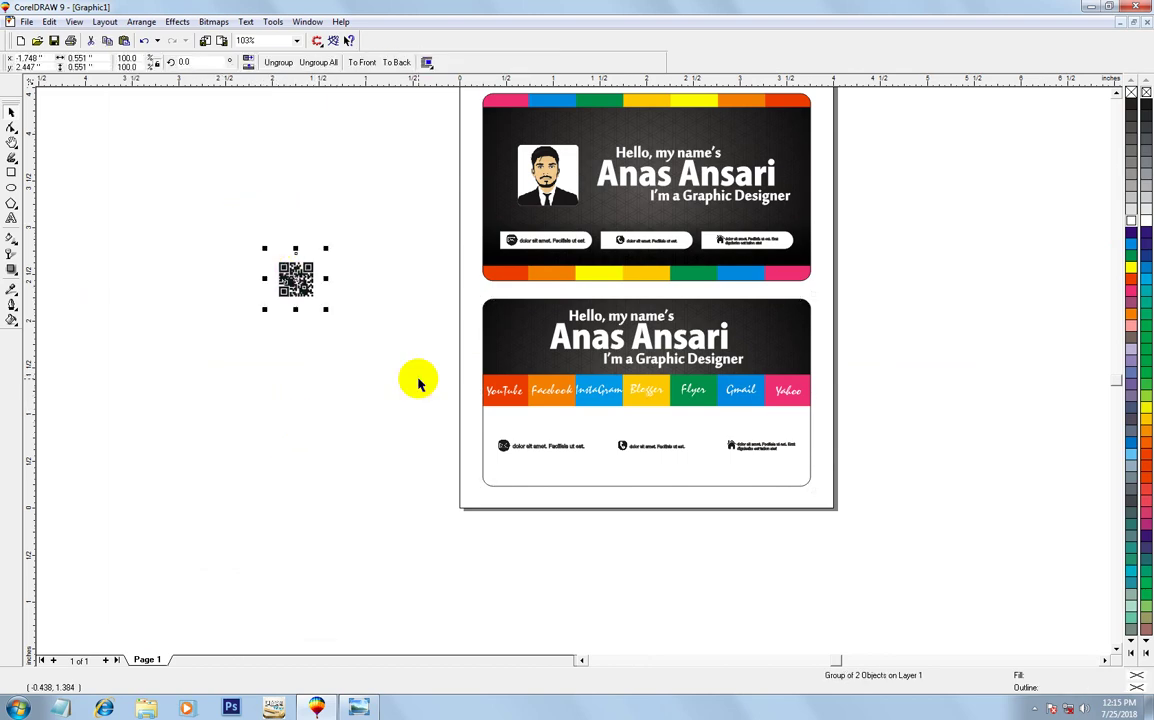
left_click(377, 343)
left_click_drag(314, 294, 780, 340)
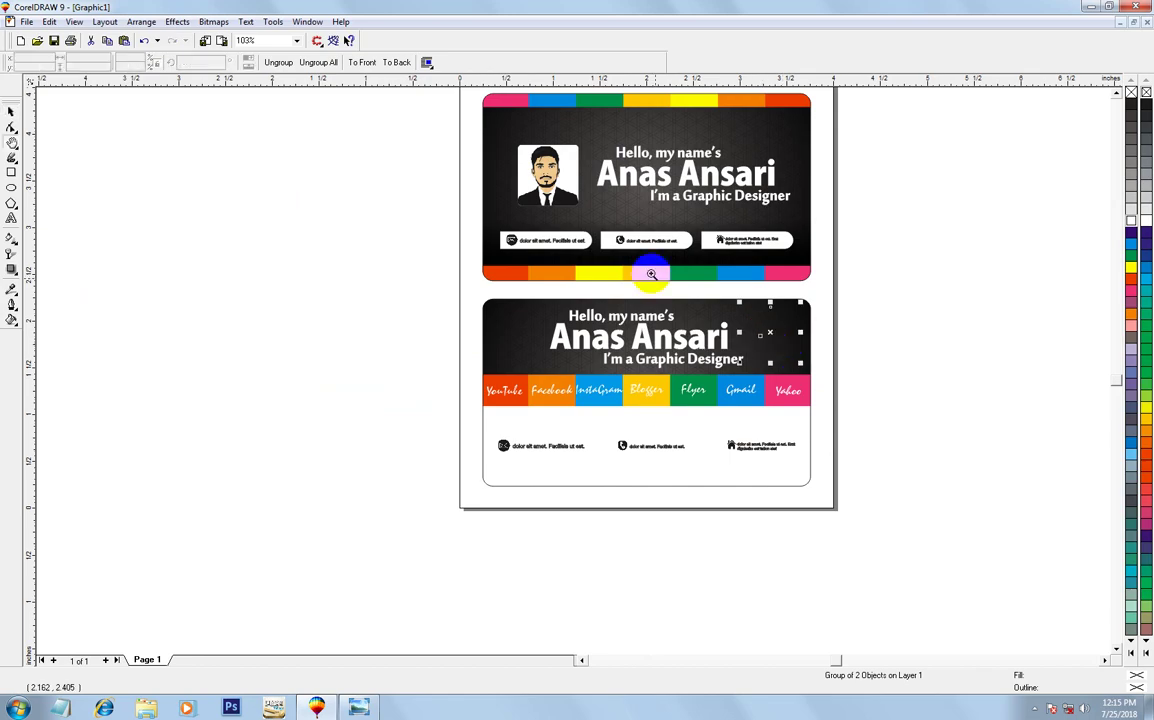
left_click_drag(482, 129, 659, 236)
key("F3")
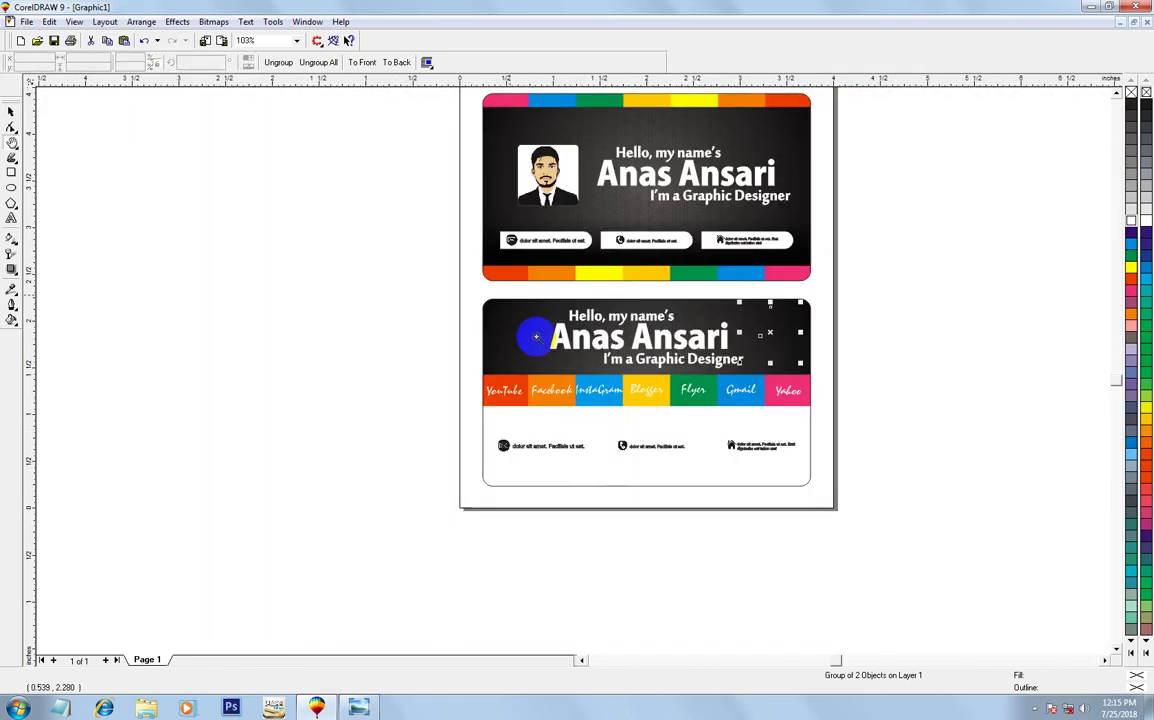
left_click_drag(452, 217, 881, 440)
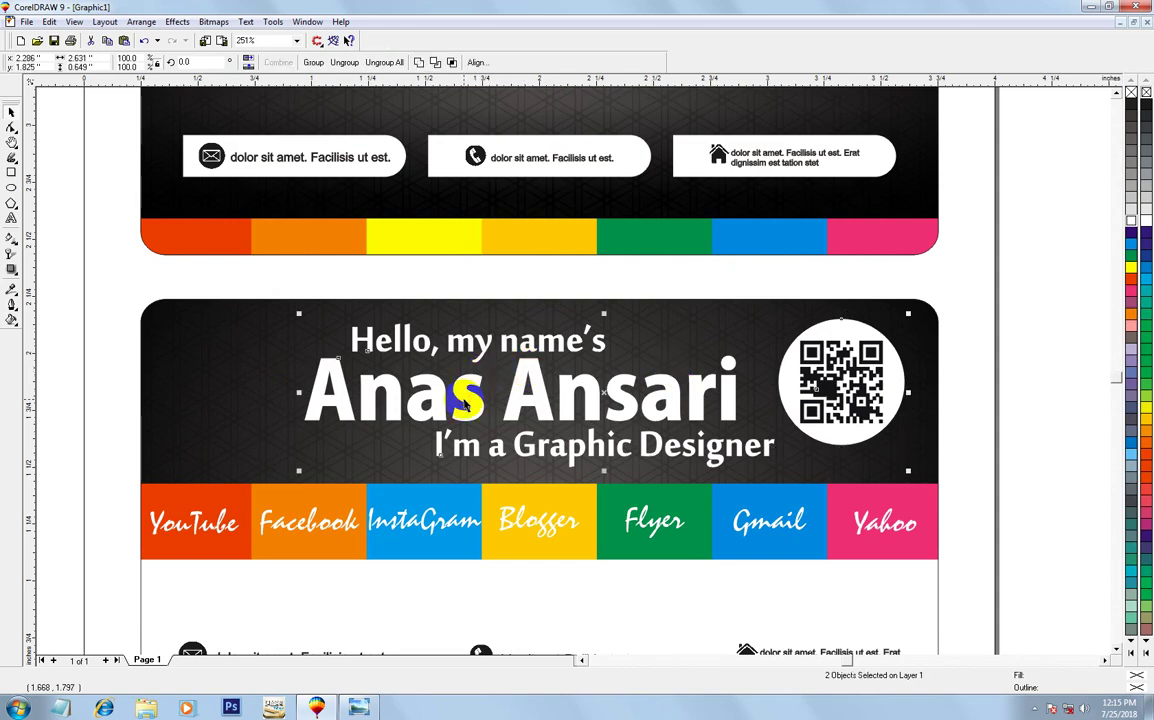
left_click_drag(771, 382, 771, 396)
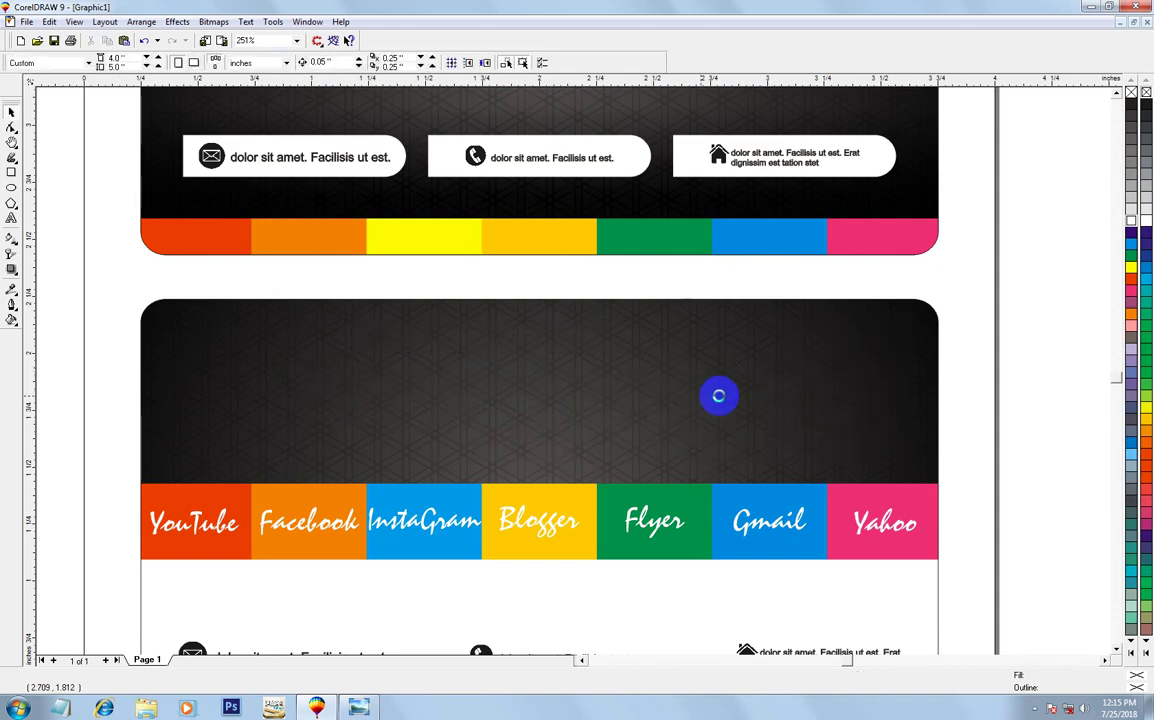
left_click(160, 393)
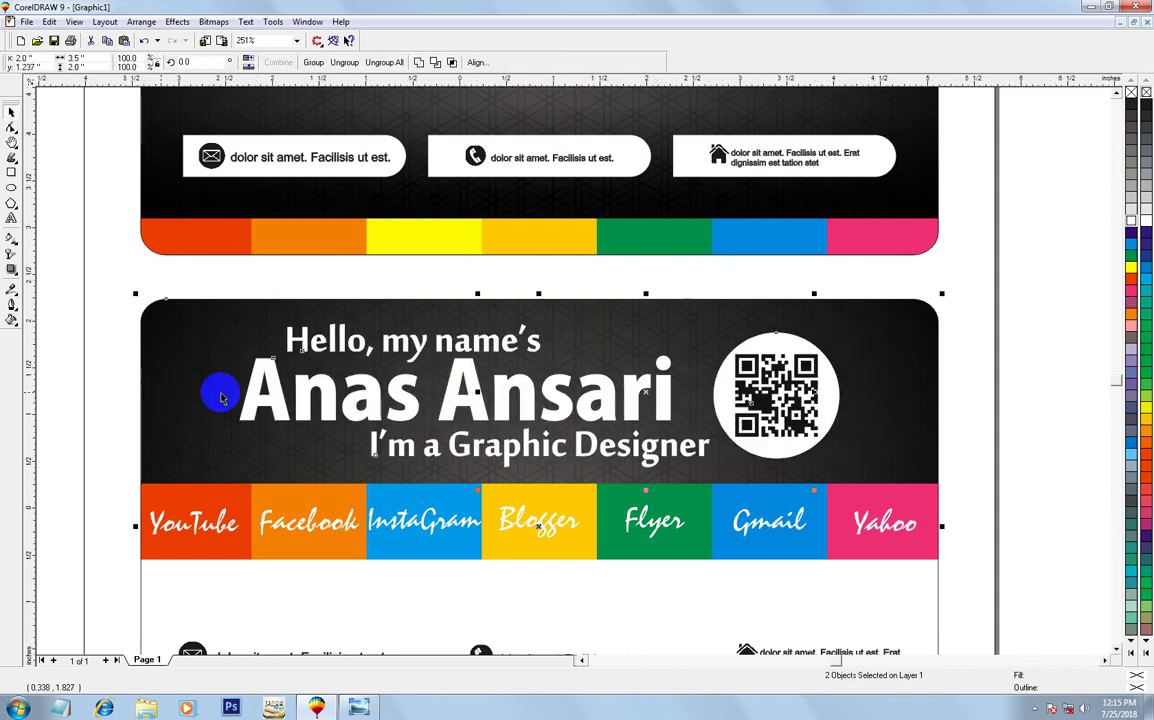
key("F4")
Zoom onto both cards, compare them with the mockup image, then show them in F9 full-screen preview
key("F3")
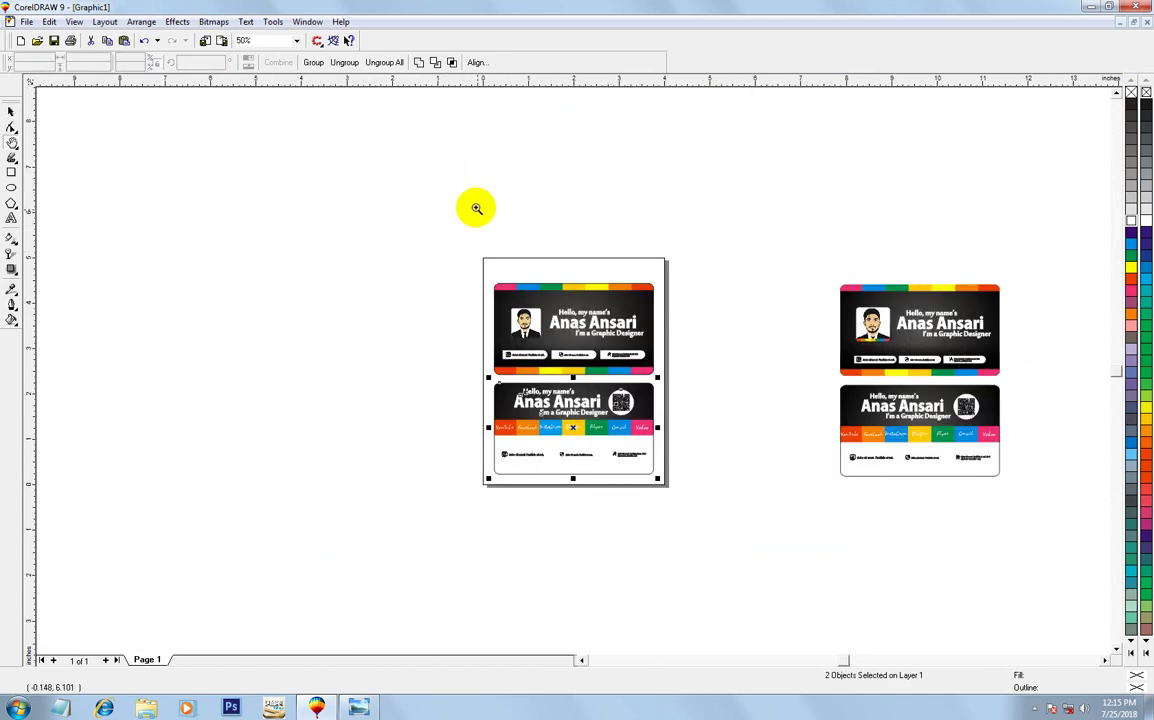
left_click_drag(484, 219, 703, 525)
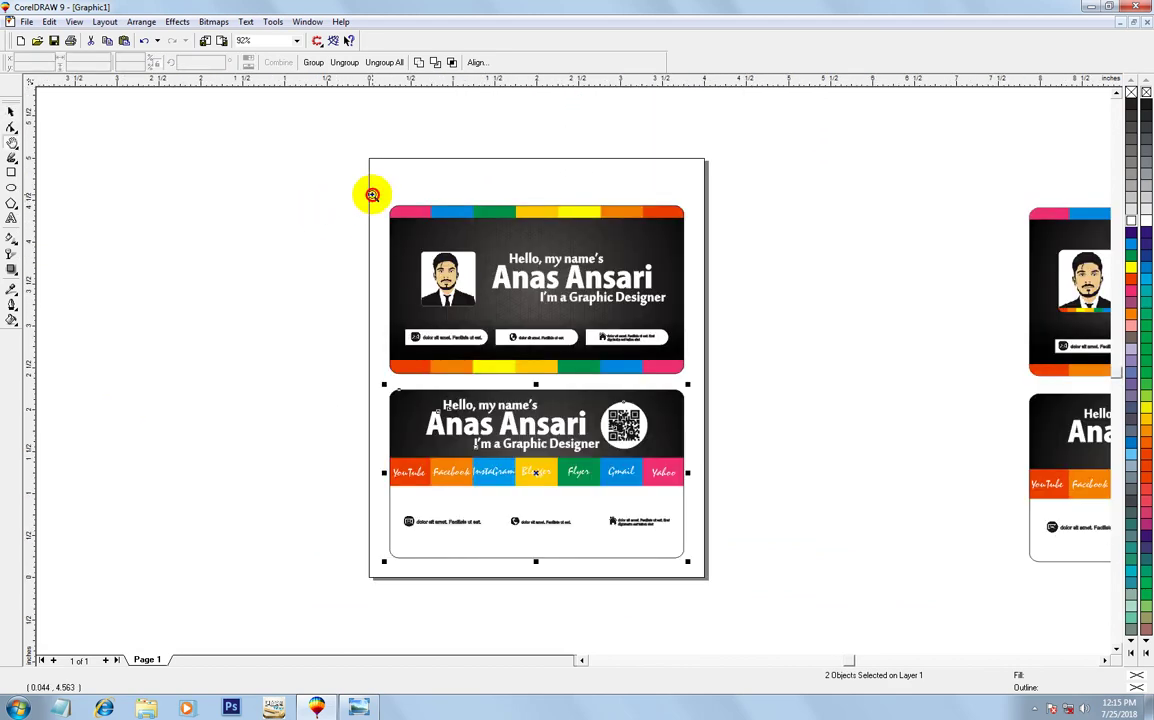
left_click_drag(373, 193, 691, 570)
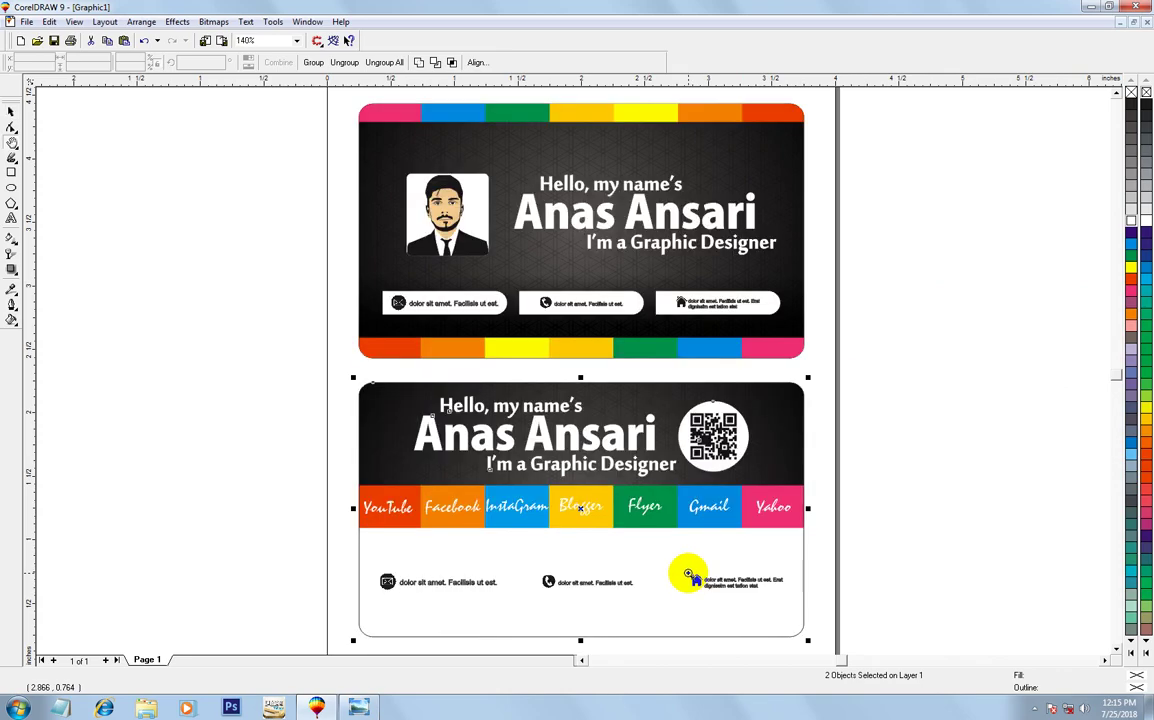
left_click(358, 708)
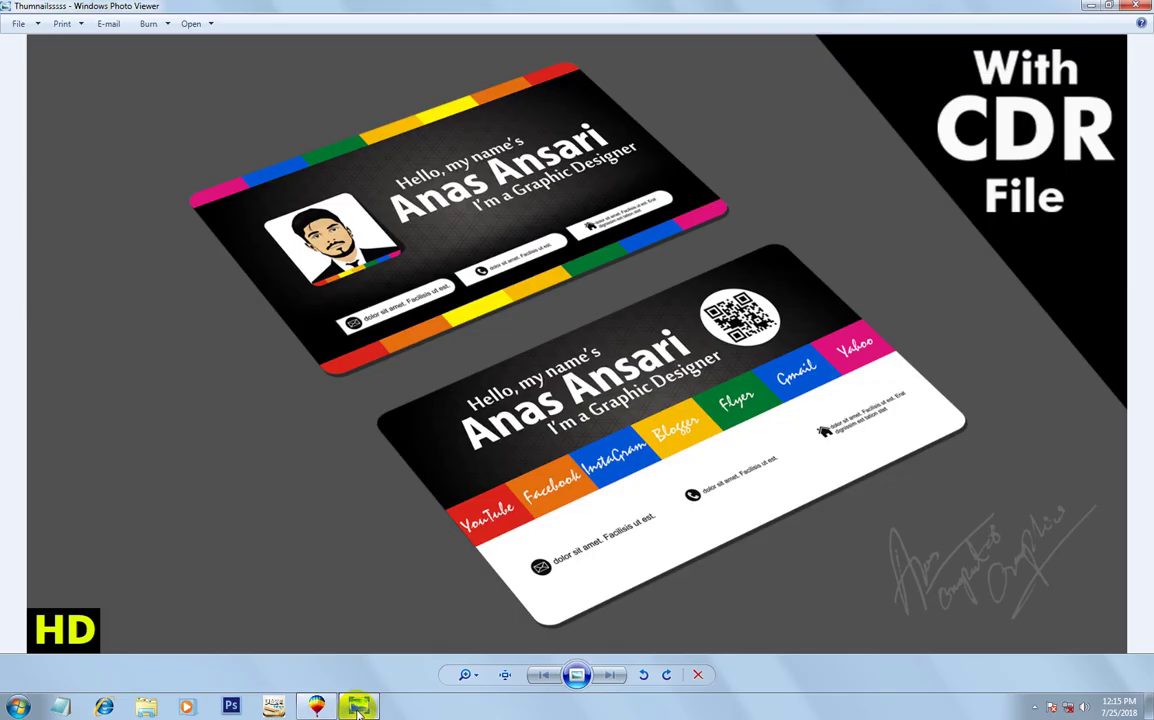
left_click(358, 708)
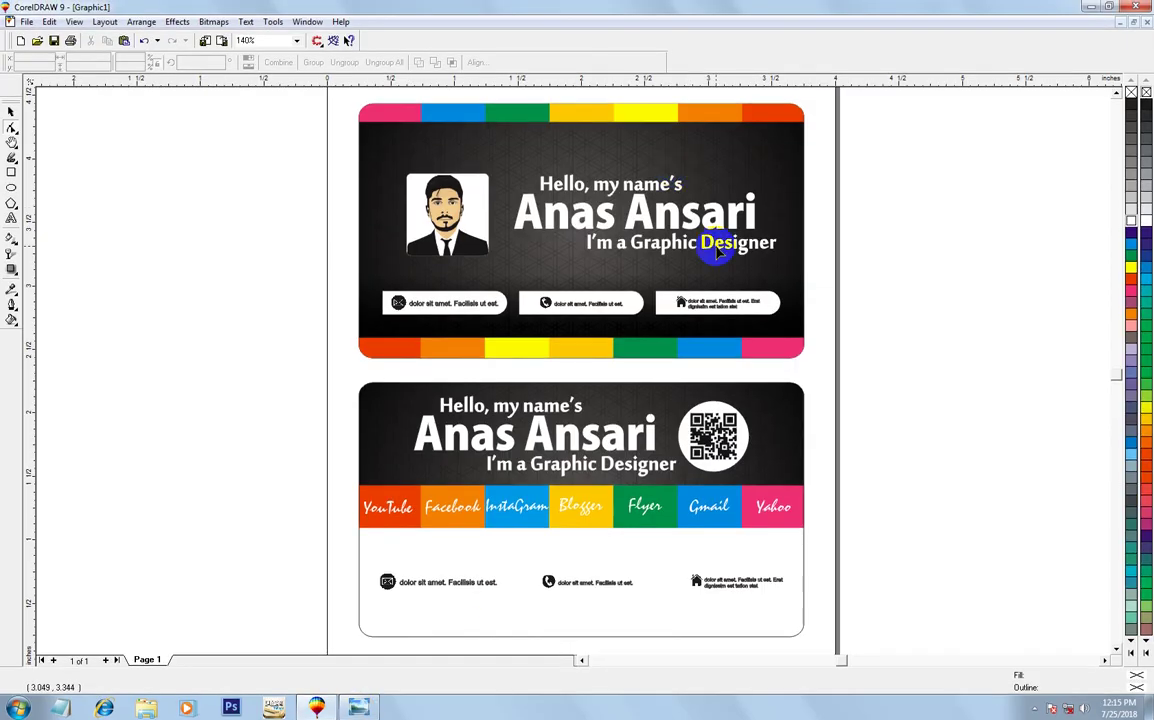
left_click(139, 203)
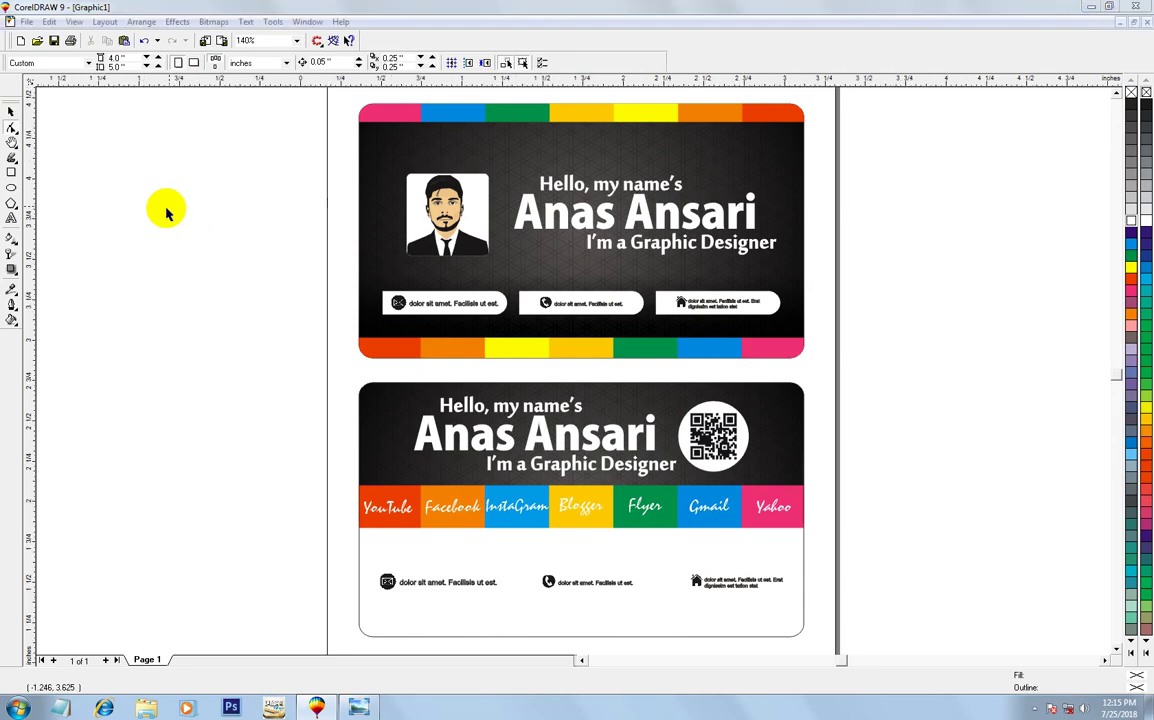
key("F9")
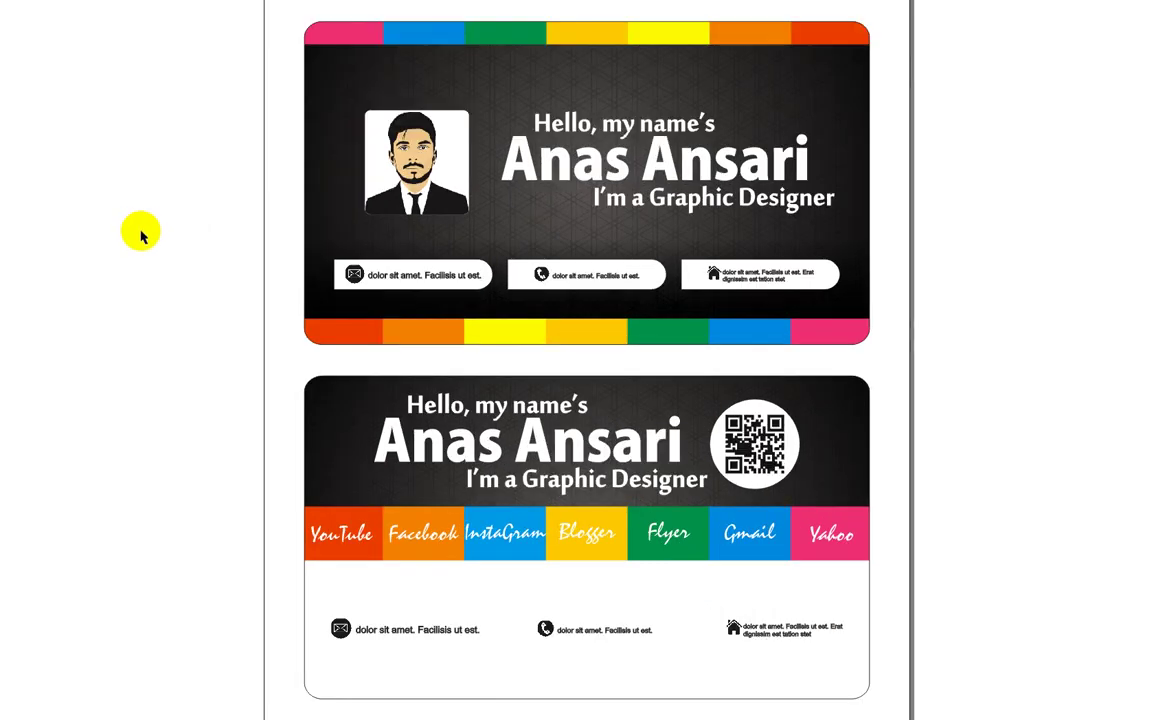